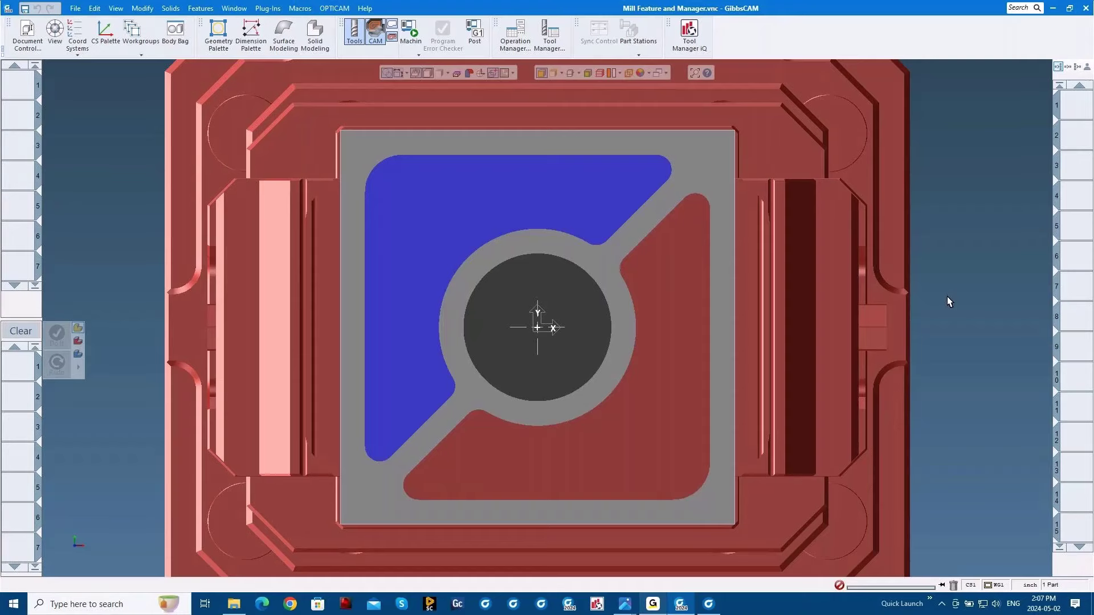
Show the part in isometric view and open the Feature Manager, placing its window clear of the blue pocket
key("ctrl+4")
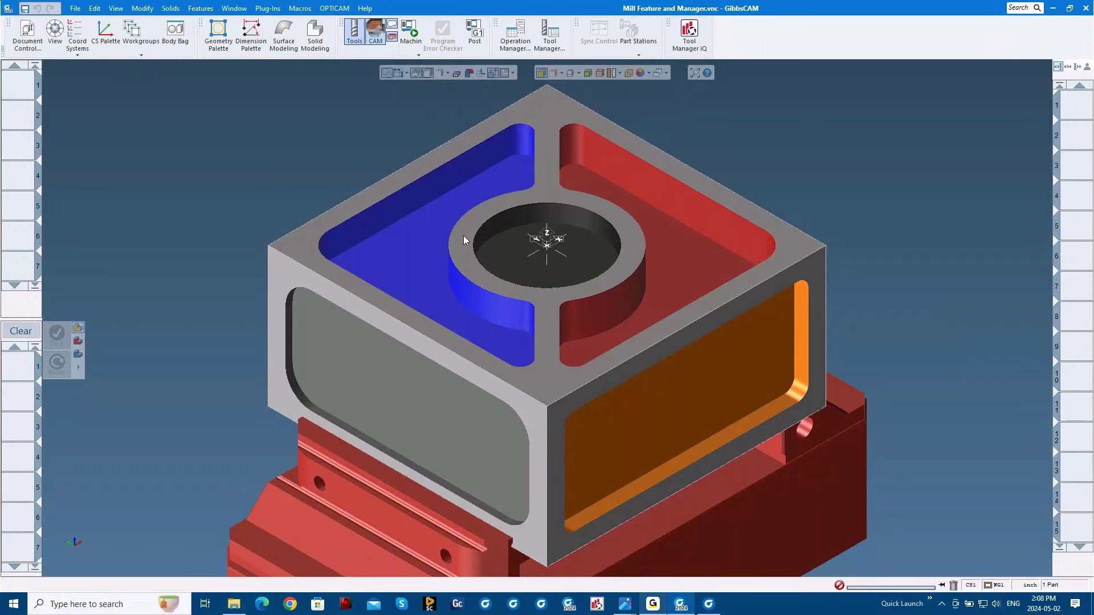
left_click(201, 8)
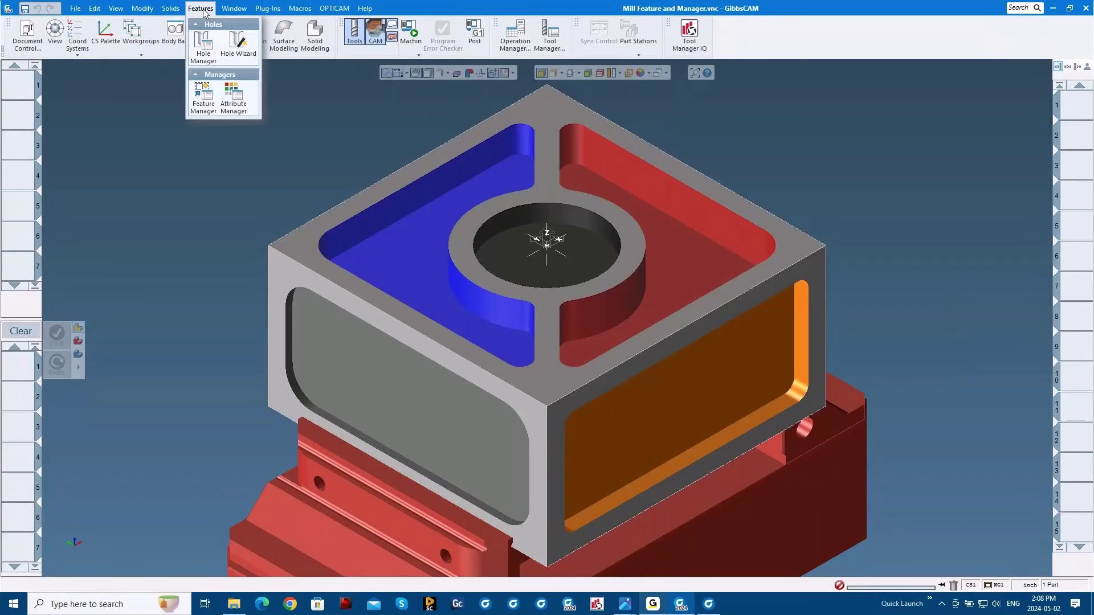
left_click(203, 98)
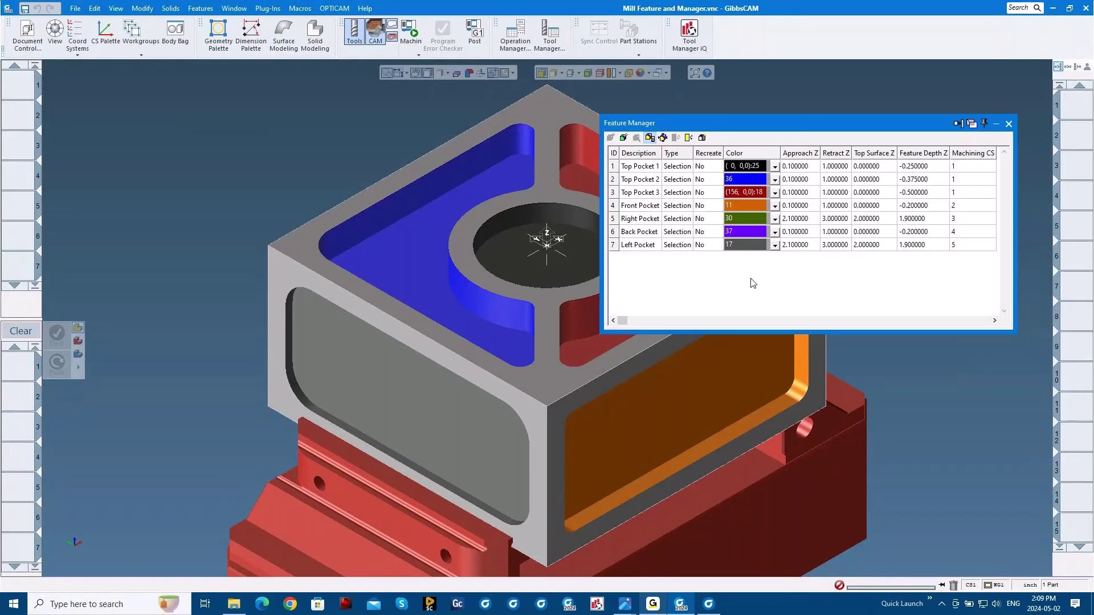
left_click_drag(857, 122, 882, 104)
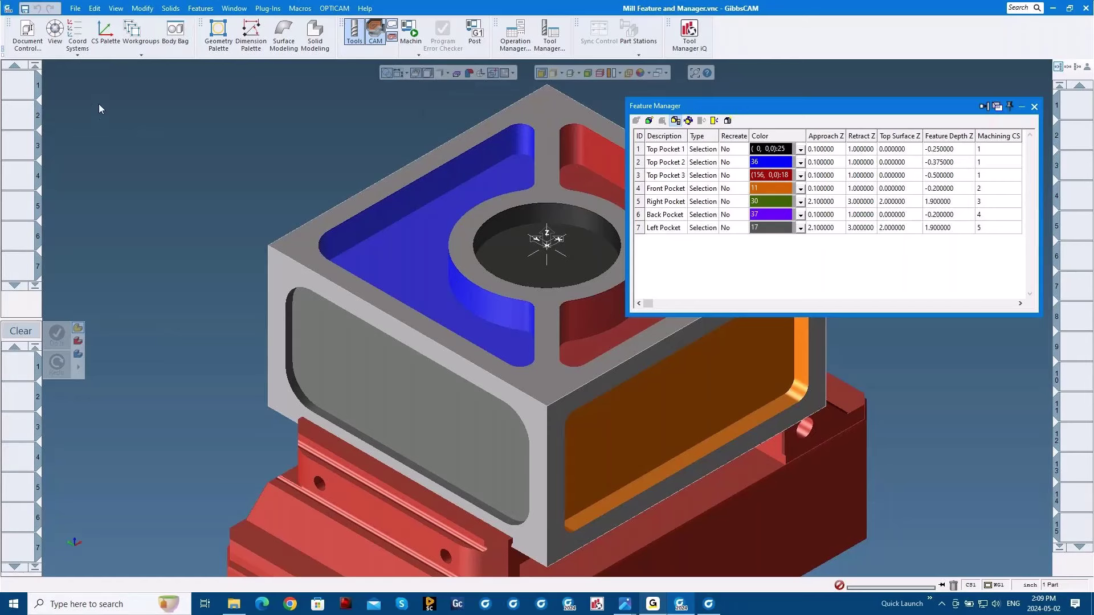
left_click(75, 10)
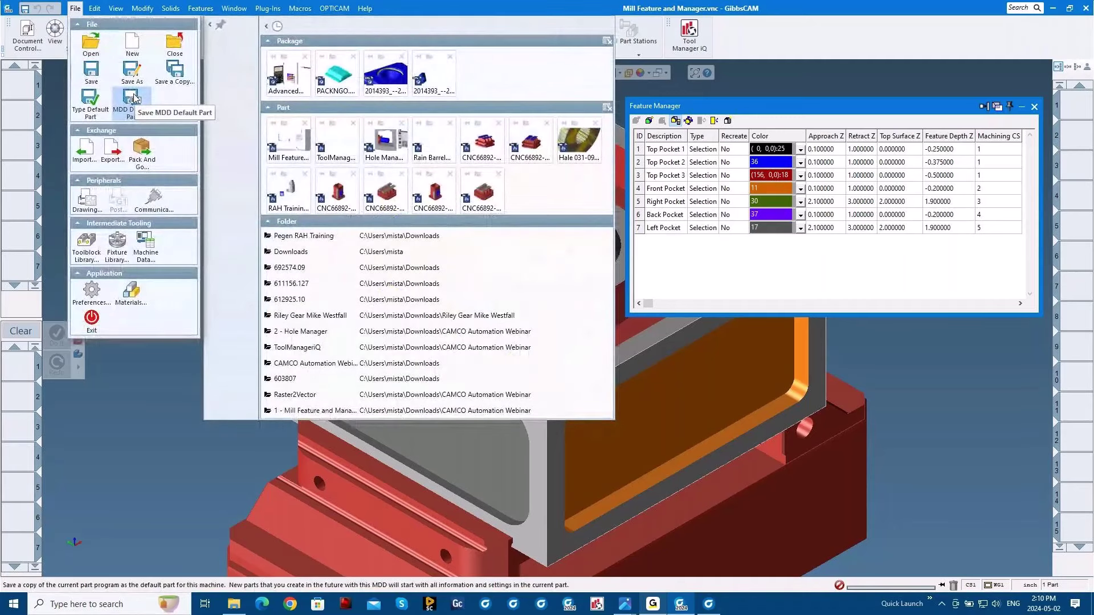
left_click(627, 13)
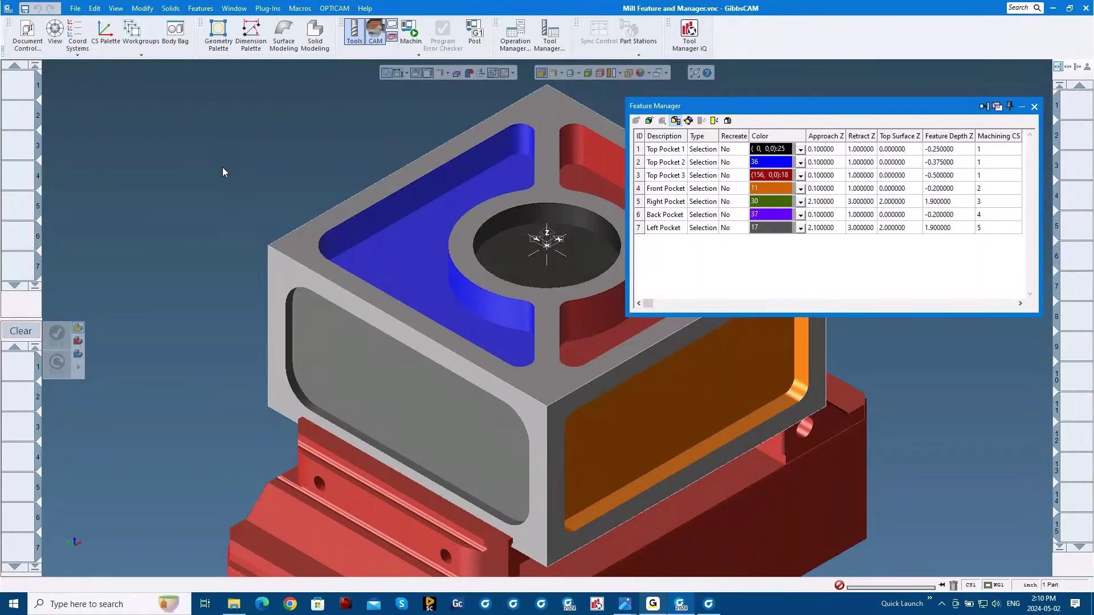
right_click(17, 87)
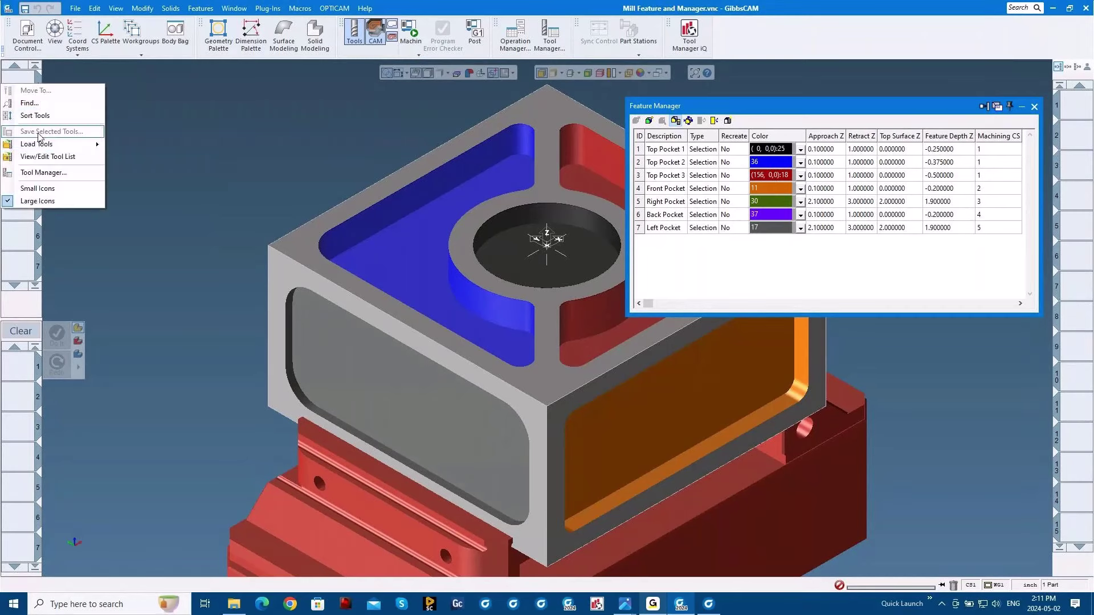
mouse_move(37, 147)
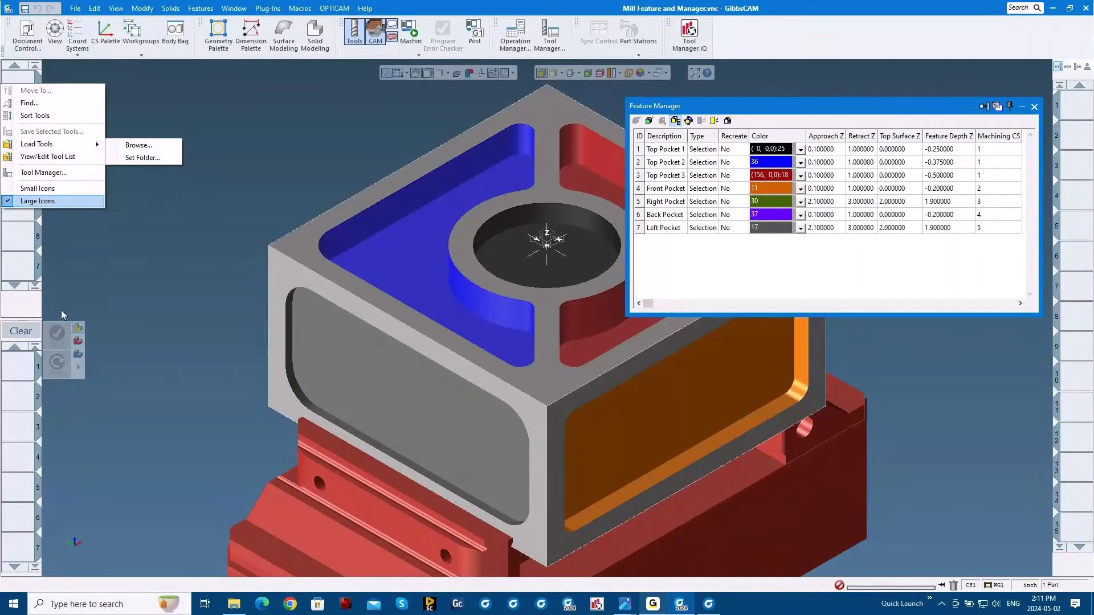
left_click(16, 369)
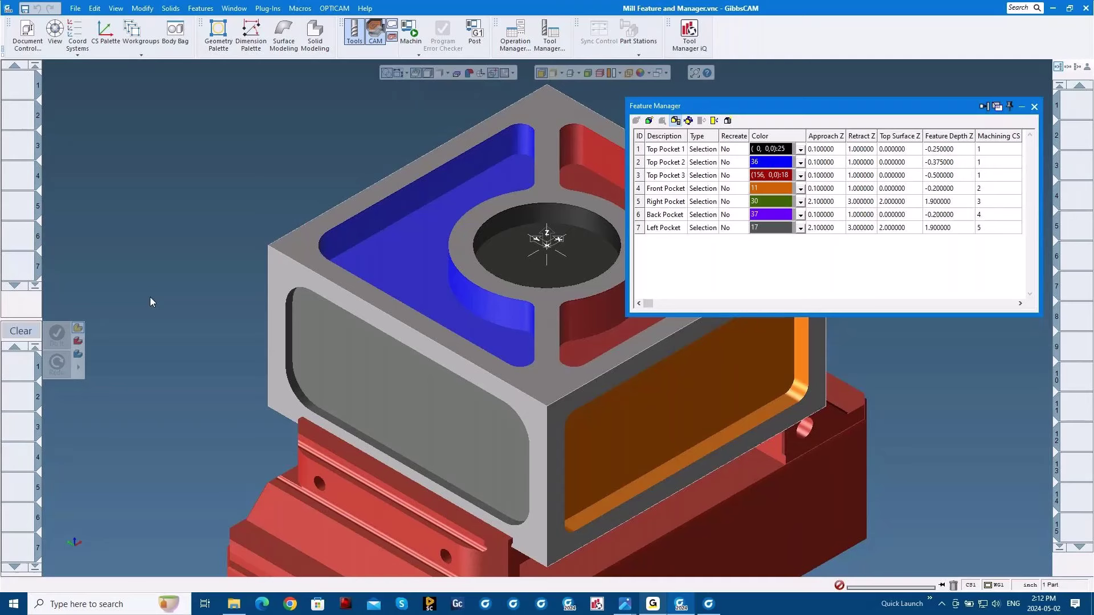
Load the saved process list "1 - Roughing and Finishing" from the Mill Feature and Manager folder
right_click(17, 370)
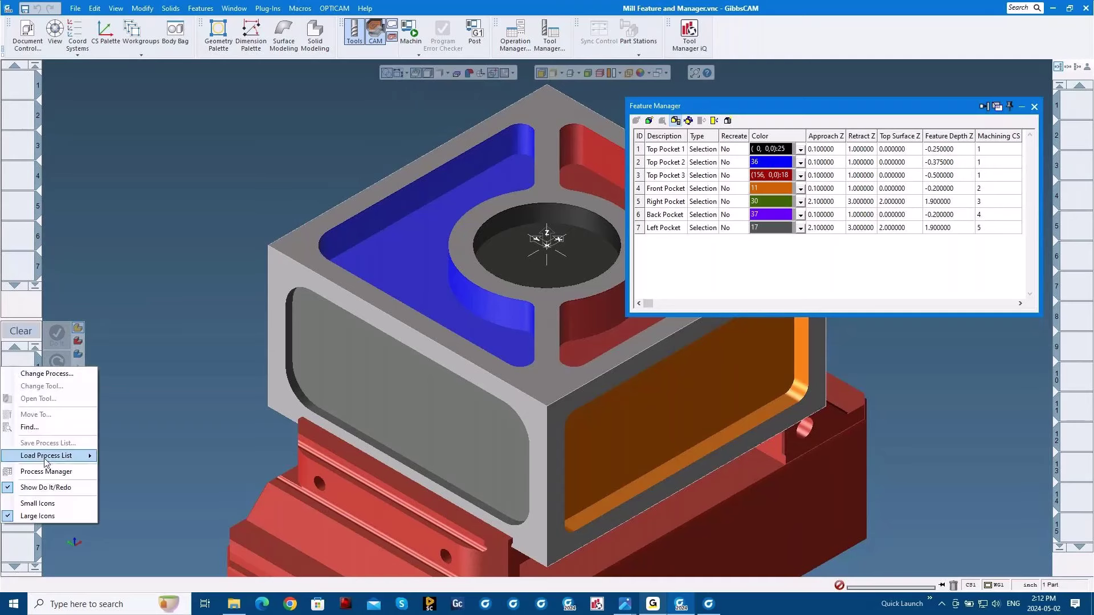
mouse_move(47, 461)
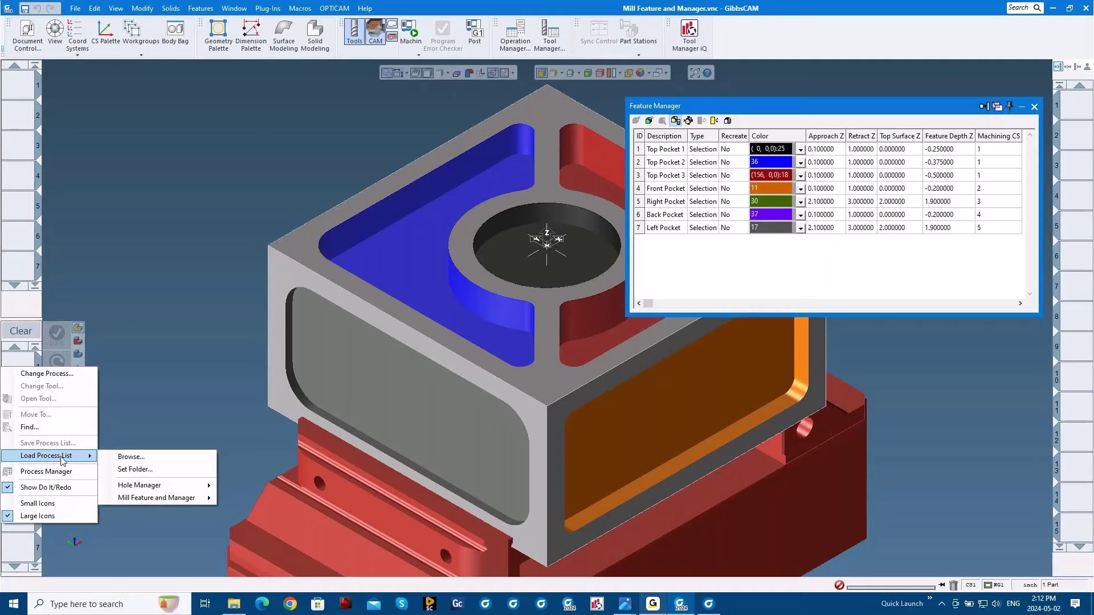
mouse_move(137, 490)
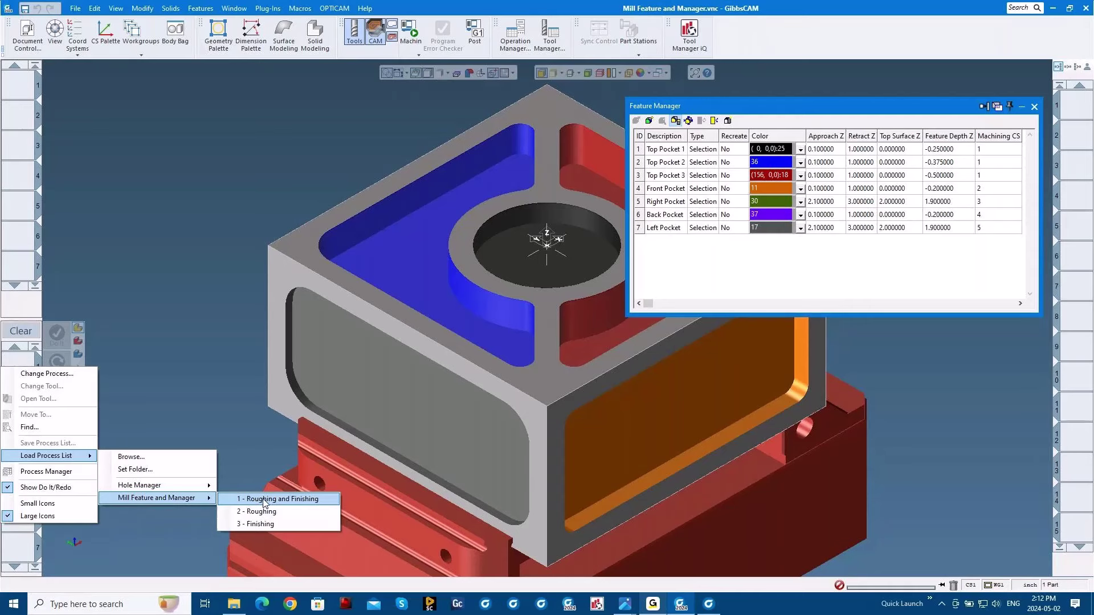
left_click(264, 500)
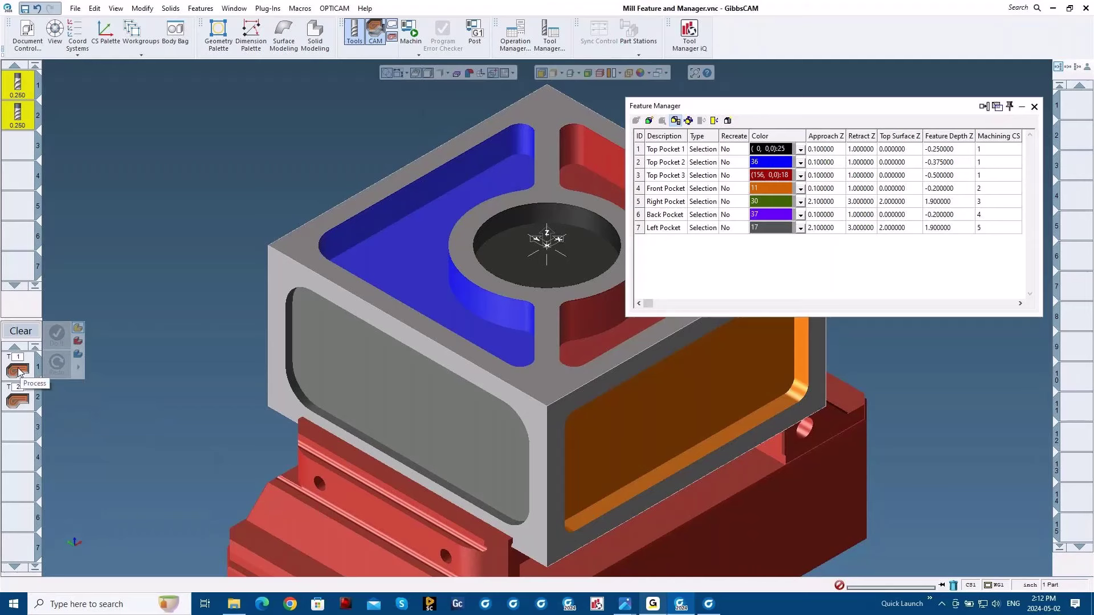
Examine the first tool's definition and its feeds and speeds table
left_click(17, 85)
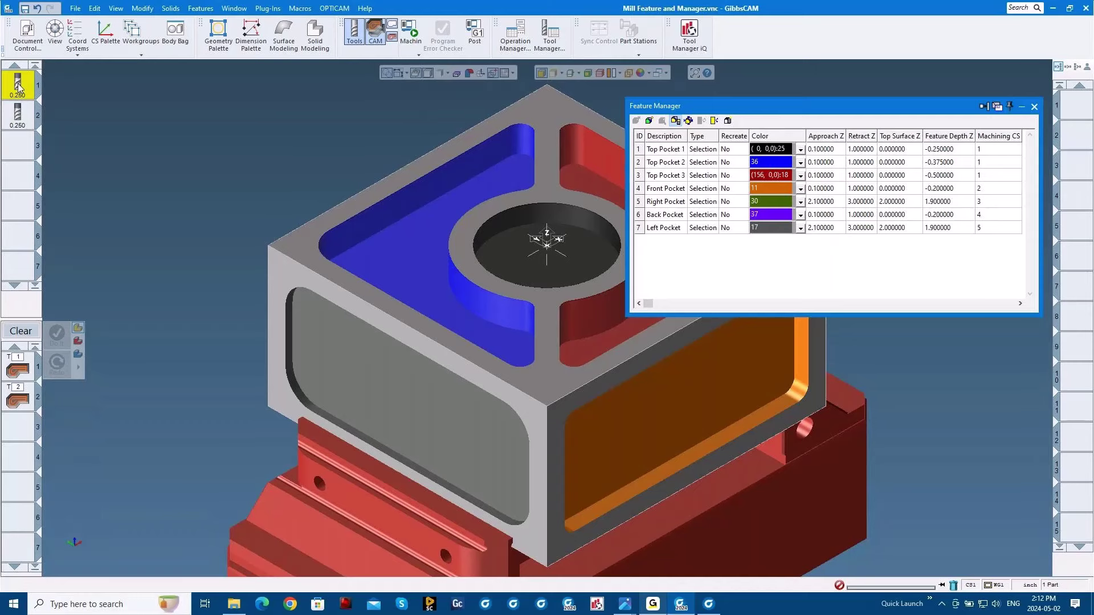
double_click(18, 85)
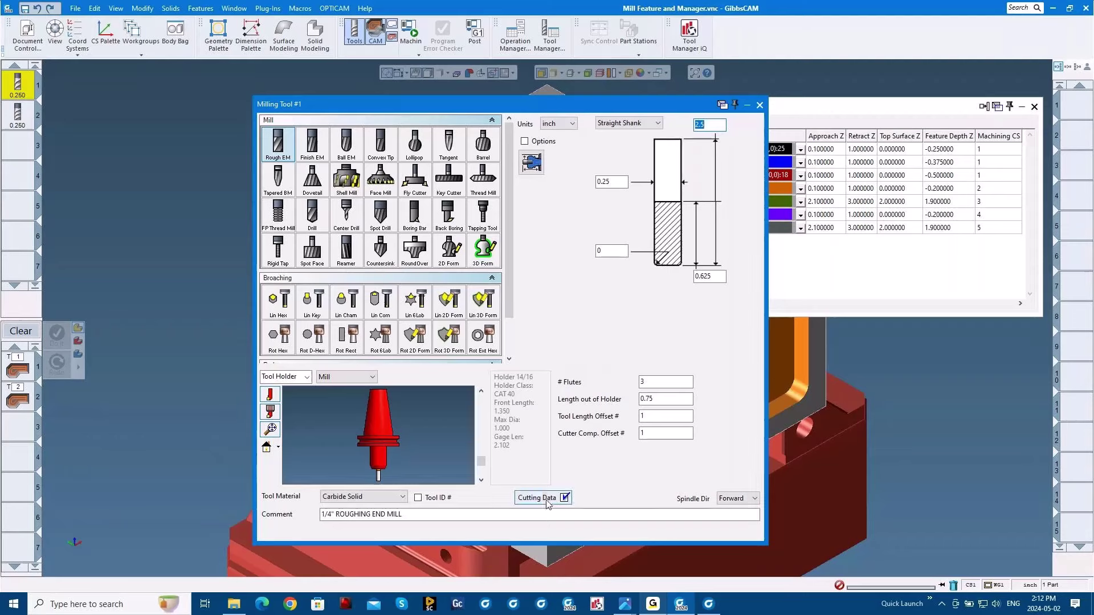
left_click(543, 502)
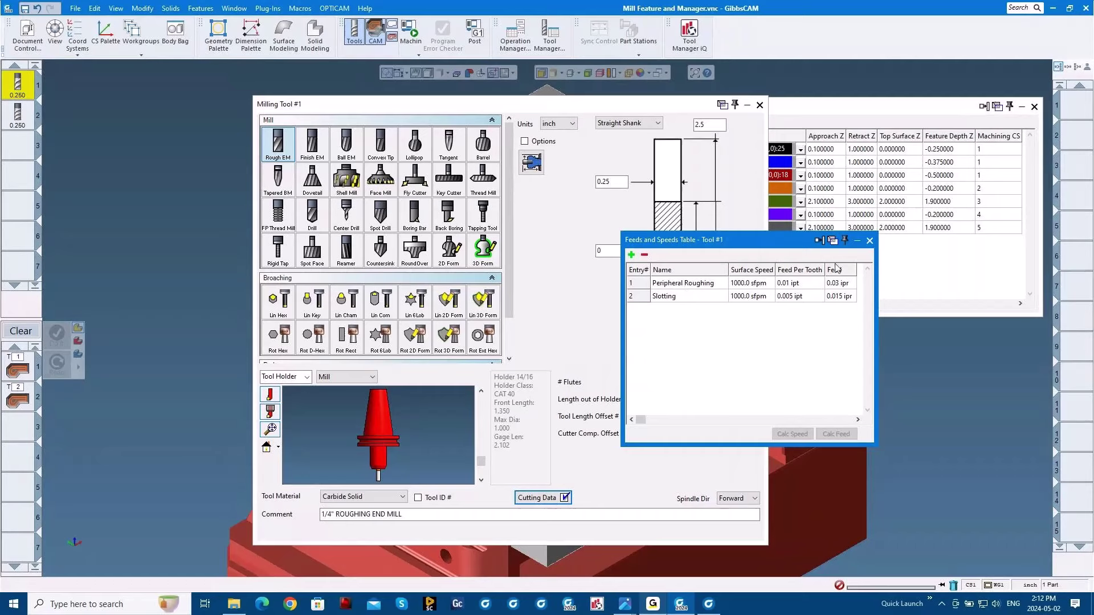
left_click(870, 241)
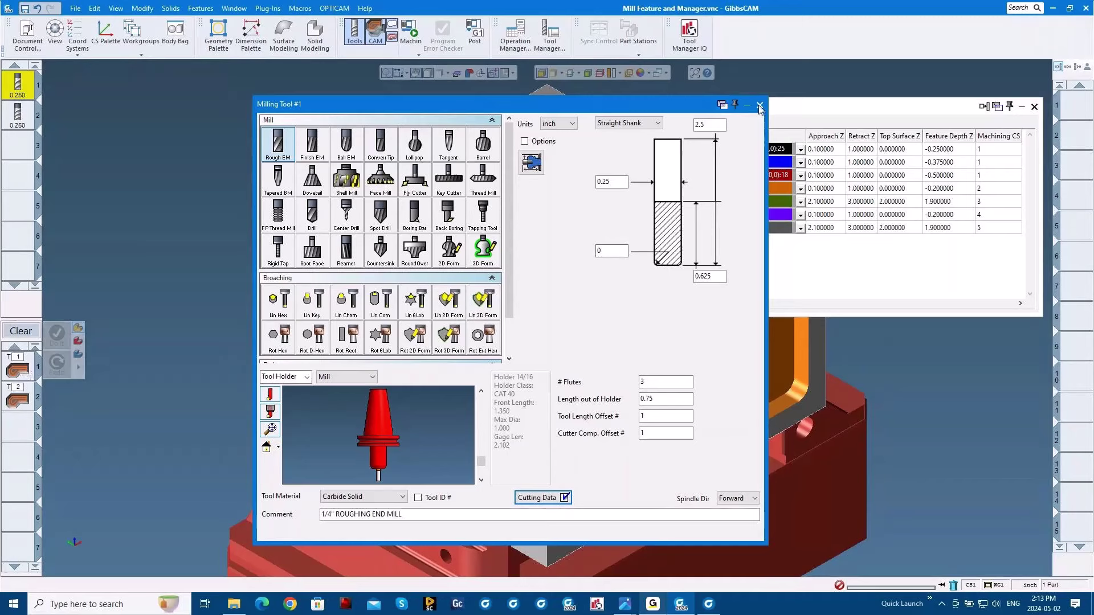
In the first process's Mill Feature settings, set Approach Z to Incremental with 0.1 and Retract Z to Same As Approach
left_click(17, 371)
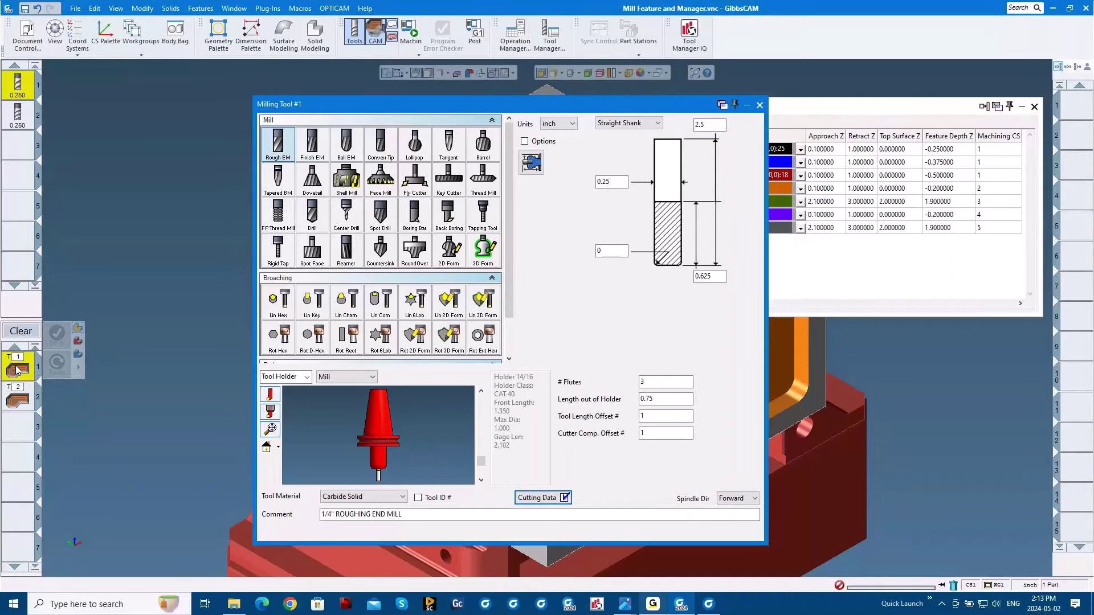
double_click(16, 371)
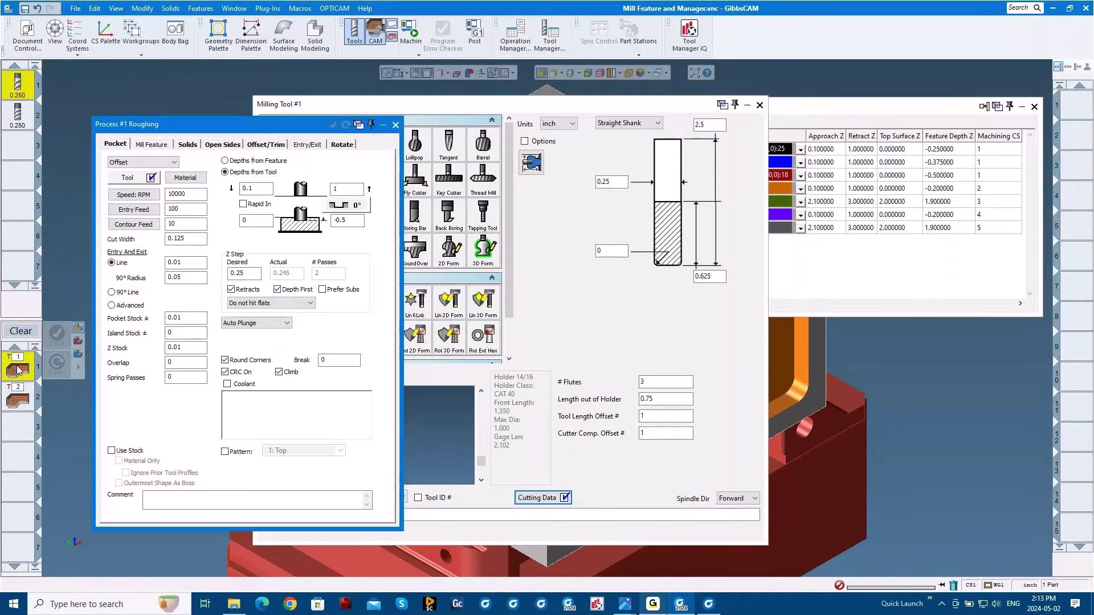
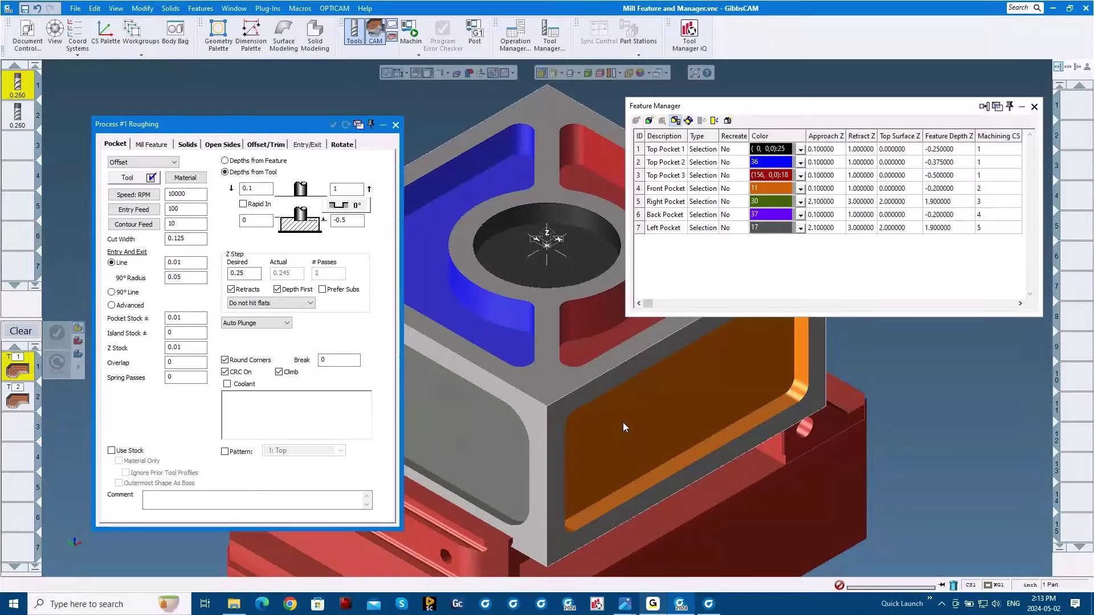
left_click(342, 145)
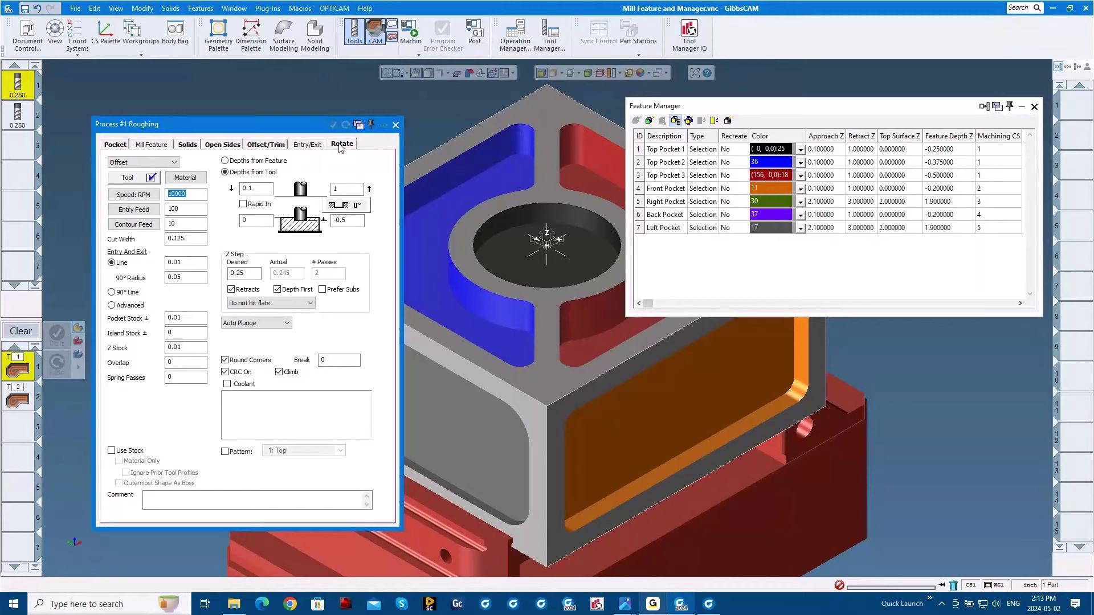
left_click(115, 146)
left_click(149, 145)
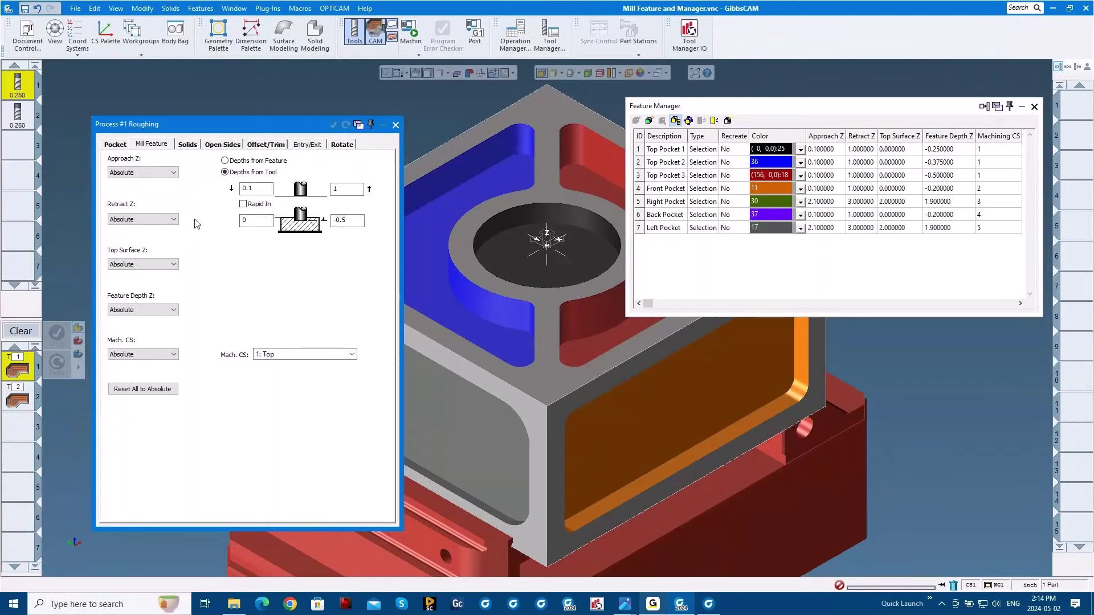
left_click(174, 173)
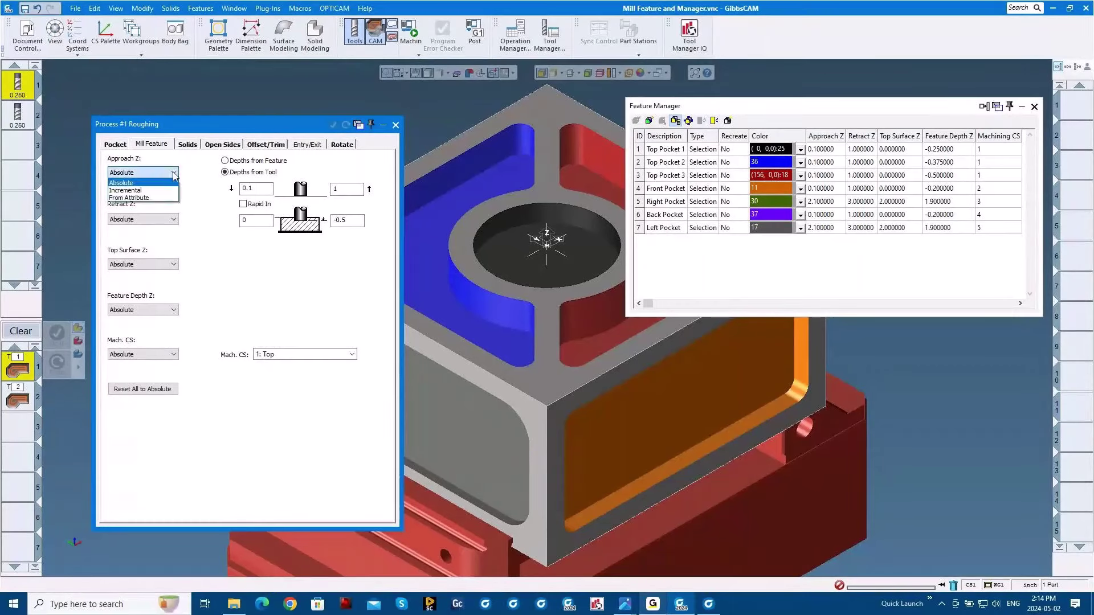
left_click(135, 190)
left_click(262, 205)
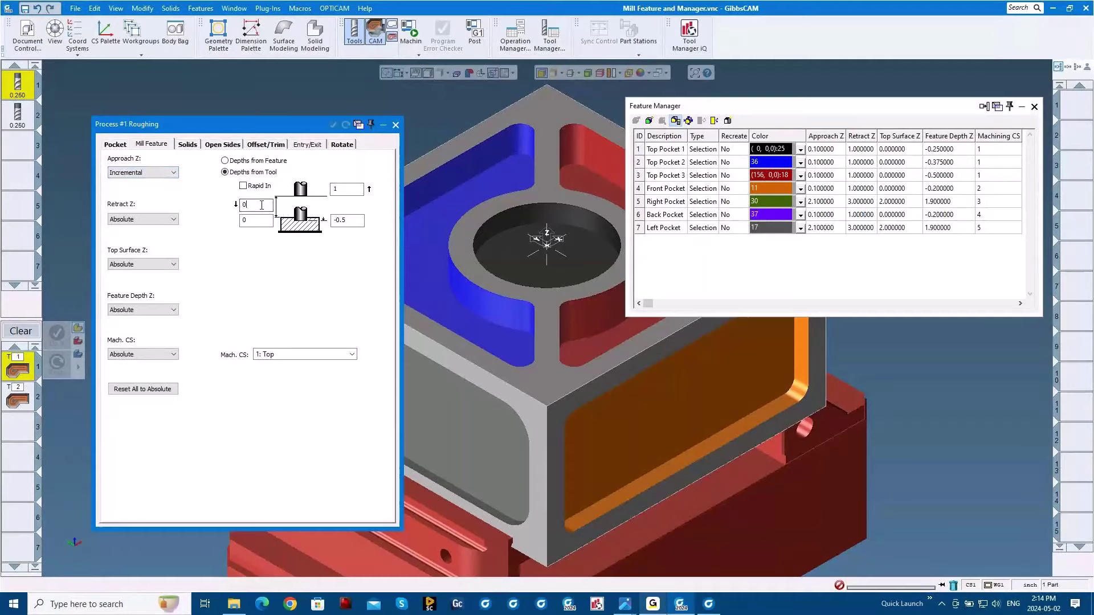
type(".1")
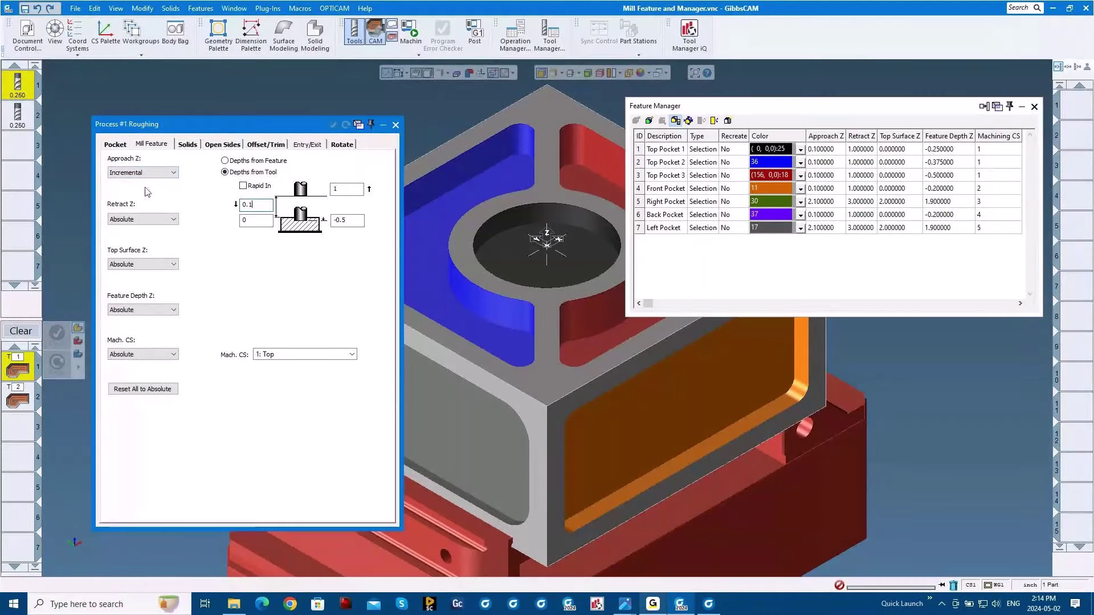
left_click(130, 219)
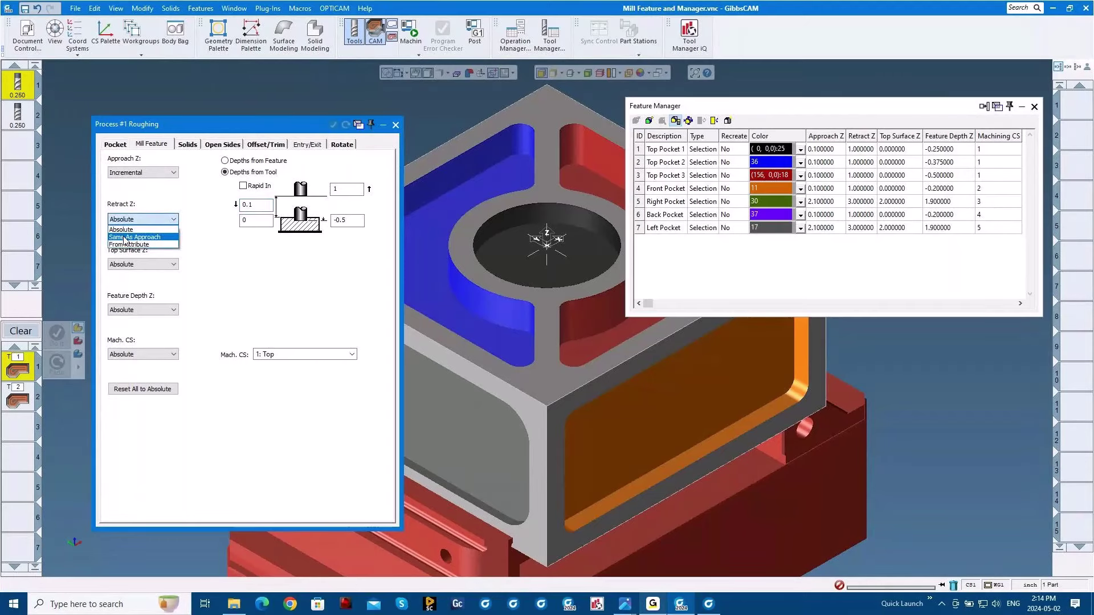
left_click(126, 237)
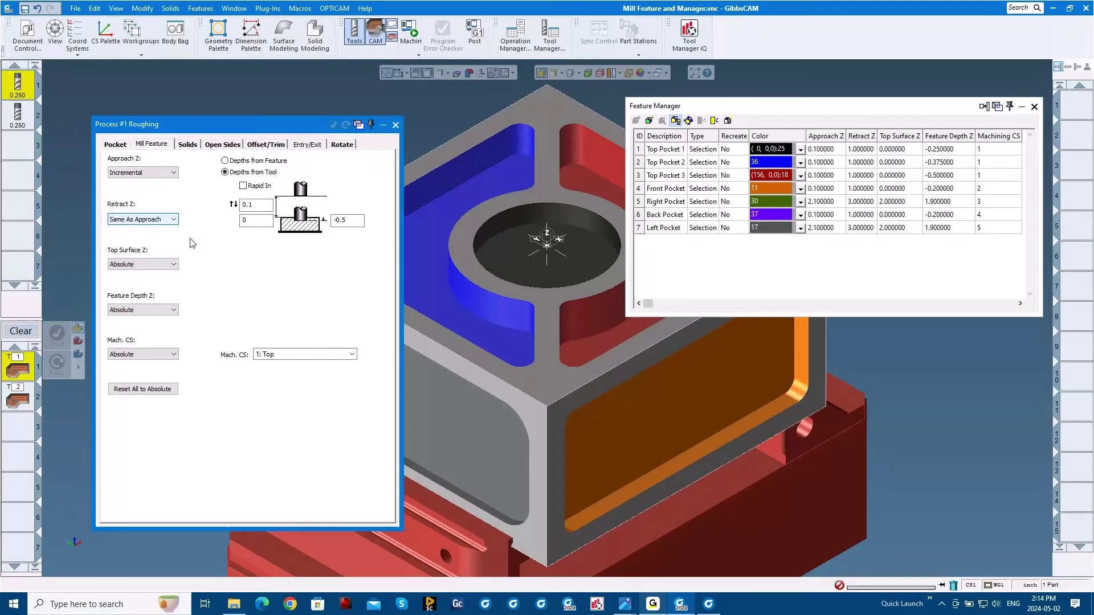
Set the first process's Top Surface Z and Feature Depth Z to Automatic, and its Mach. CS to From Attribute
left_click(132, 264)
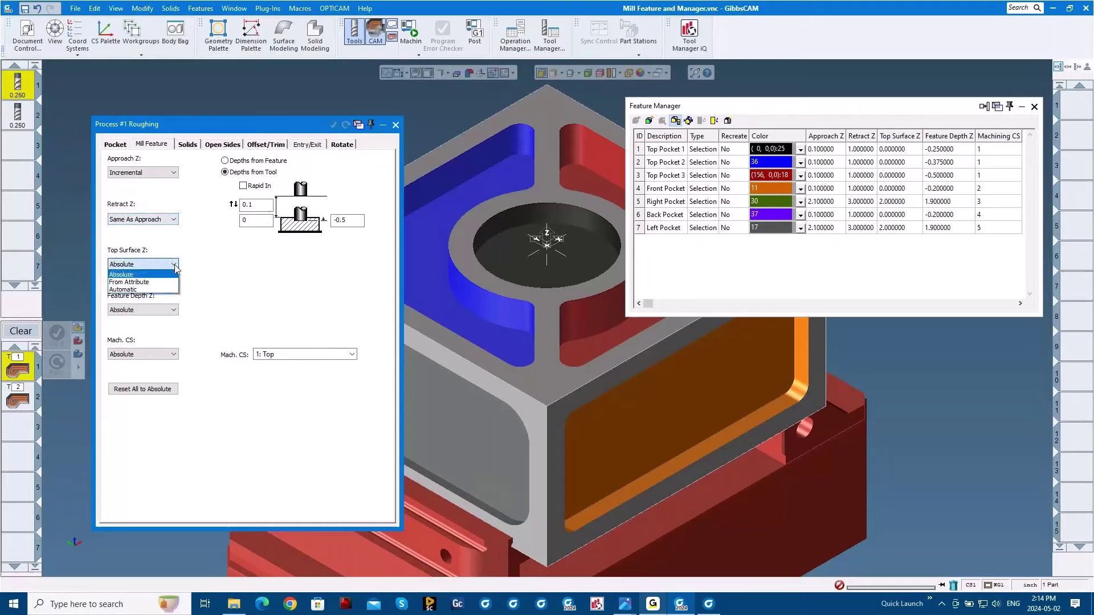
left_click(130, 290)
left_click(144, 311)
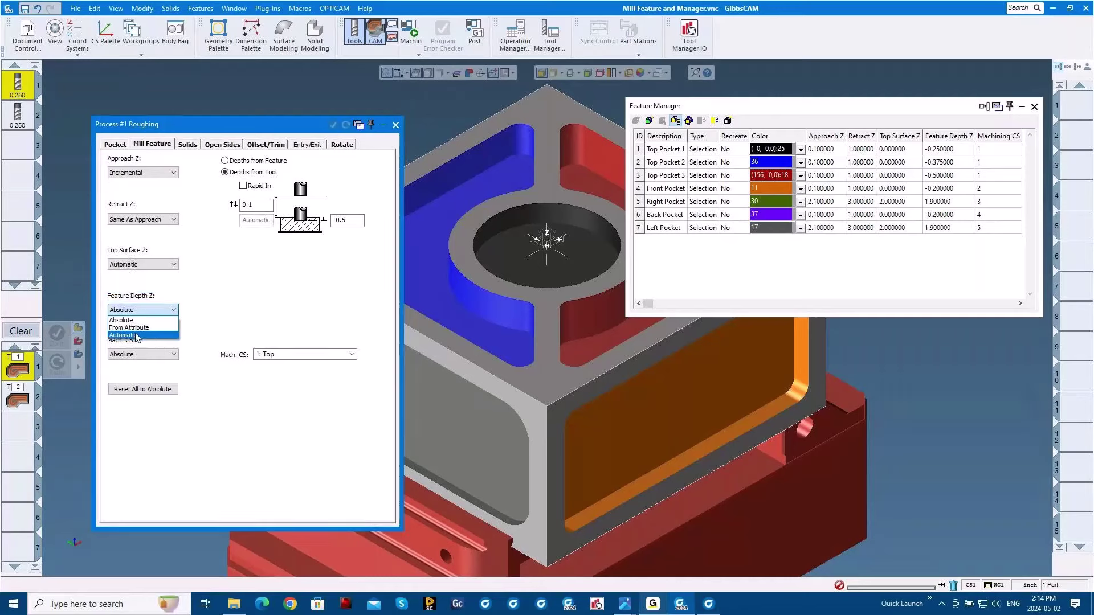
left_click(137, 335)
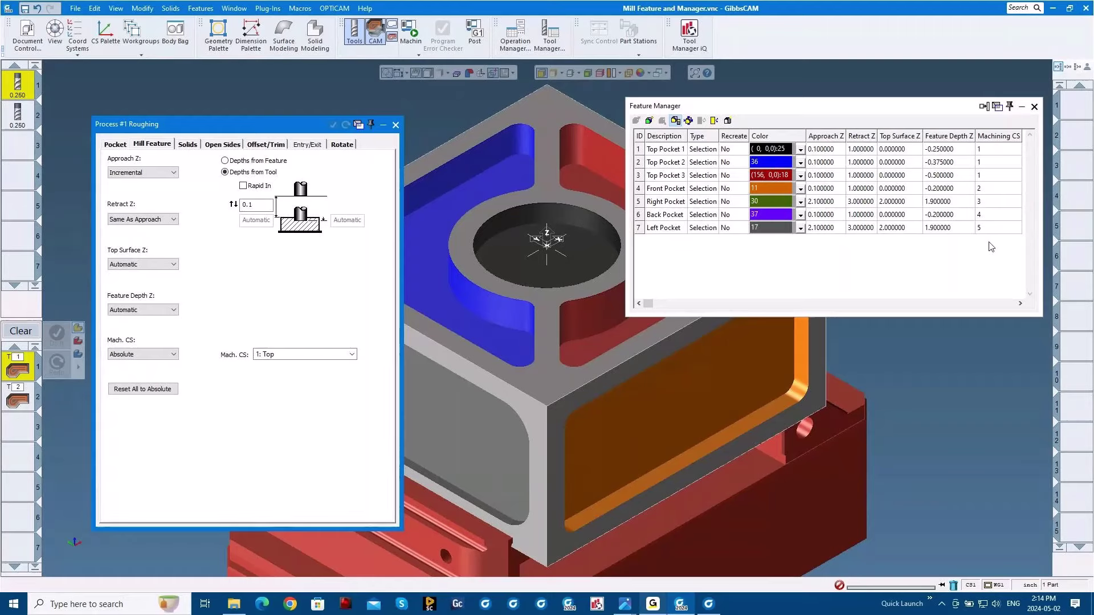
left_click(142, 354)
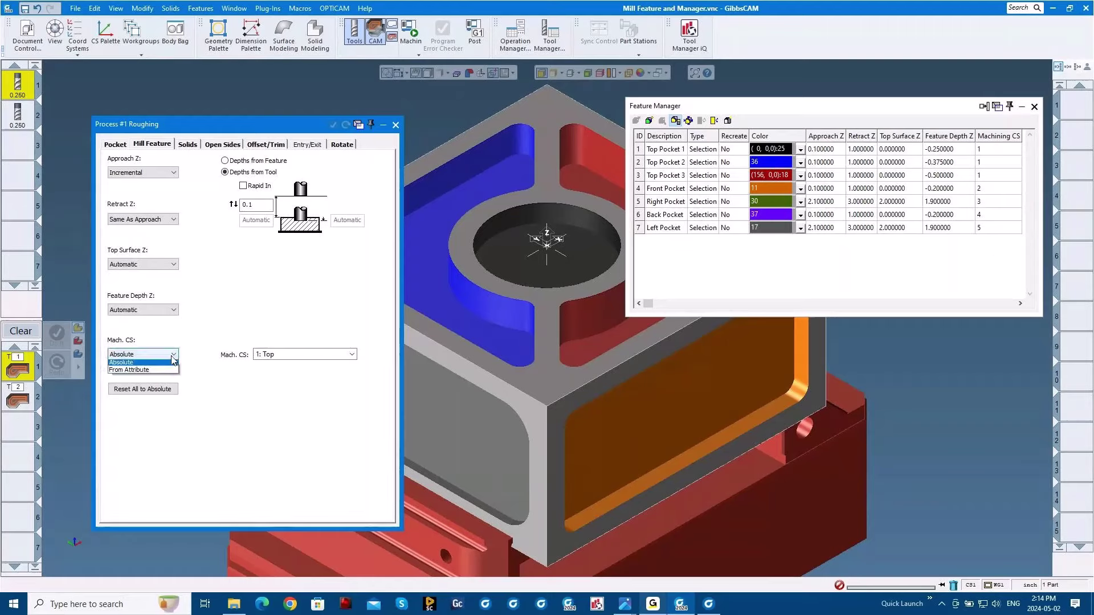
left_click(131, 369)
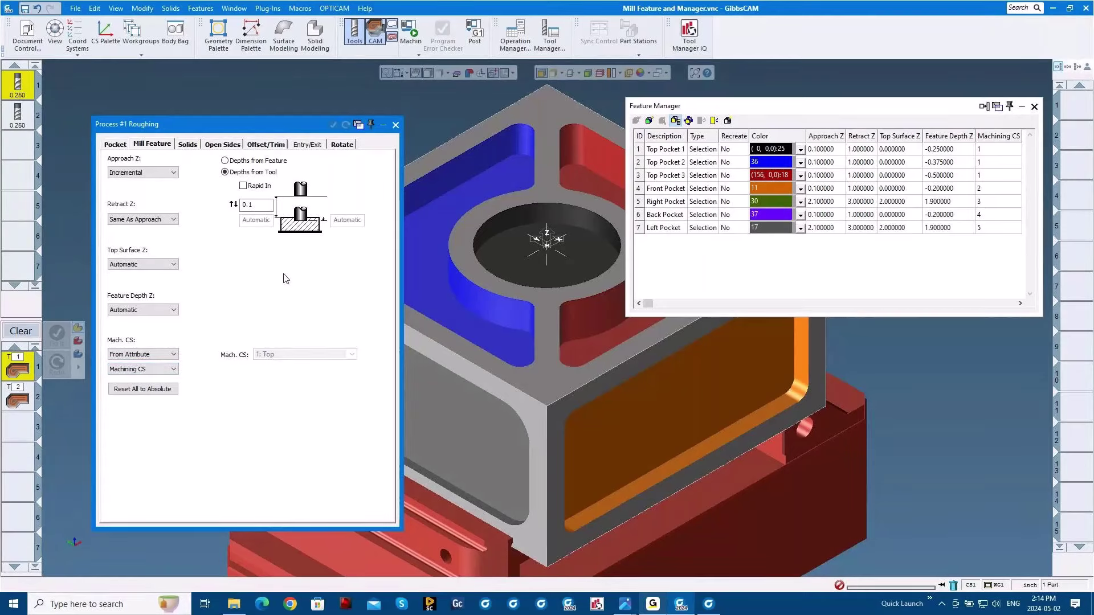
In the second process's Mill Feature settings, set Approach Z to Incremental with 0.1 and Retract Z to Same As Approach
double_click(17, 401)
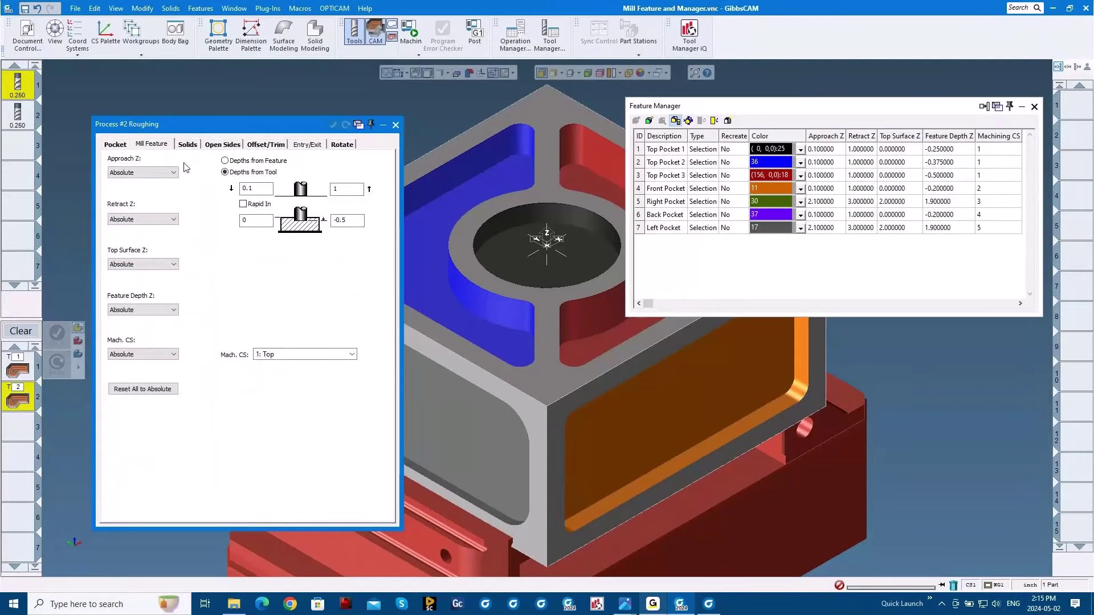
left_click(143, 172)
left_click(141, 183)
left_click(143, 172)
left_click(140, 190)
left_click(266, 203)
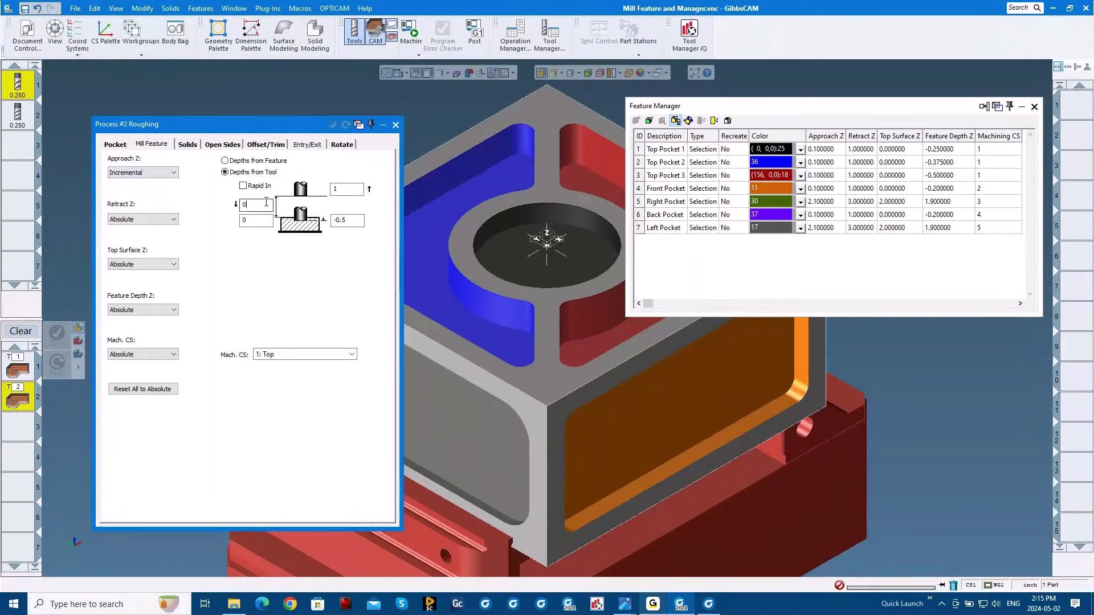
type(".1")
left_click(143, 219)
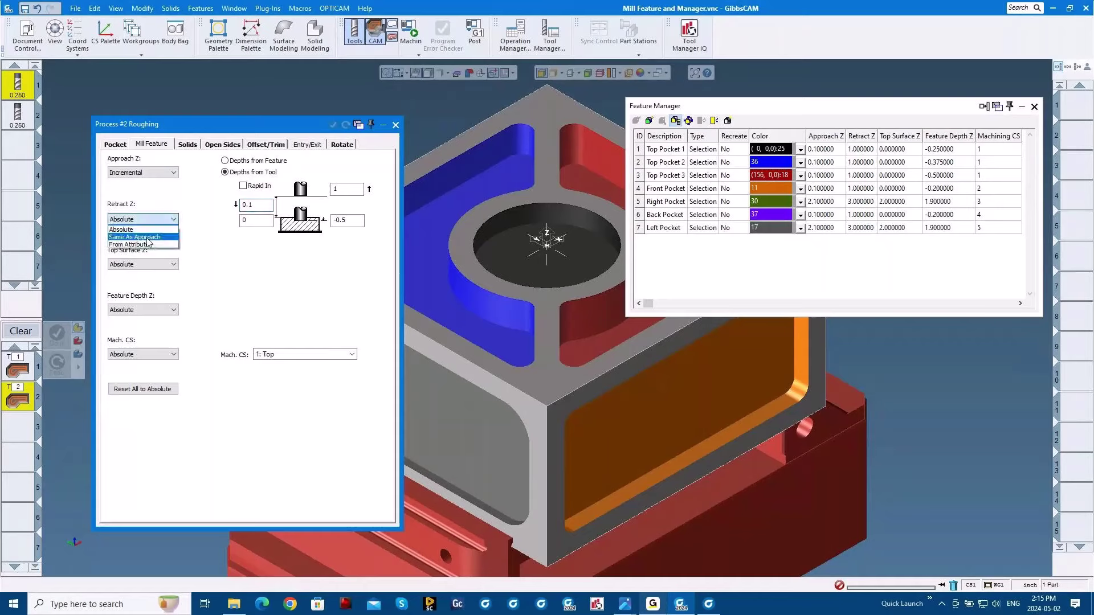
left_click(134, 241)
Set the second process's Top Surface Z and Feature Depth Z to Automatic, and its Mach. CS to From Attribute using Machining CS
left_click(142, 263)
left_click(125, 285)
left_click(143, 310)
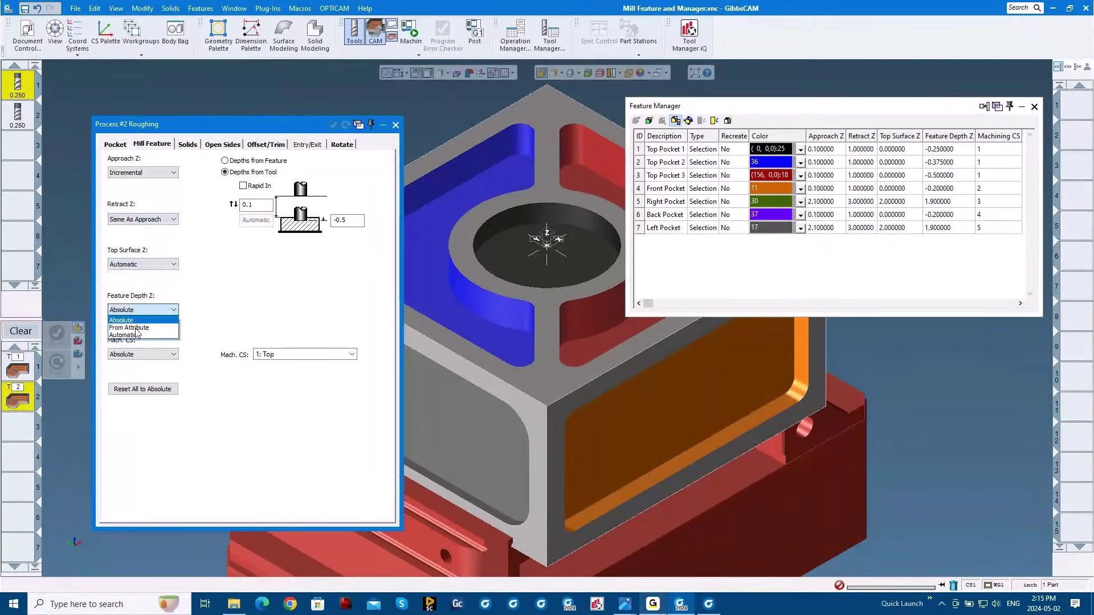
left_click(131, 331)
left_click(143, 354)
left_click(133, 370)
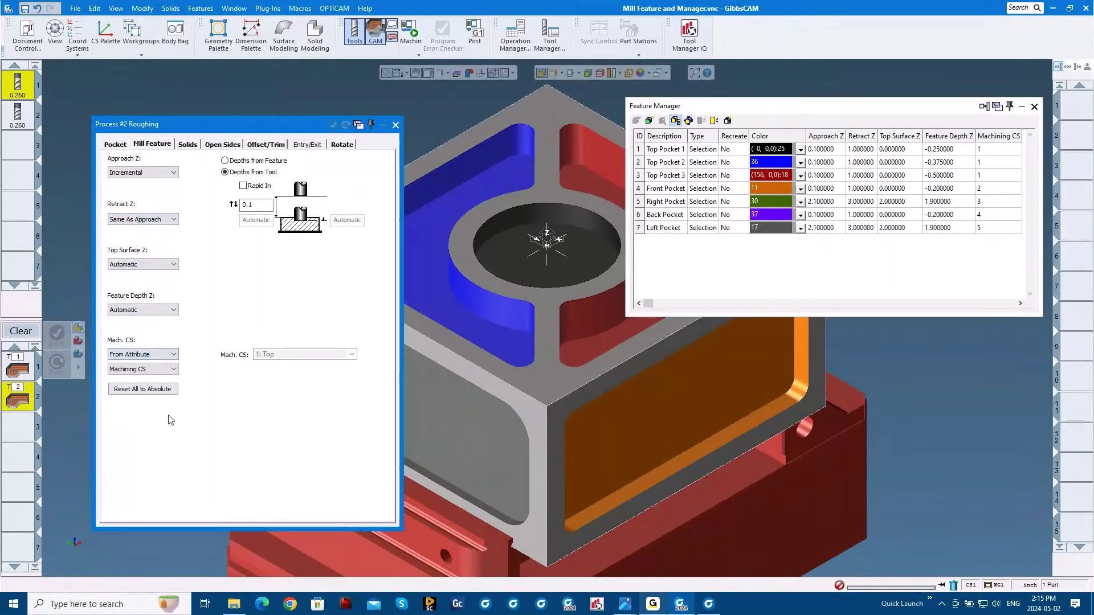
Select all seven pocket features, from Top Pocket 1 to Left Pocket, generate their toolpaths with both processes, and clear the selection
left_click(734, 149)
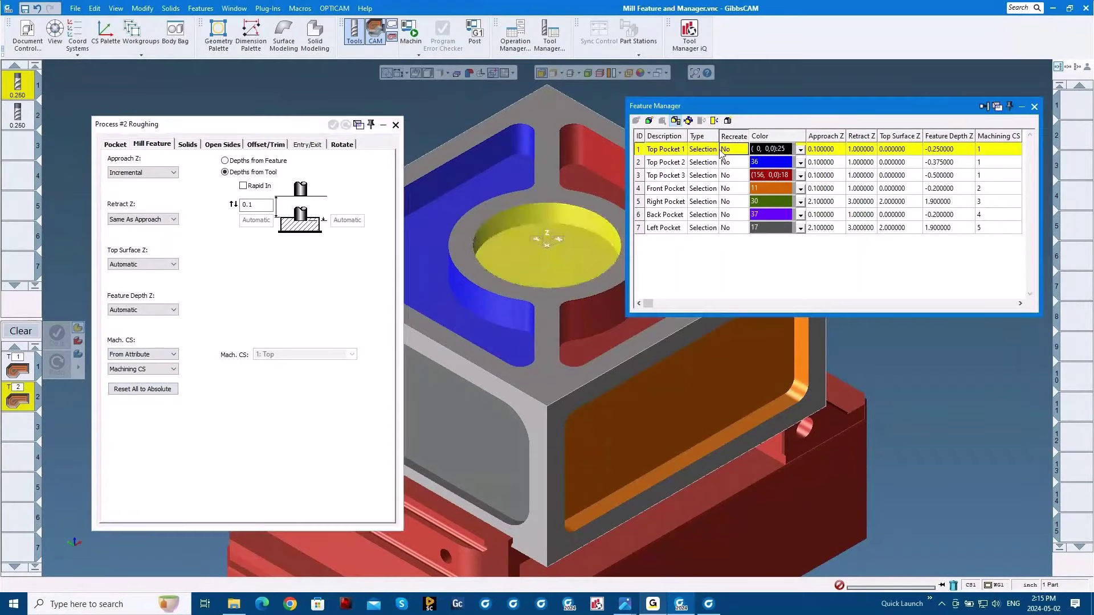
left_click(713, 227, "shift")
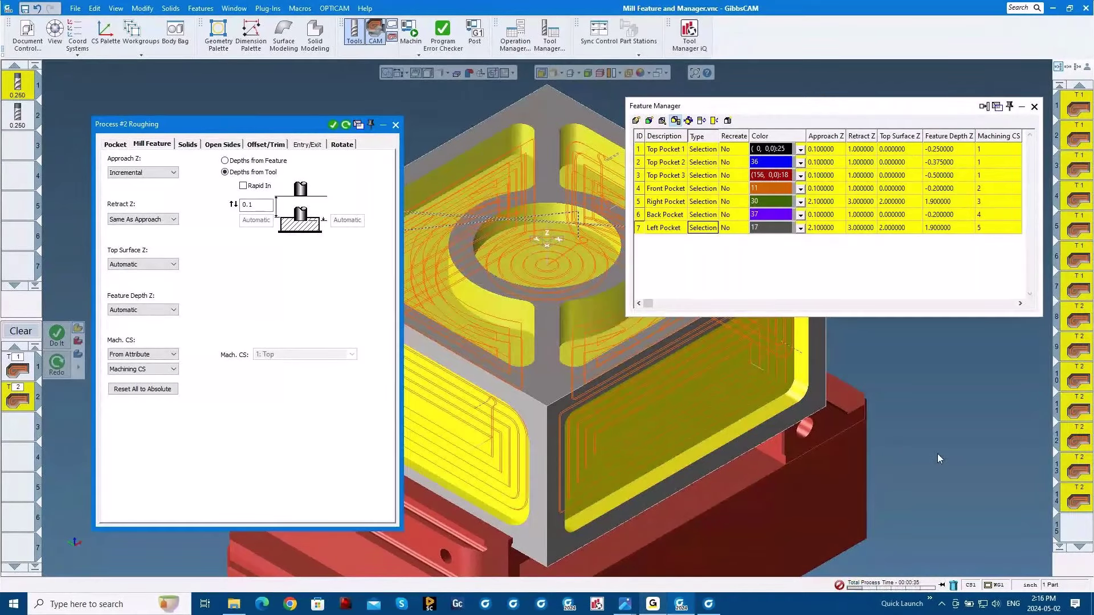
left_click(440, 111)
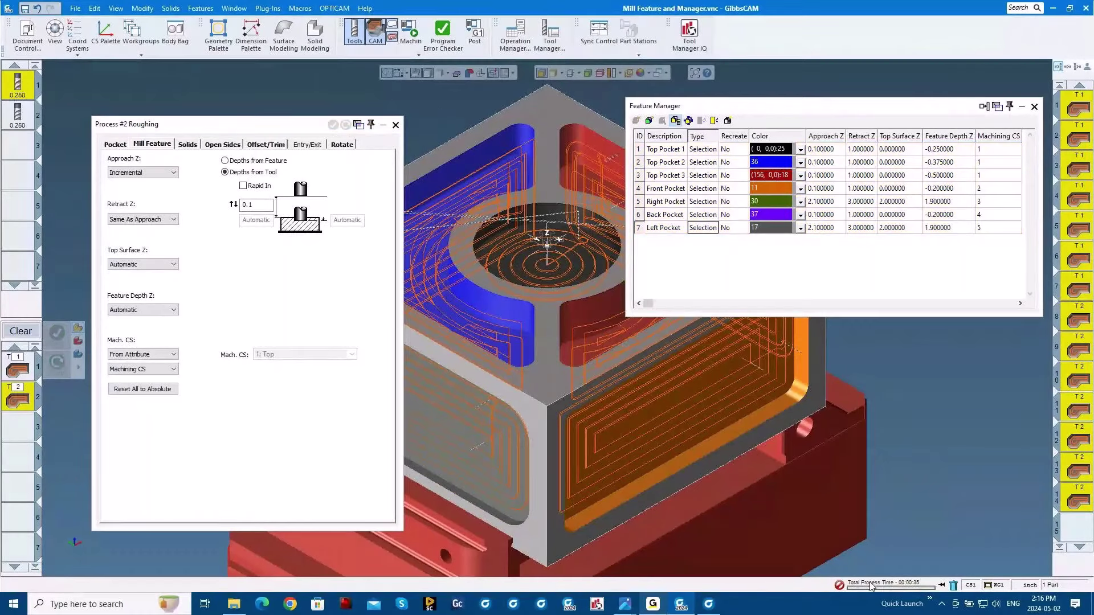
Run the machine simulation of the pocket operations, adjusting its playback speed to inspect the cuts on the top and side faces
left_click(410, 30)
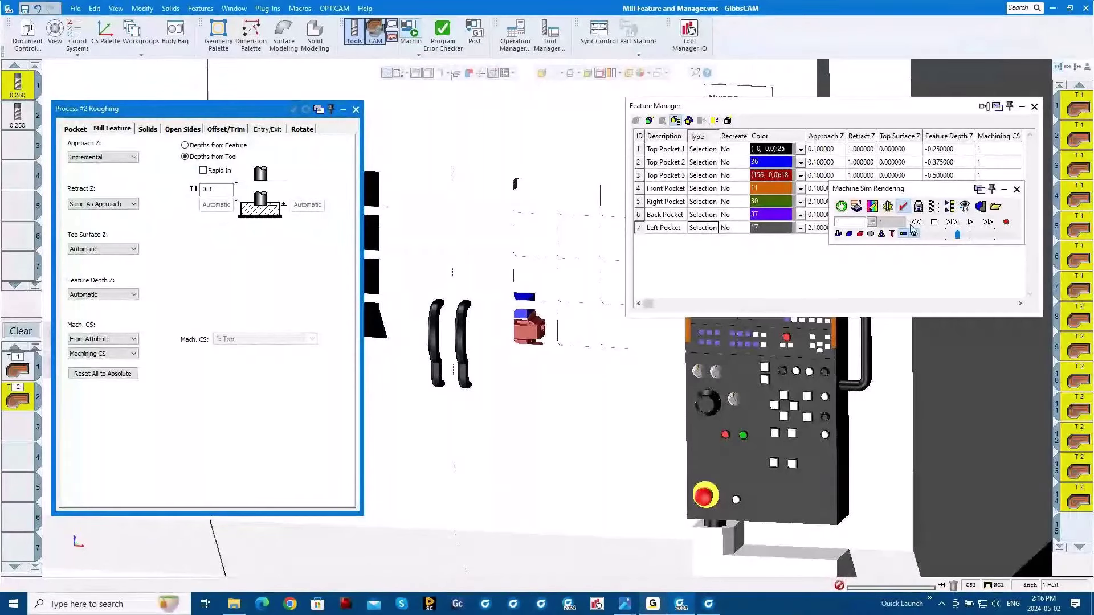
left_click(941, 234)
left_click(971, 222)
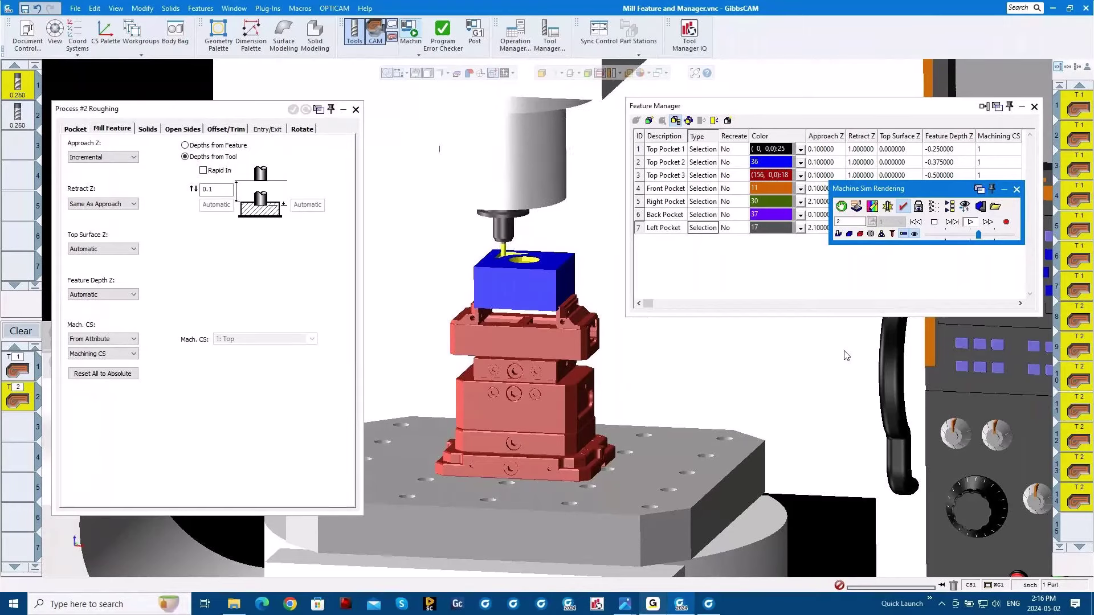
left_click_drag(978, 234, 987, 235)
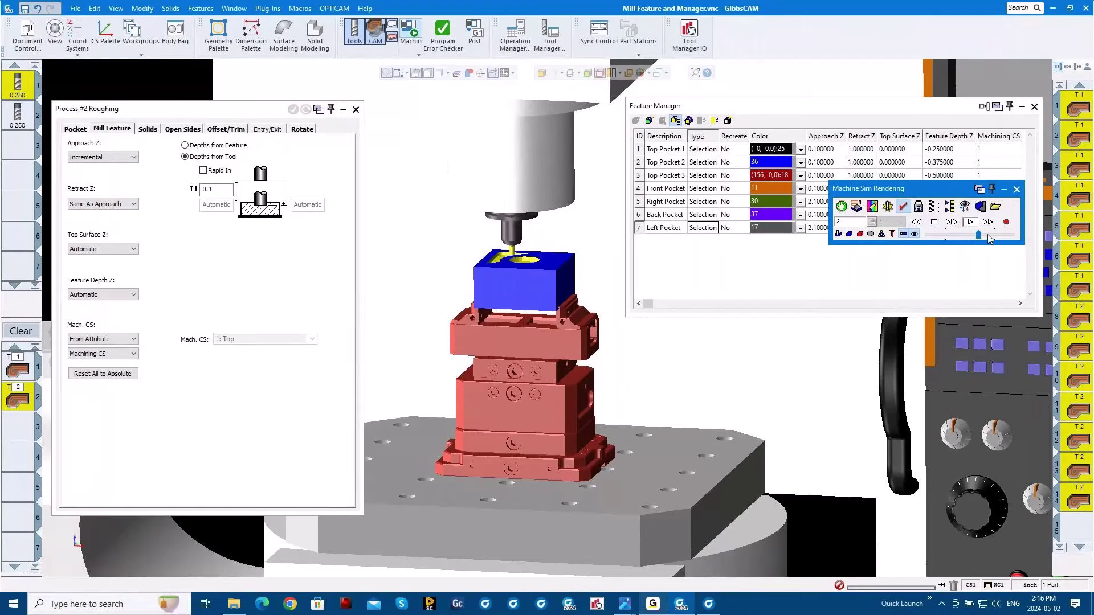
left_click_drag(986, 235, 995, 235)
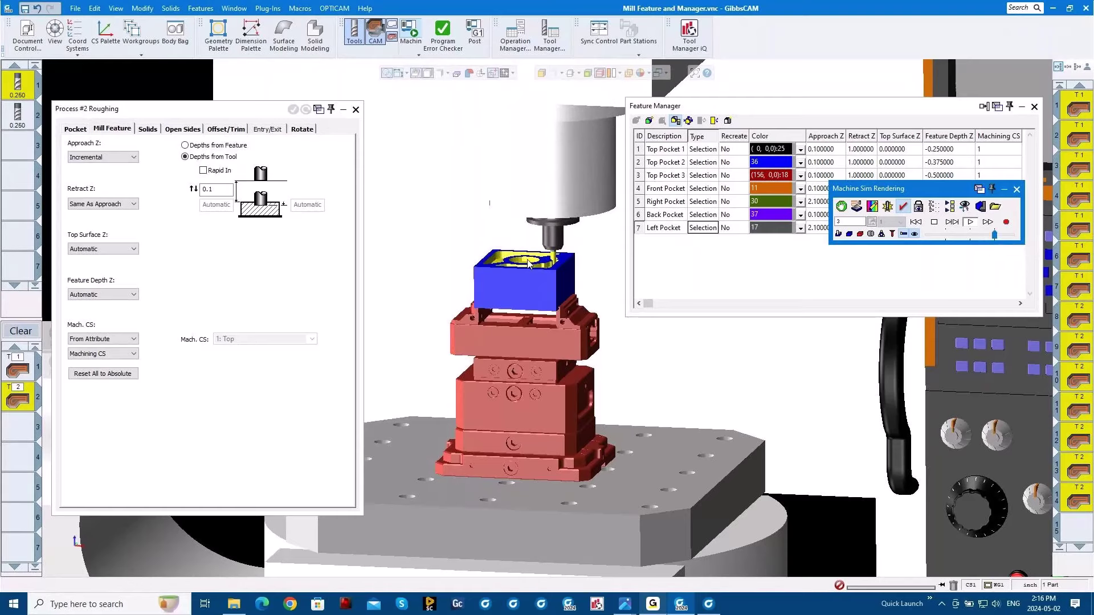
middle_click_drag(524, 239, 549, 387)
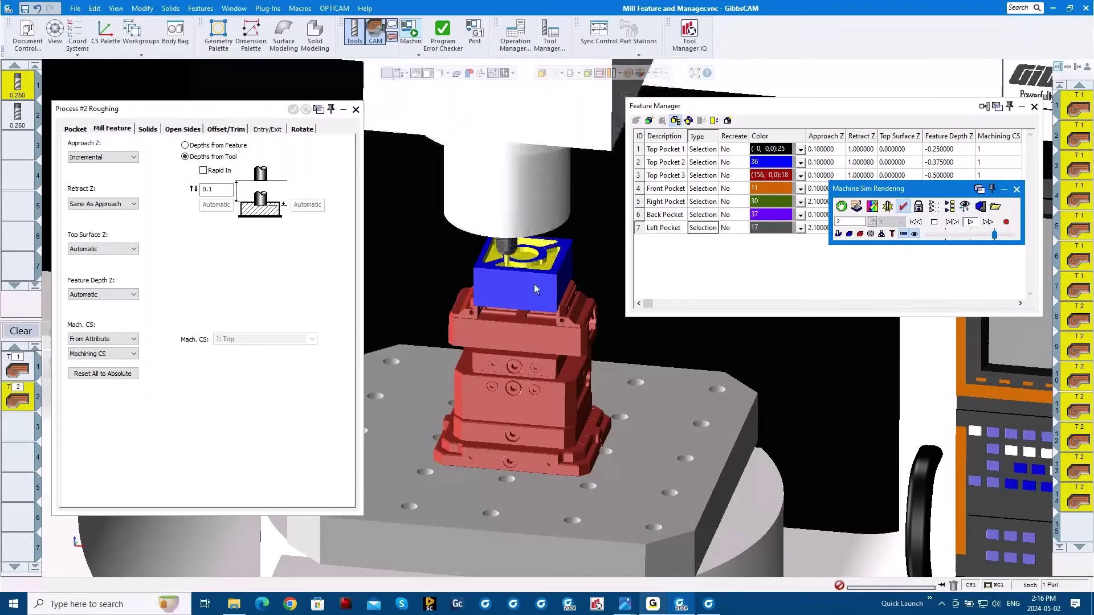
left_click(971, 223)
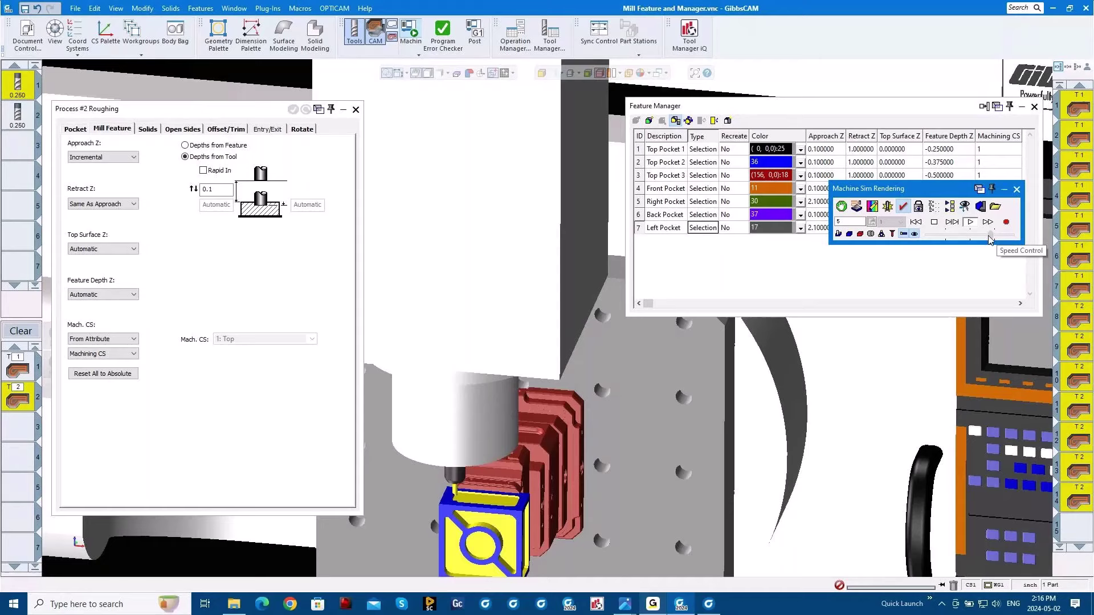
left_click_drag(989, 236, 978, 235)
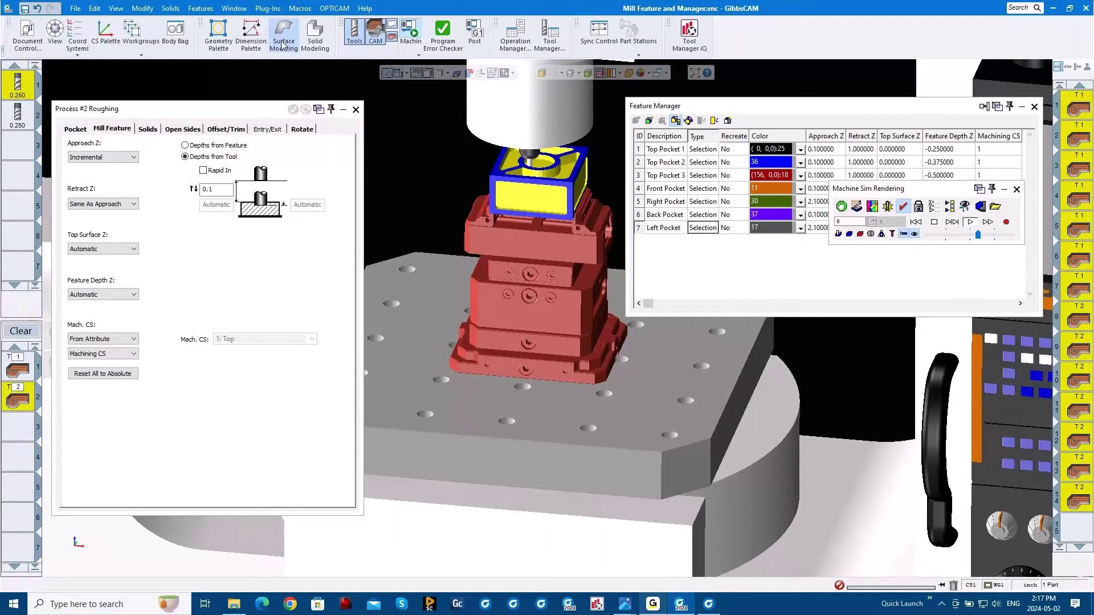
Examine the Find Operations filters, the commands available for the operations, and the toolpath plug-ins
left_click(268, 9)
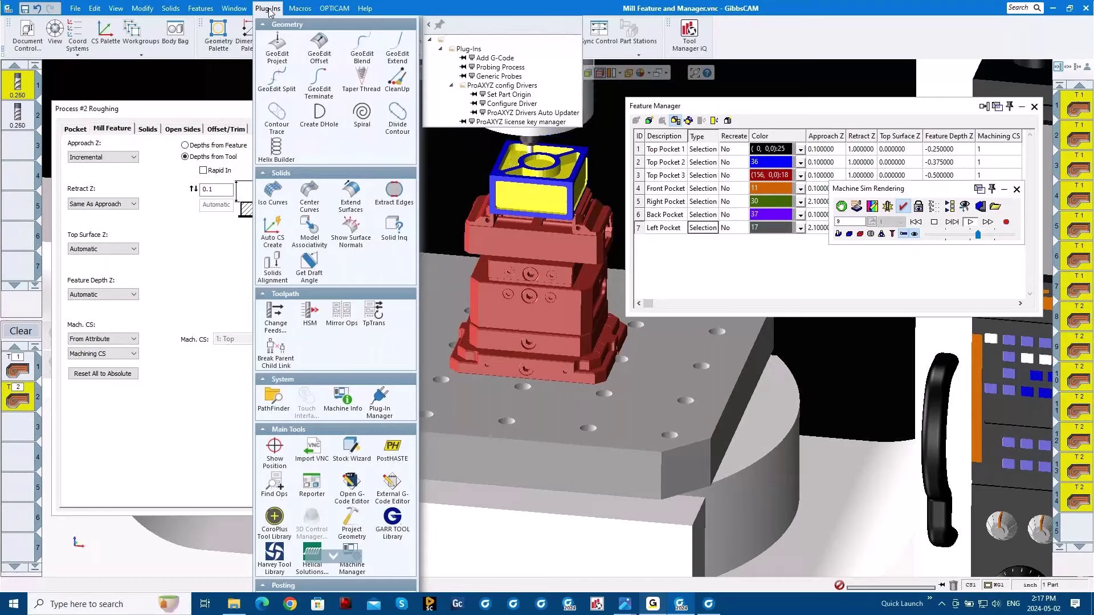
left_click(275, 488)
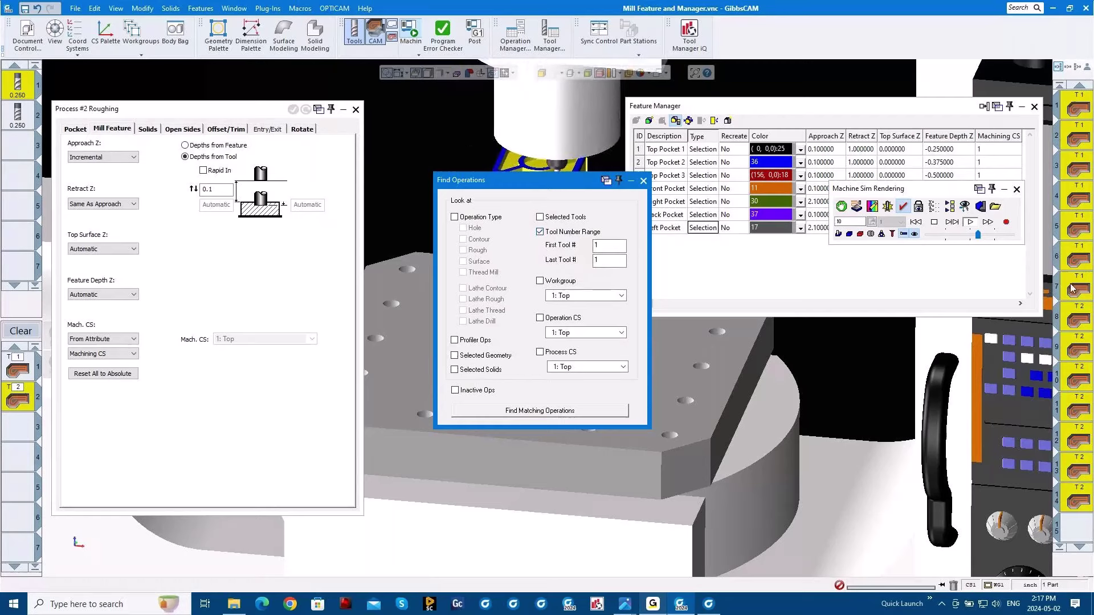
right_click(1072, 287)
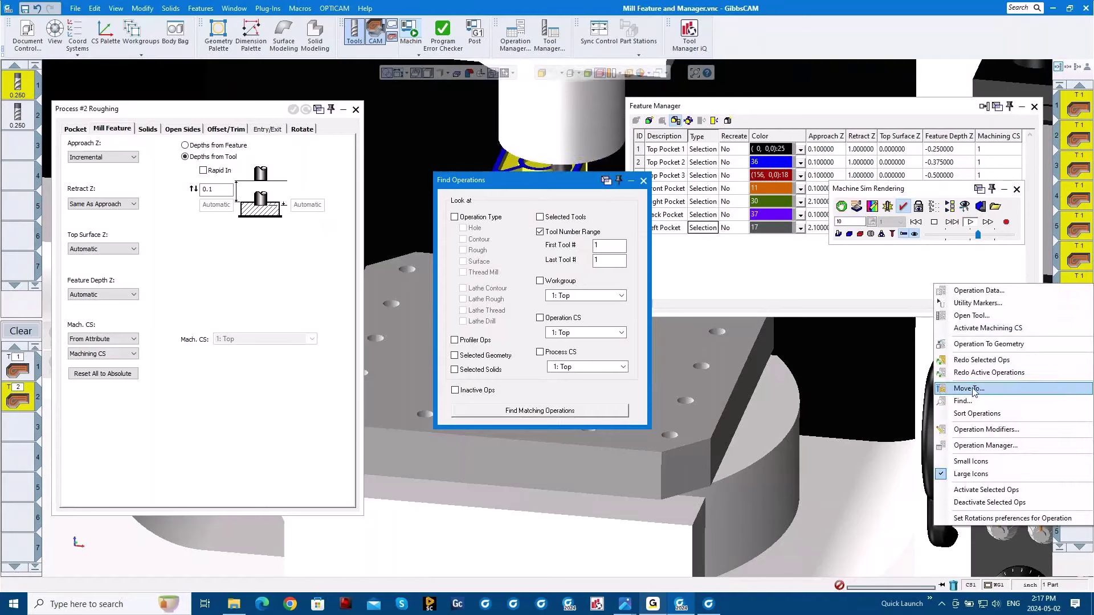
left_click(551, 189)
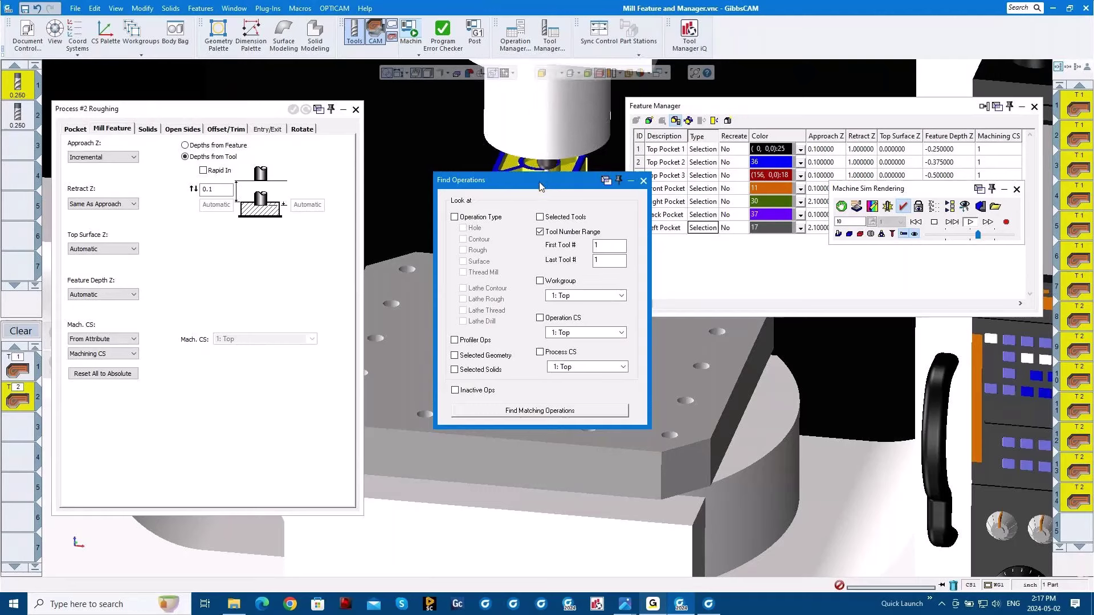
left_click(642, 182)
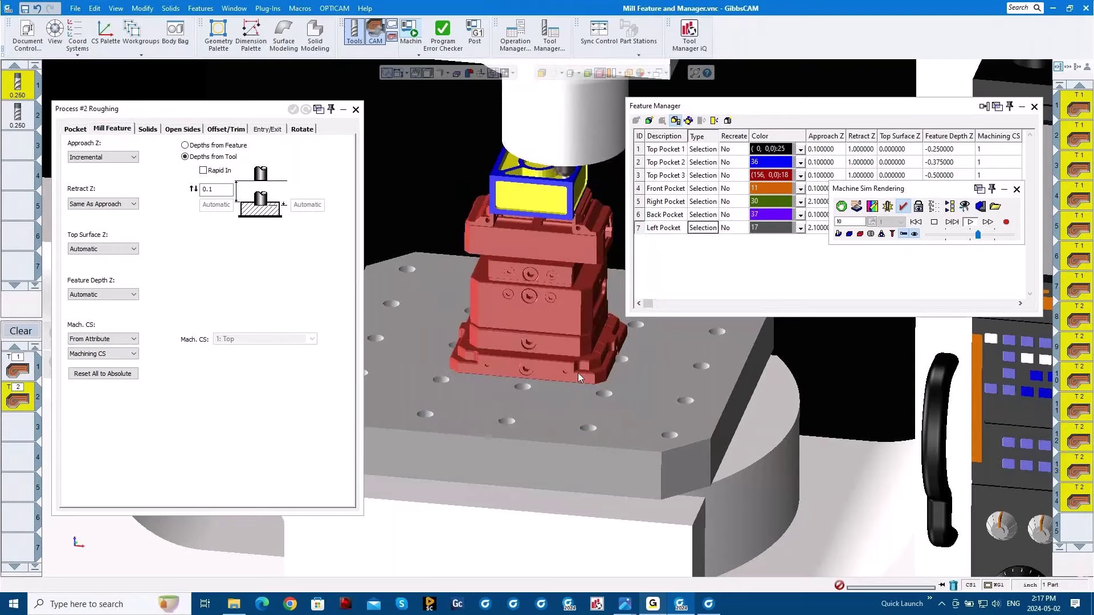
left_click(267, 8)
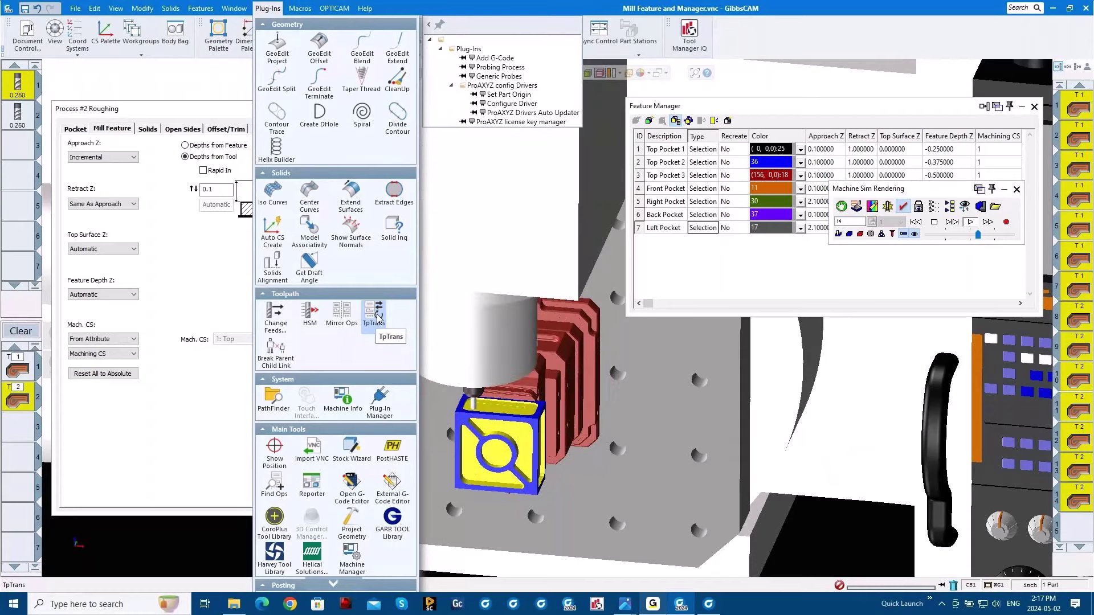
left_click(652, 434)
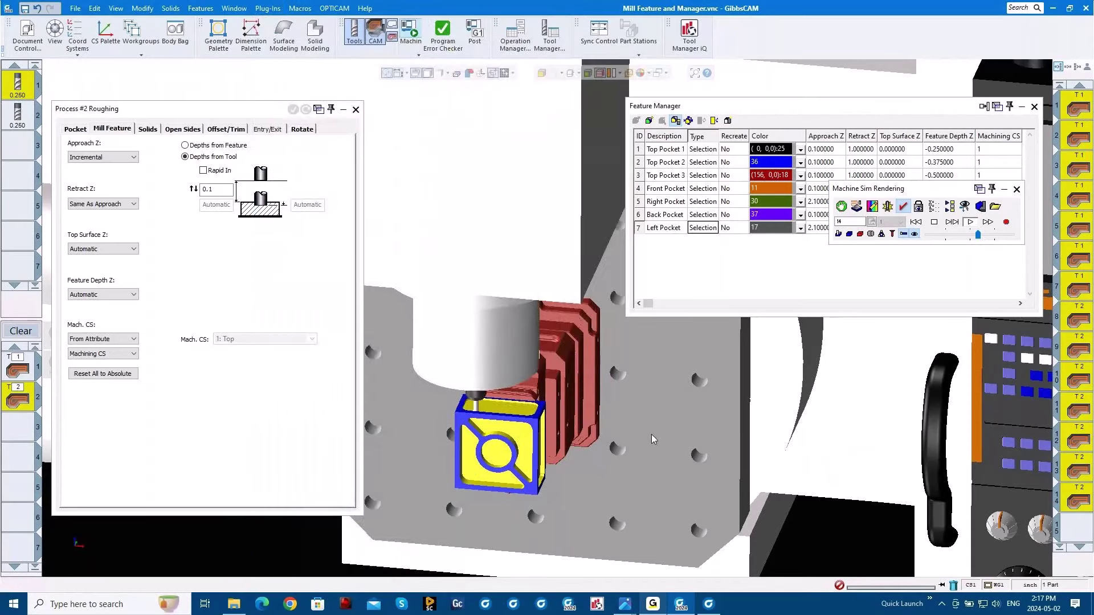
Close the machine simulation and return to the Feature Manager with the part in view
left_click(1017, 190)
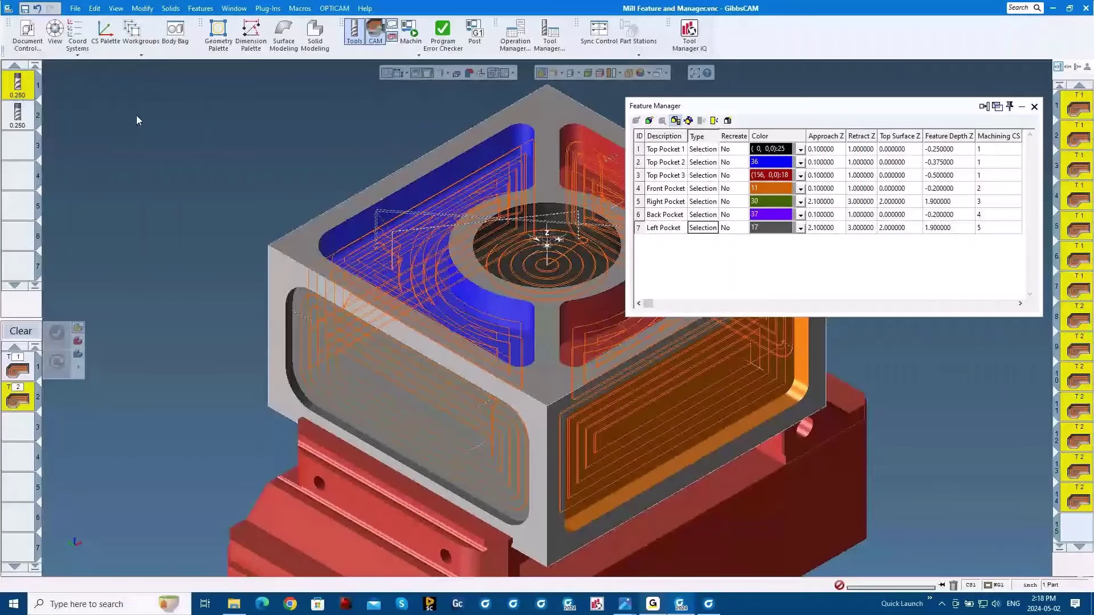
left_click(200, 8)
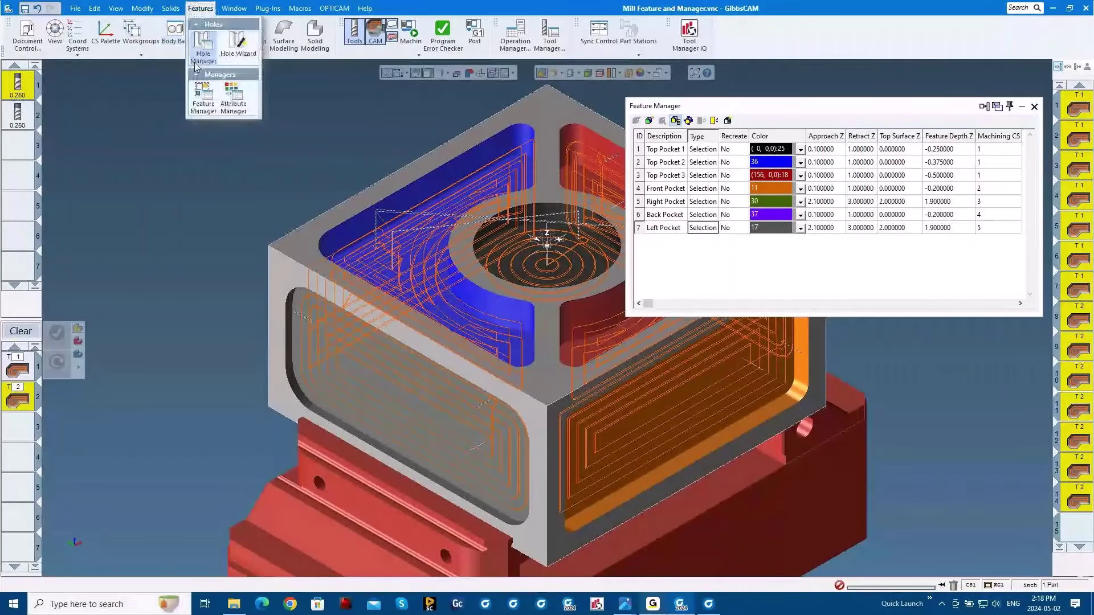
left_click(203, 96)
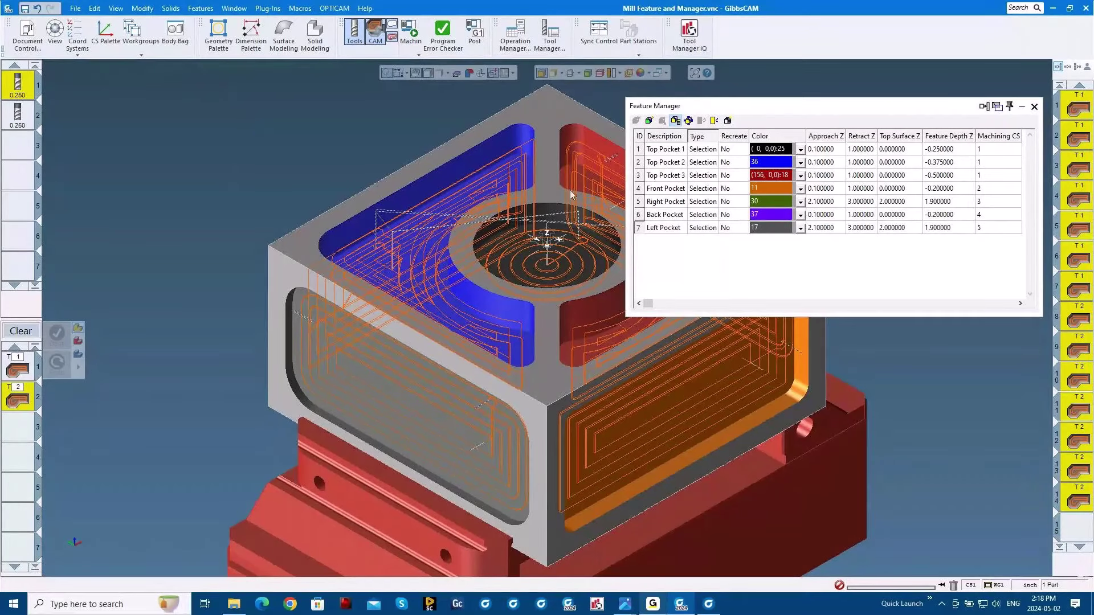
left_click(847, 143)
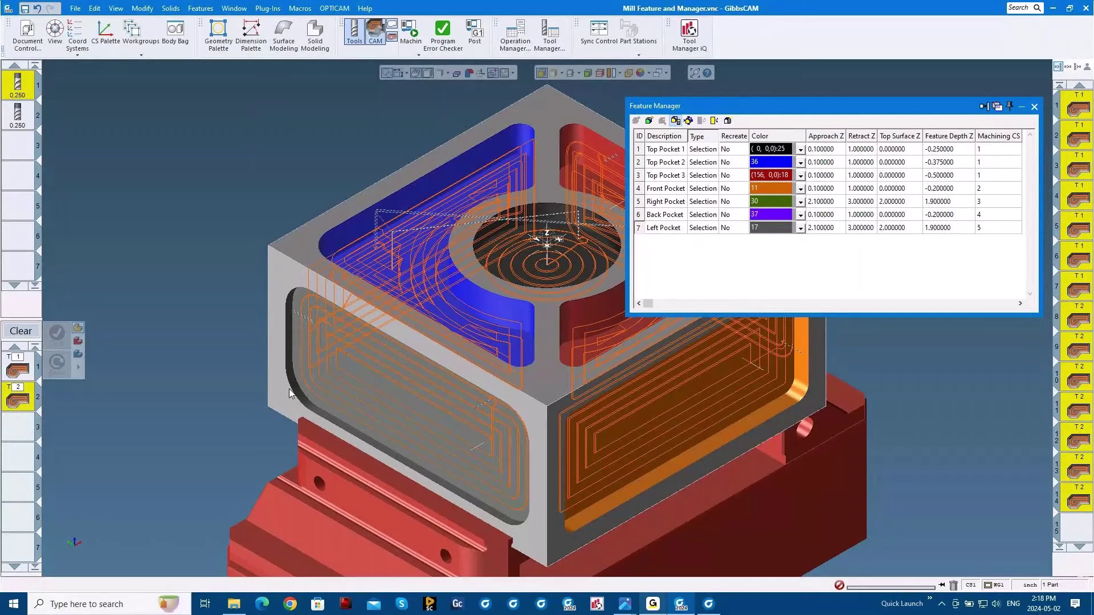
Reopen the first operation's roughing process and take Approach Z and Retract Z from the Approach Z and Retract Z attributes
left_click(1074, 106)
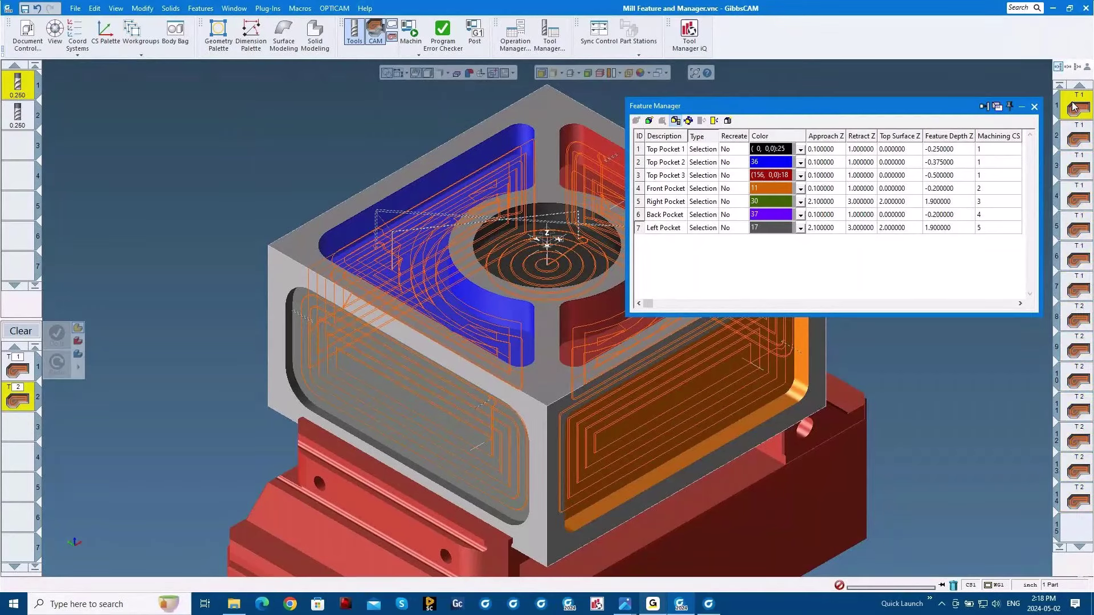
double_click(1074, 106)
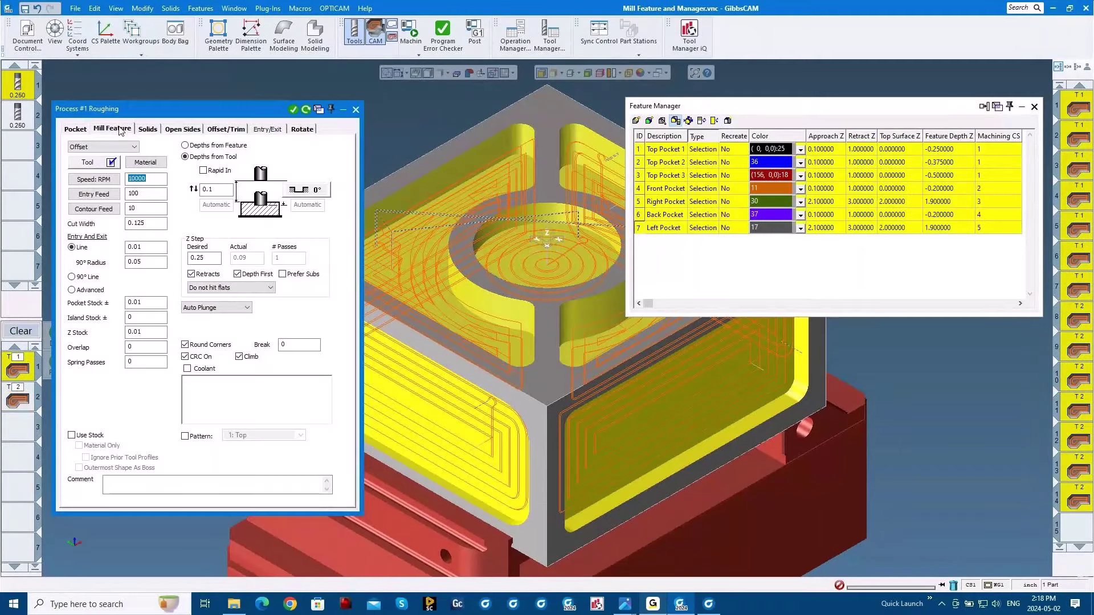
left_click(121, 130)
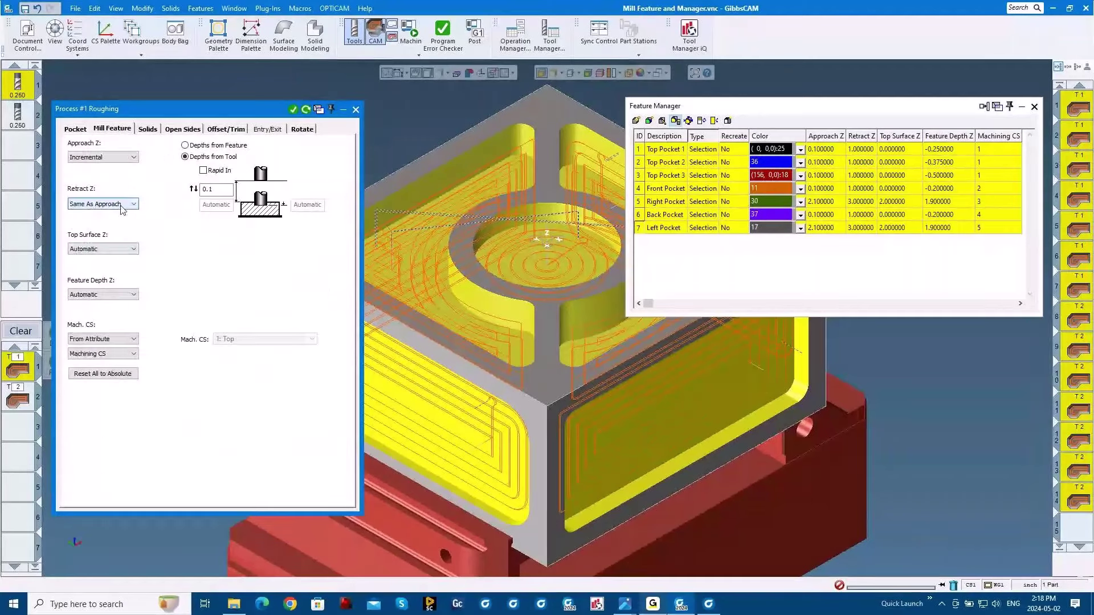
left_click(115, 159)
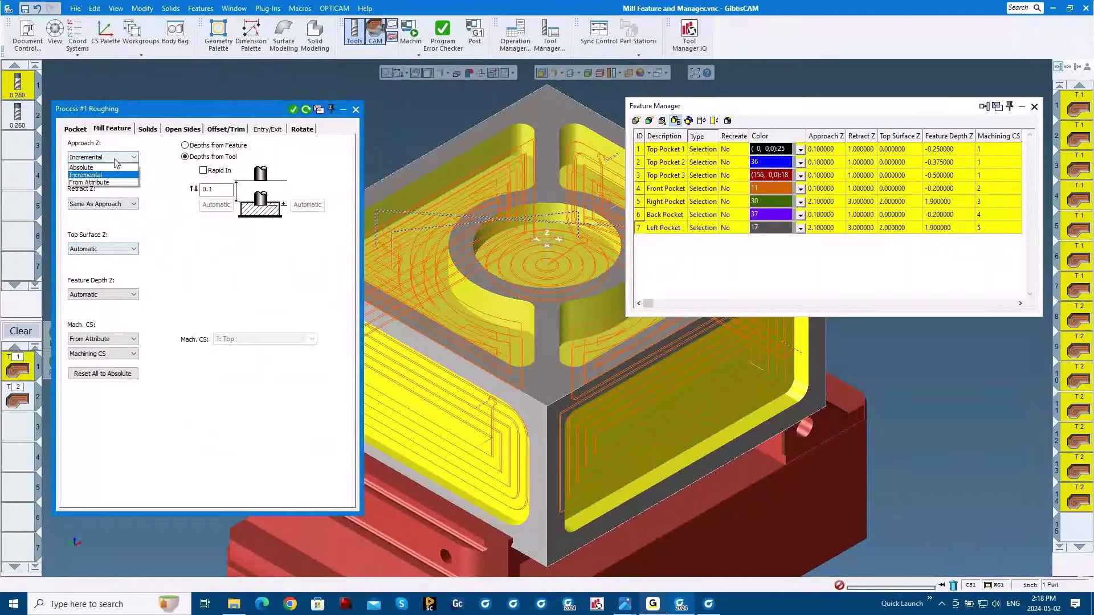
left_click(89, 182)
left_click(114, 204)
left_click(106, 234)
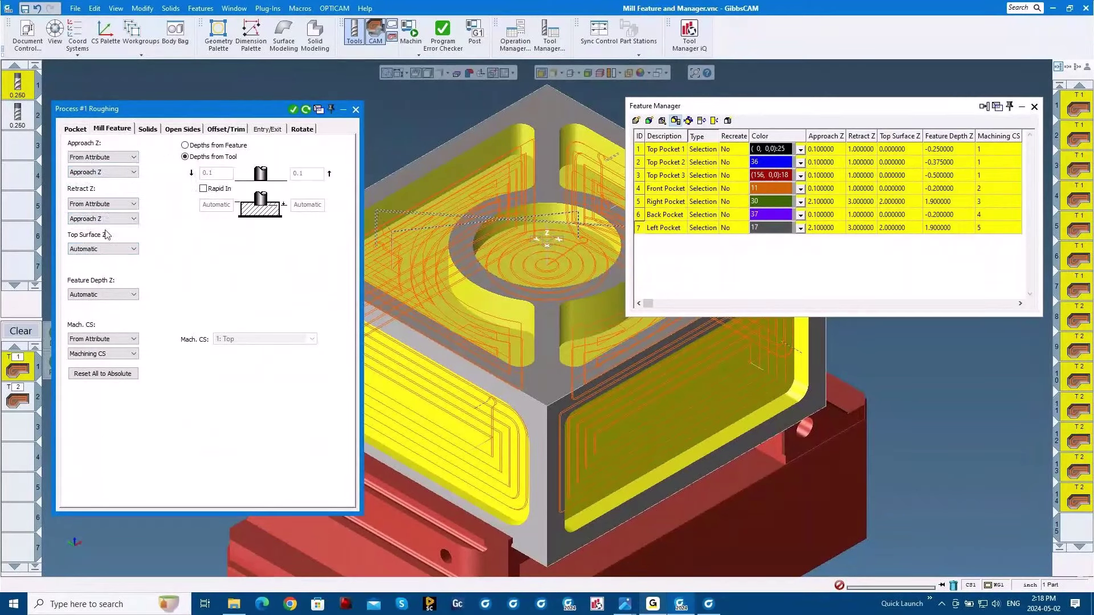
left_click(105, 220)
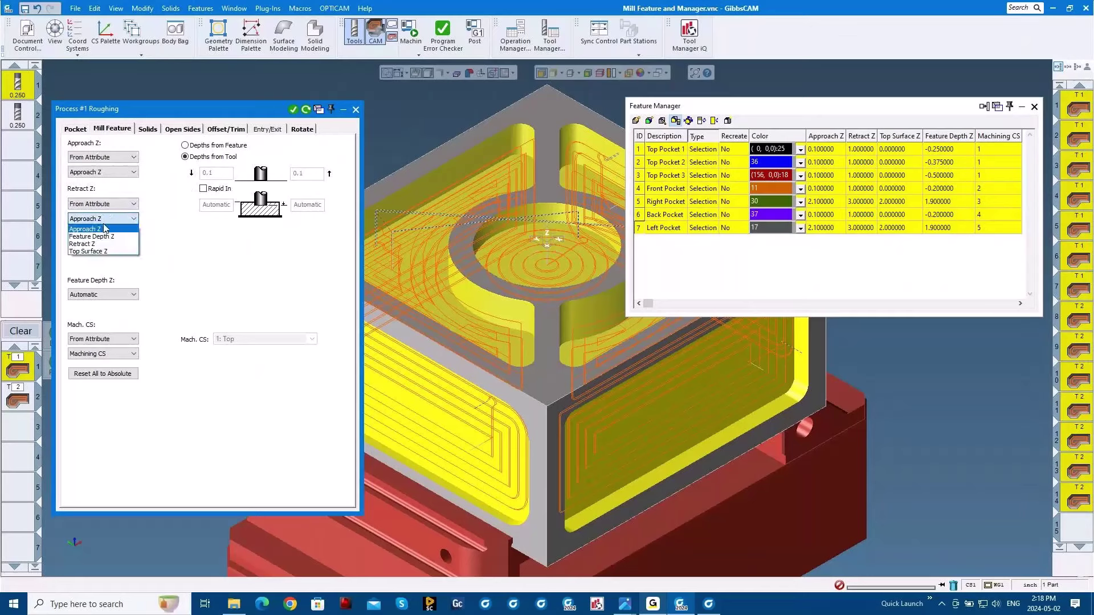
left_click(85, 244)
Take the first roughing process's Top Surface Z and Feature Depth Z from the Top Surface Z and Feature Depth Z attributes
left_click(103, 249)
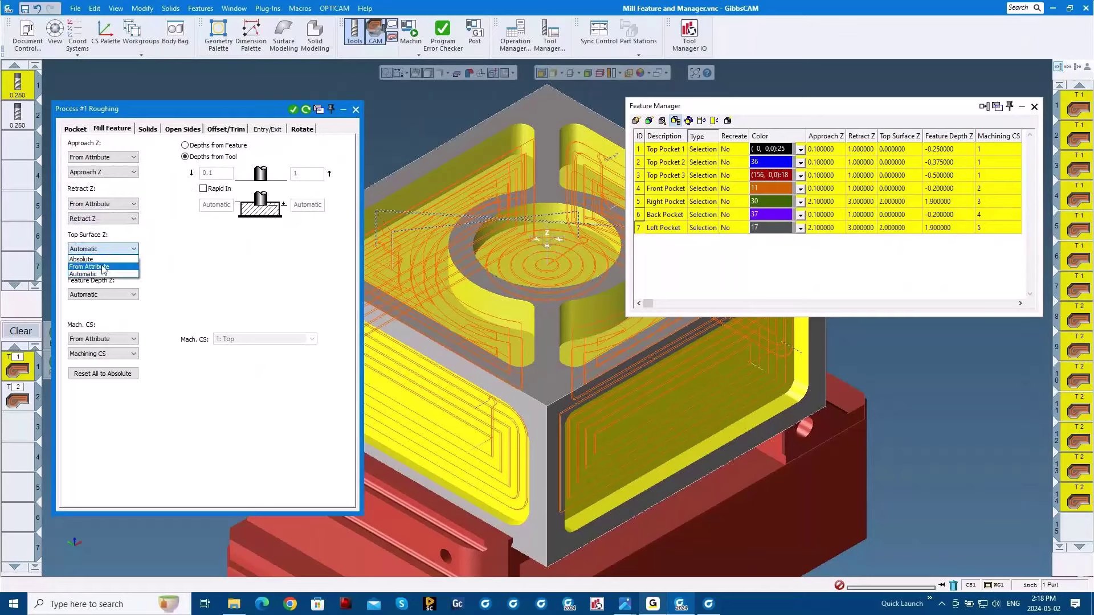
left_click(103, 267)
left_click(114, 263)
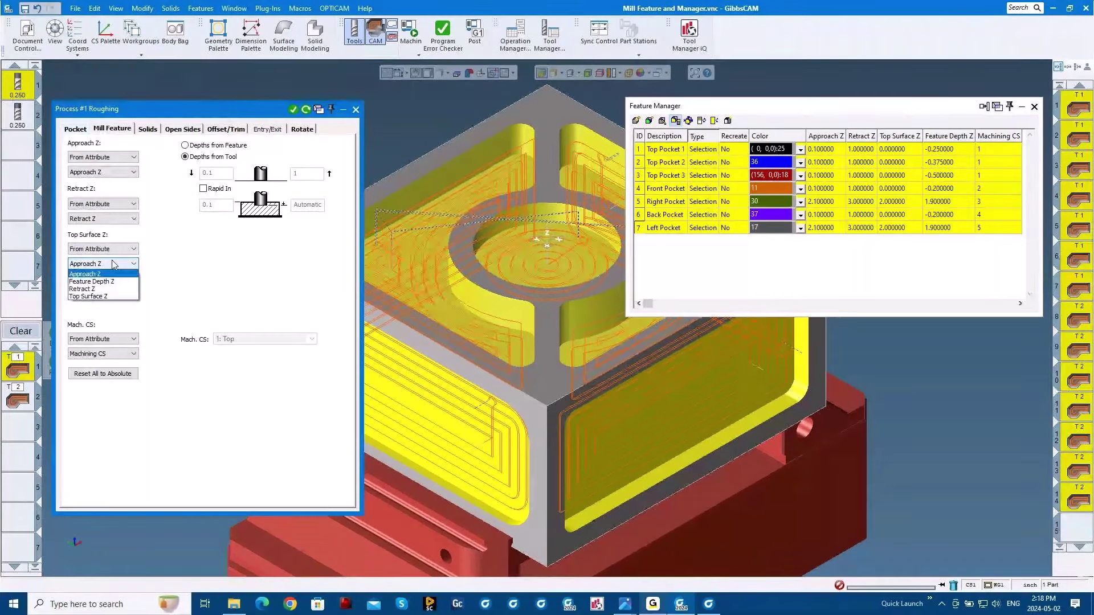
left_click(106, 296)
left_click(108, 309)
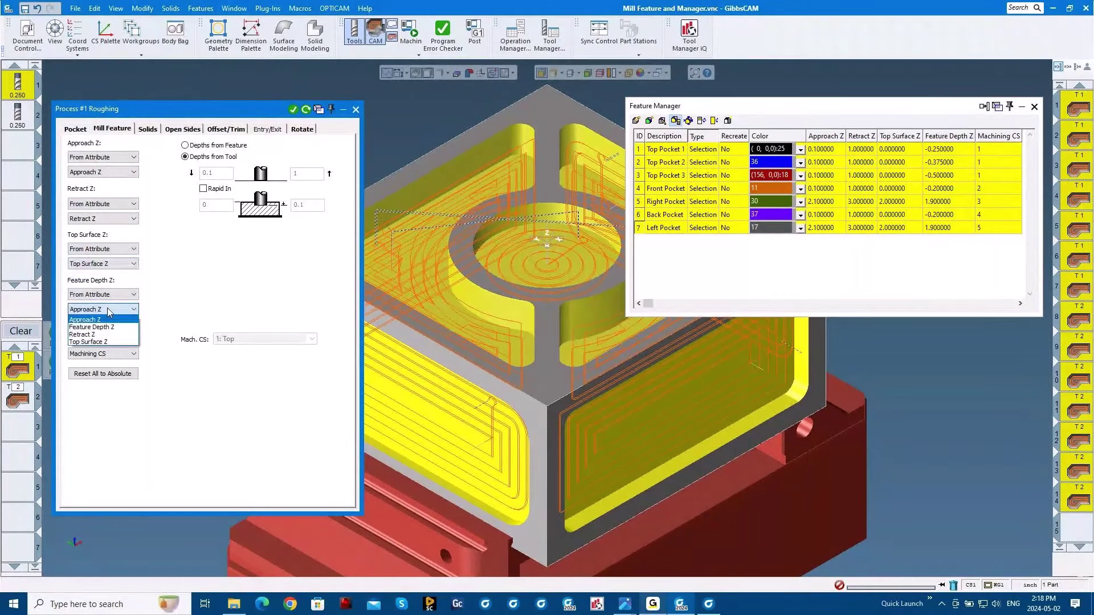
left_click(91, 327)
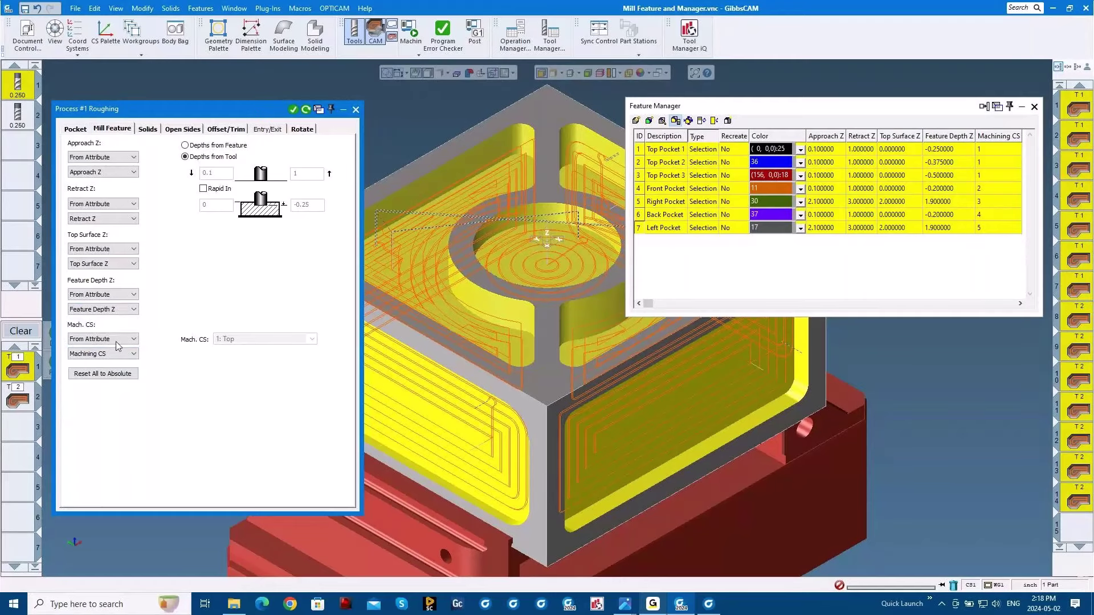
Open the second roughing process's mill feature settings and take Approach Z and Retract Z from the Approach Z and Retract Z attributes
left_click(12, 401)
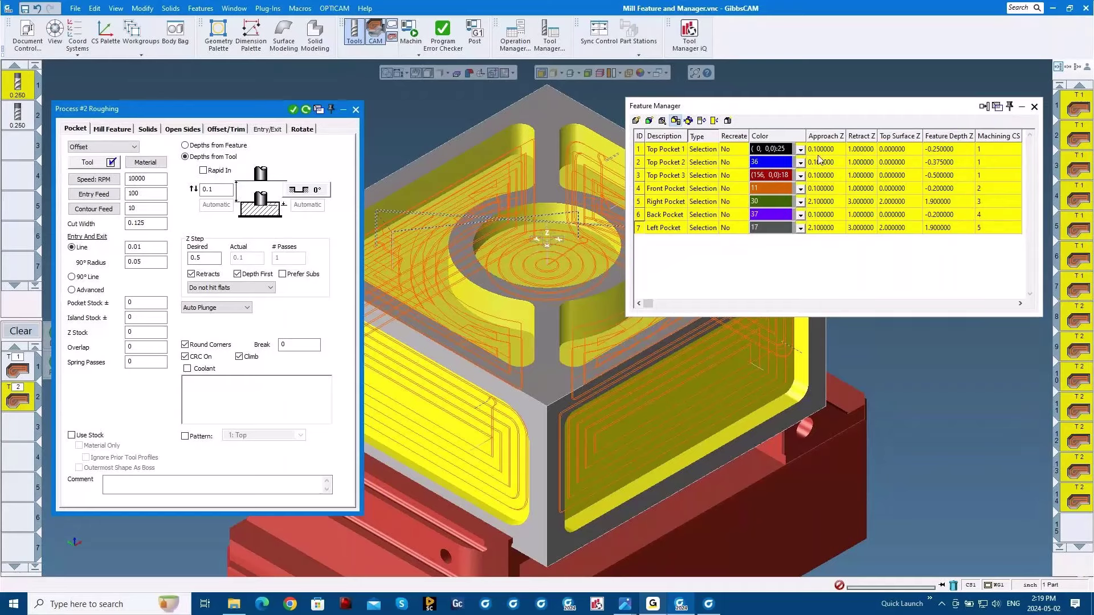
left_click(119, 130)
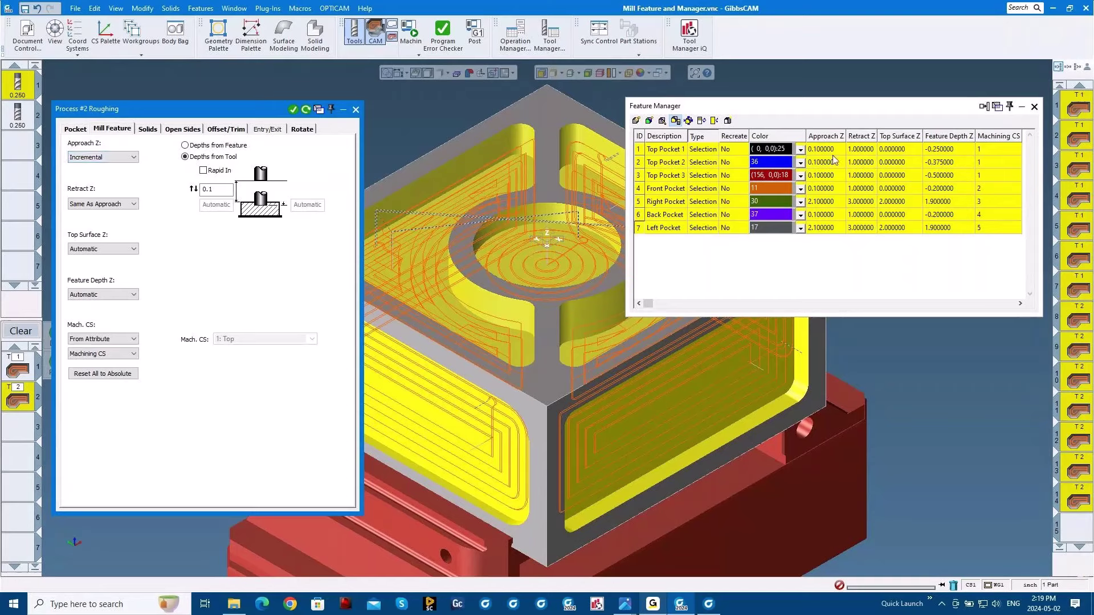
left_click(102, 157)
left_click(91, 182)
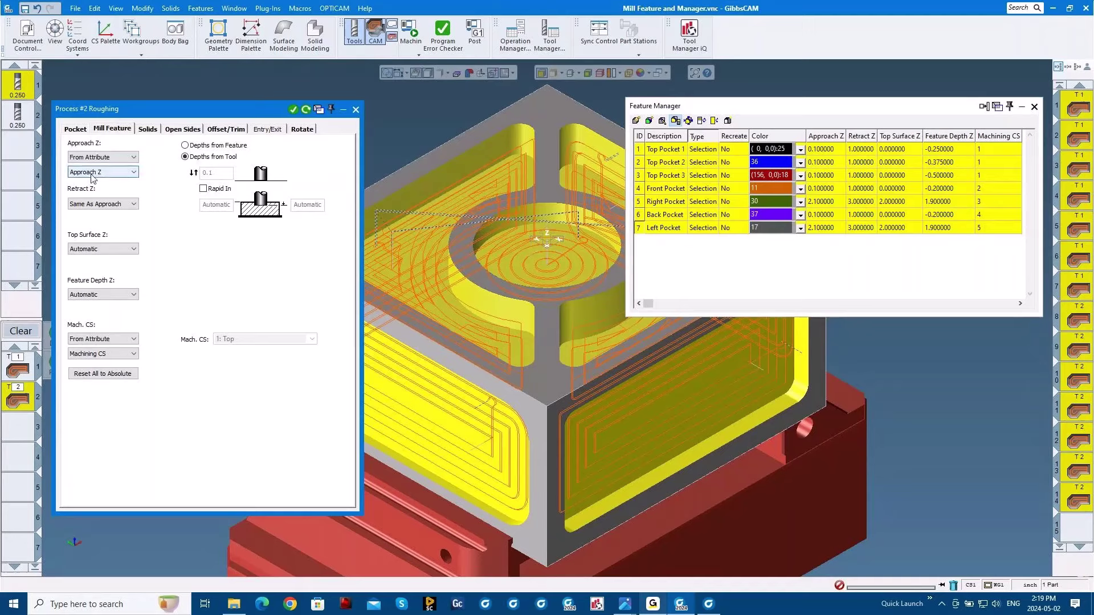
left_click(97, 172)
left_click(95, 194)
left_click(95, 205)
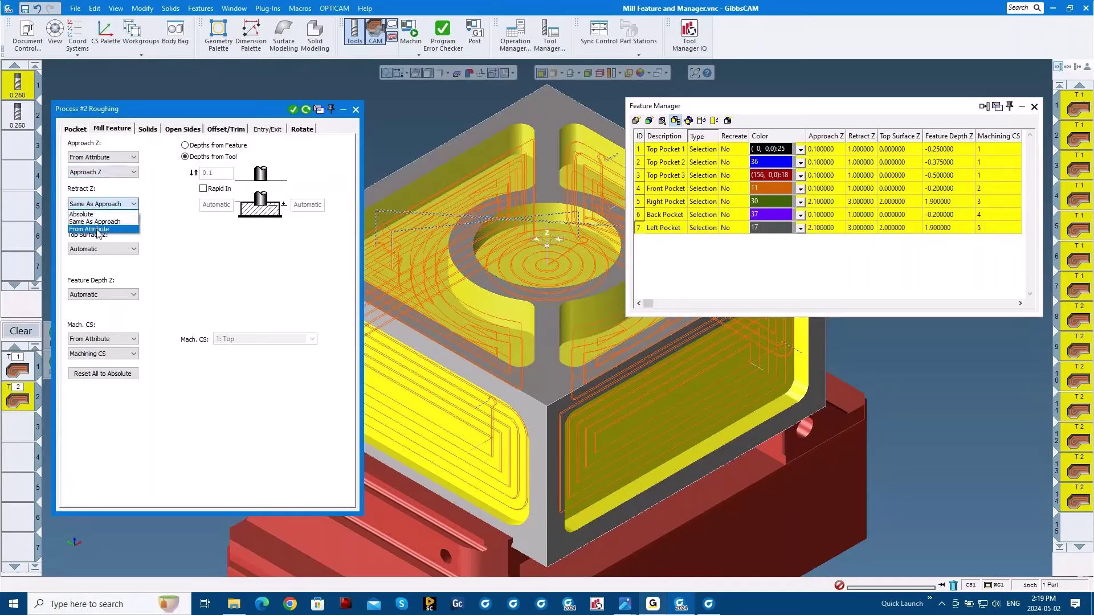
left_click(98, 229)
left_click(102, 219)
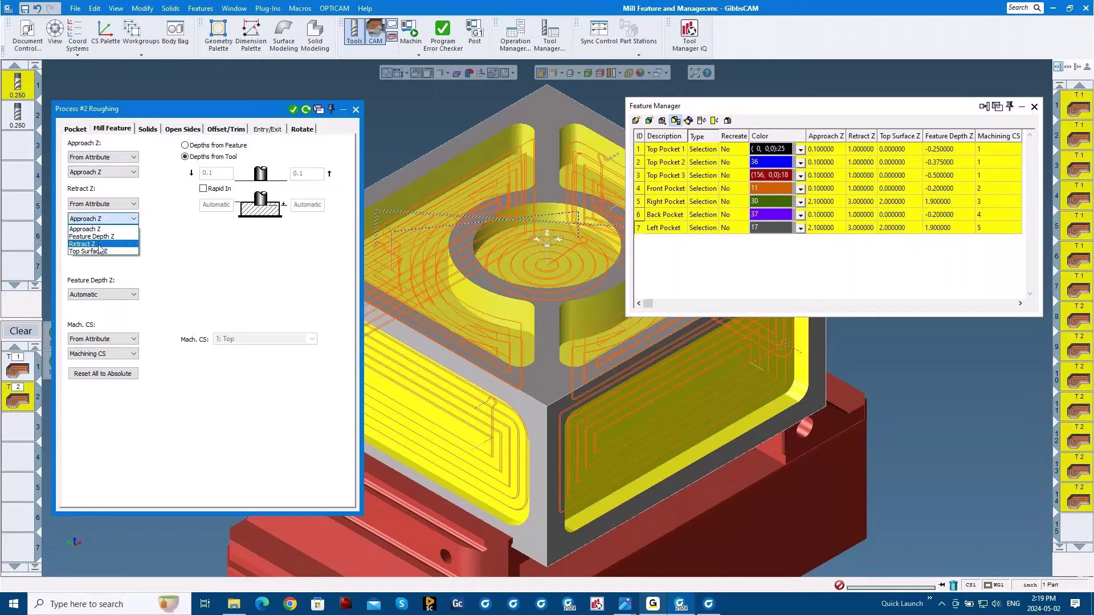
left_click(99, 245)
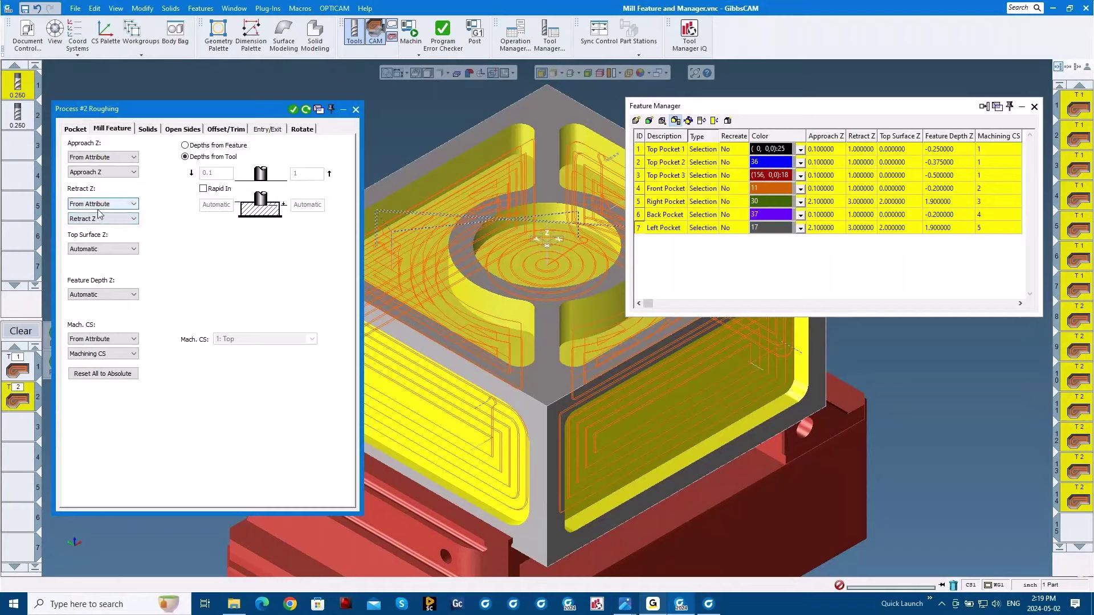
Take the second roughing process's Top Surface Z and Feature Depth Z from the Top Surface Z and Feature Depth Z attributes
left_click(98, 250)
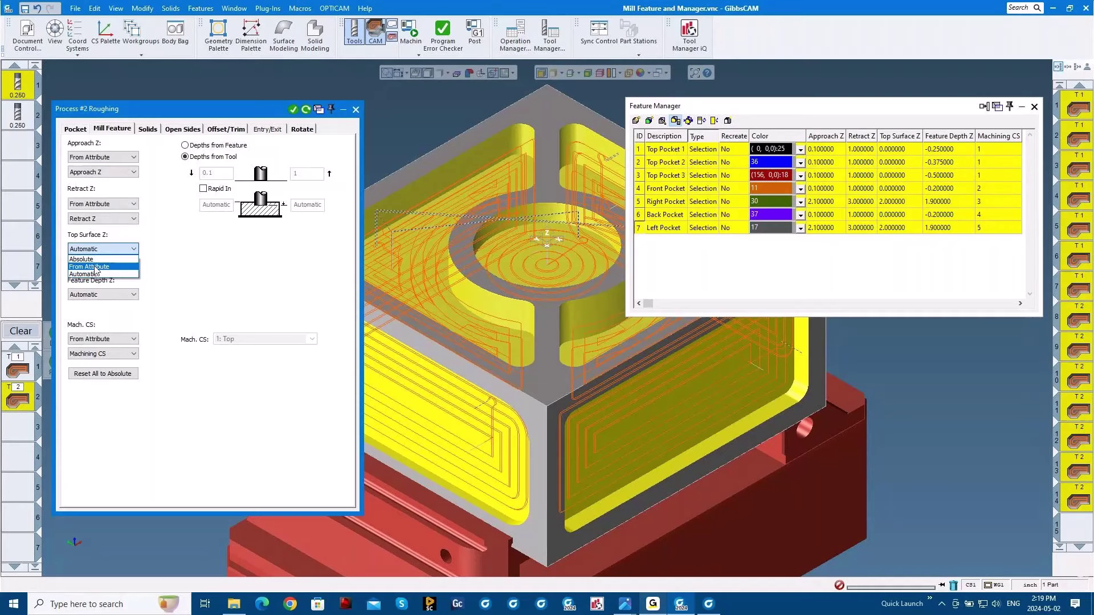
left_click(103, 267)
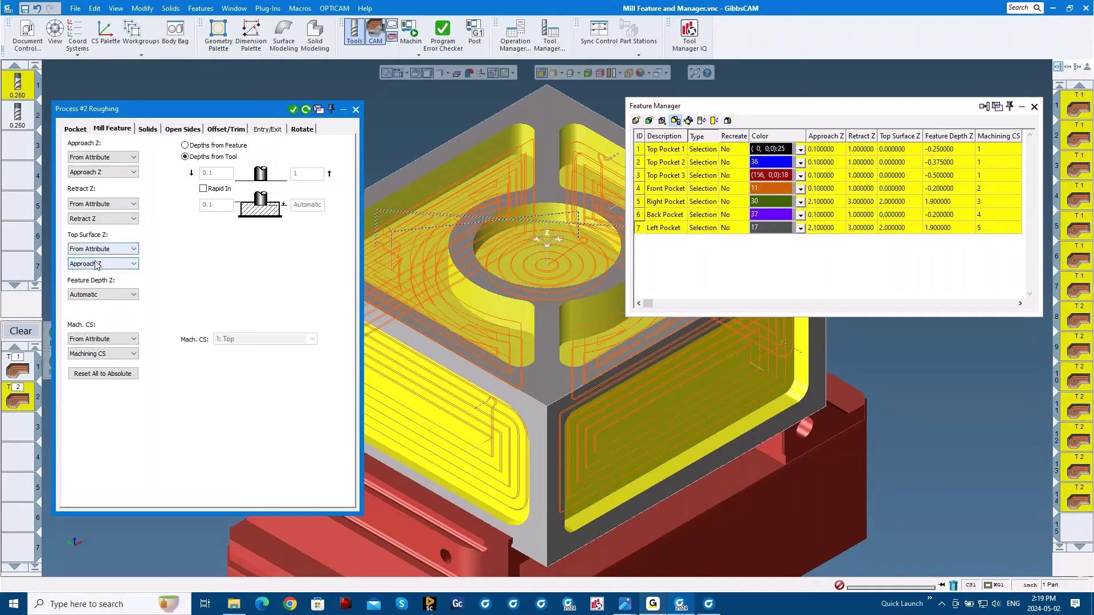
left_click(96, 263)
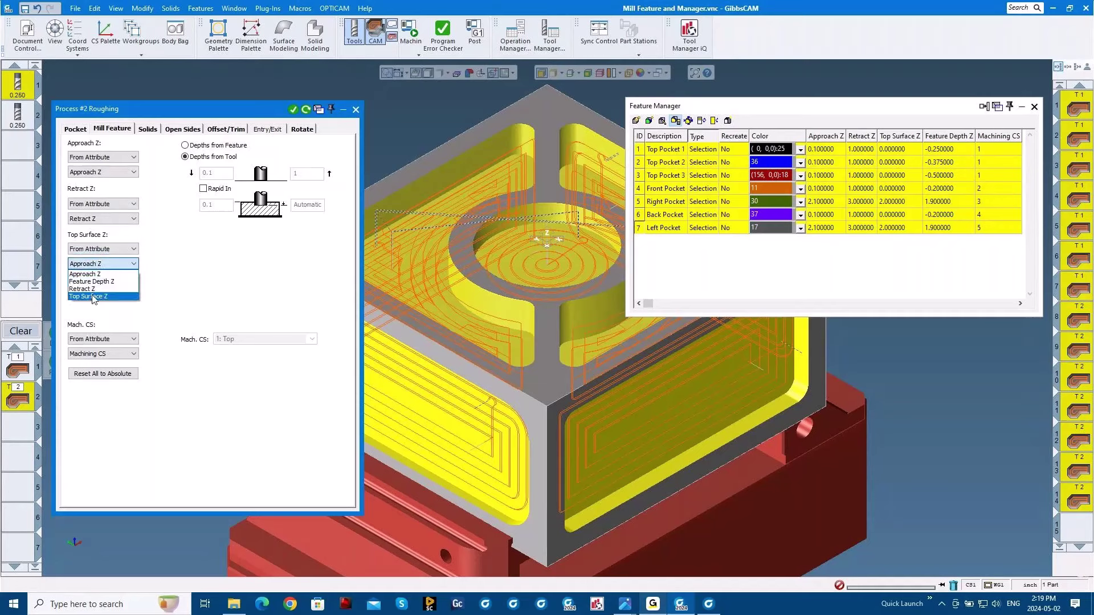
left_click(94, 297)
left_click(98, 295)
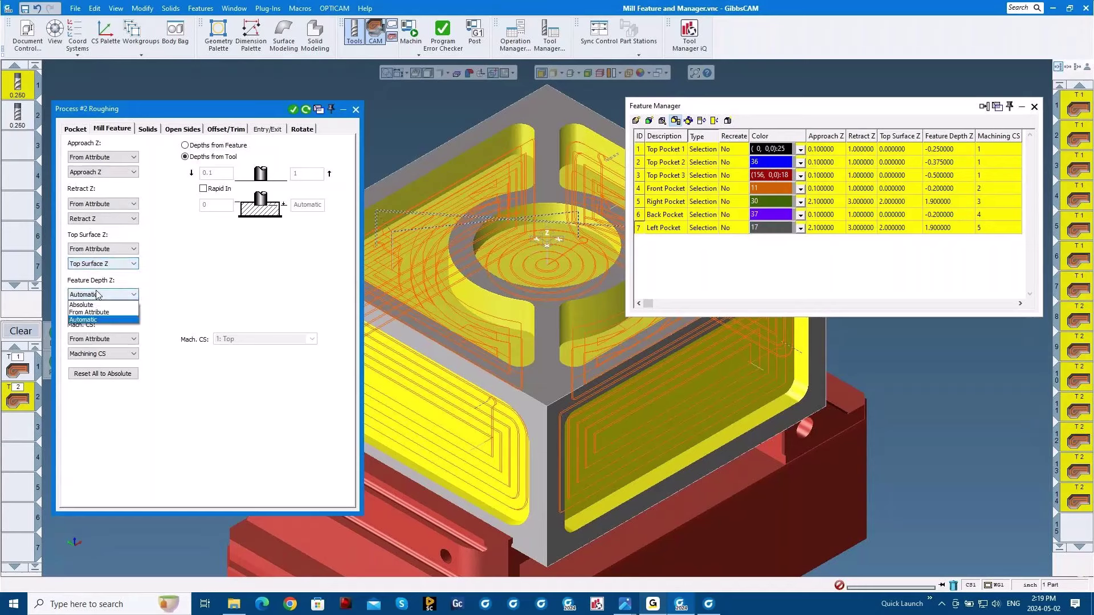
left_click(97, 313)
left_click(101, 309)
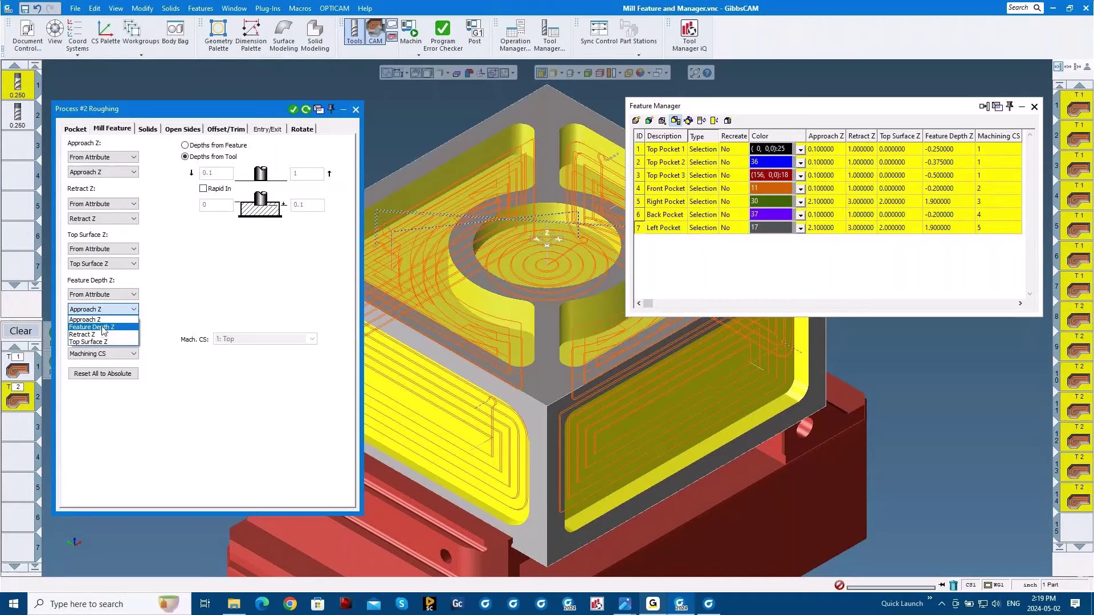
left_click(103, 327)
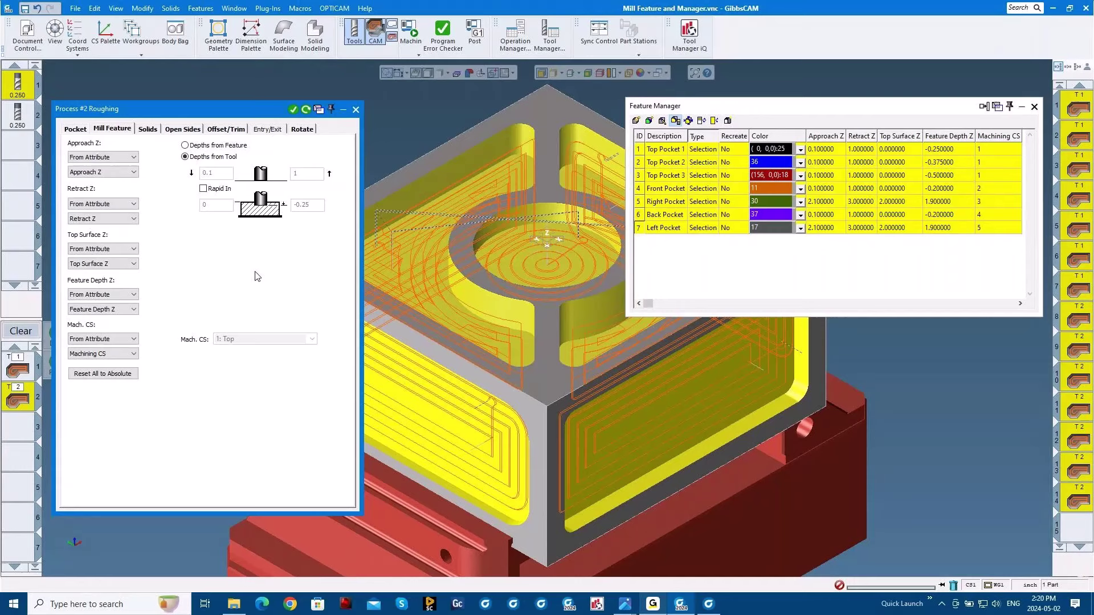
Regenerate the pocket toolpaths with both updated processes, deselect the pockets, and run the machine simulation
left_click(306, 110)
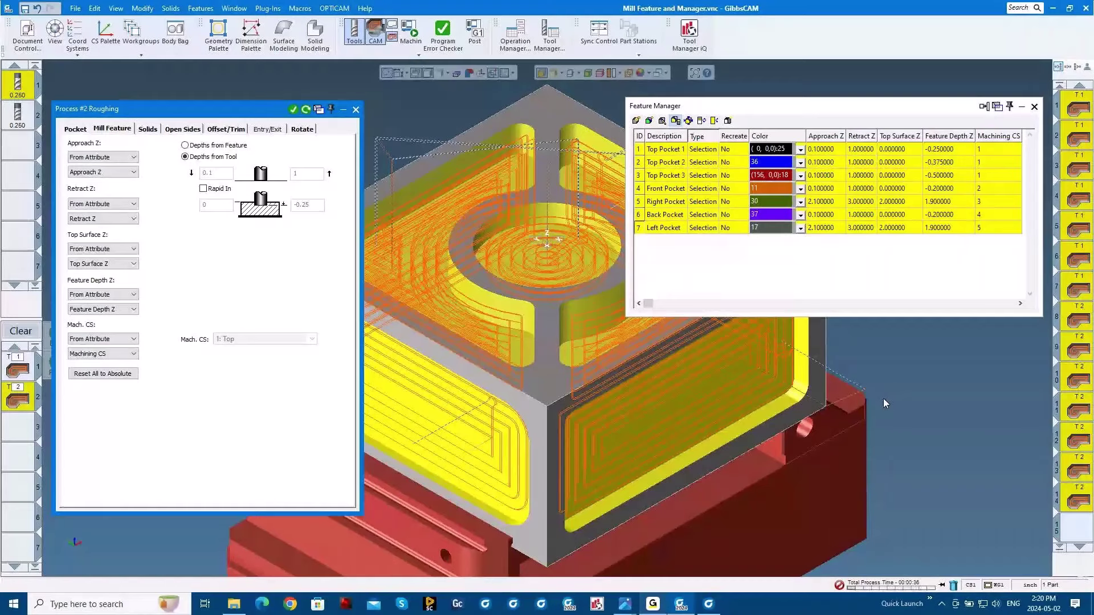
left_click(910, 402)
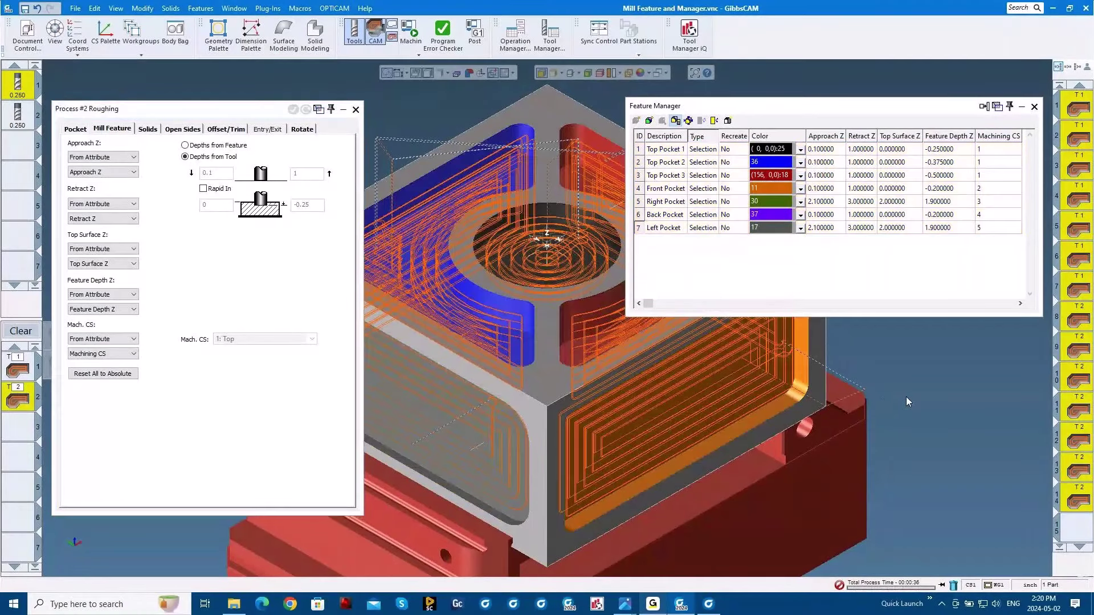
left_click(422, 42)
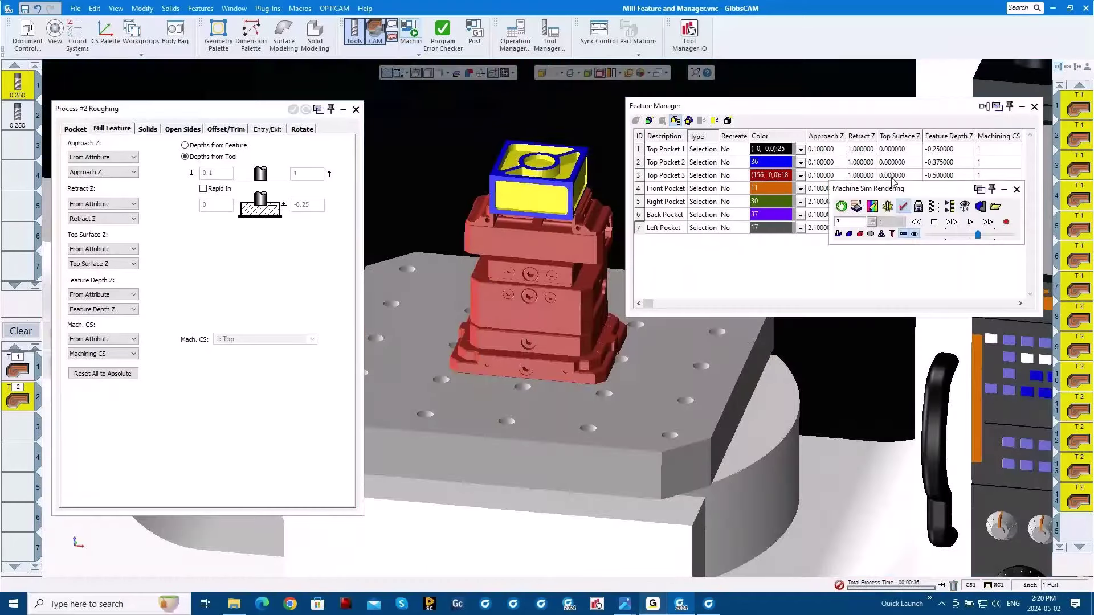
left_click(970, 223)
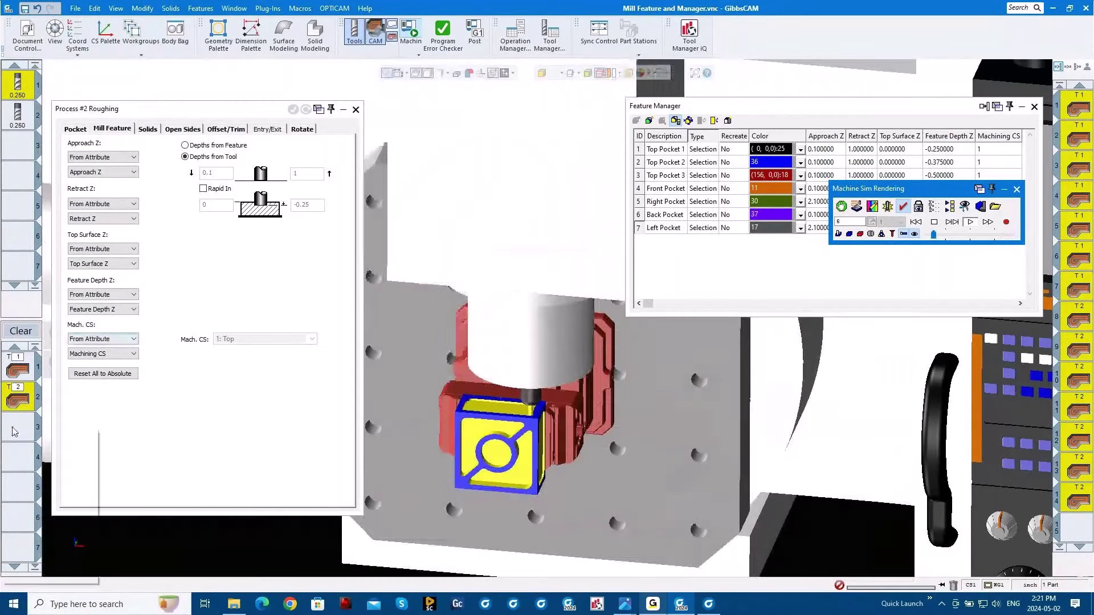
right_click(11, 428)
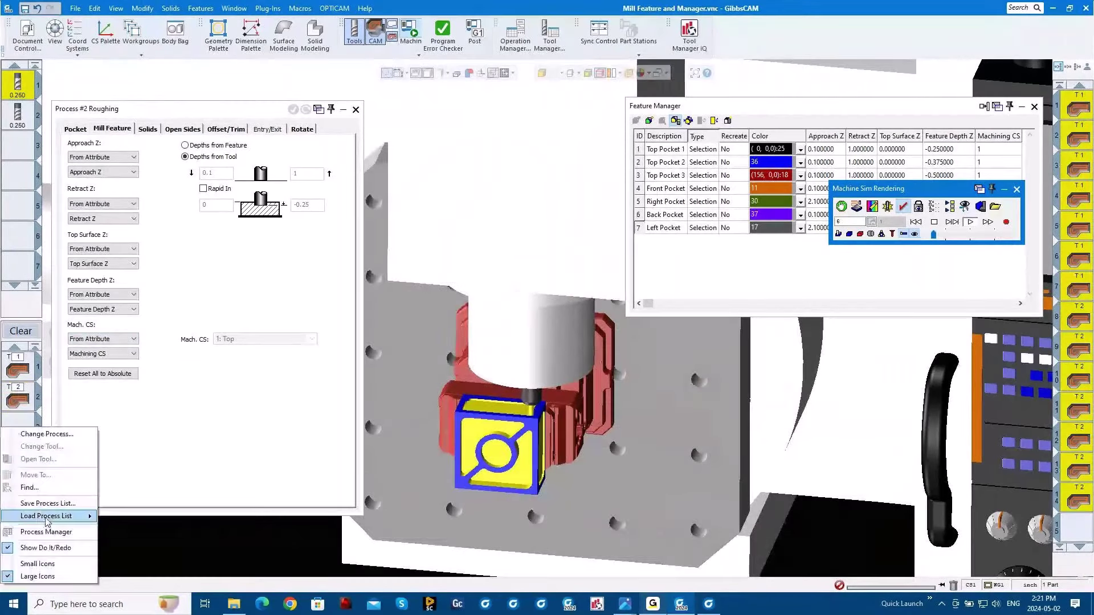
mouse_move(48, 517)
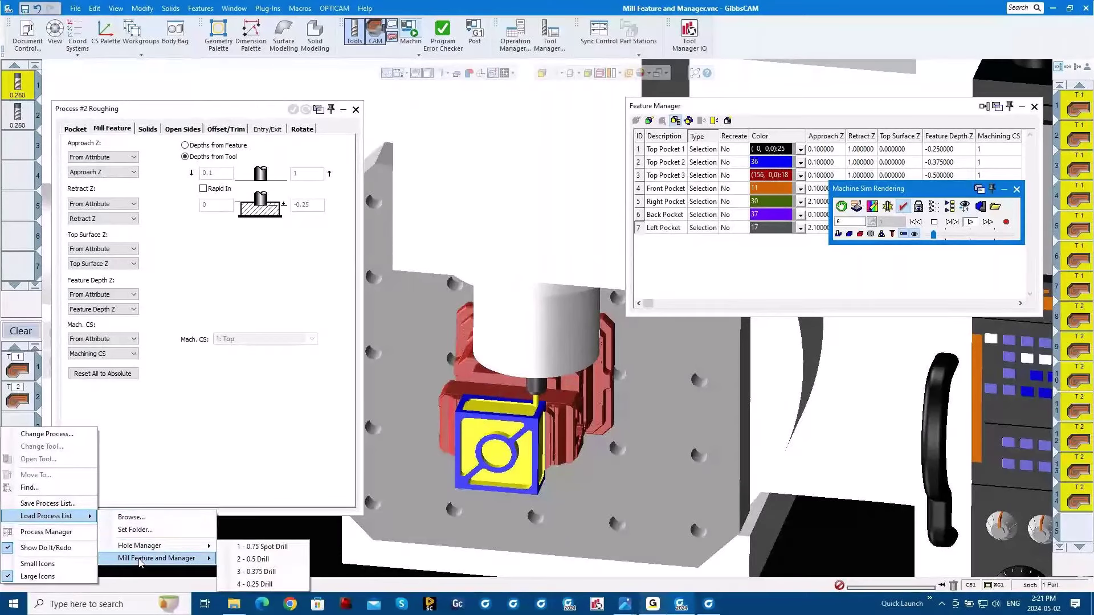
mouse_move(173, 544)
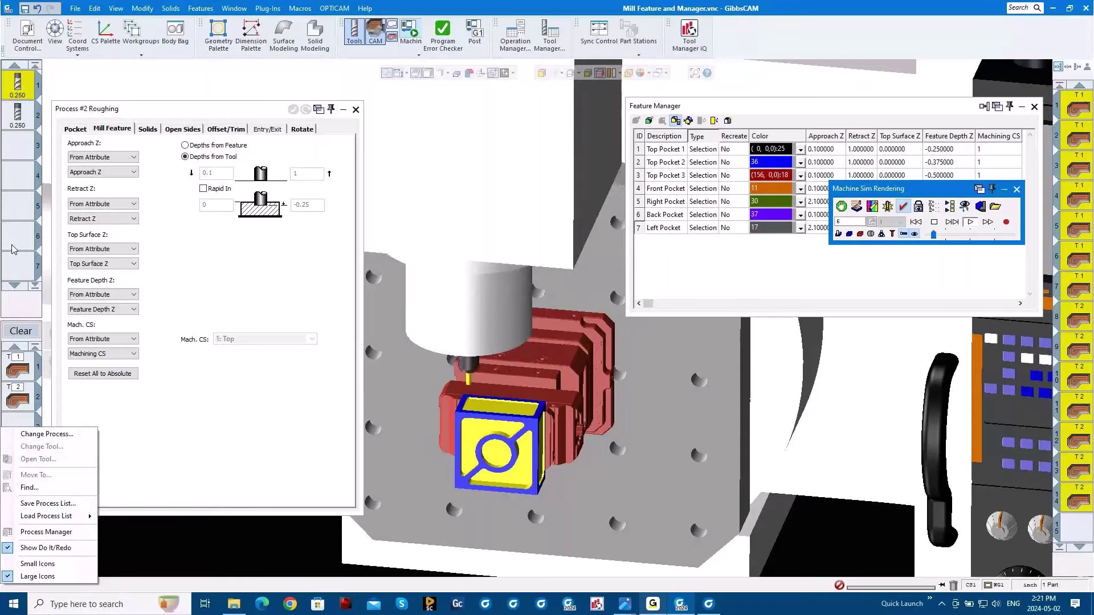
key("Escape")
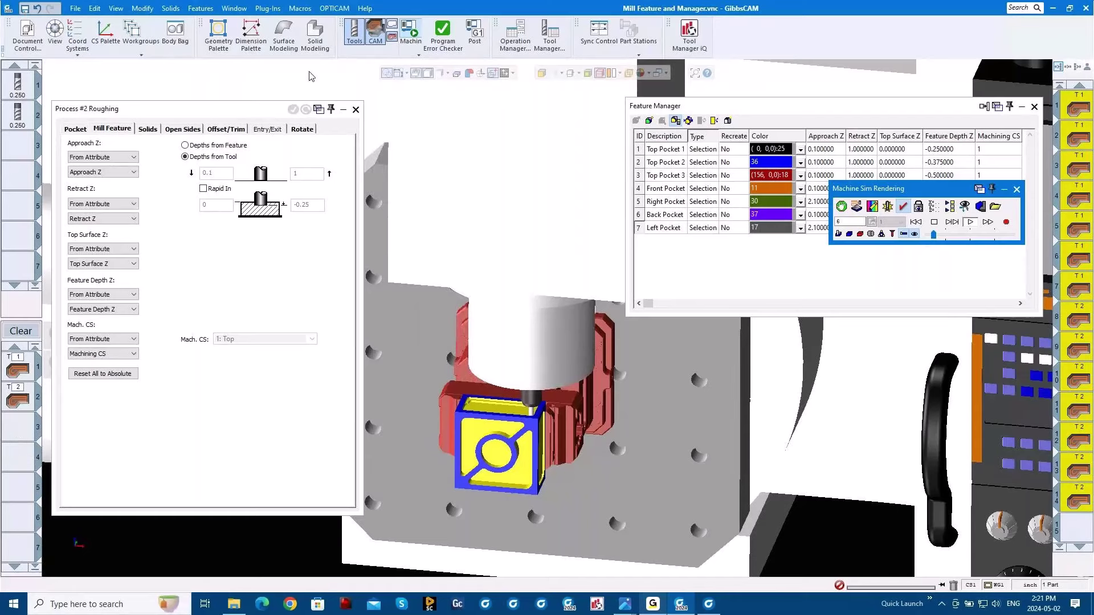
Close the roughing process settings, the Feature Manager and the machine simulation
left_click(356, 110)
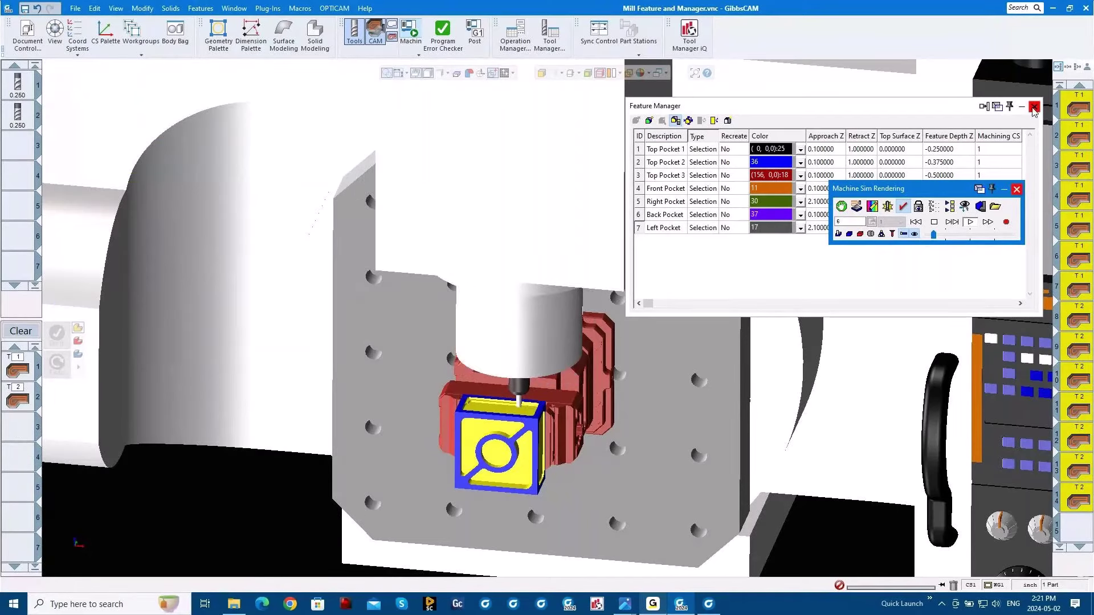
left_click(1016, 189)
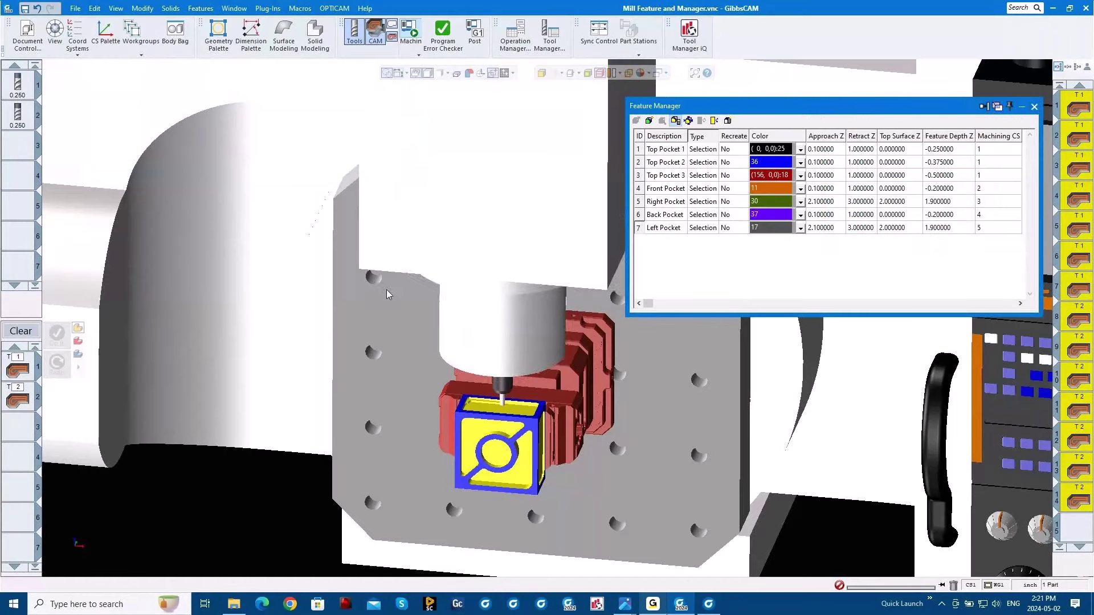
left_click(1034, 107)
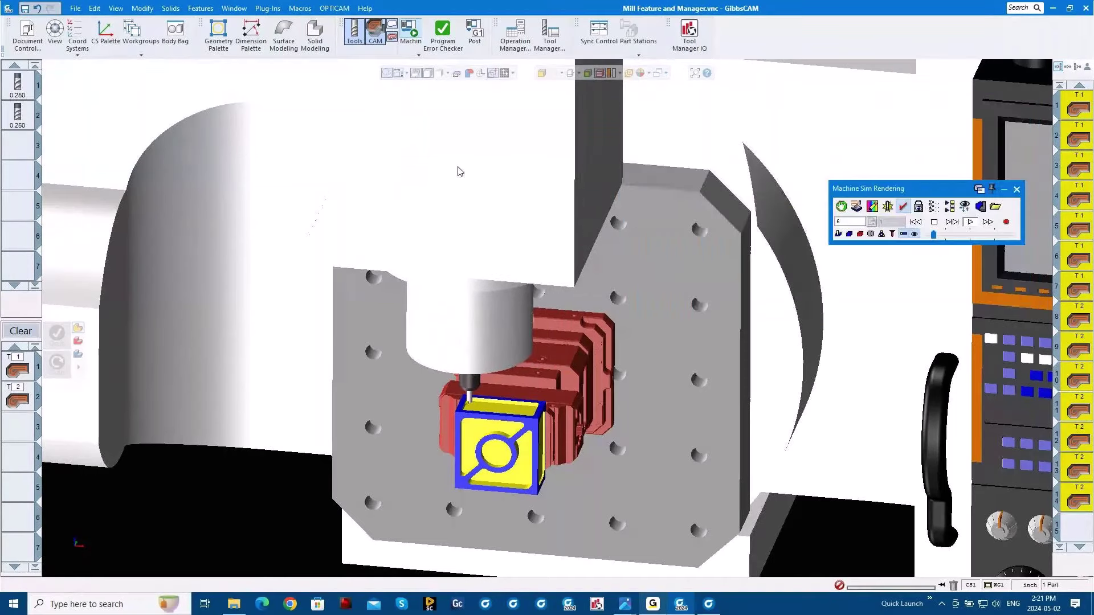
left_click(1017, 189)
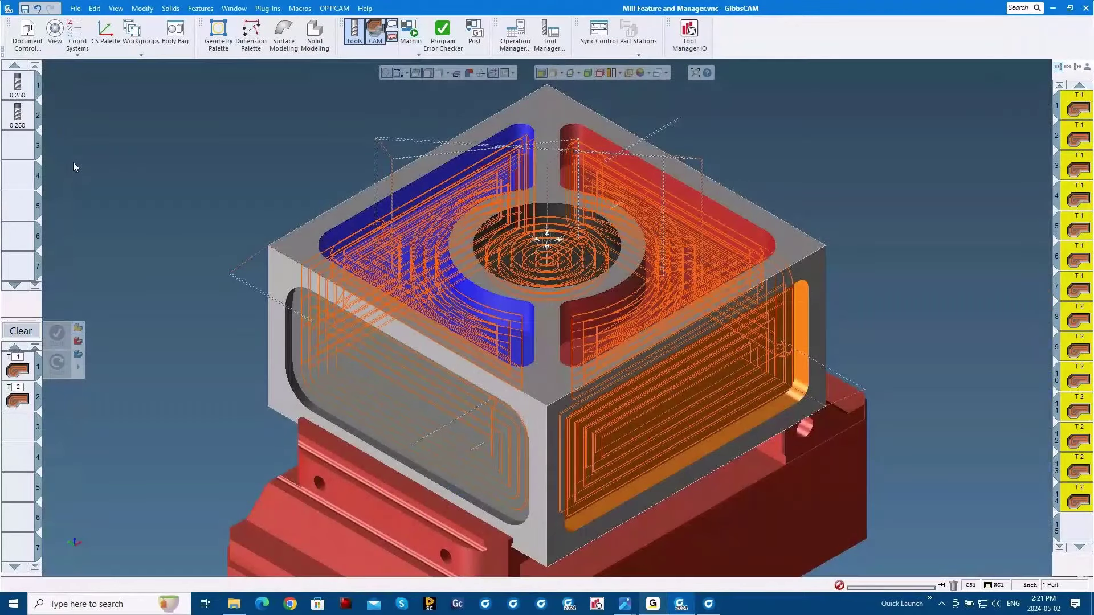
Open the recent part Hole Manager without saving the changes to the current part
left_click(74, 8)
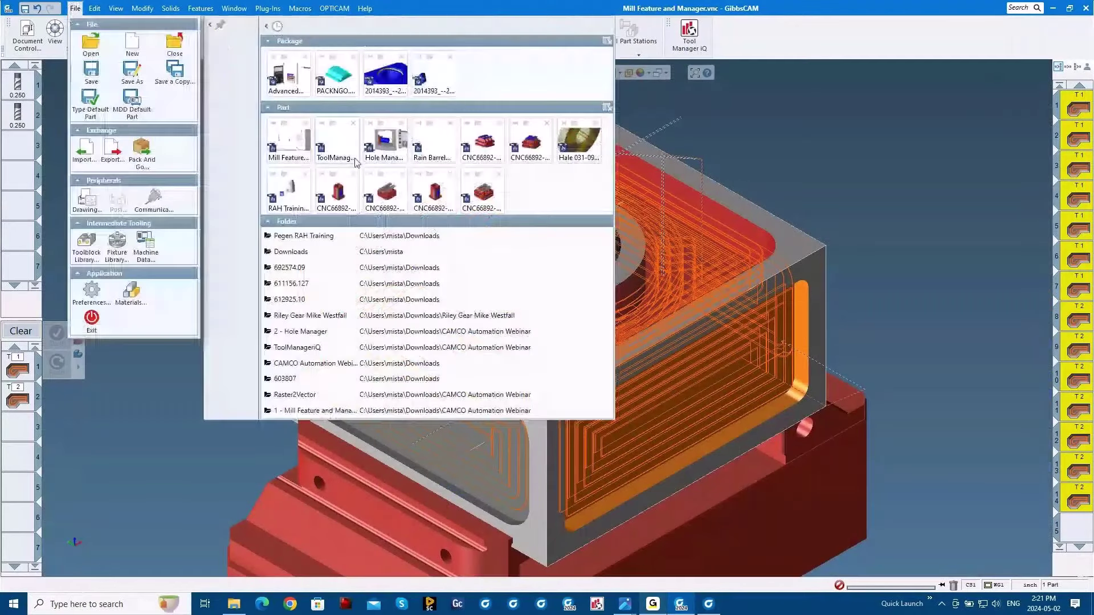
left_click(384, 141)
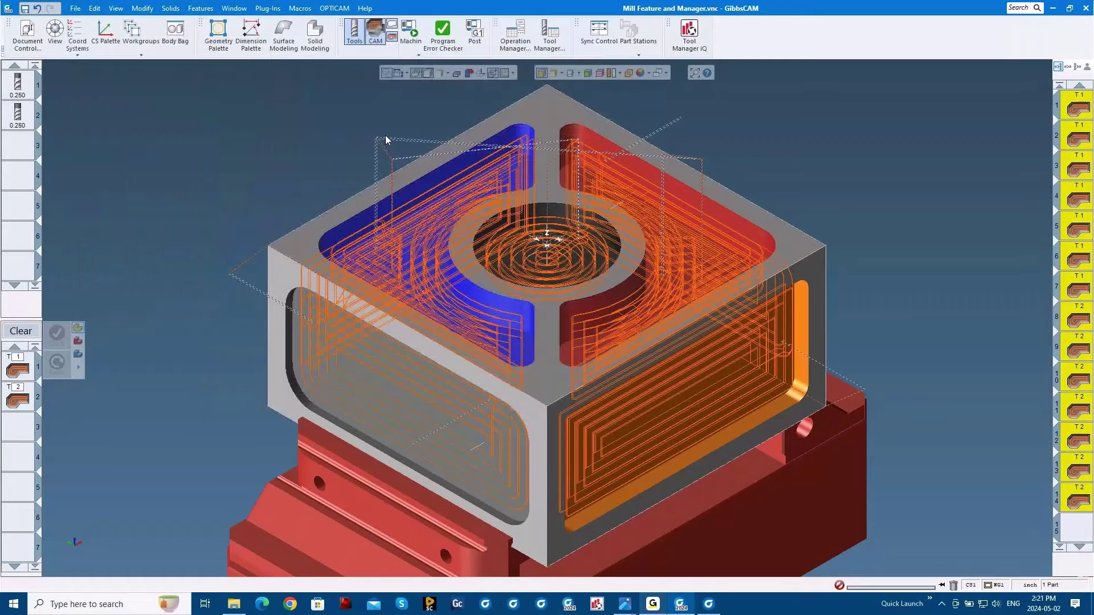
key("n")
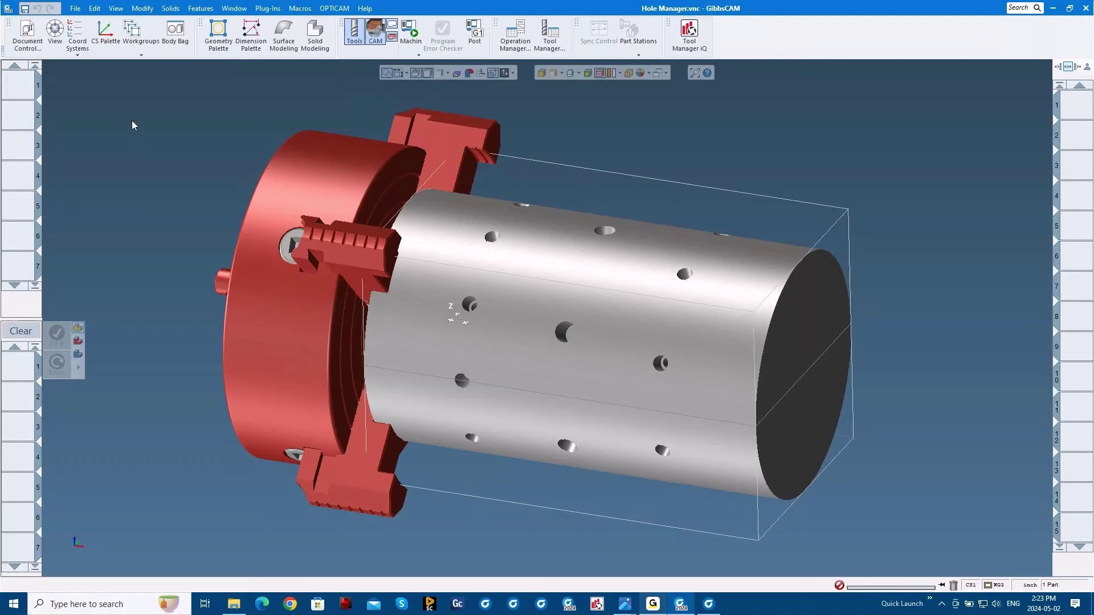
Display the coordinate system list and place it clear of the part
left_click(76, 48)
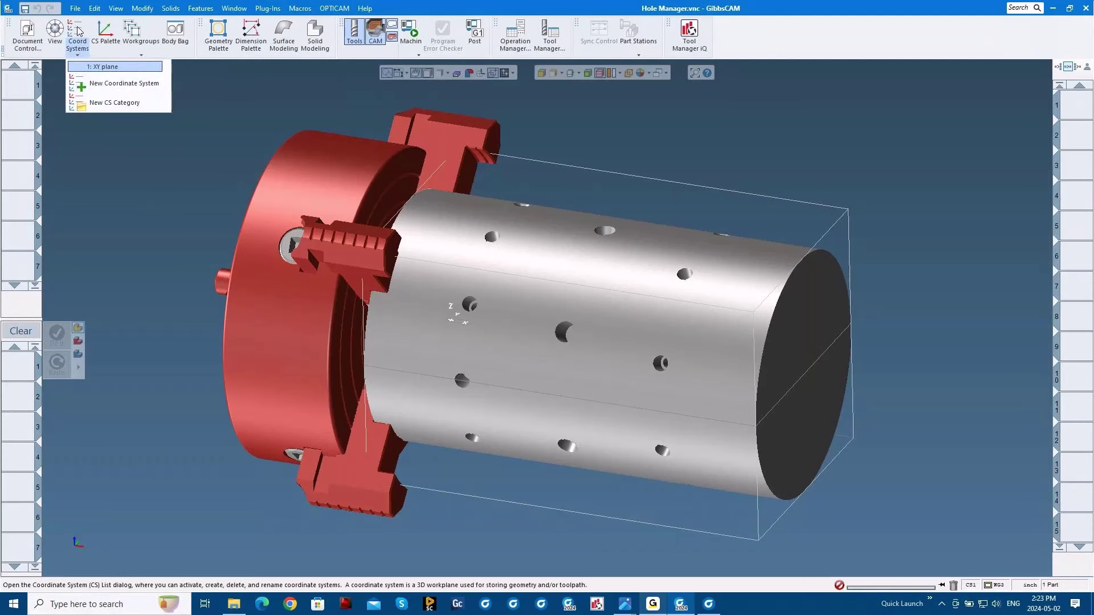
left_click(78, 30)
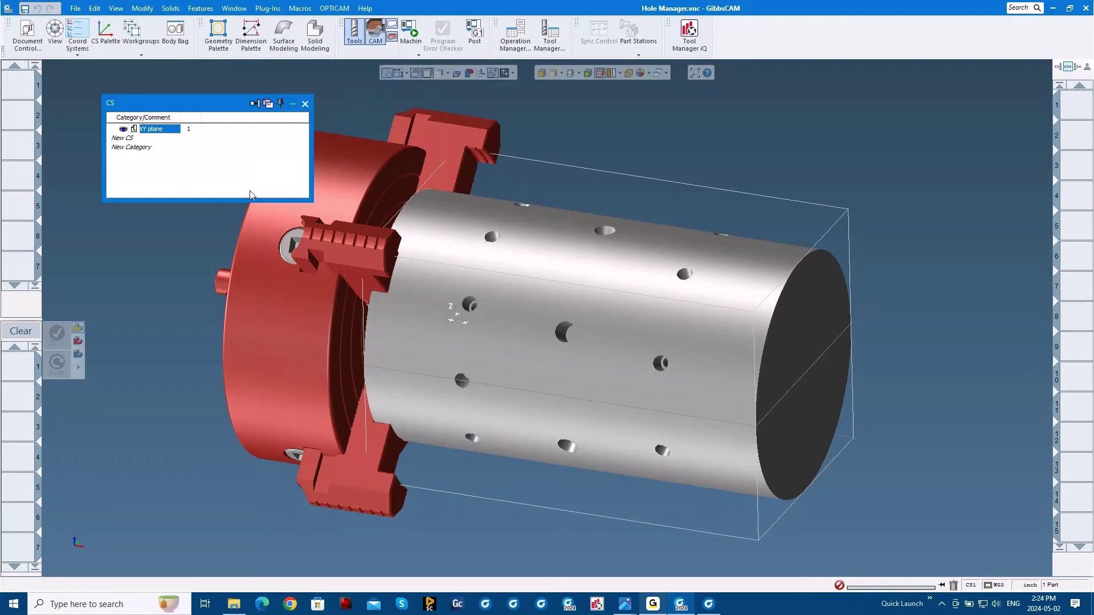
left_click_drag(186, 108, 139, 83)
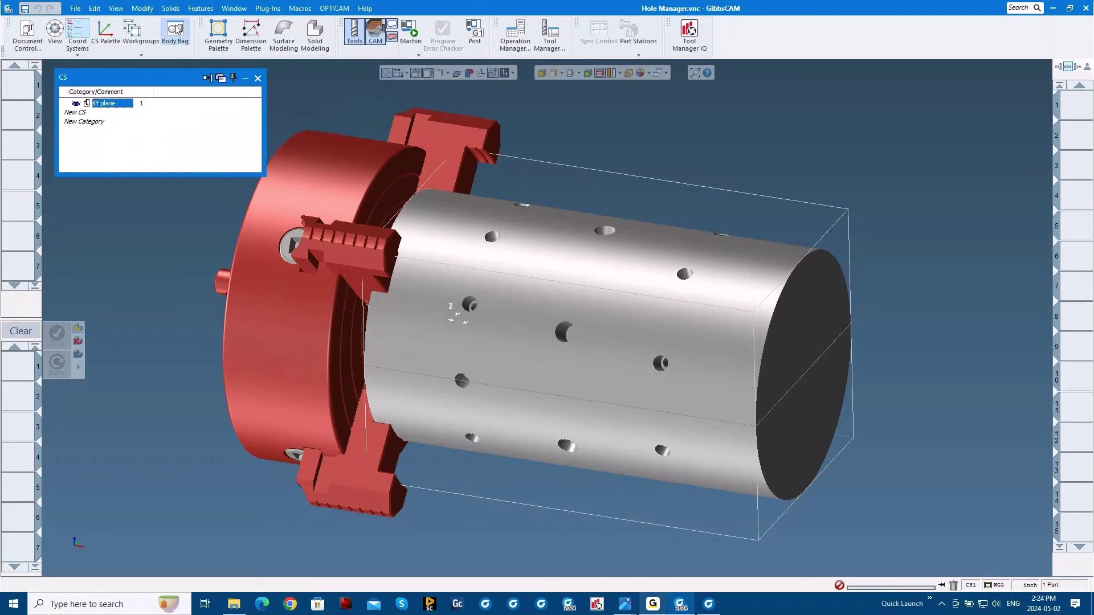
Run automatic feature recognition on the cylindrical body in the Hole Manager, then deselect the body
left_click(201, 8)
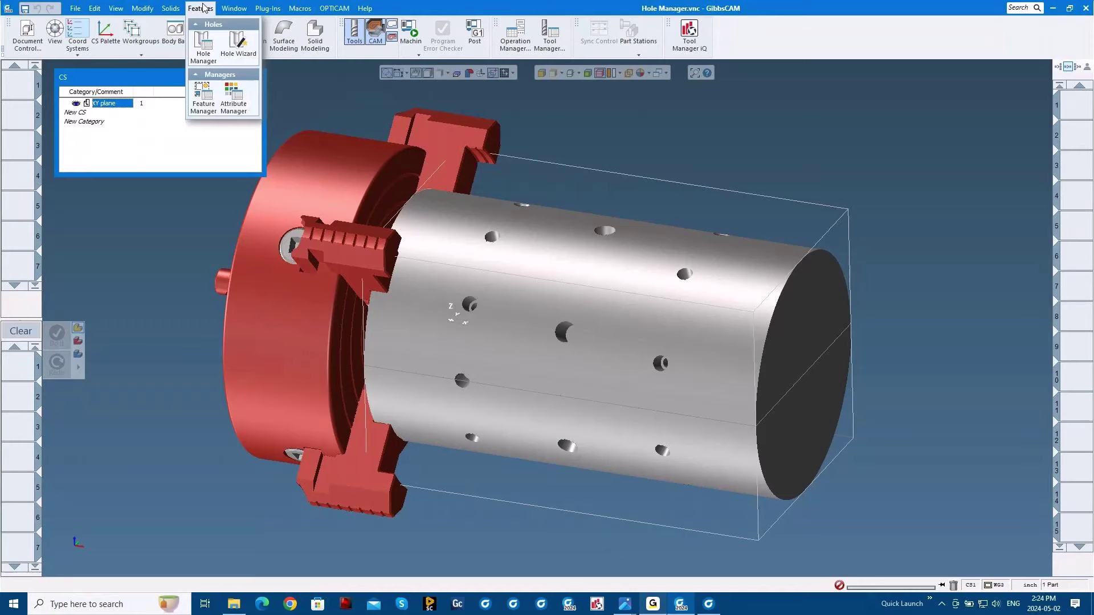
left_click(204, 45)
left_click_drag(686, 187, 748, 122)
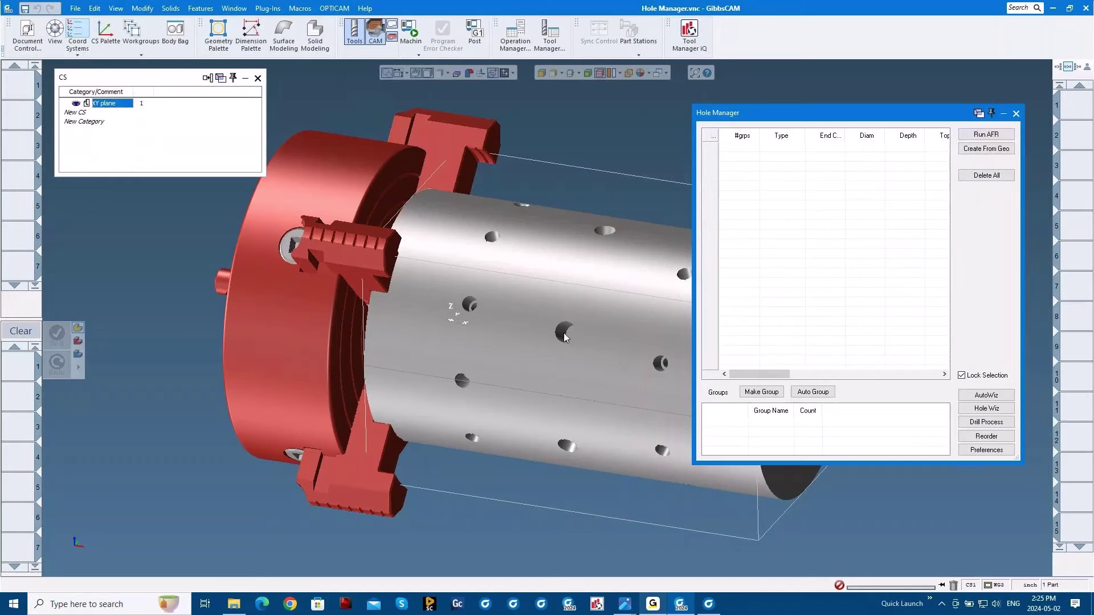
left_click(566, 277)
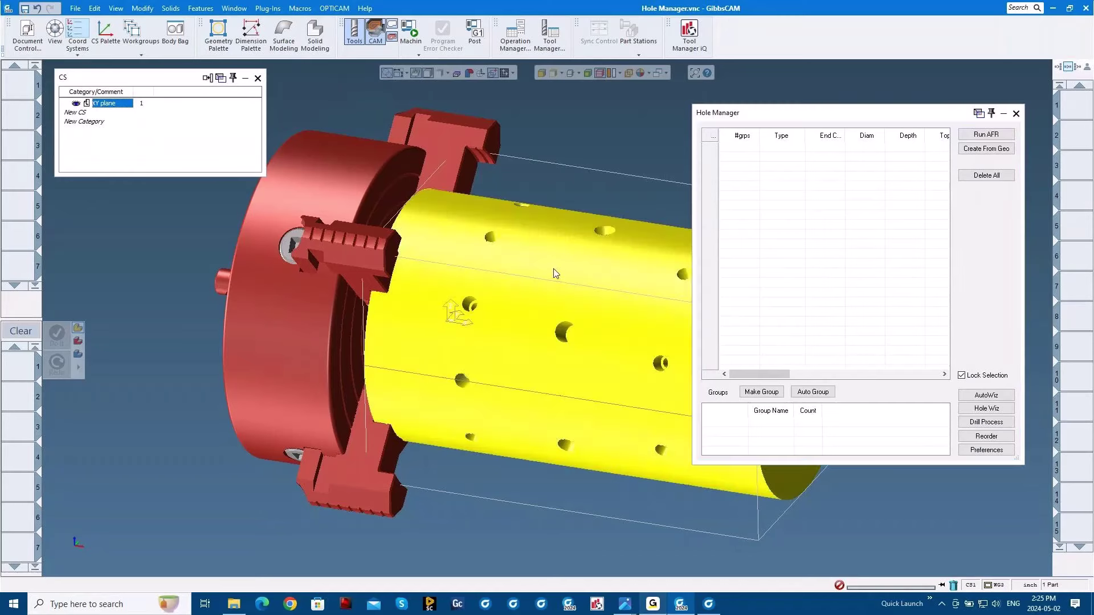
left_click(984, 135)
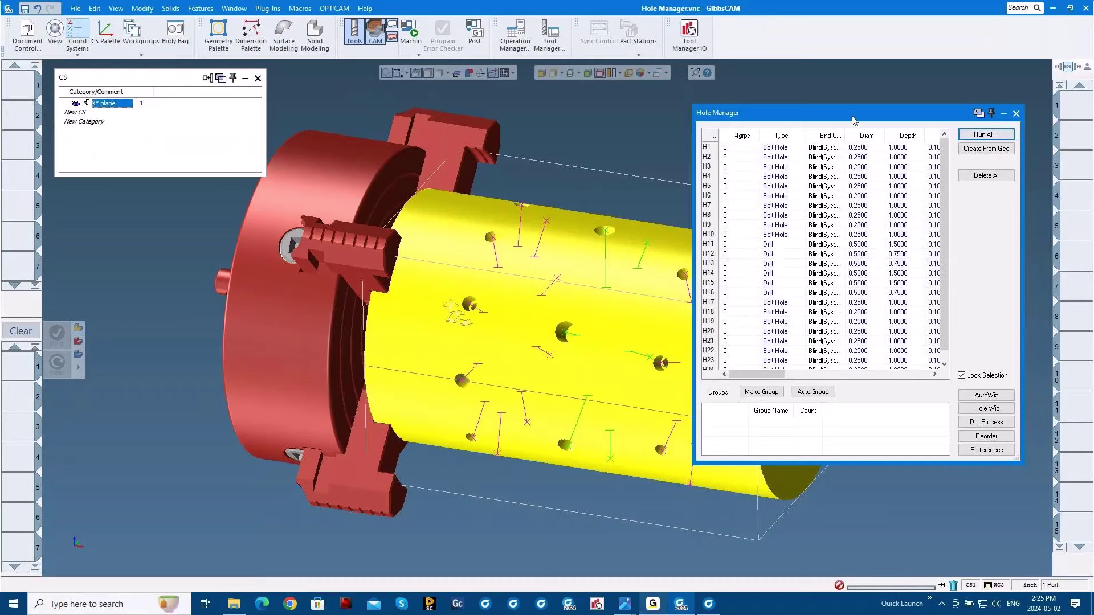
left_click_drag(853, 120, 895, 104)
left_click(641, 159)
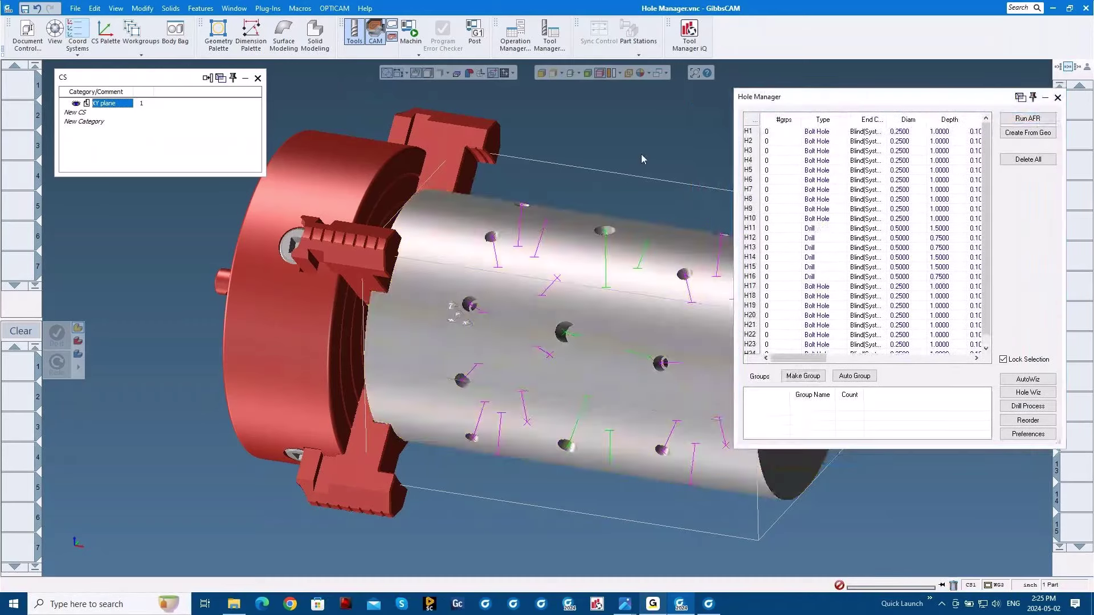
Inspect the recognized holes on the cylinder, including the segment data and diagram of hole H1
left_click(416, 74)
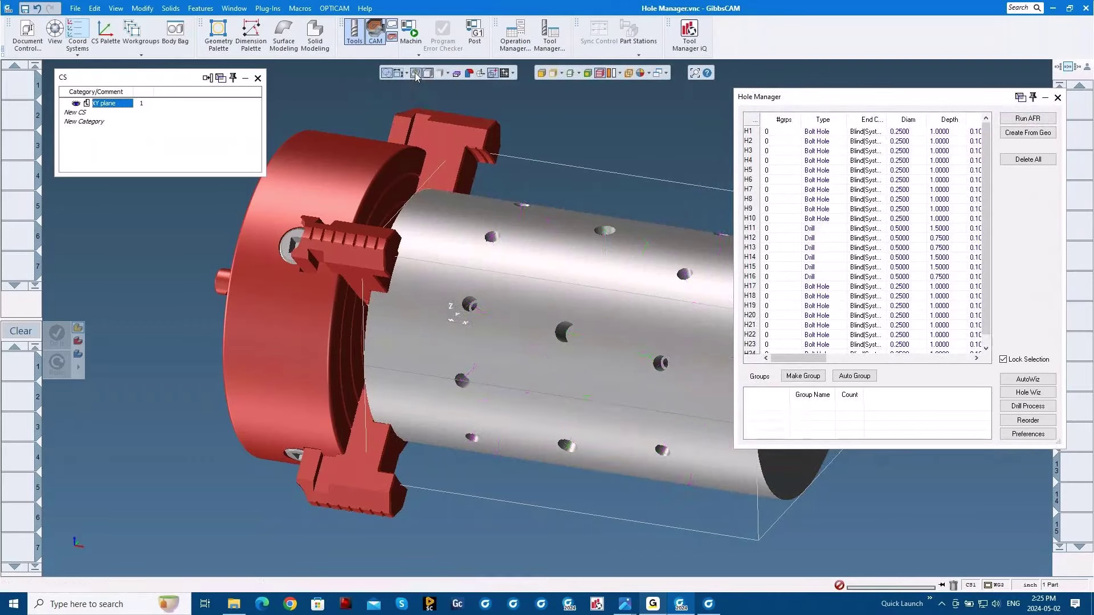
left_click(416, 74)
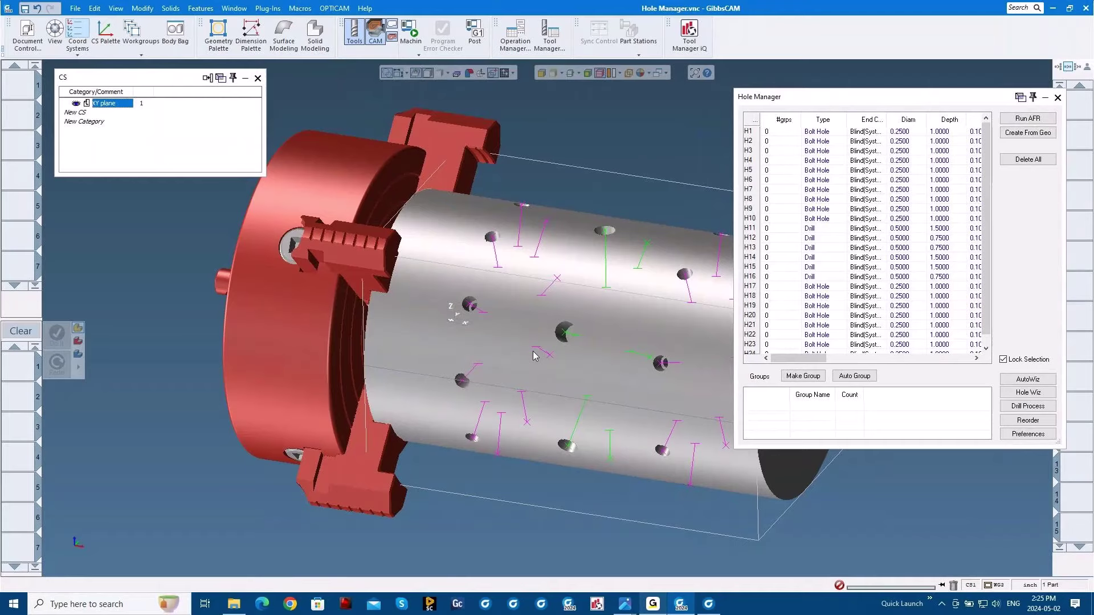
middle_click_drag(665, 427, 425, 300)
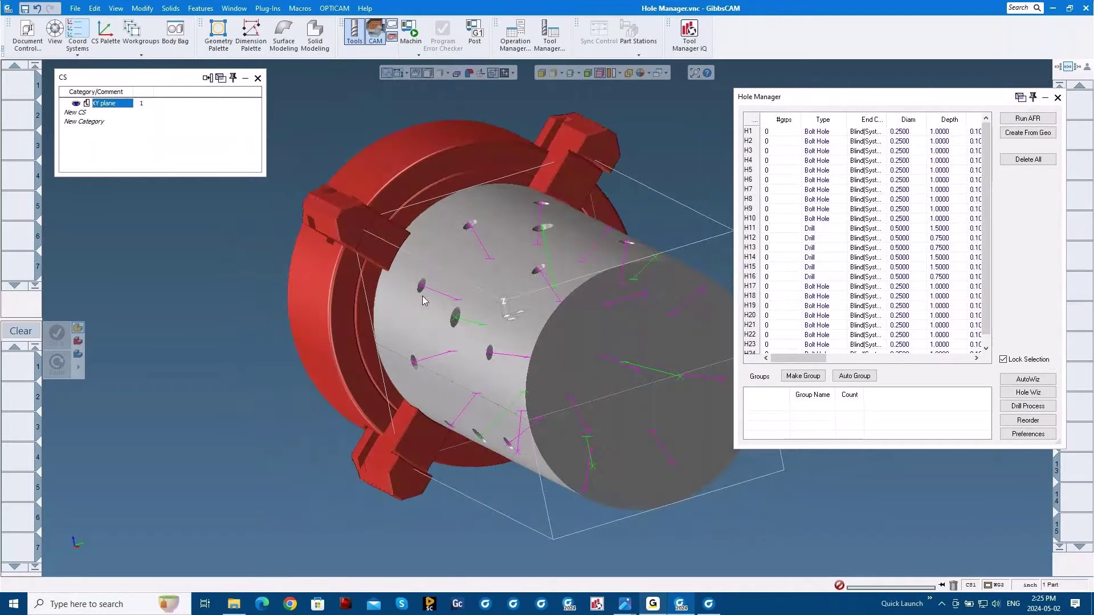
right_click(429, 289)
left_click(464, 325)
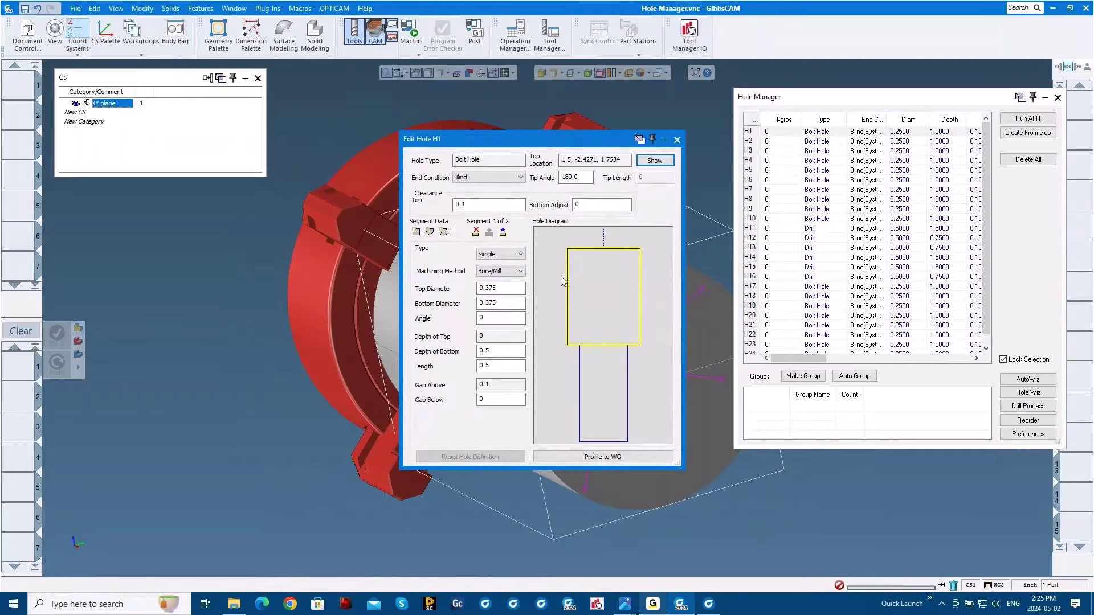
left_click(677, 140)
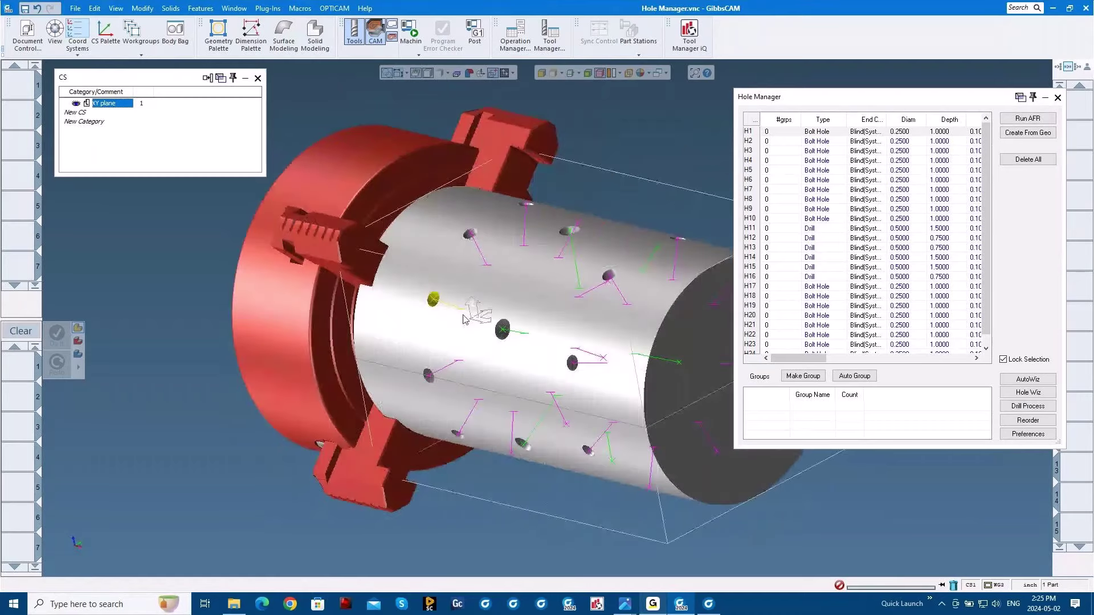
middle_click_drag(464, 319, 451, 458)
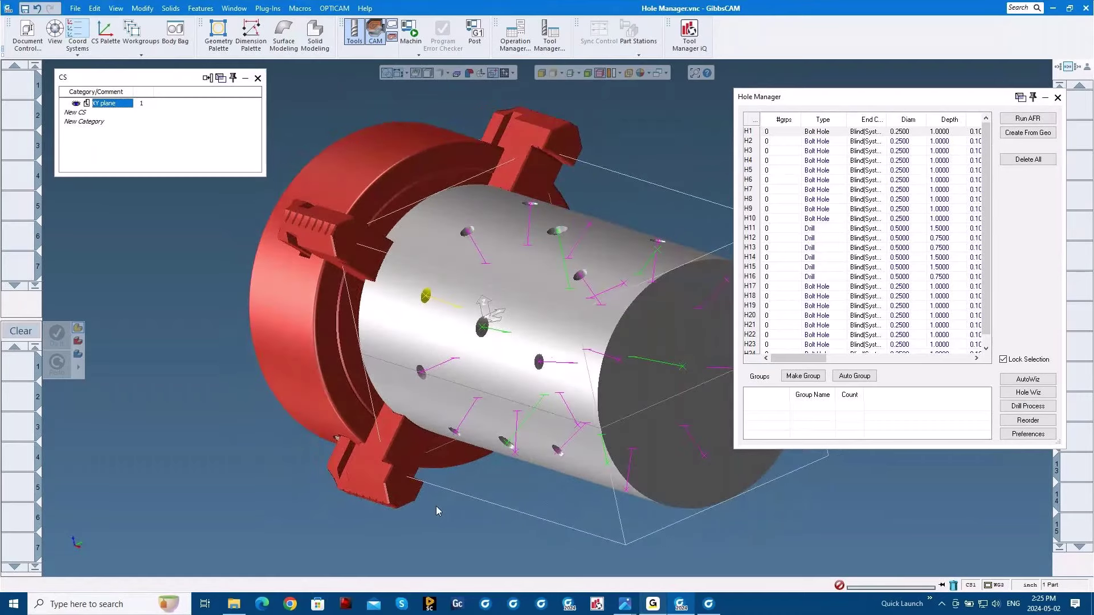
middle_click_drag(412, 508, 777, 536)
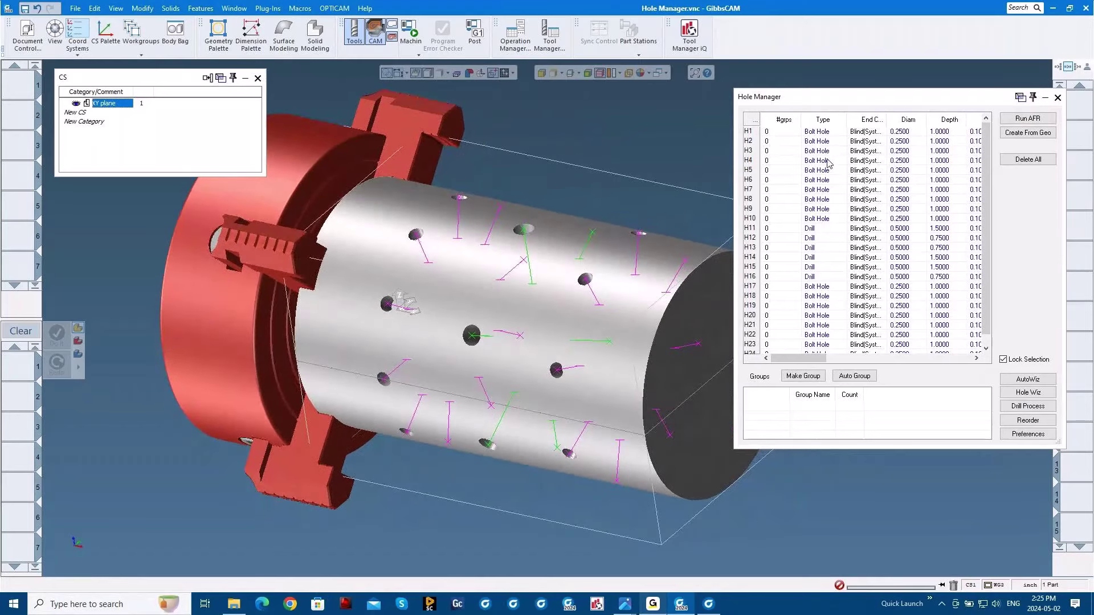
Sort the hole list by diameter and make a group from all the 0.25 diameter bolt holes
left_click(906, 121)
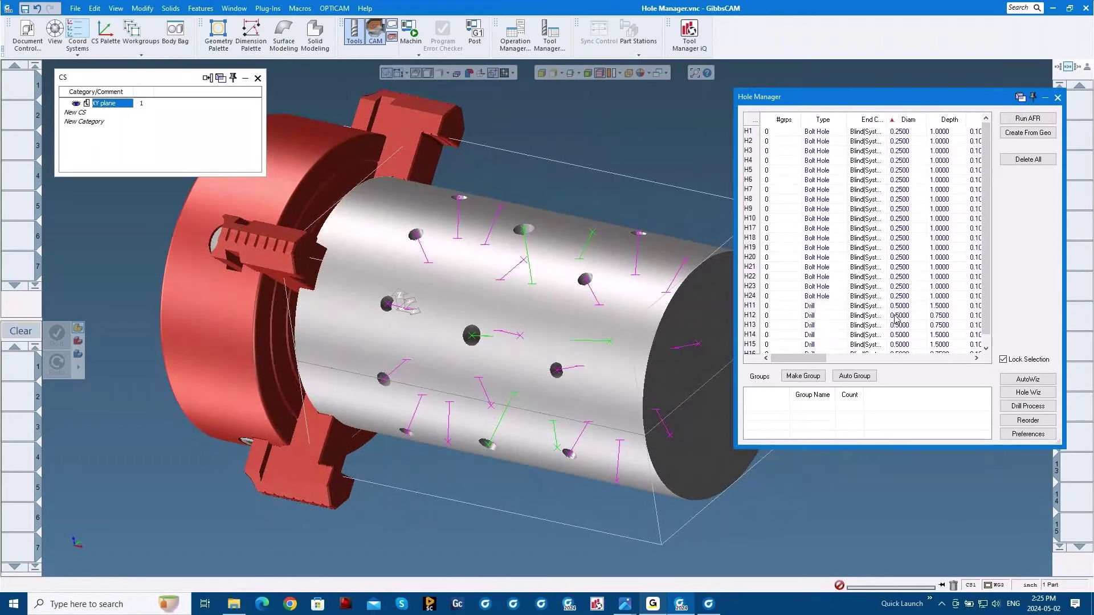
scroll(903, 237, "down", 1)
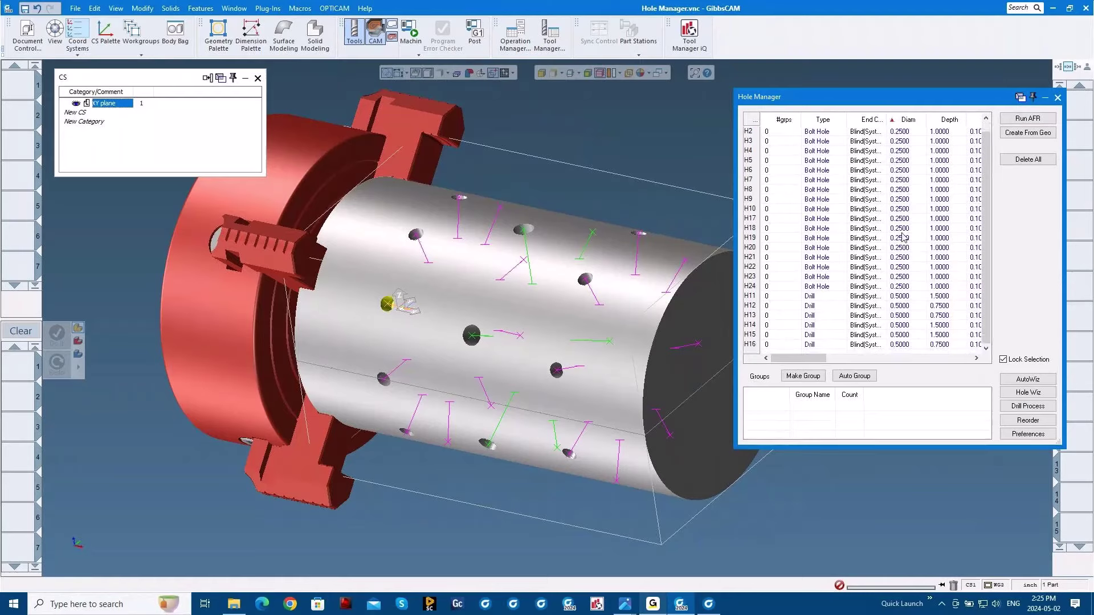
scroll(769, 176, "up", 1)
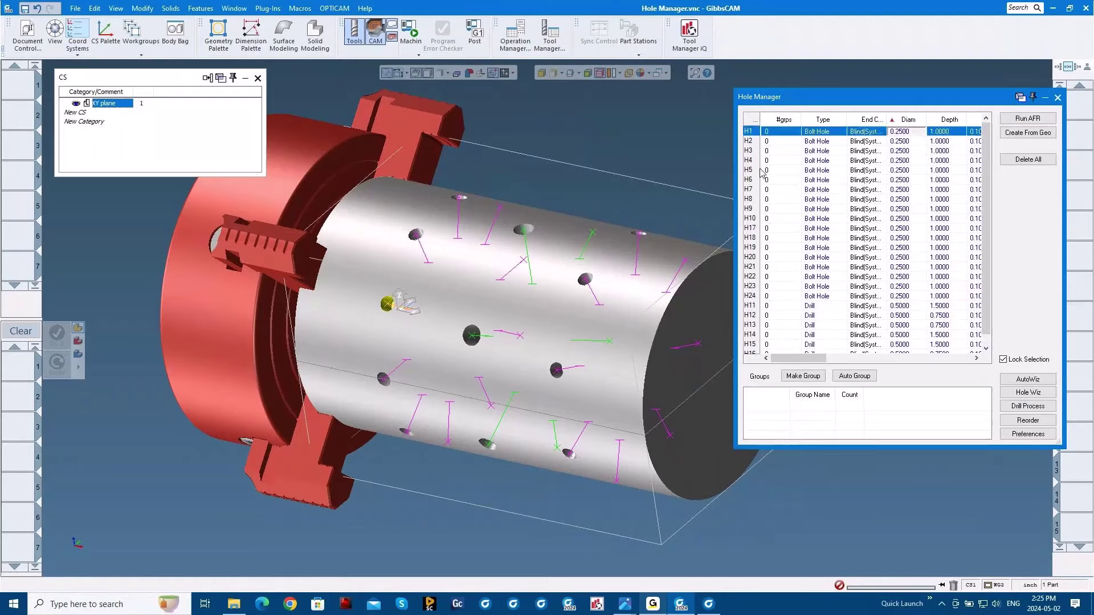
left_click(752, 297, "shift")
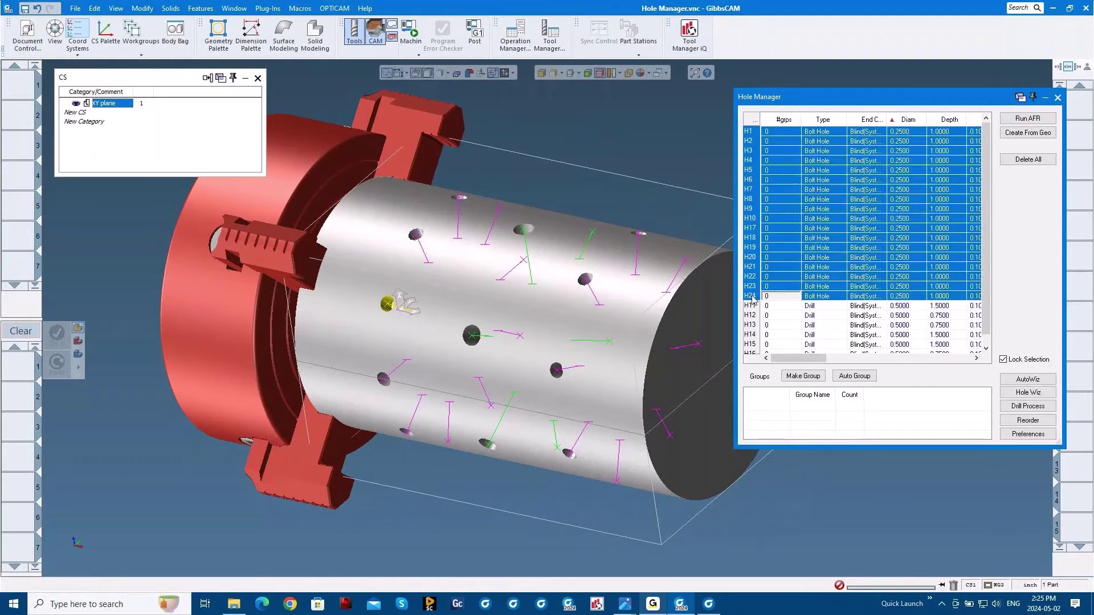
left_click(804, 376)
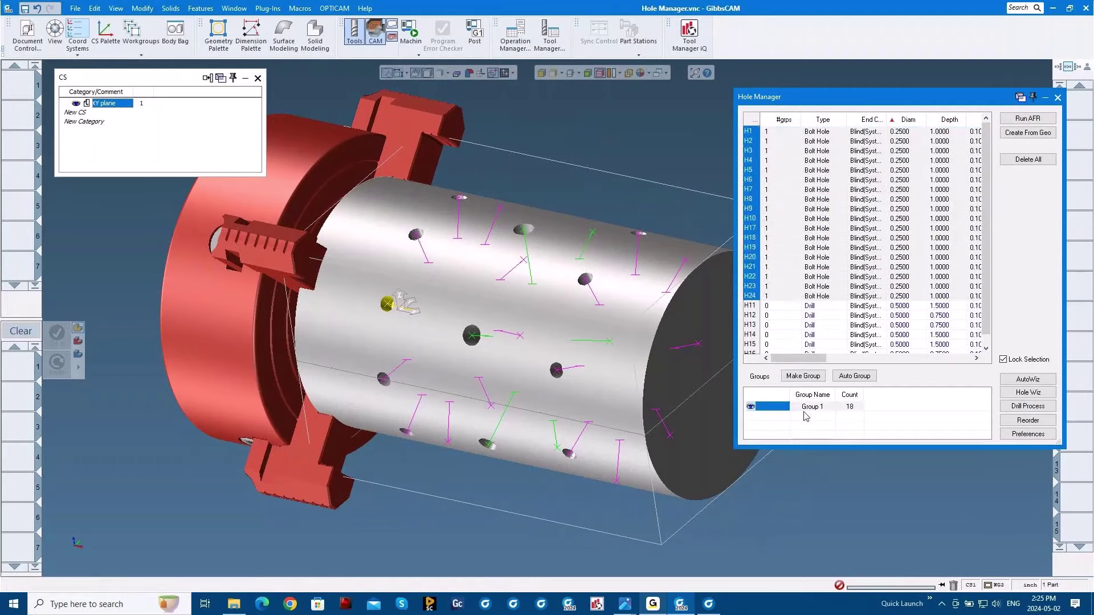
left_click(637, 138)
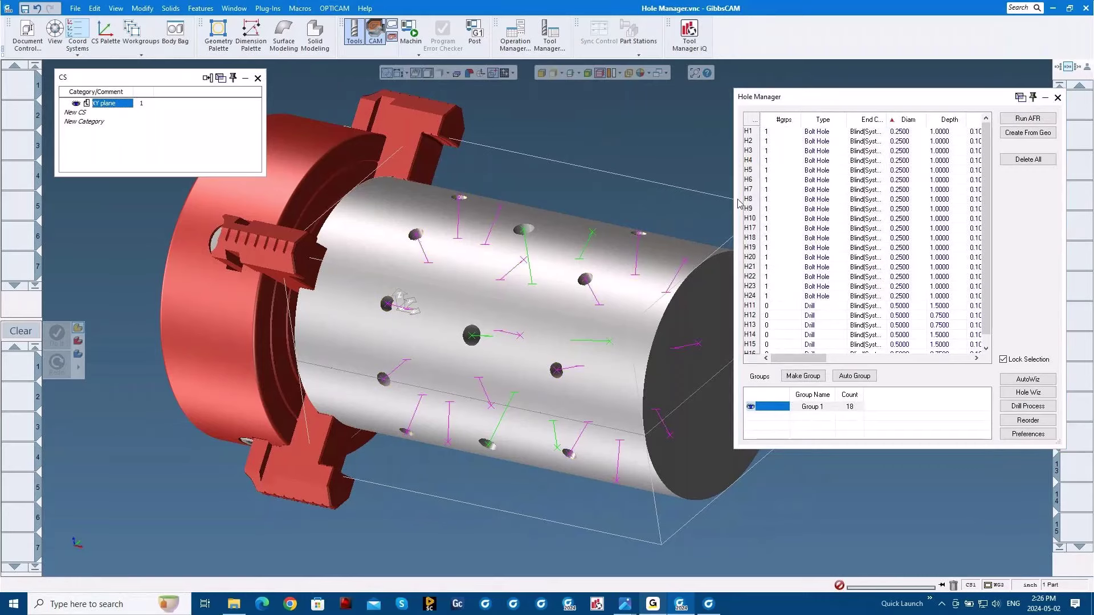
Make a second group from the six 0.5 diameter drill holes, H11 to H16
left_click(754, 310)
scroll(754, 309, "down", 1)
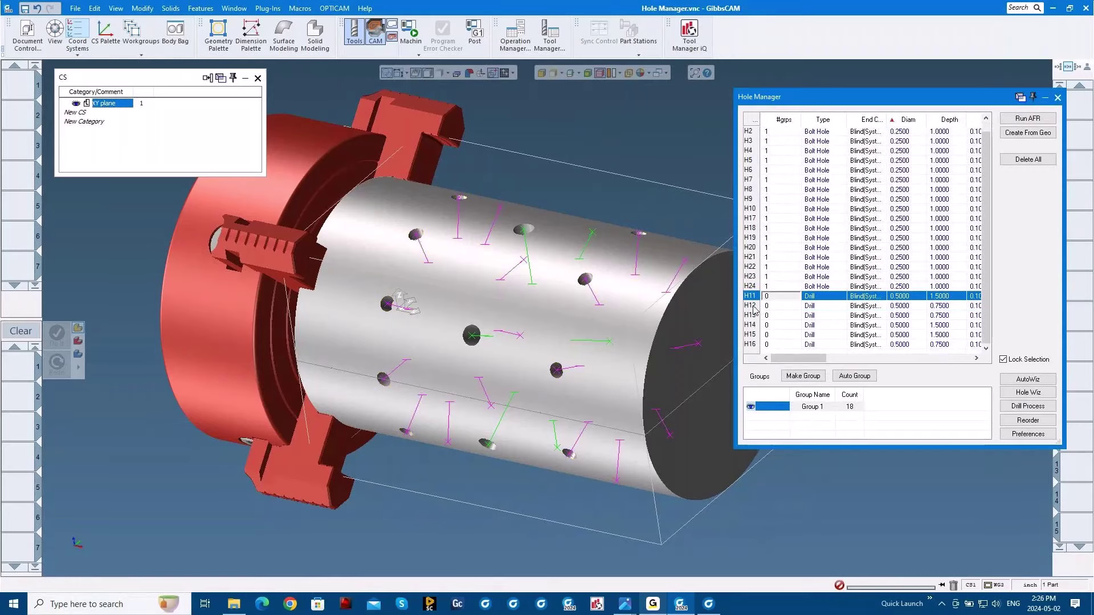
left_click(756, 348, "shift")
left_click(803, 376)
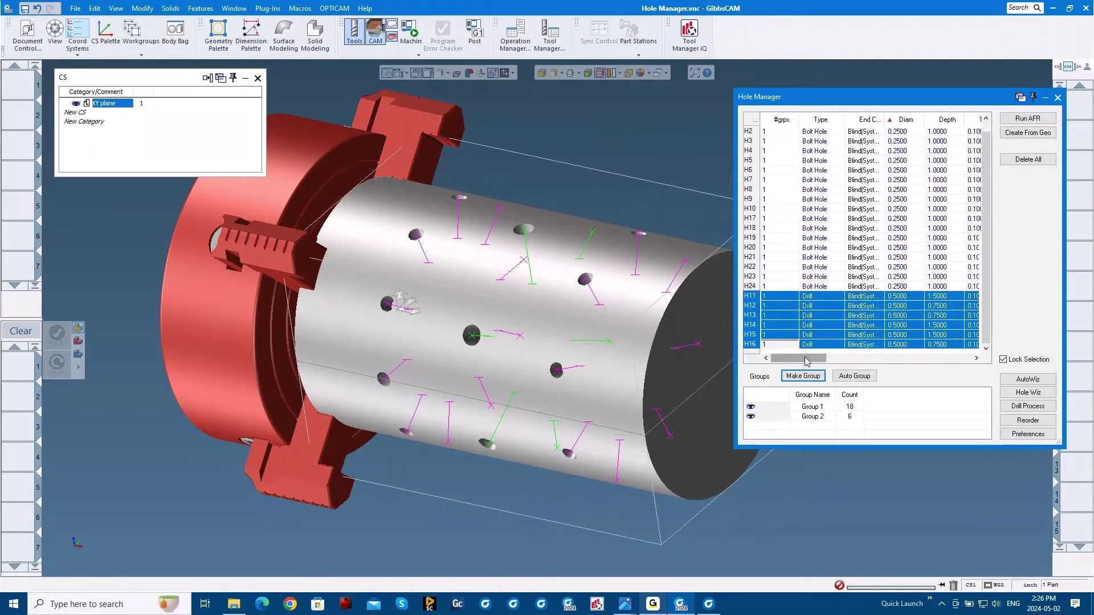
Review the depth and clearance columns of the hole list and highlight the holes in Group 1
left_click_drag(803, 361, 850, 359)
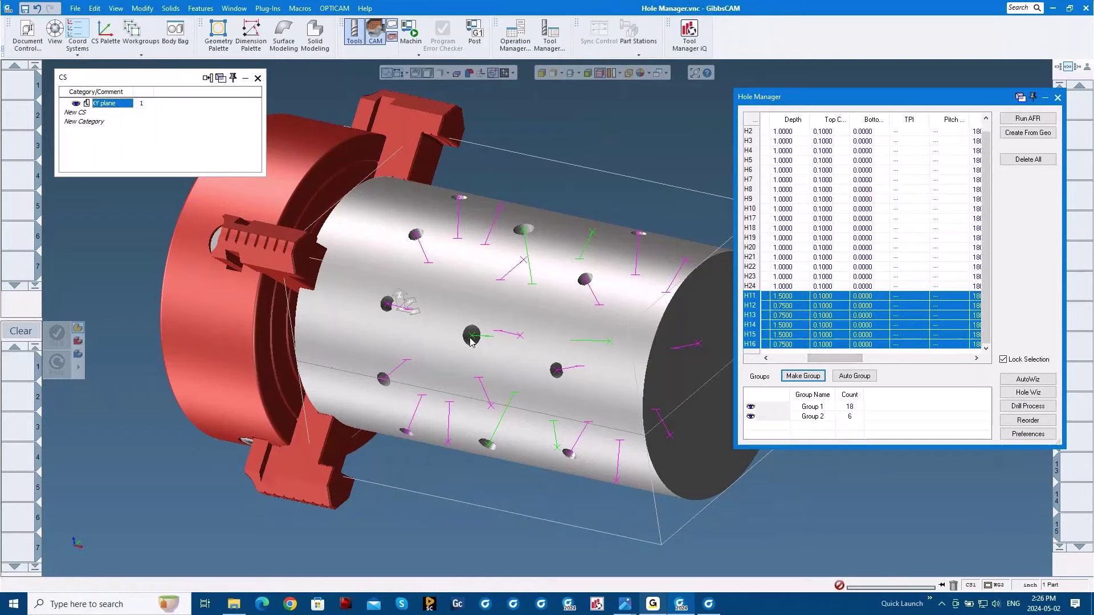
left_click_drag(833, 362, 767, 353)
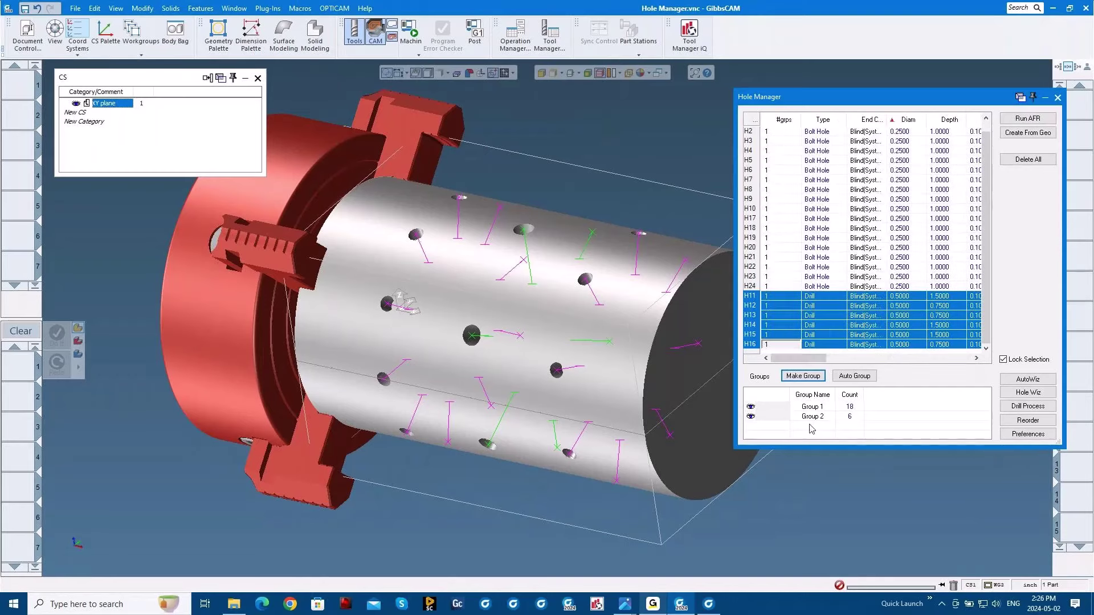
left_click(819, 408)
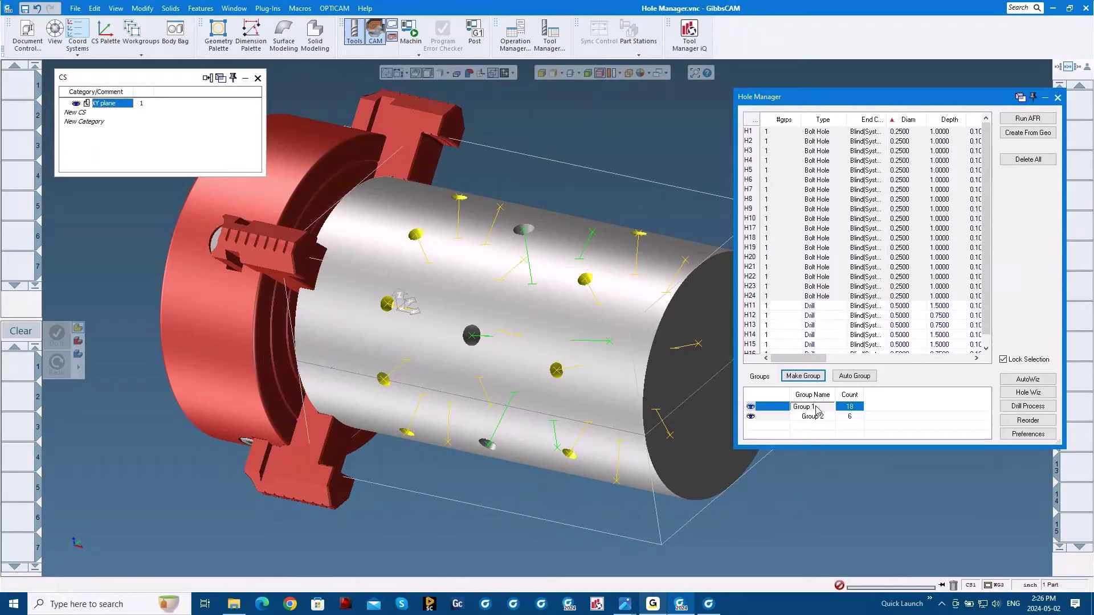
left_click(562, 197)
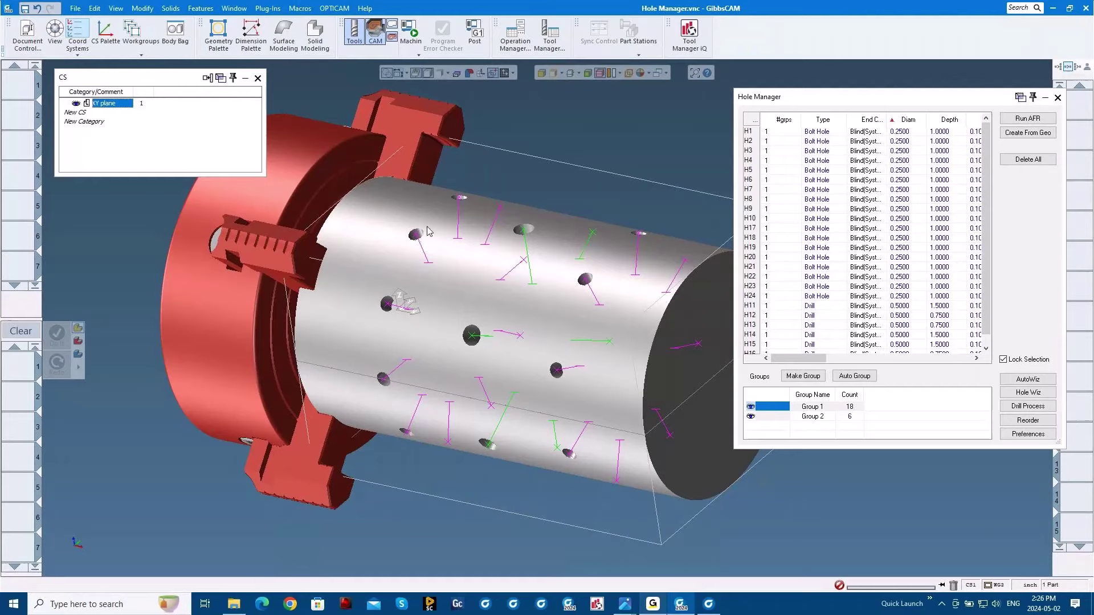
Reorder Group 1 with a CW rotary sort around H using Prefer Rotary Direction, and draw the resulting hole order
left_click(903, 408)
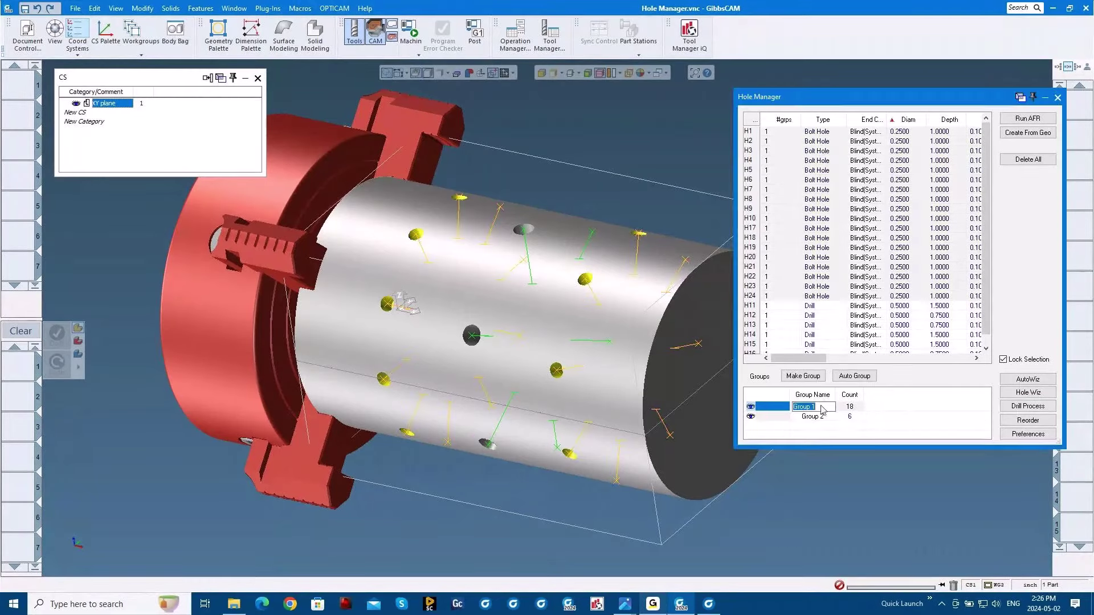
left_click(1028, 421)
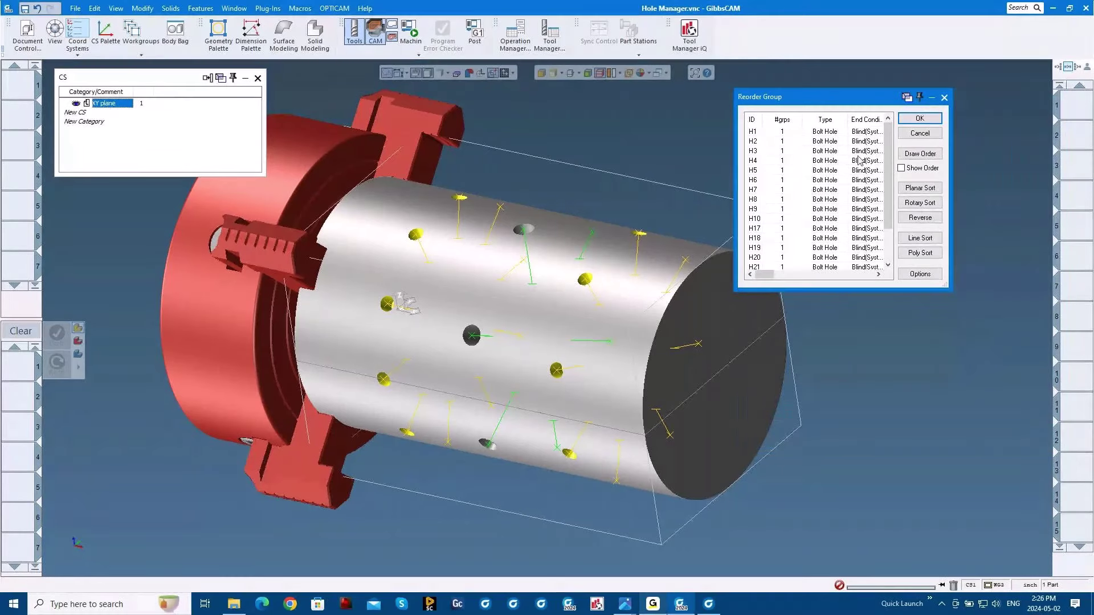
left_click(917, 204)
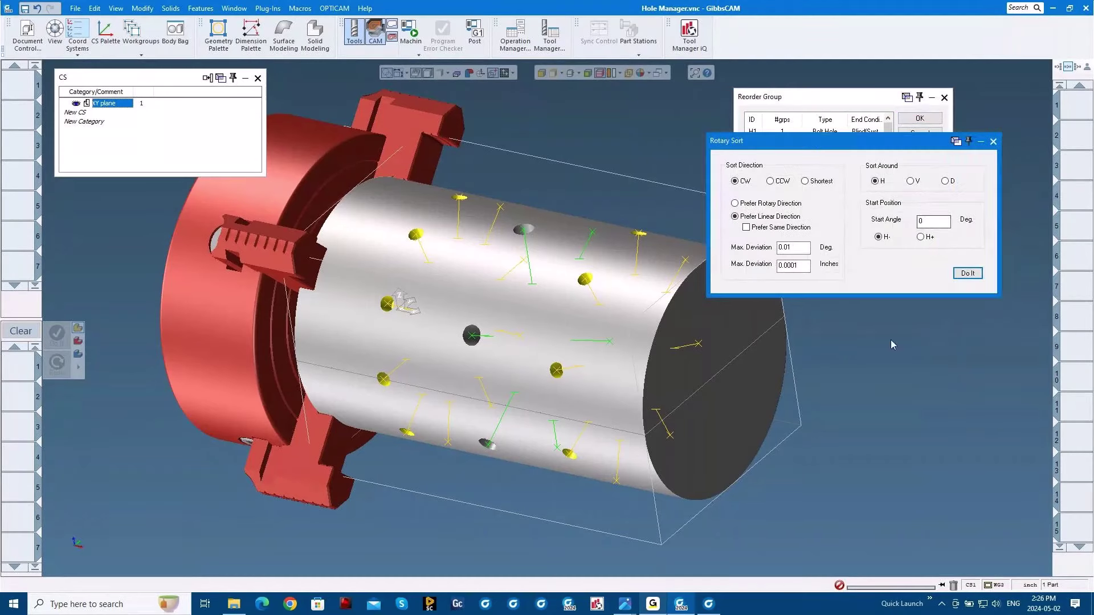
left_click(751, 203)
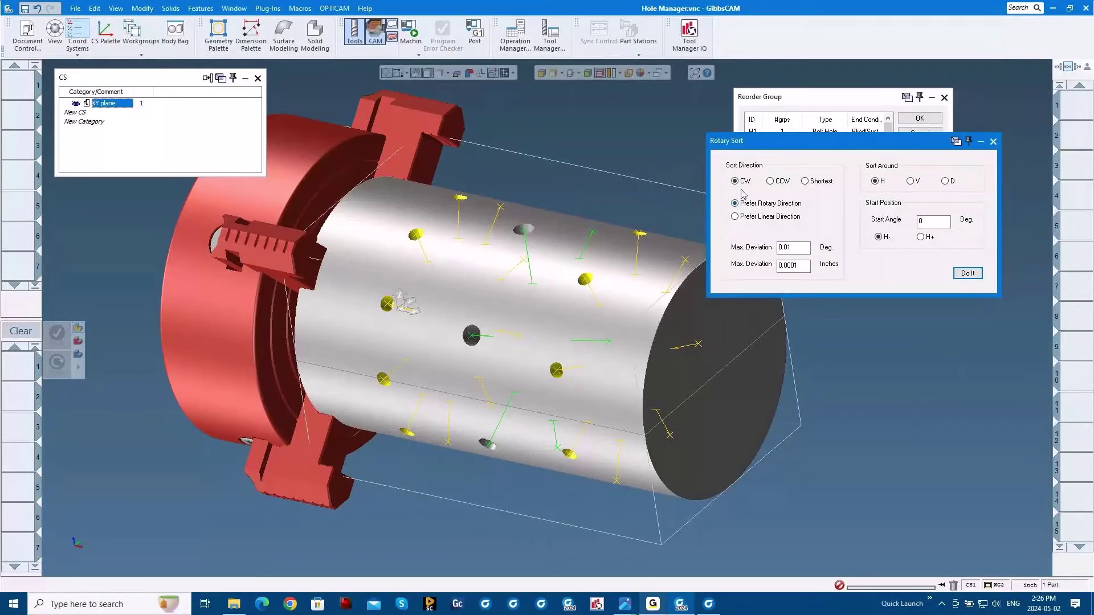
left_click(967, 275)
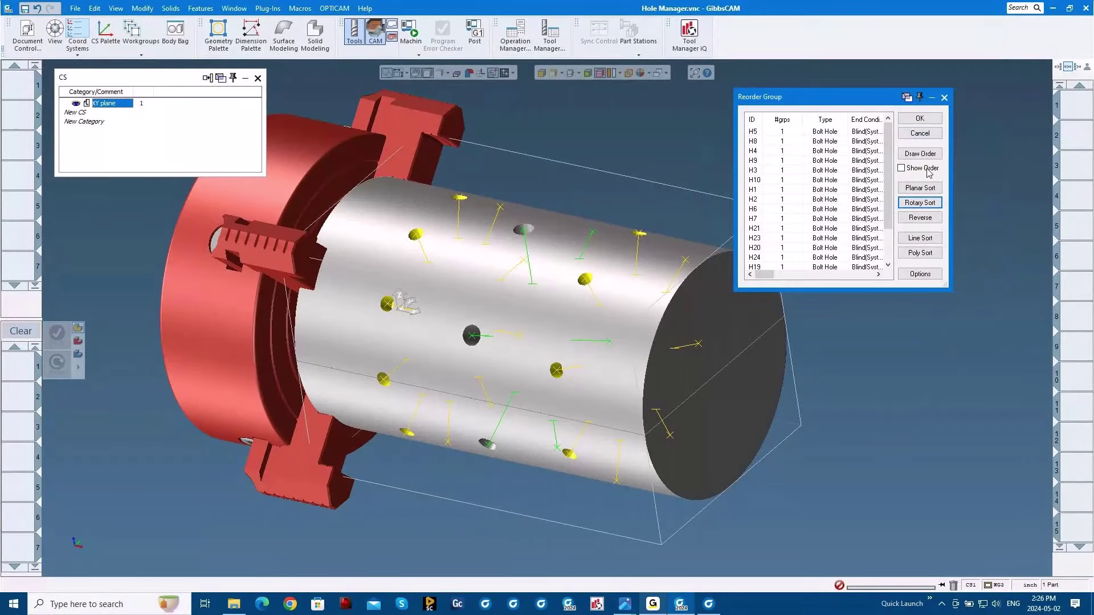
left_click(917, 153)
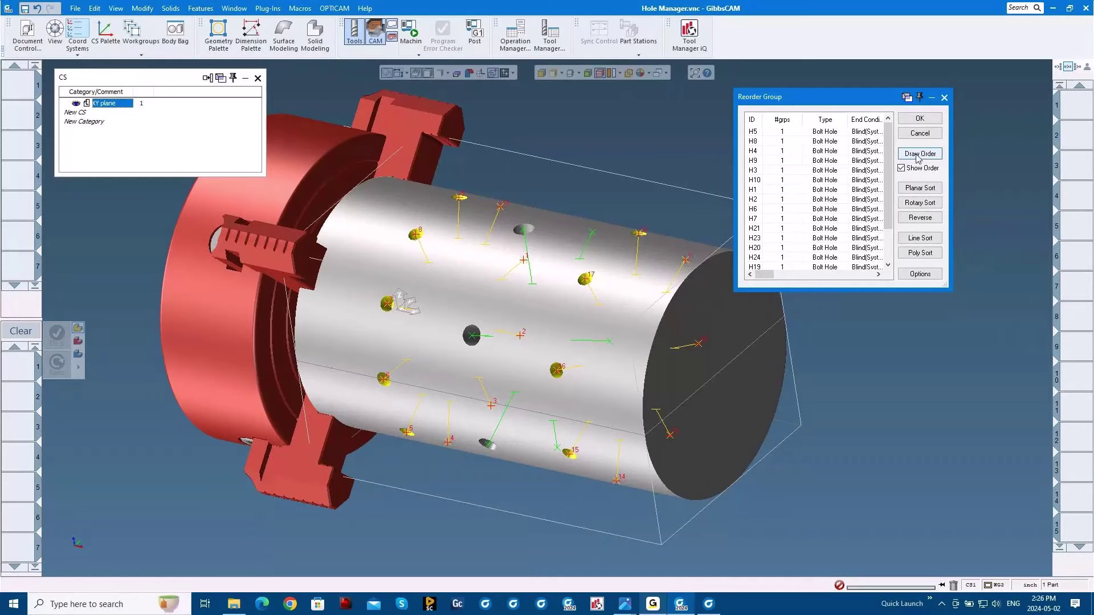
left_click(920, 119)
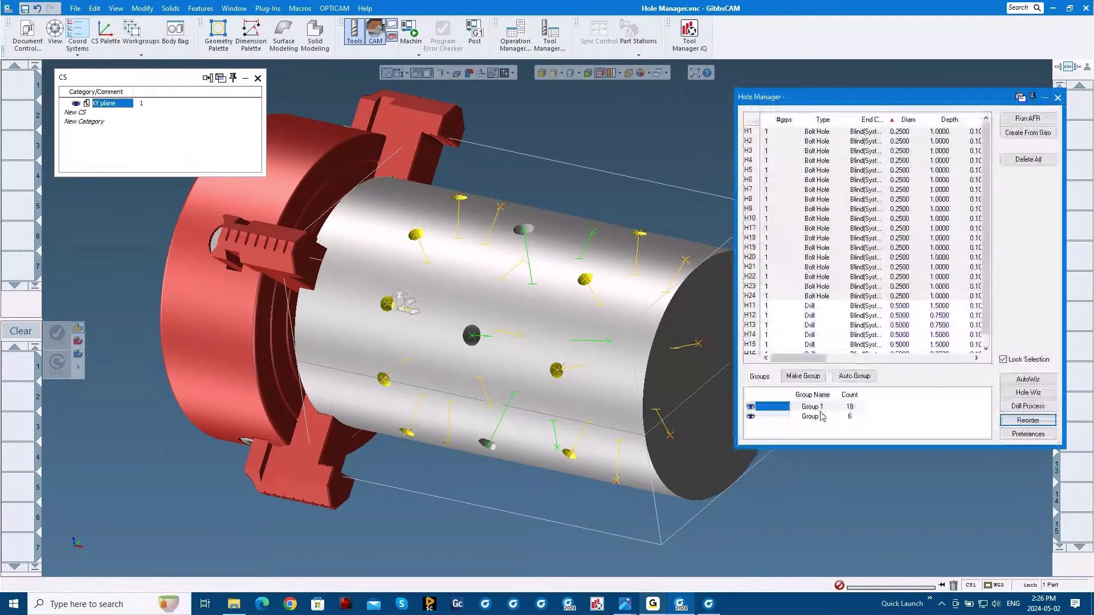
Reorder Group 2 with a CW rotary sort around H using Prefer Rotary Direction and a start angle of 0, and accept the order
left_click(821, 417)
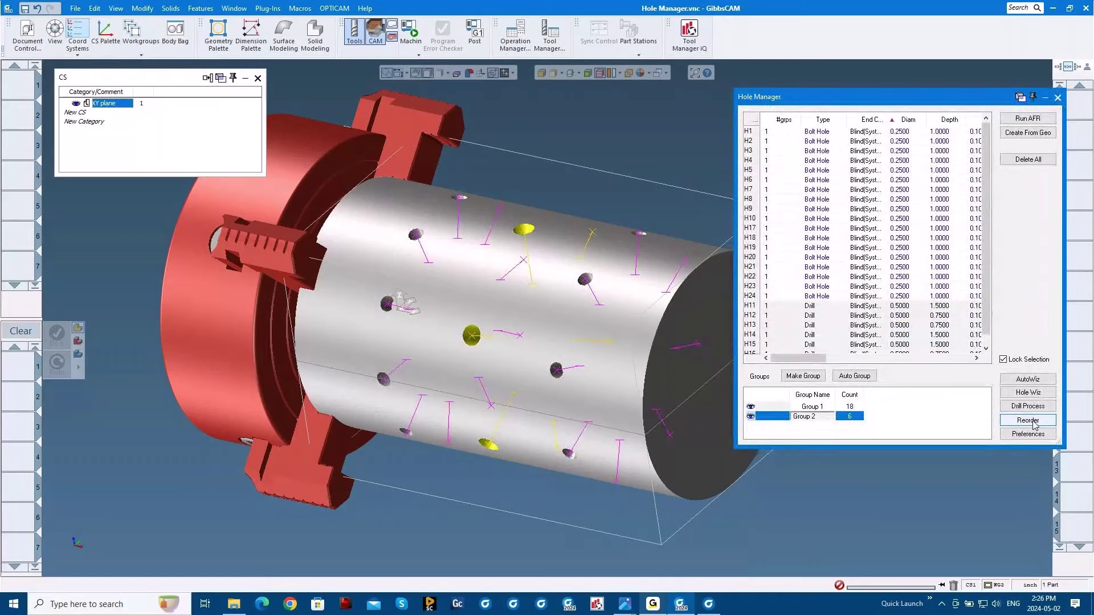
left_click(1028, 421)
left_click(922, 154)
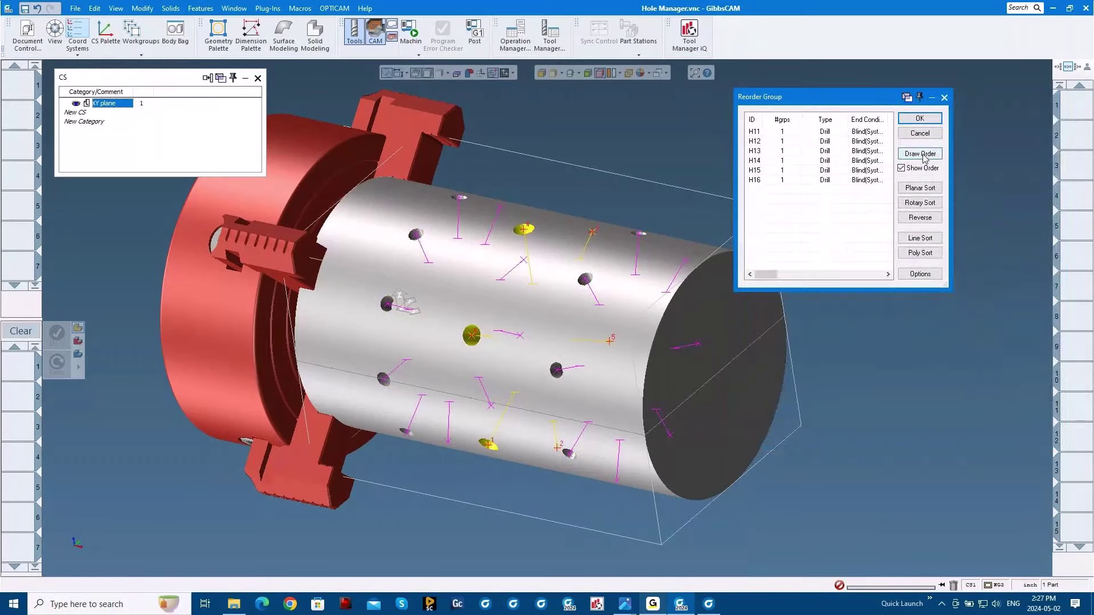
left_click(921, 203)
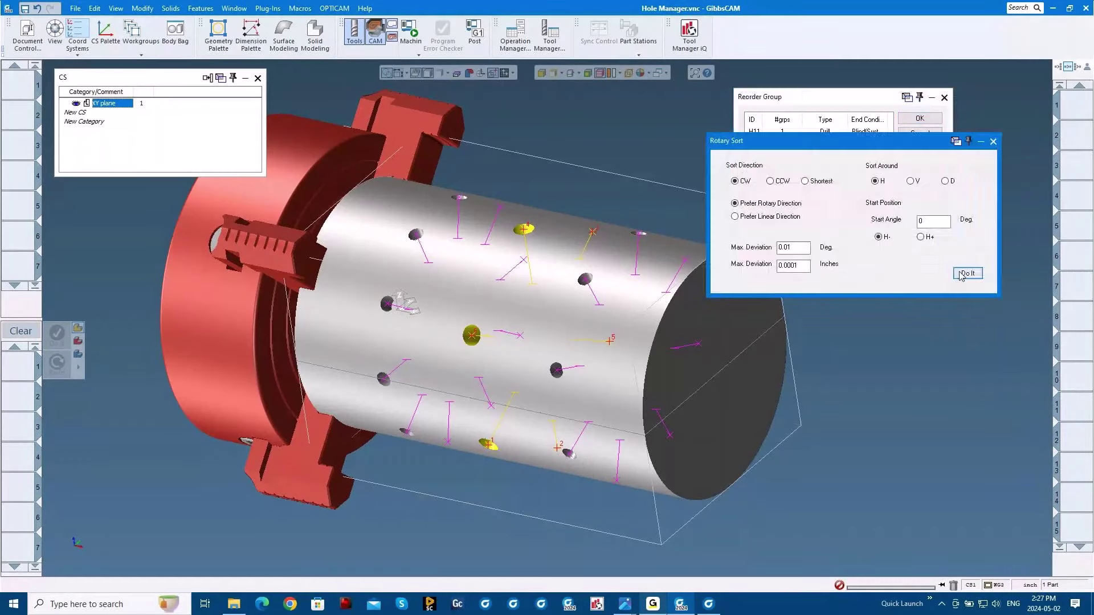
left_click(966, 274)
left_click(915, 119)
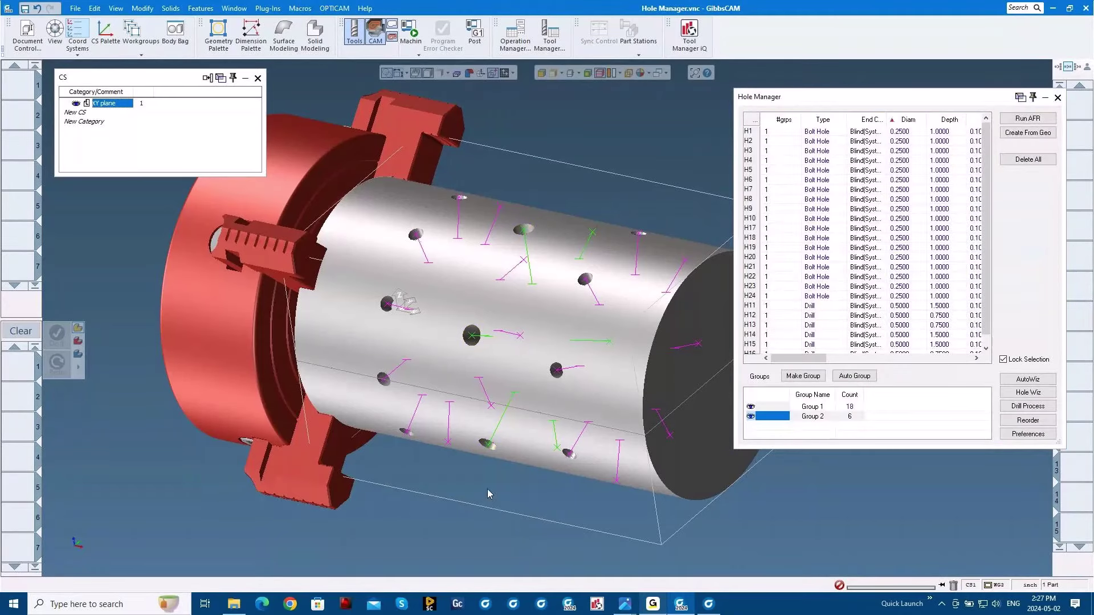
Check the hole order of Group 2 again and review the available rotary sort options
left_click(1028, 420)
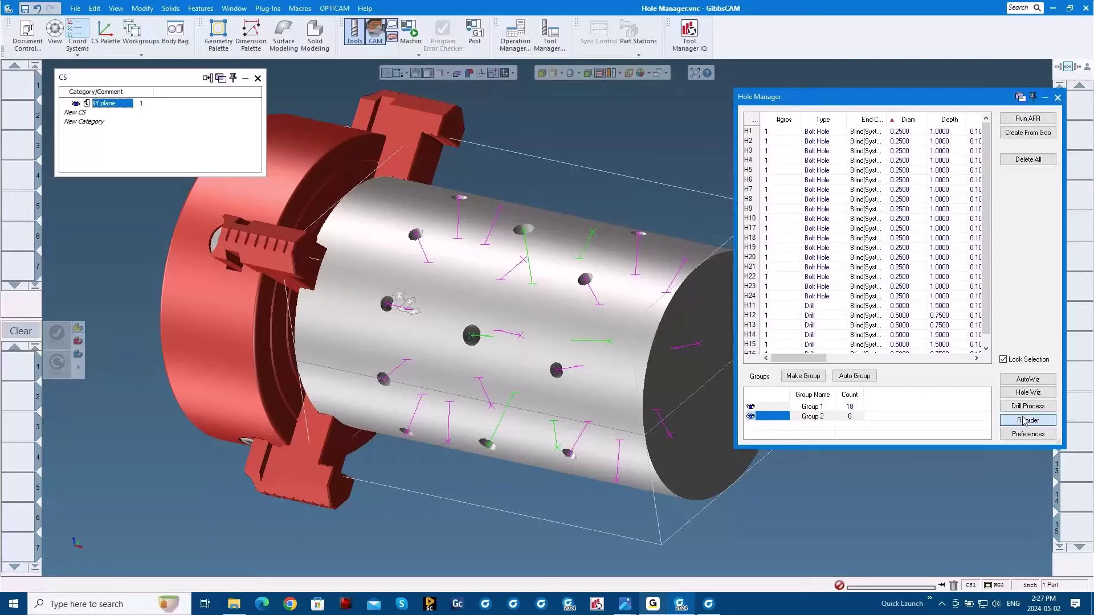
left_click(920, 201)
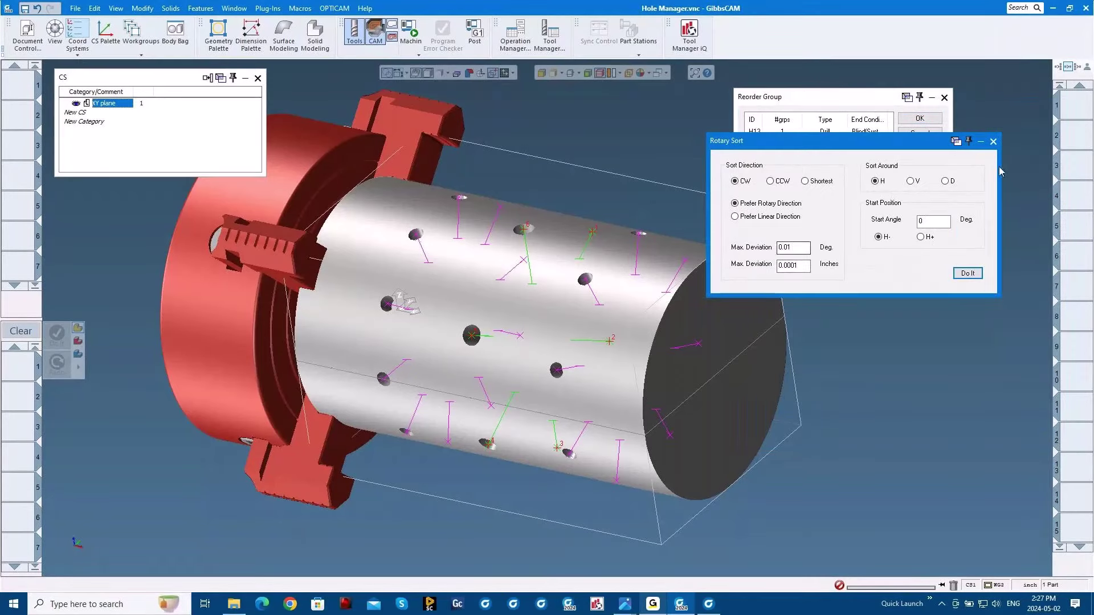
left_click(993, 141)
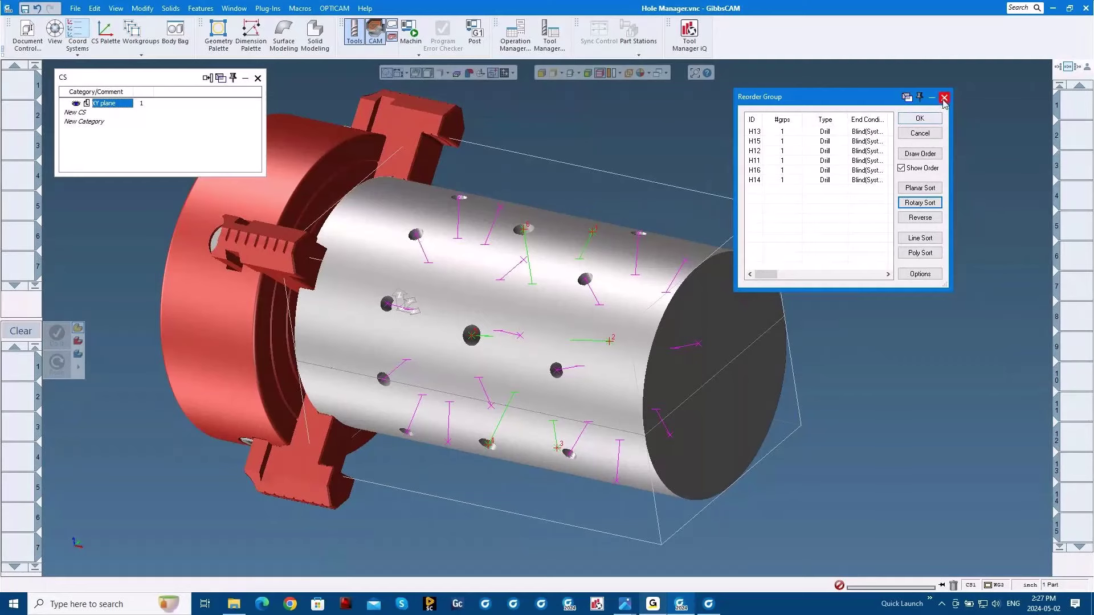
left_click(920, 118)
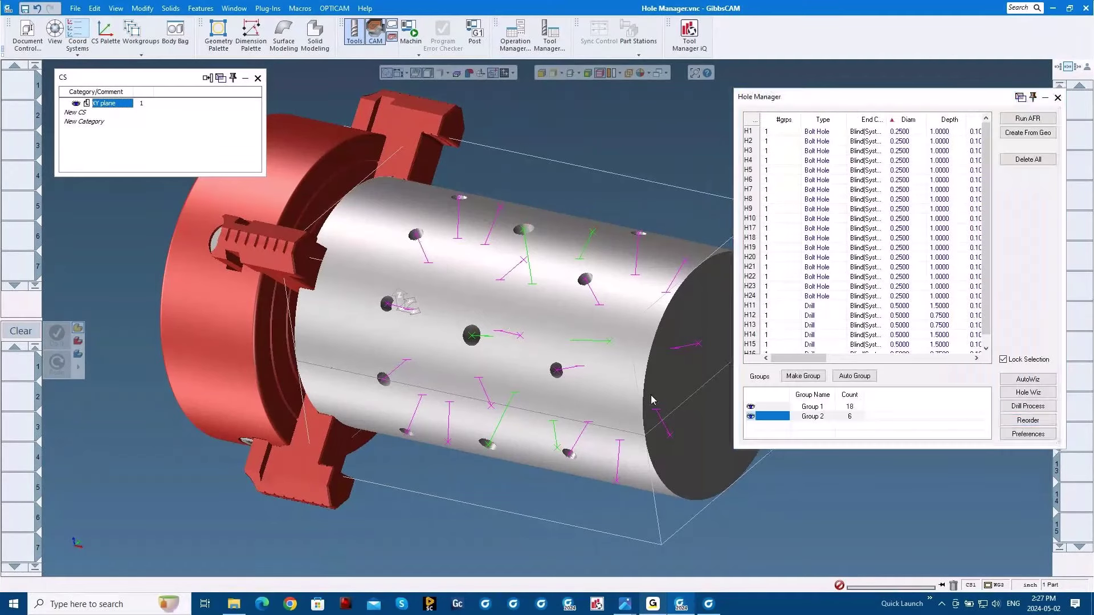
Look through the saved Hole Manager process lists and review the Hole Manager preferences
right_click(16, 370)
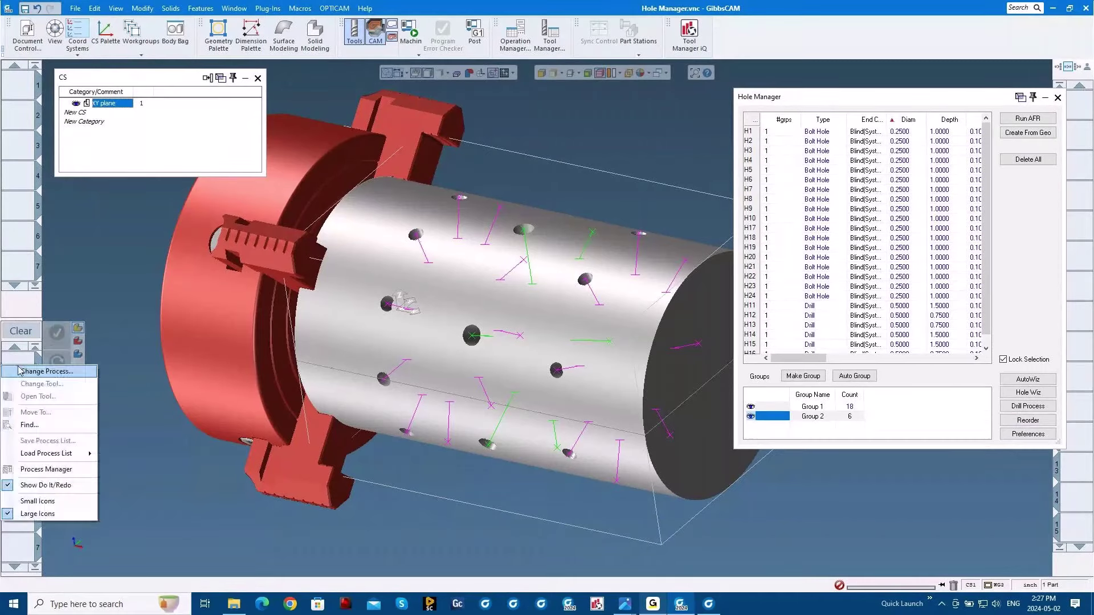
mouse_move(57, 453)
mouse_move(148, 483)
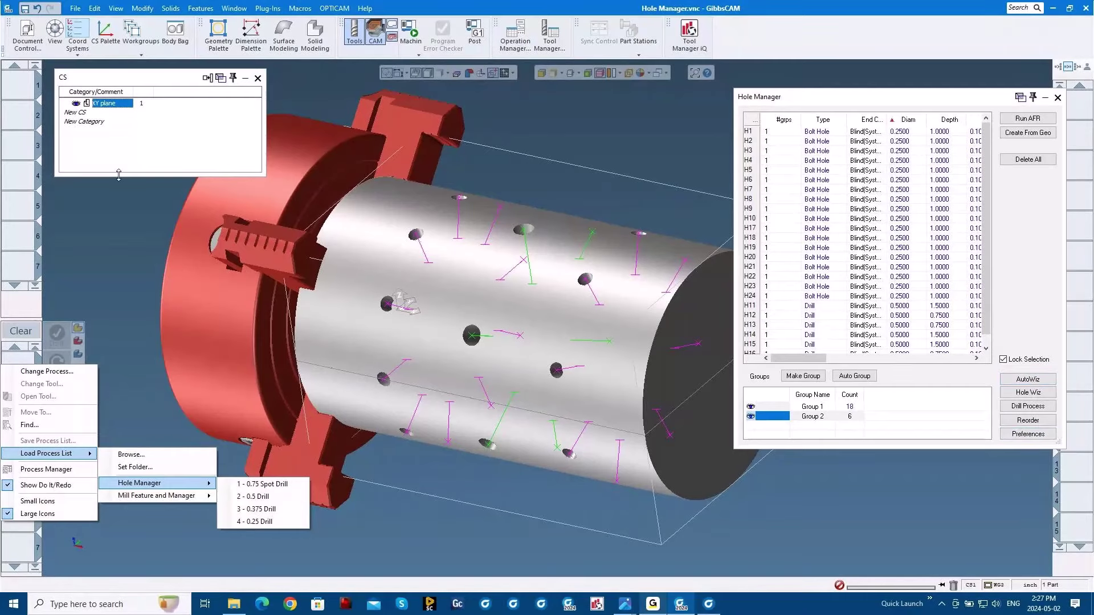
left_click(1028, 434)
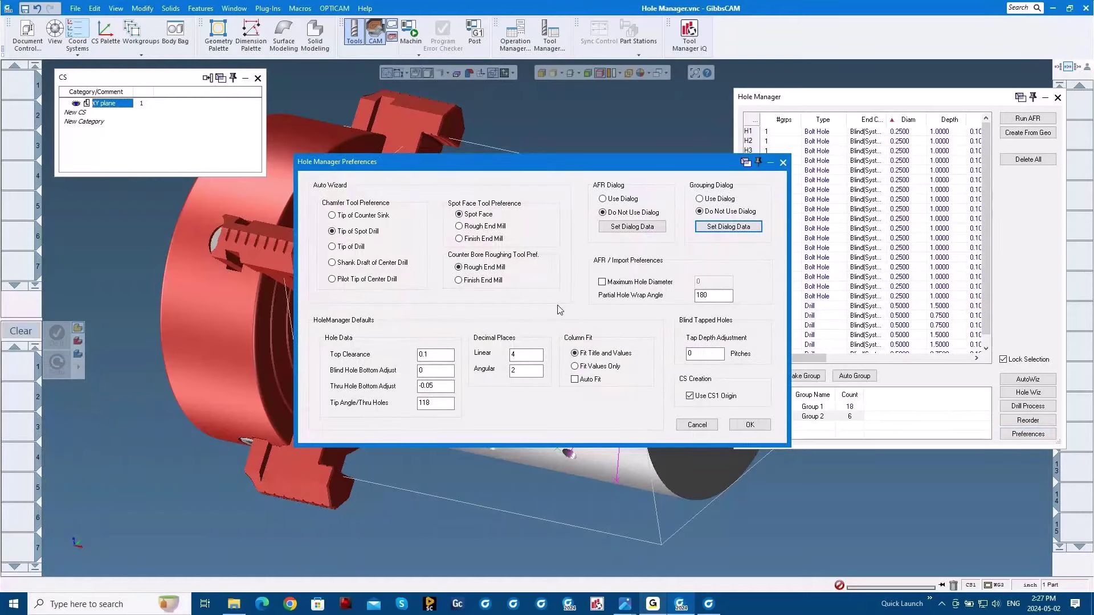
left_click(702, 428)
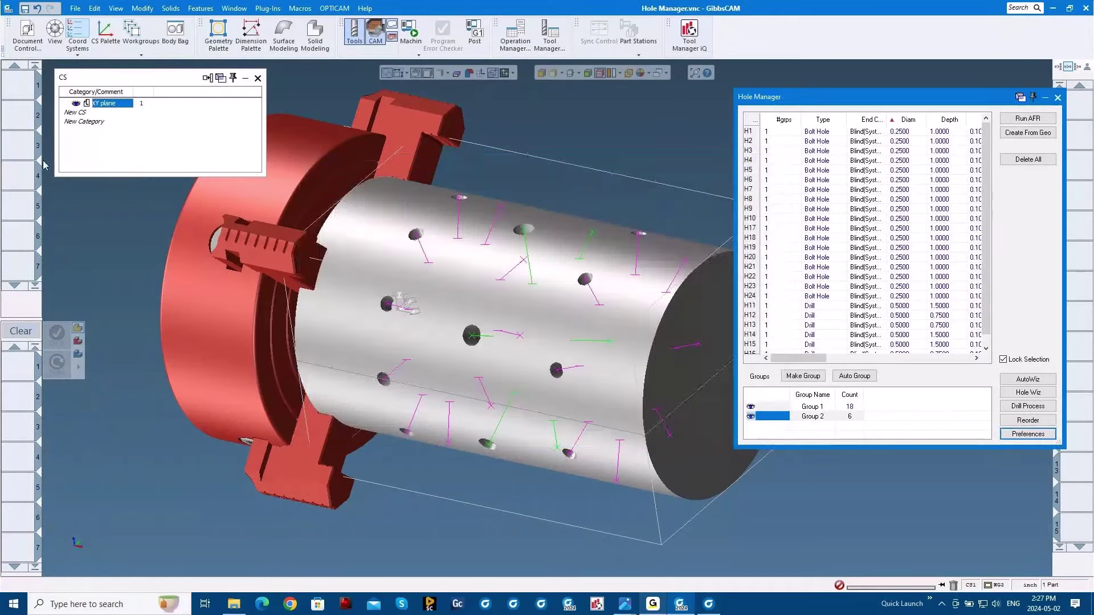
Load the saved Hole Manager process "1 - 0.75 Spot Drill" and open its process settings
right_click(23, 370)
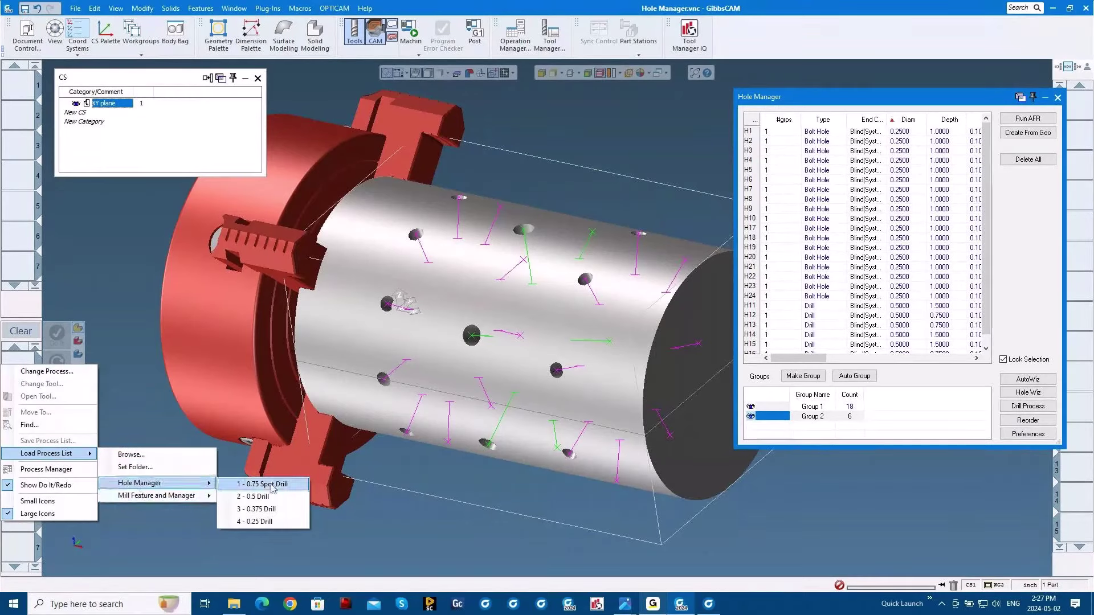
left_click(272, 486)
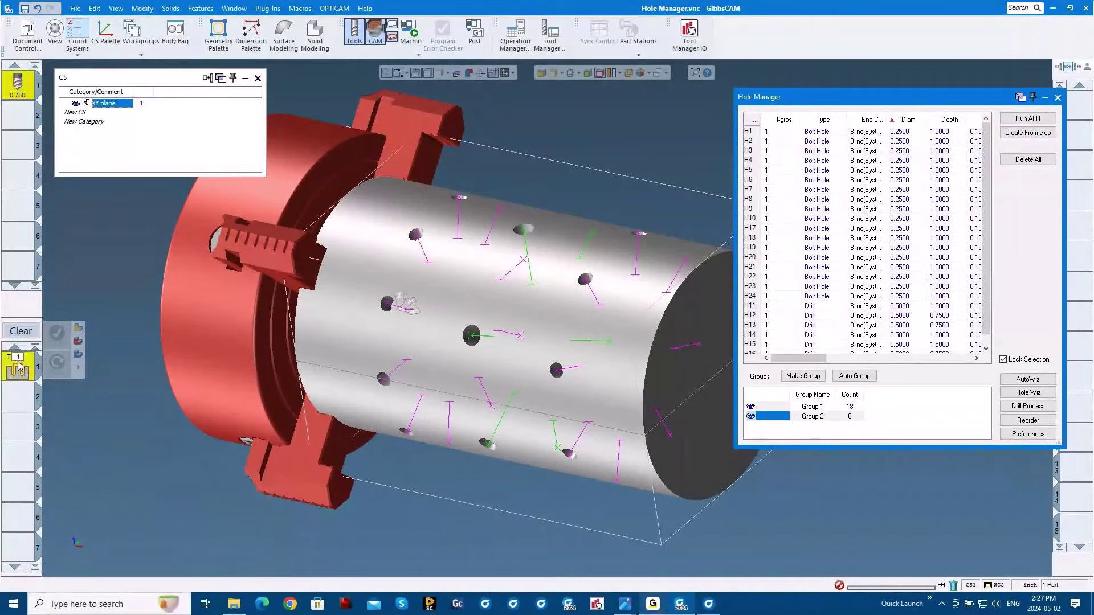
double_click(19, 366)
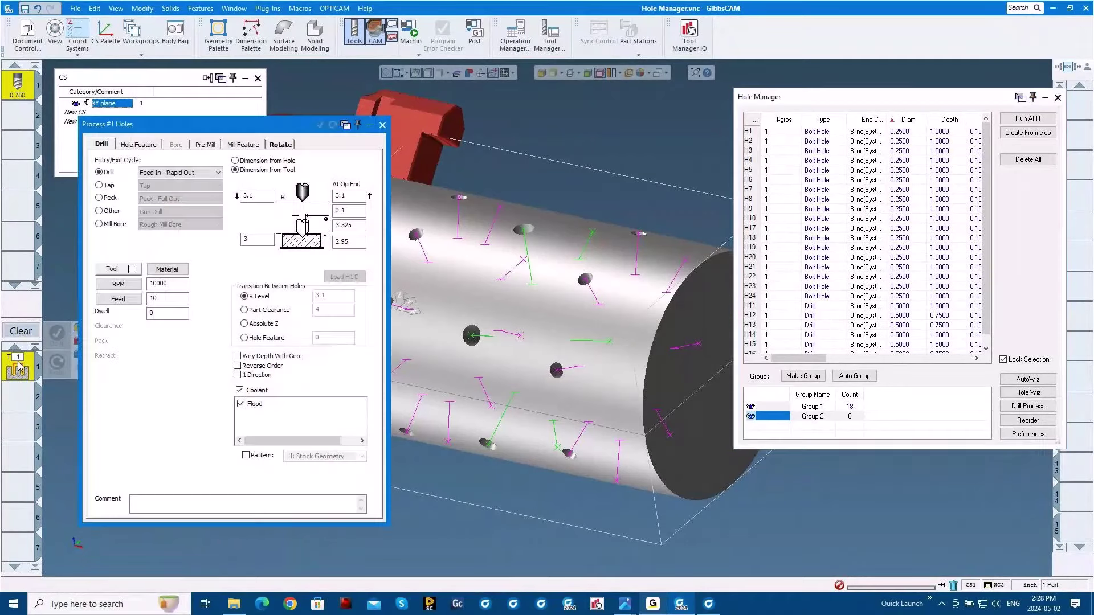
In the spot drill's hole feature settings, set R Level to Incremental and At Op End to Same As R Level
left_click(140, 145)
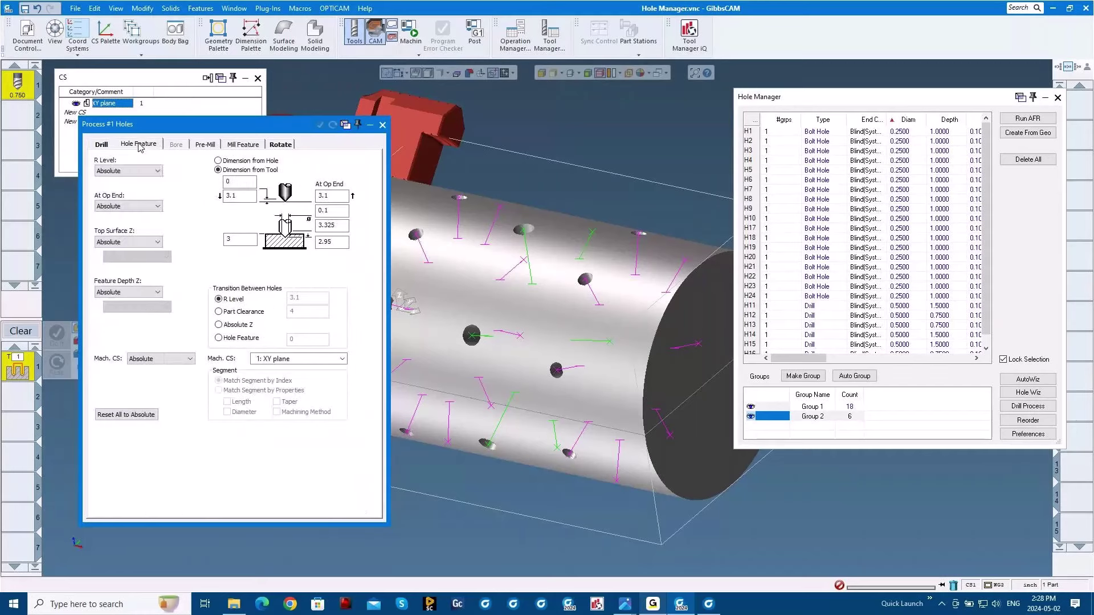
left_click(142, 173)
left_click(121, 185)
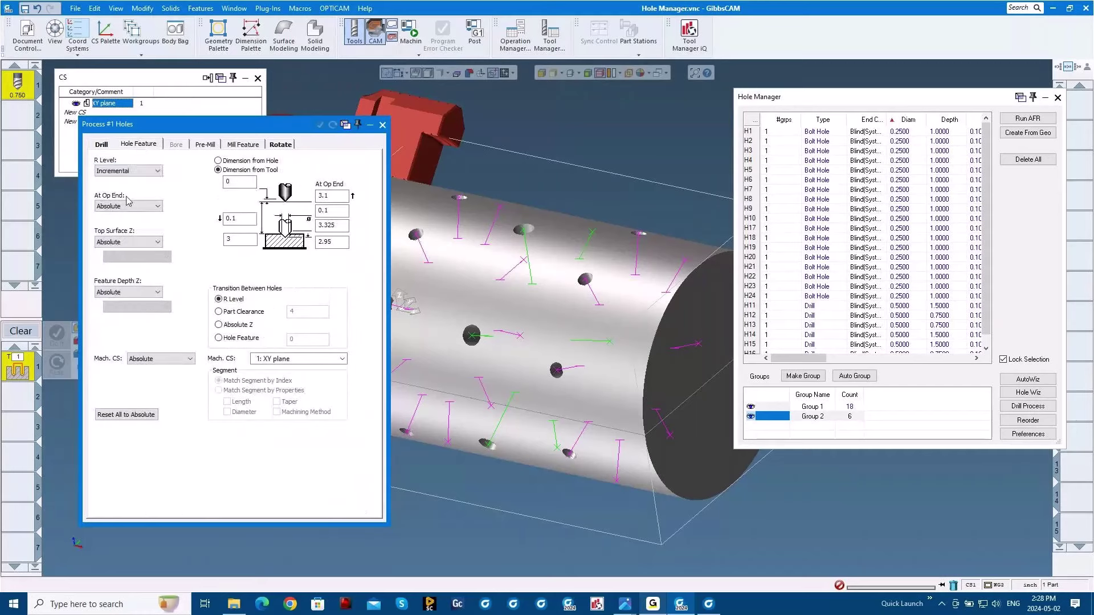
left_click(126, 207)
left_click(118, 224)
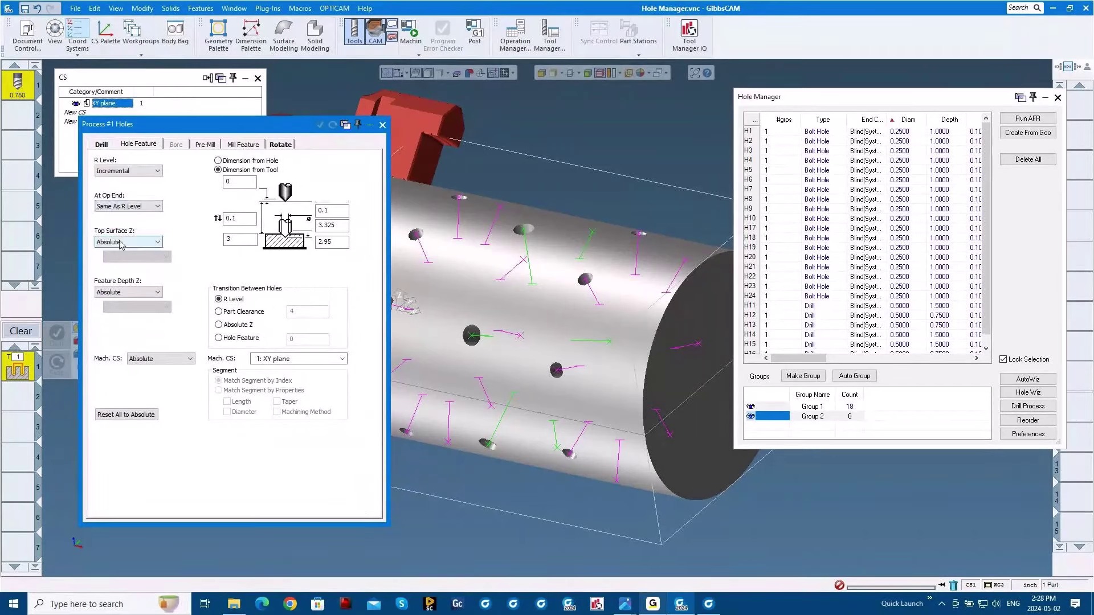
left_click(121, 243)
left_click(120, 243)
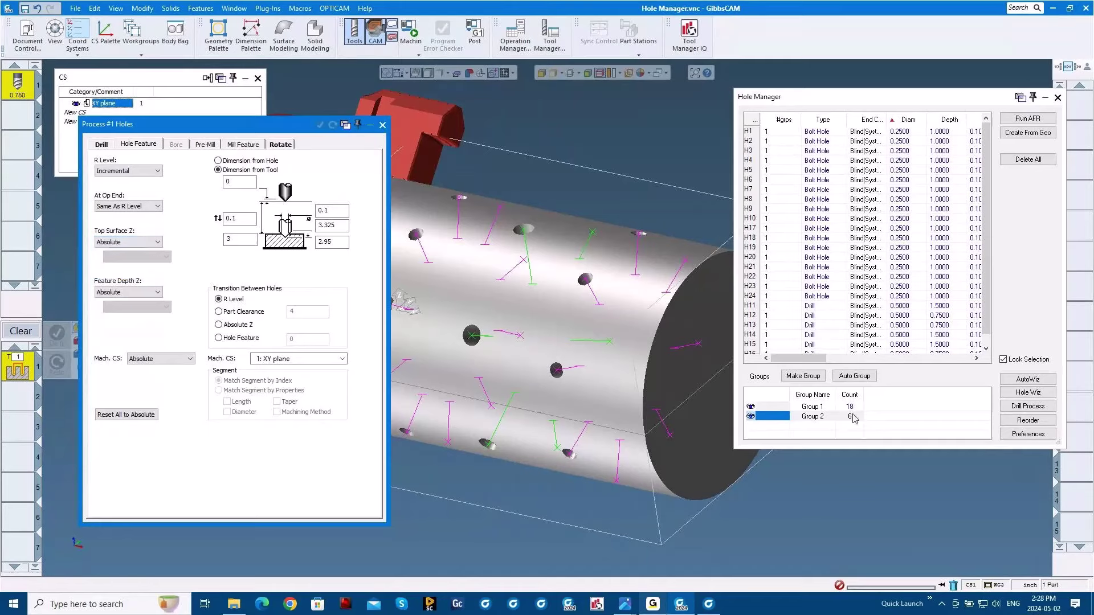
Select Group 1, check the spot drill depth values, set the process's Mach. CS to From Hole Feature, and close the process settings
left_click(813, 409)
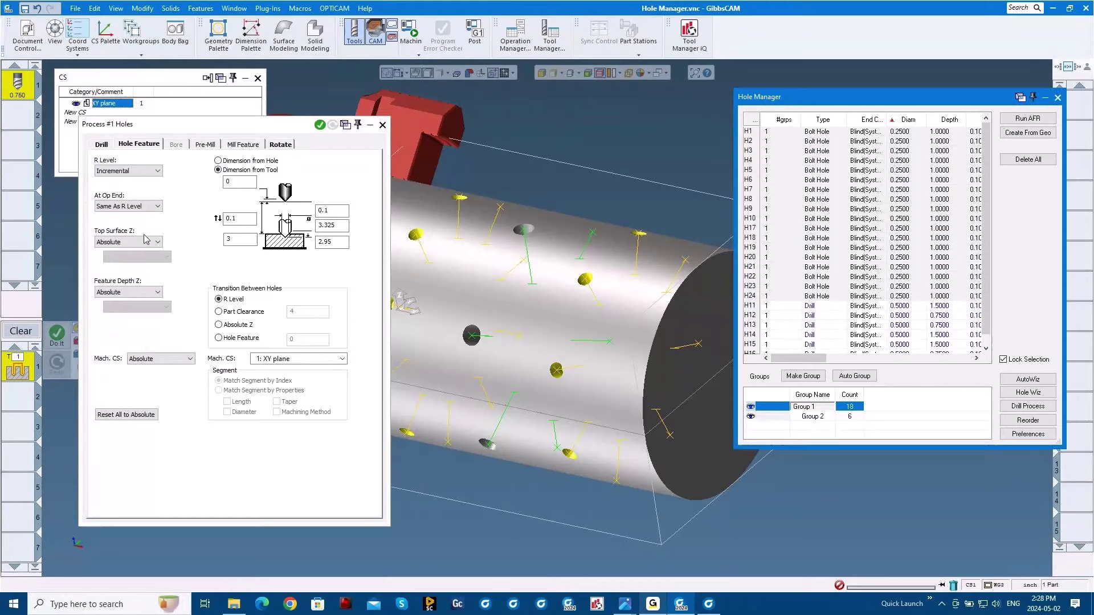
left_click(206, 246)
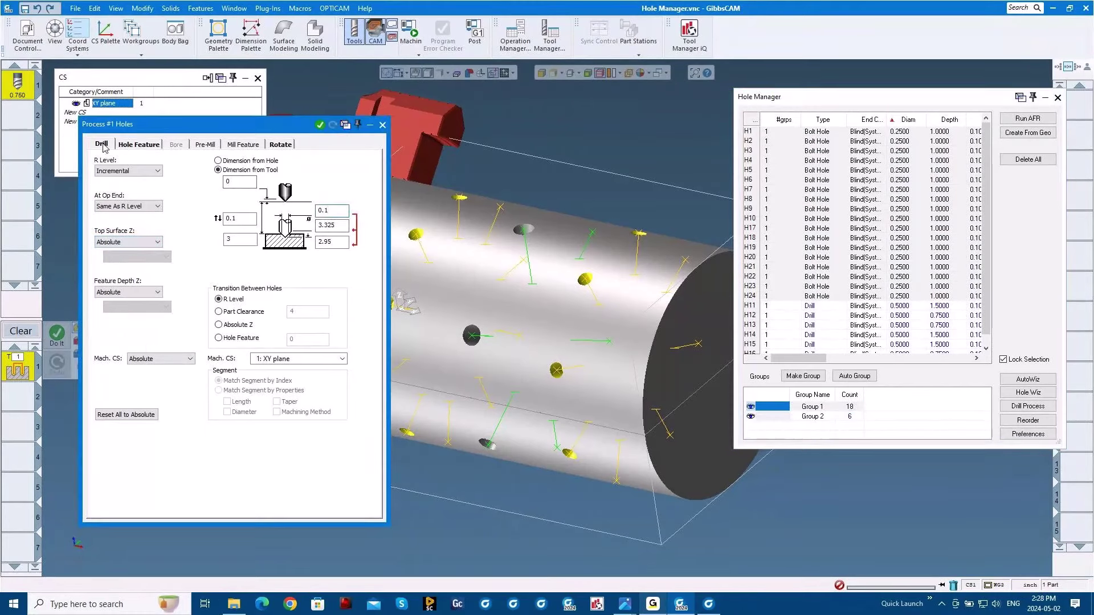
left_click(102, 144)
left_click(354, 226)
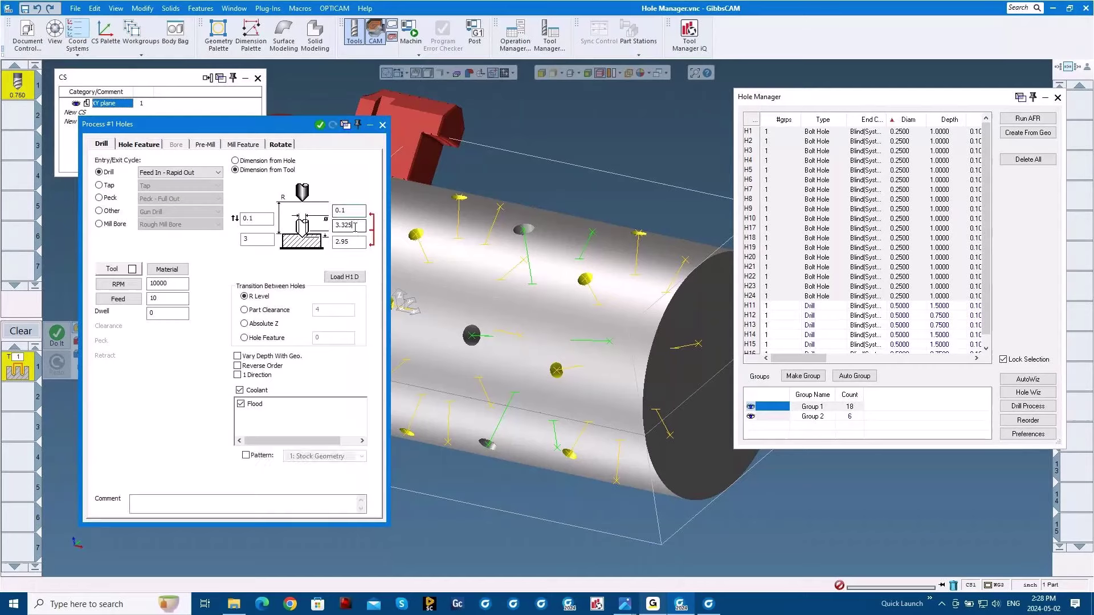
left_click(148, 145)
left_click(149, 359)
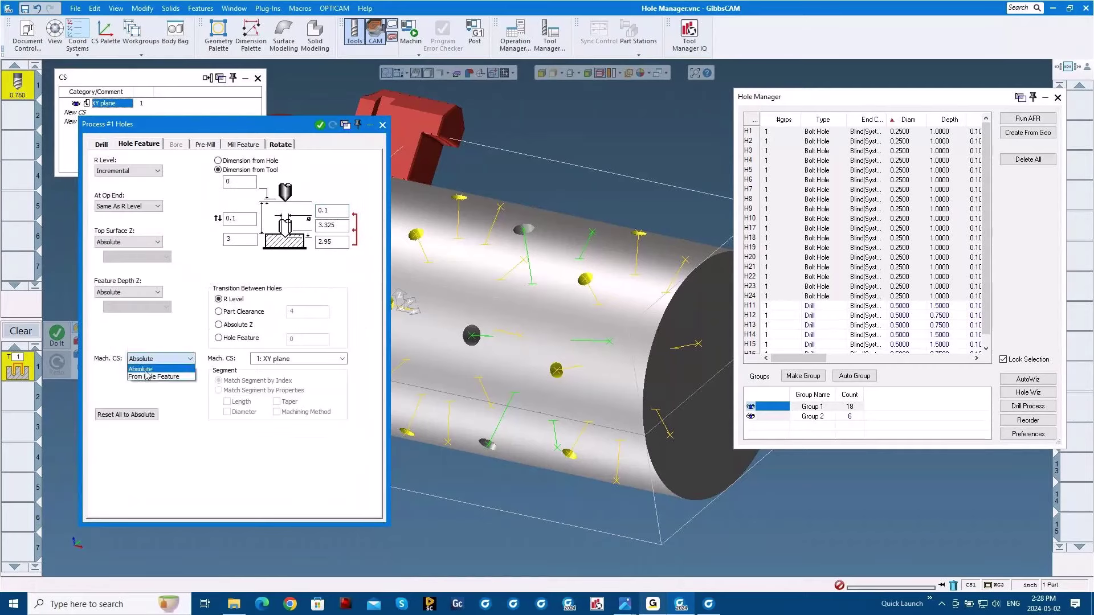
left_click(147, 376)
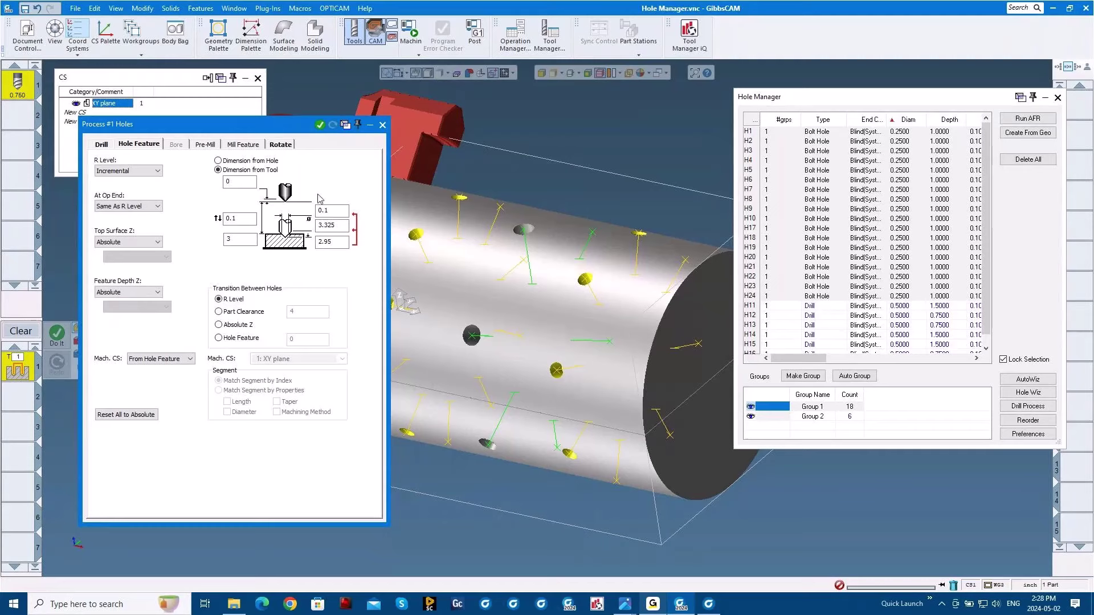
left_click(382, 125)
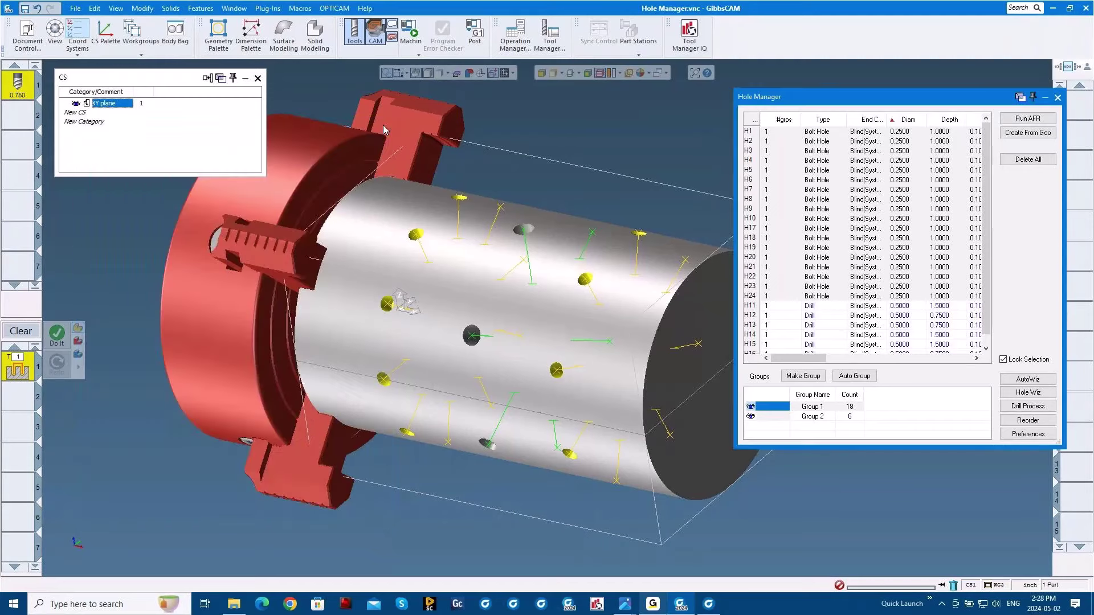
Generate one spot drill operation for Group 1 and a second one for Group 2
left_click(807, 407)
left_click(810, 418)
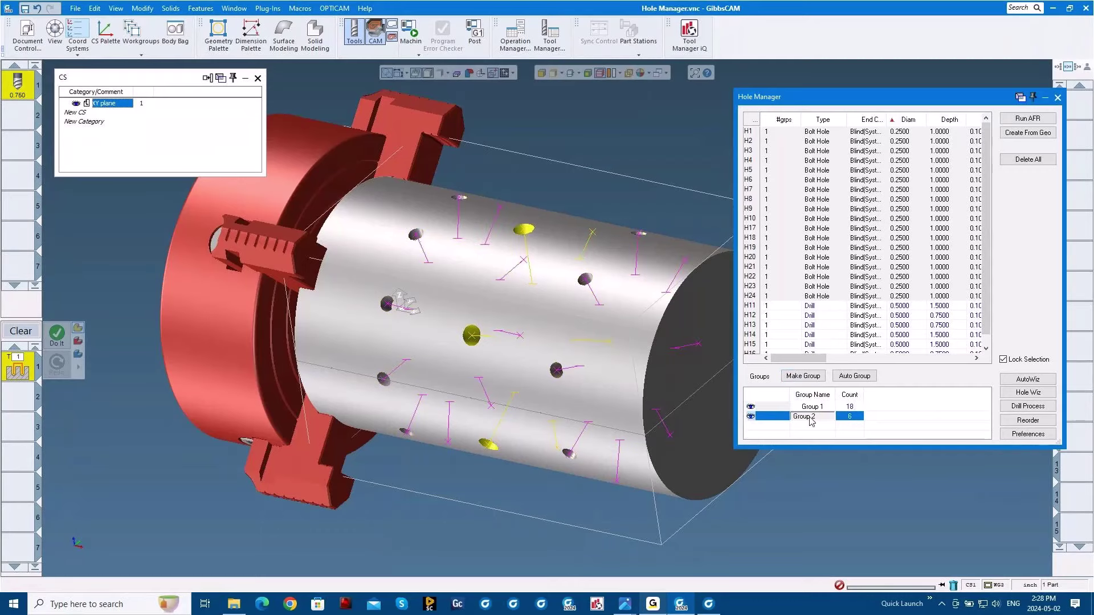
left_click(809, 407)
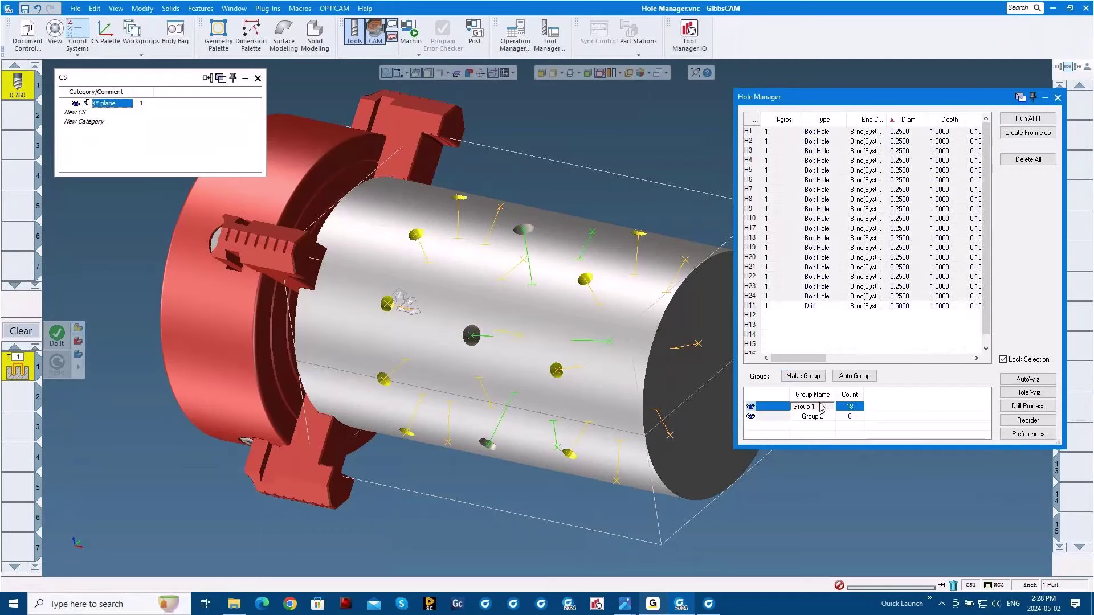
left_click(56, 336)
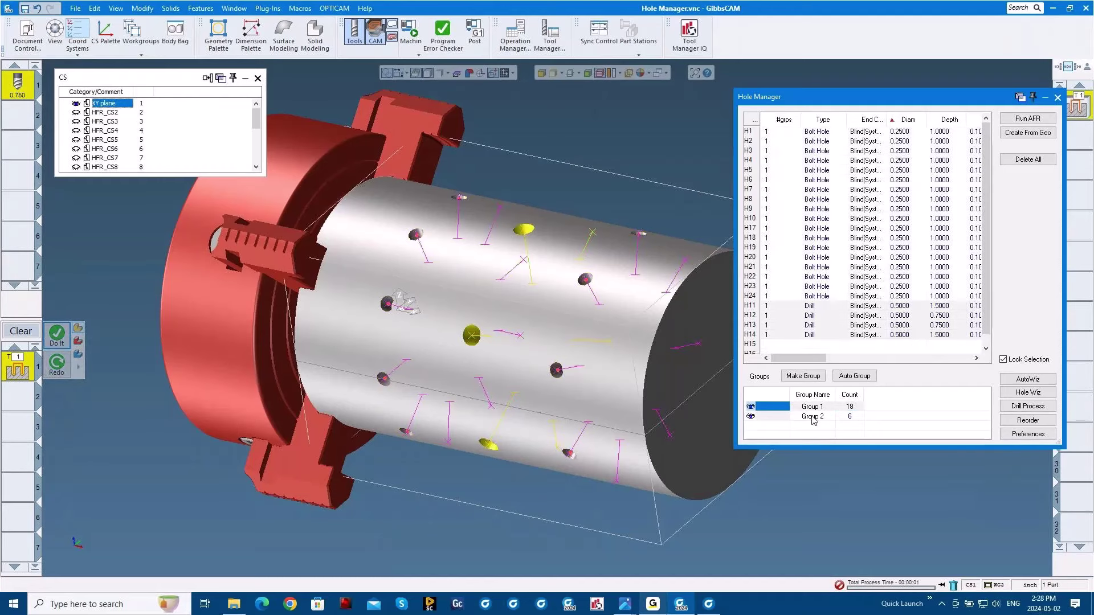
left_click(56, 336)
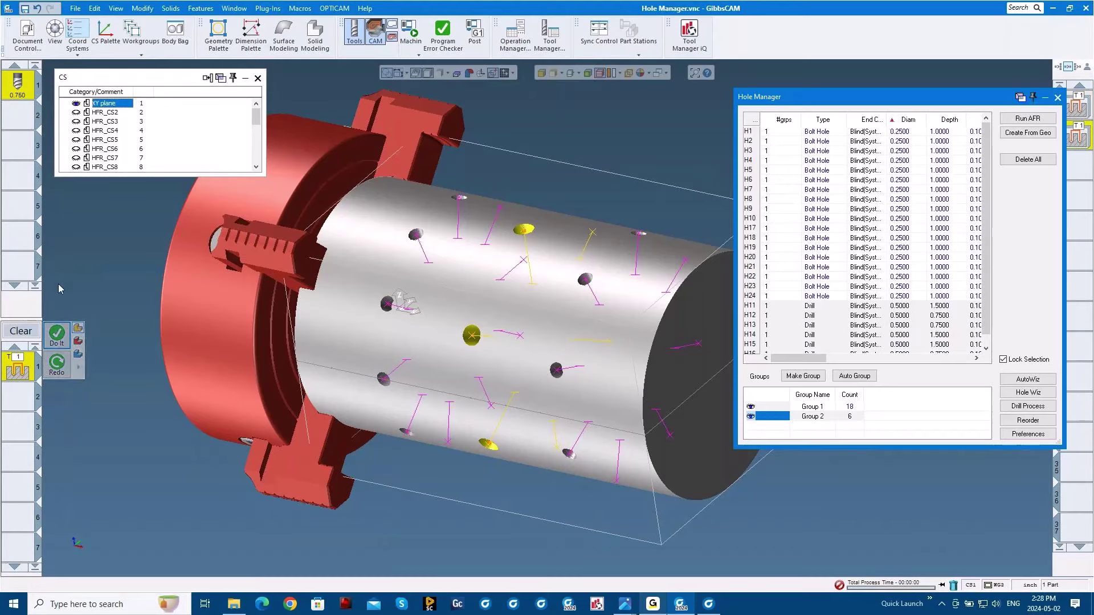
Review the spot drill's hole feature settings and the list of HFR coordinate systems, and close both windows
double_click(17, 372)
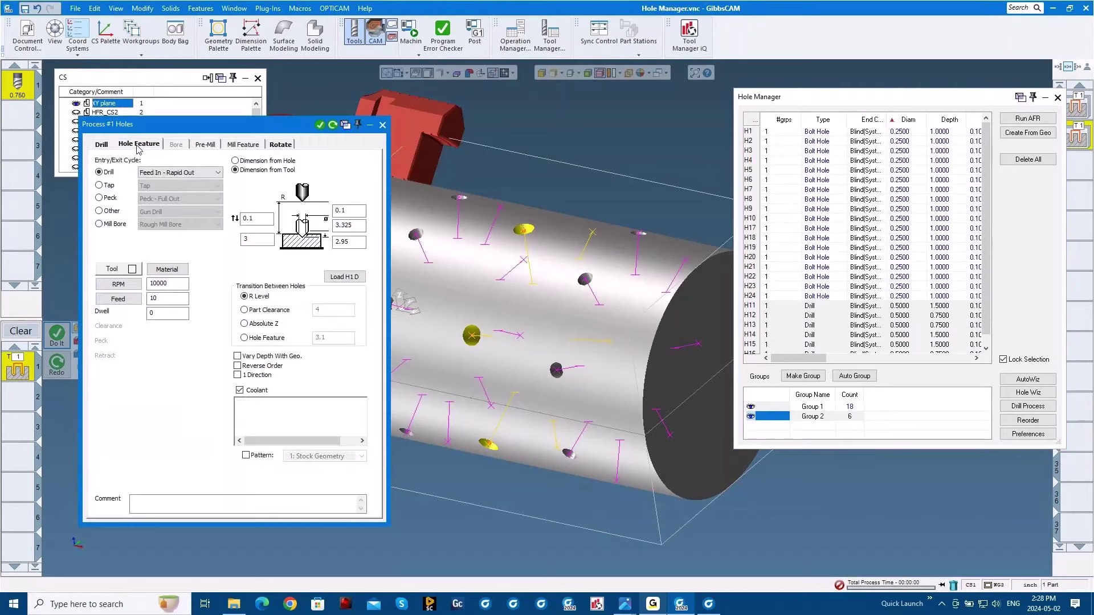
left_click(139, 145)
left_click(158, 87)
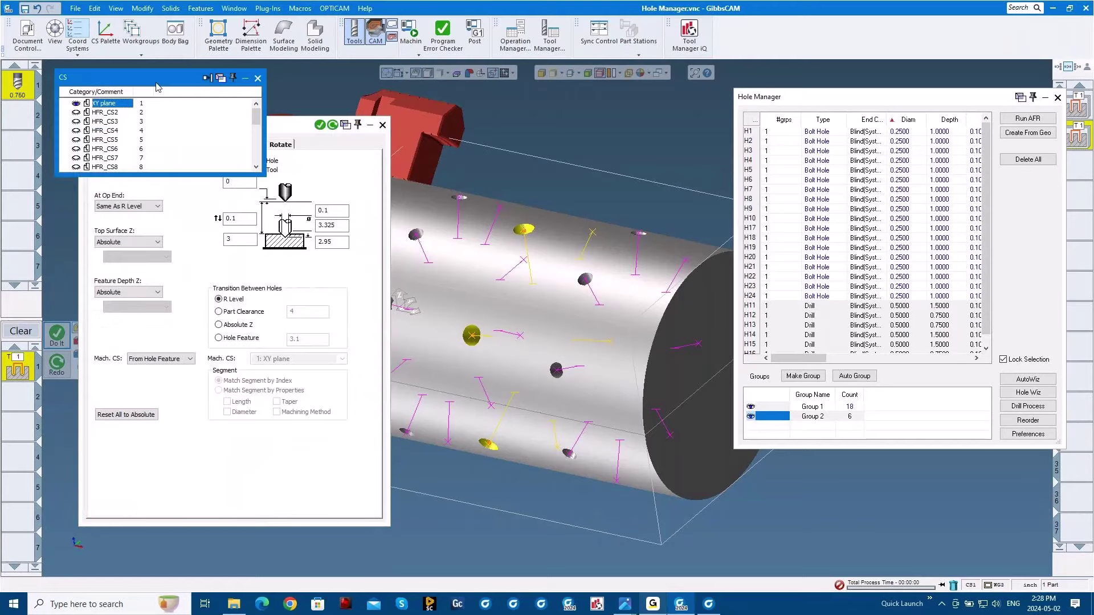
scroll(163, 140, "down", 6)
scroll(128, 152, "up", 6)
left_click(258, 79)
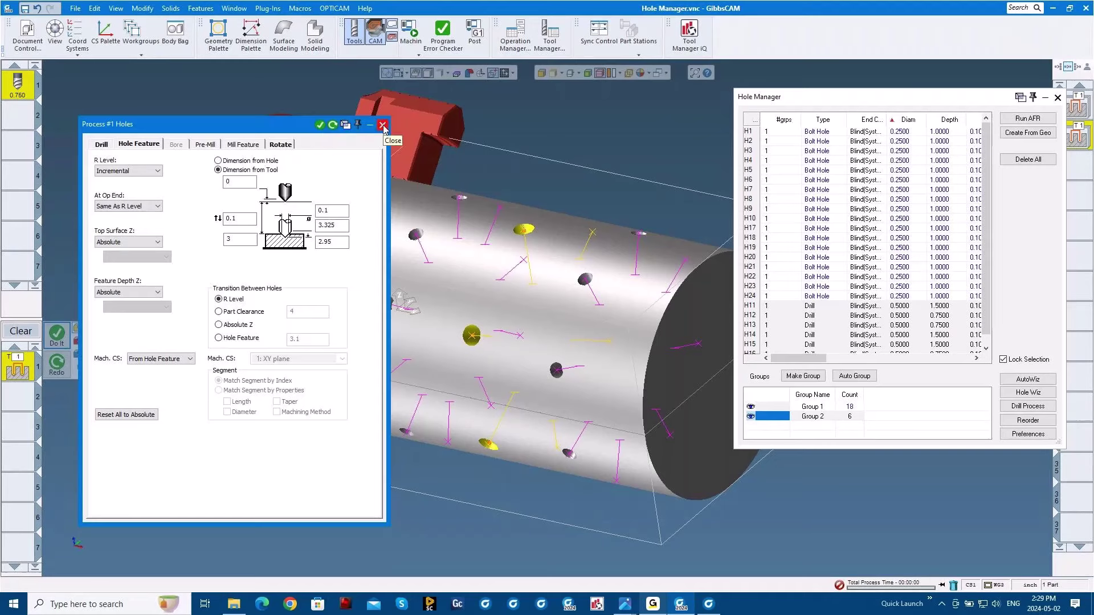
left_click(382, 125)
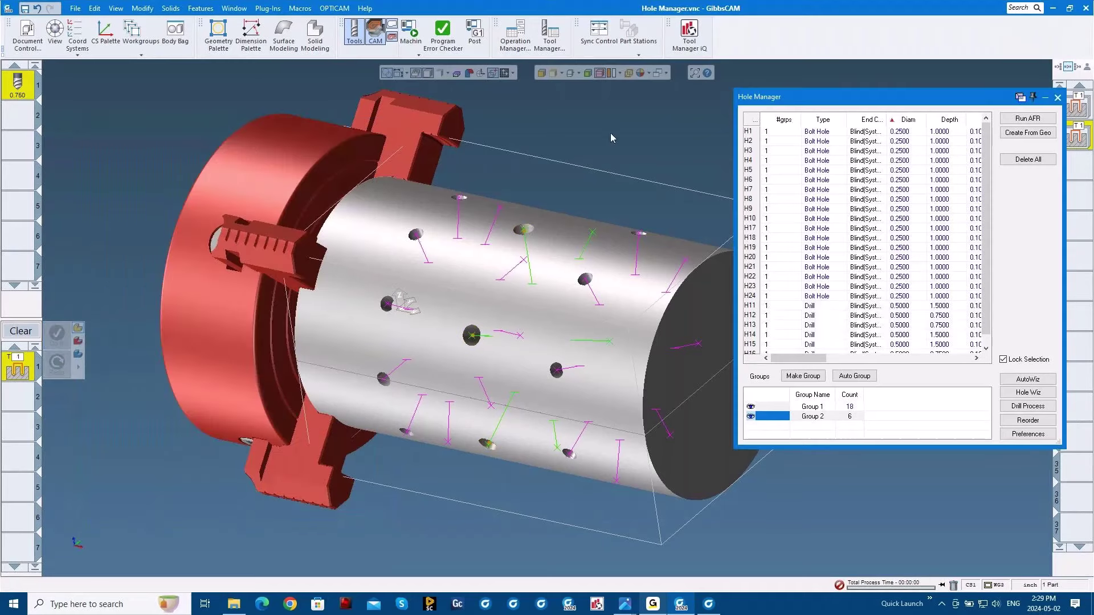
Clear the process list, load the saved 2 - 0.5 Drill process from the Hole Manager folder, and open its settings
left_click(23, 331)
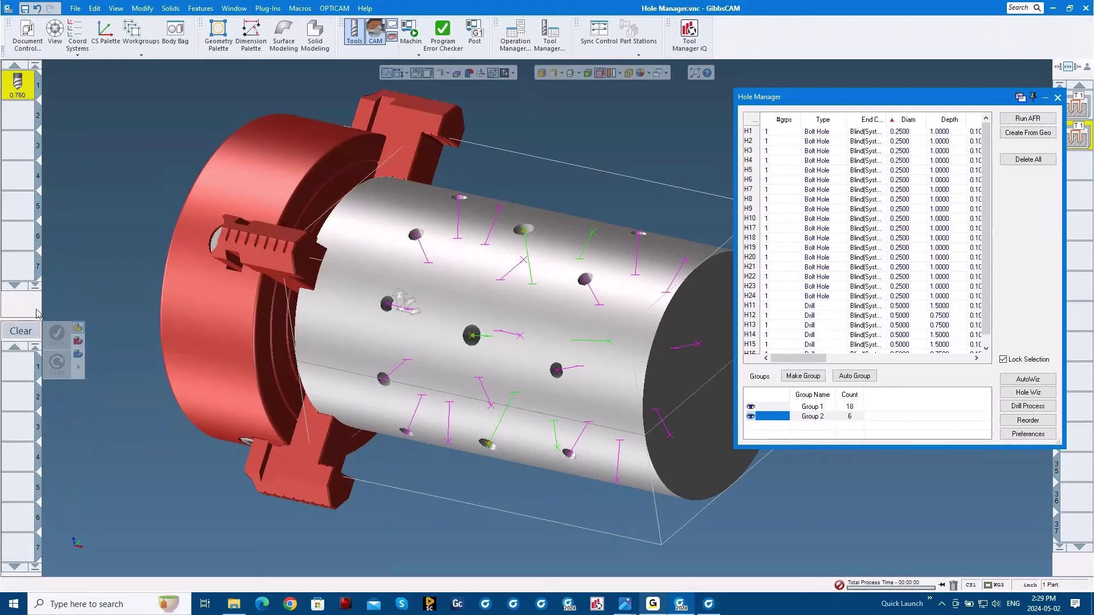
right_click(35, 370)
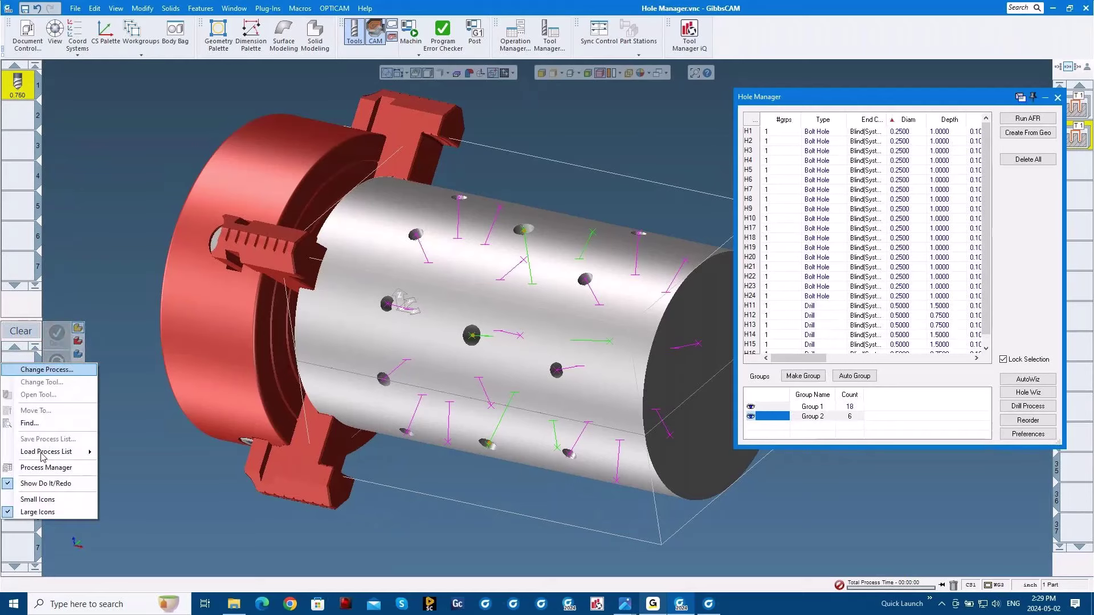
mouse_move(52, 452)
mouse_move(150, 483)
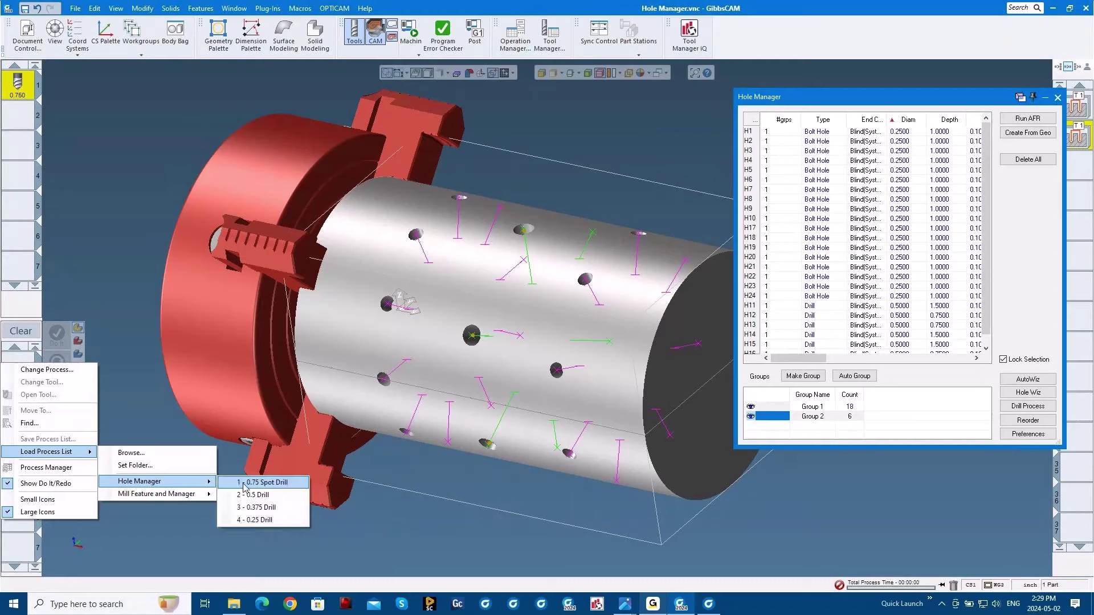
left_click(246, 495)
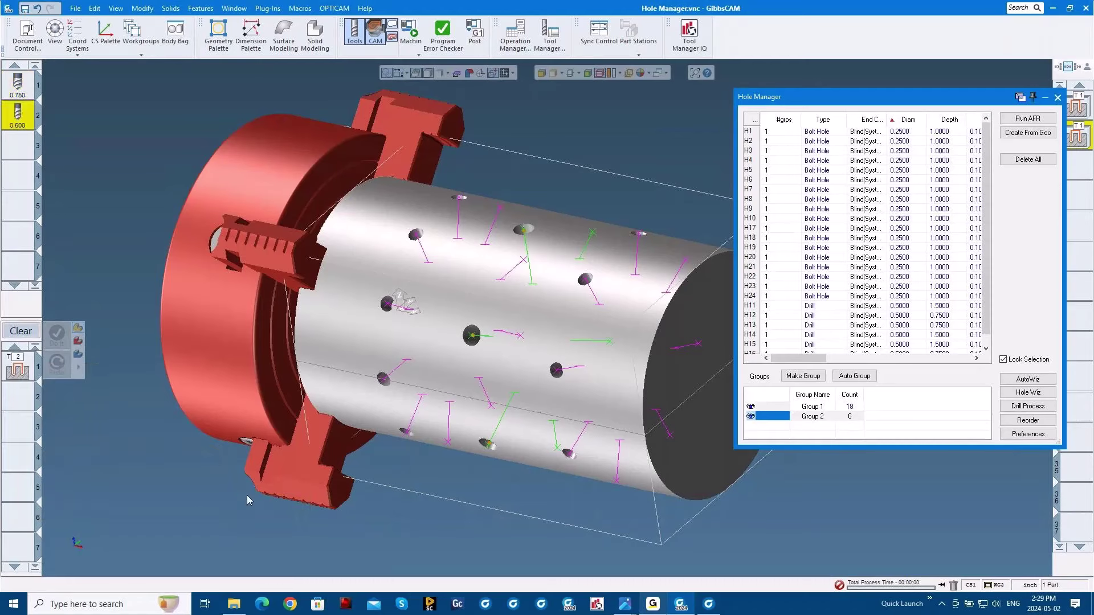
left_click(17, 363)
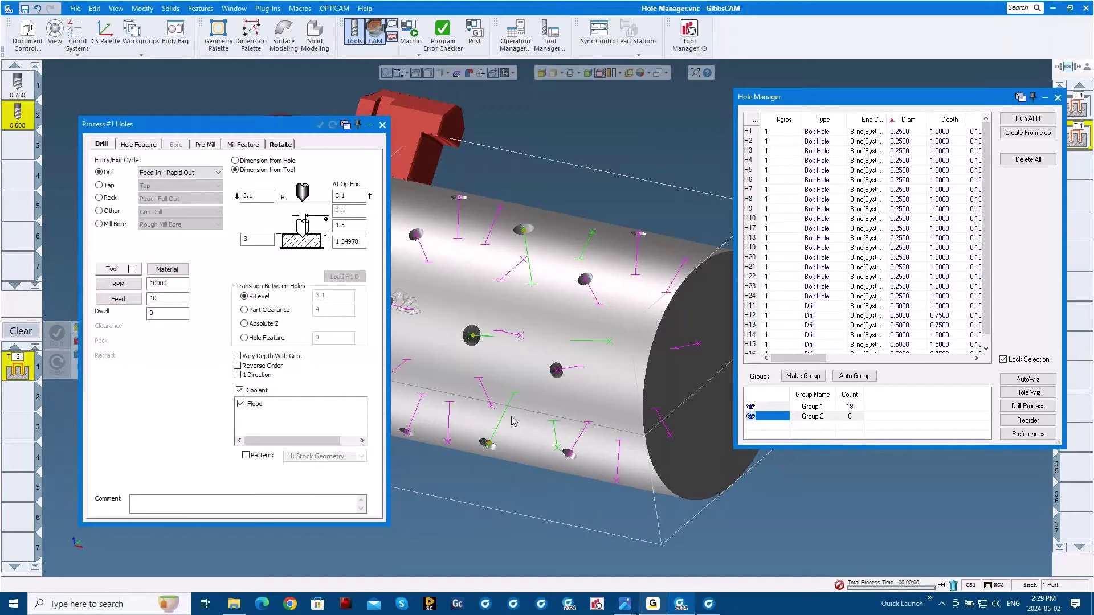
In the 0.5 drill's hole feature settings, set R Level to Incremental and At Op End to Same As R Level
left_click(139, 144)
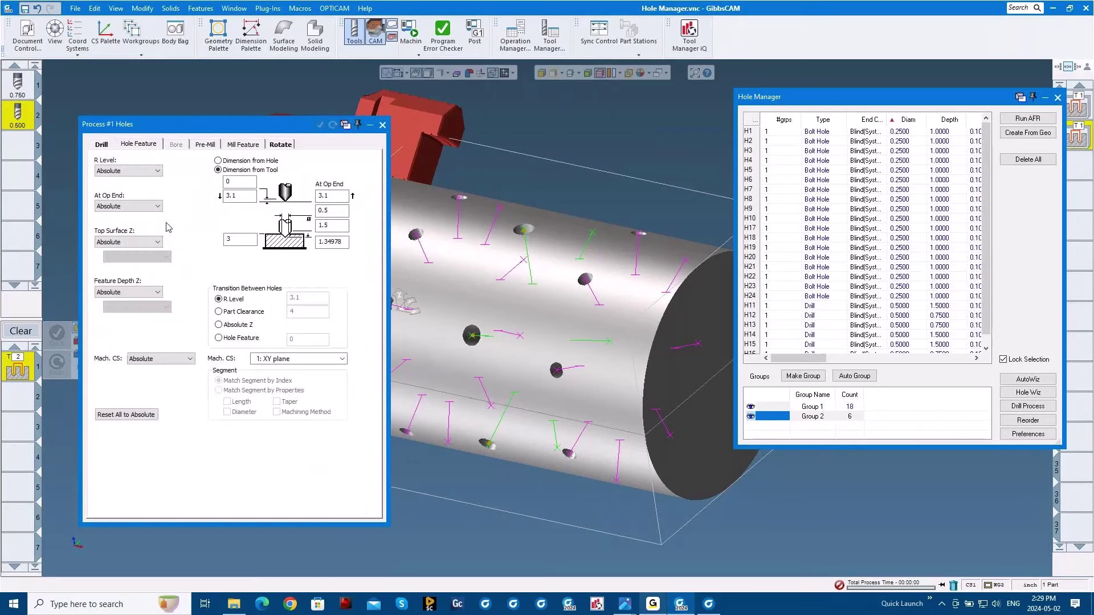
left_click(155, 171)
left_click(123, 189)
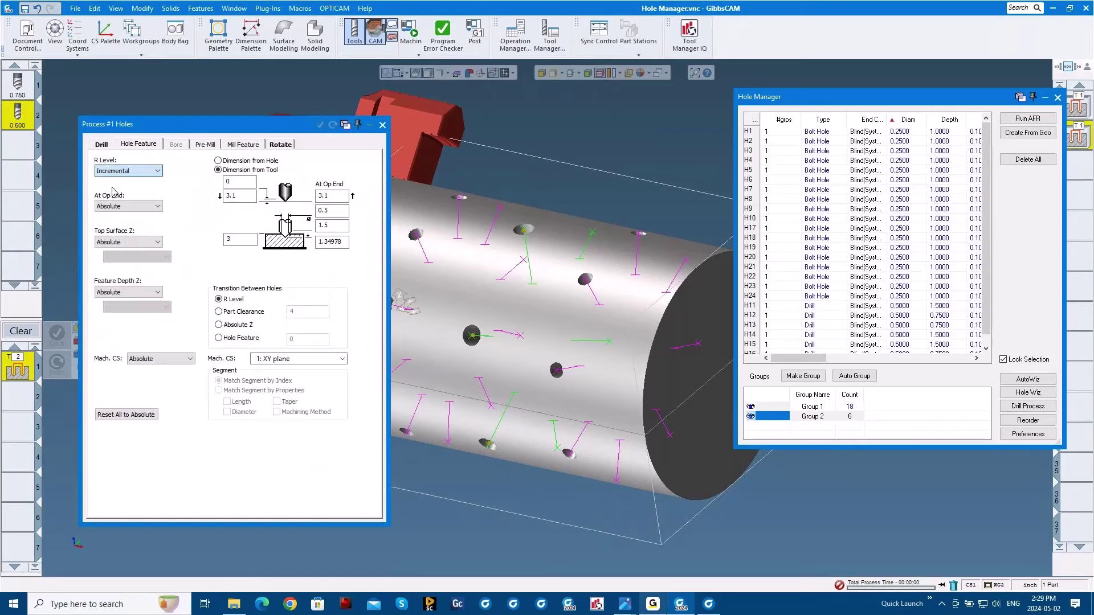
left_click(155, 206)
left_click(123, 223)
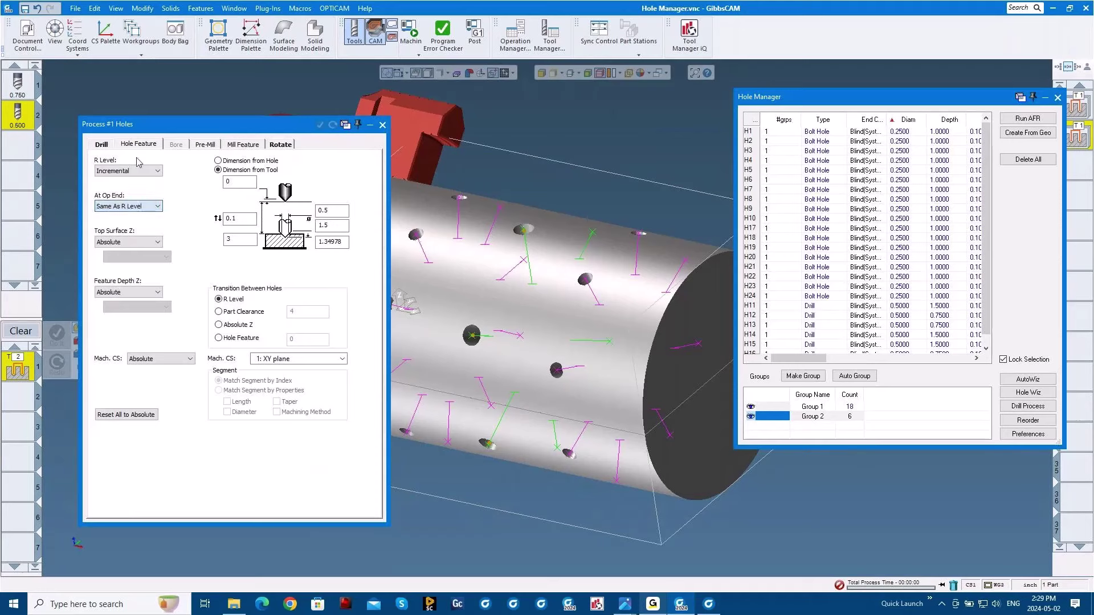
With Group 2 selected, set the 0.5 drill's Top Surface Z to Segment Start of segment 1 (0.500 Inch Drill)
left_click(158, 242)
left_click(131, 252)
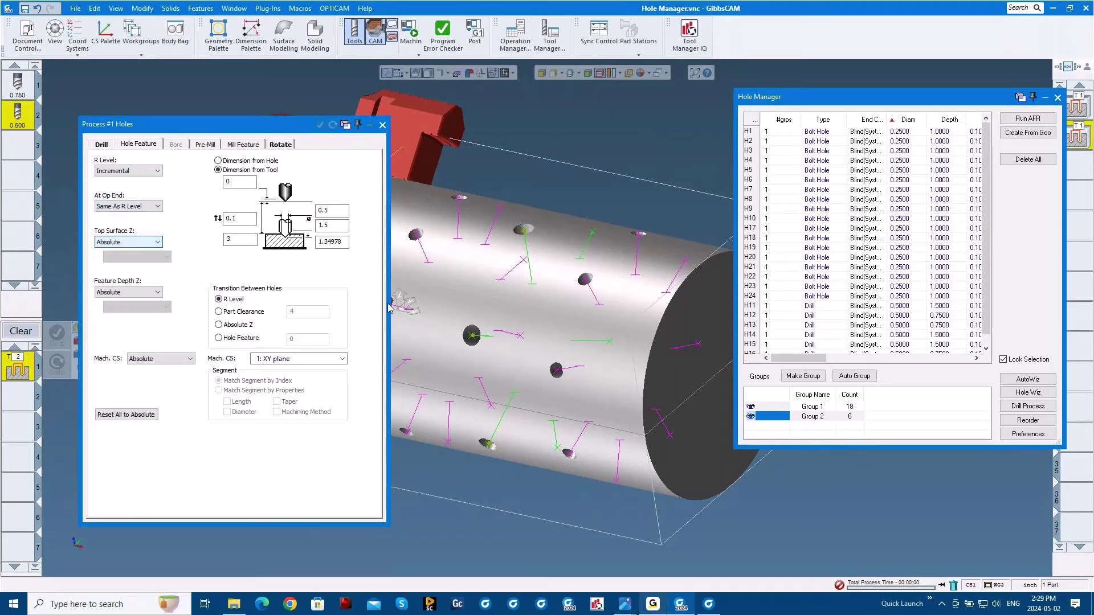
left_click(126, 242)
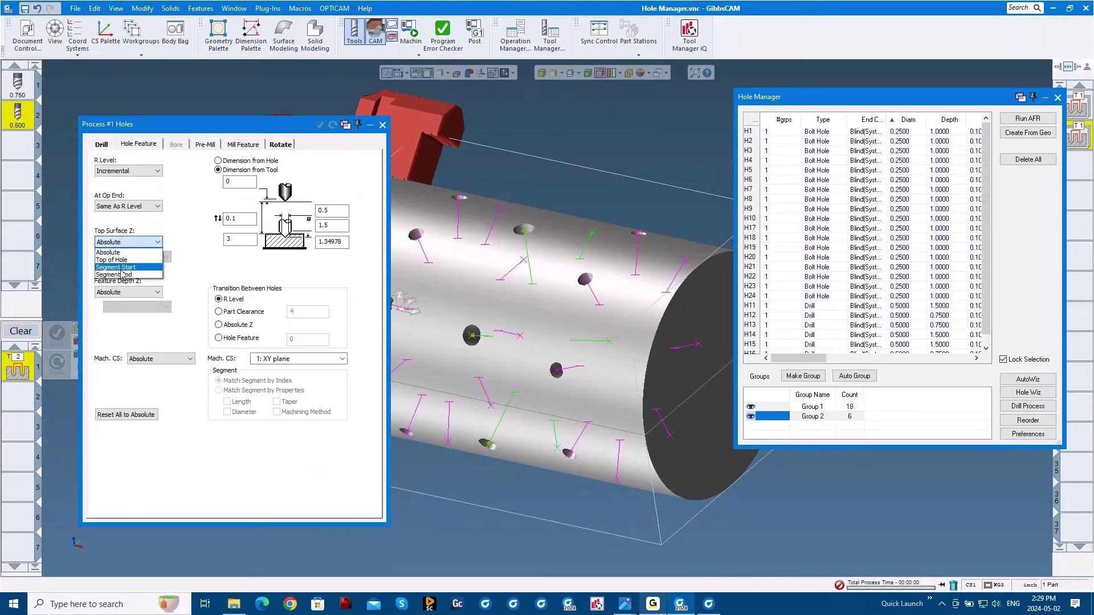
left_click(122, 268)
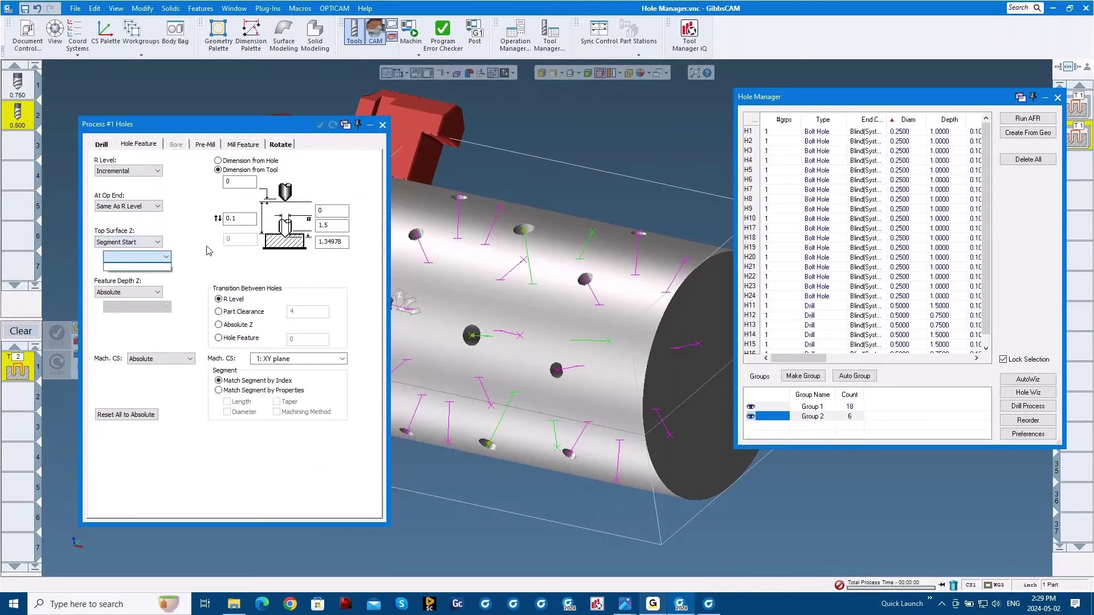
left_click(813, 417)
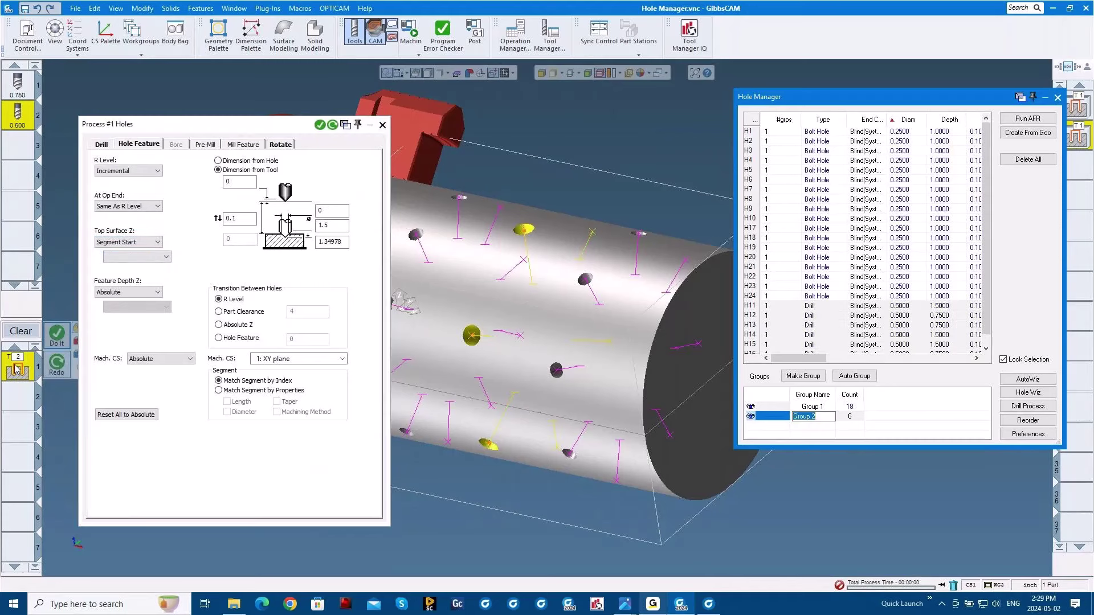
key("Return")
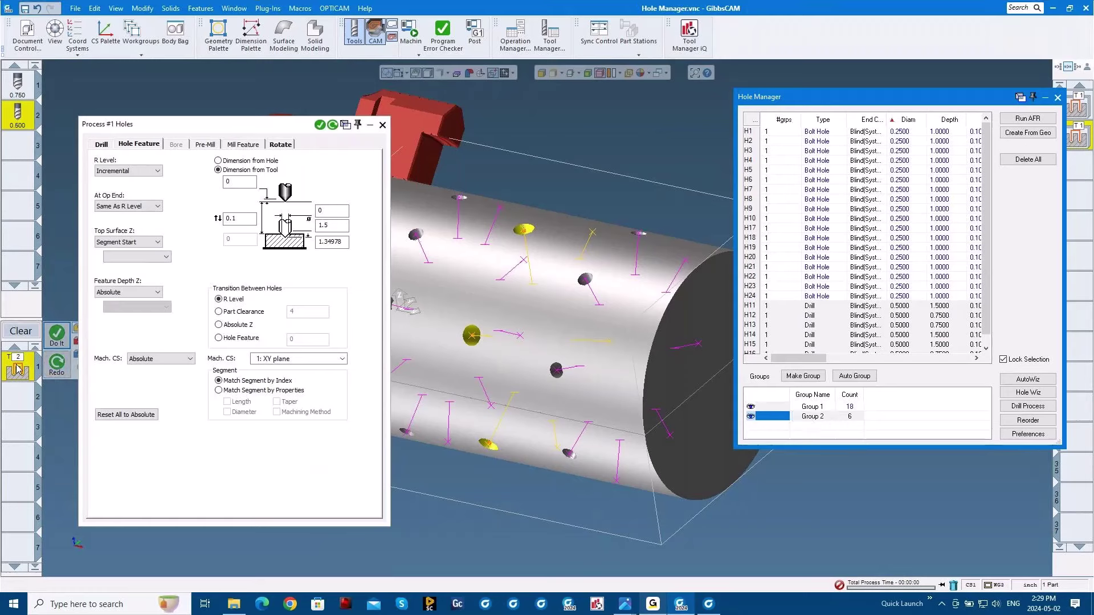
left_click(19, 369)
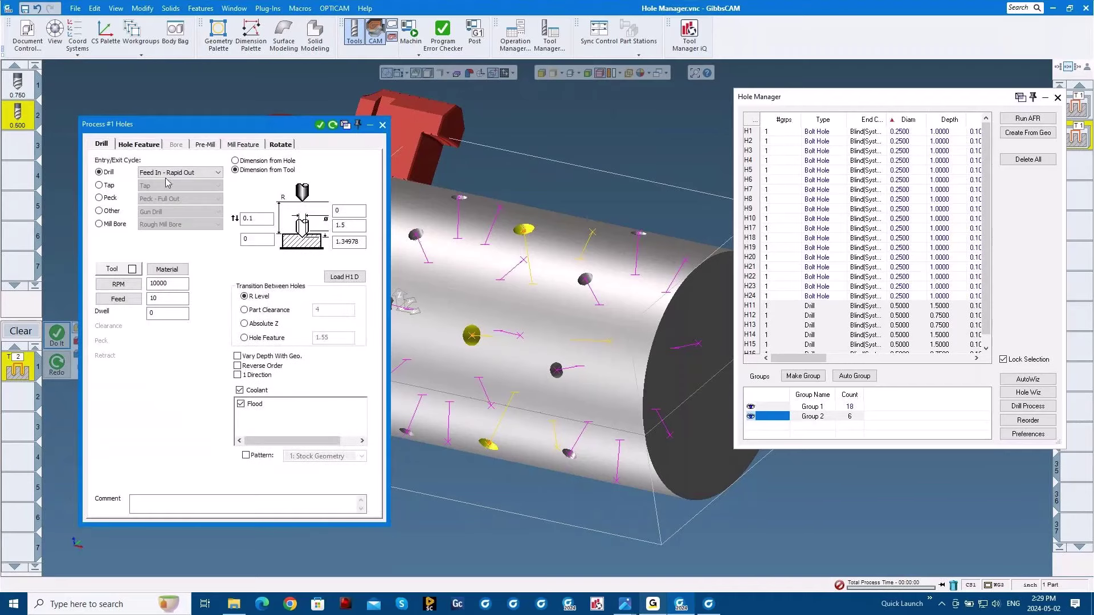
left_click(142, 146)
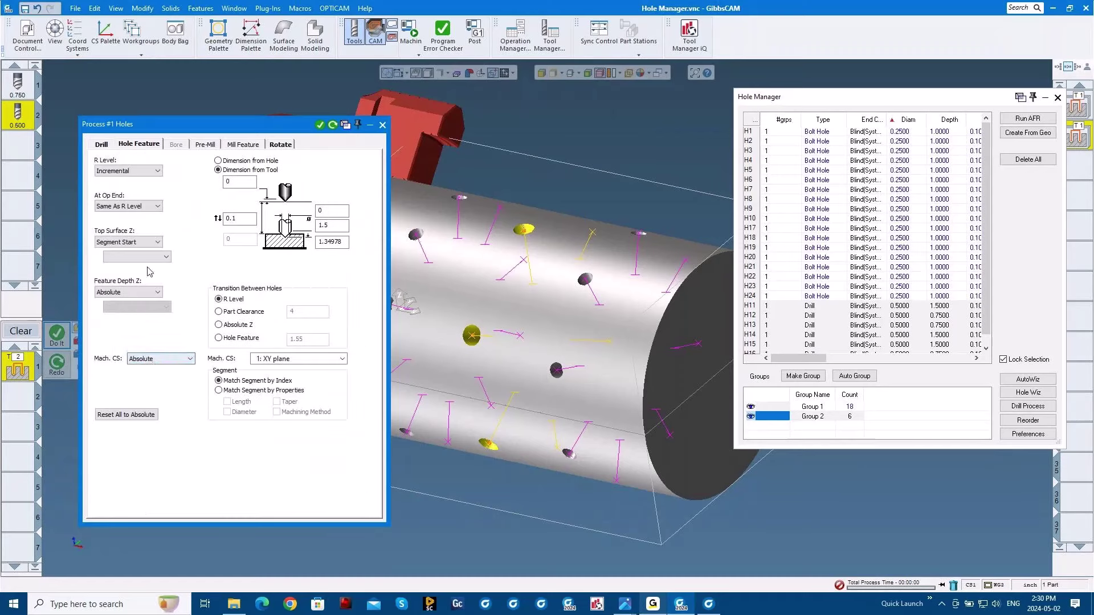
left_click(137, 268)
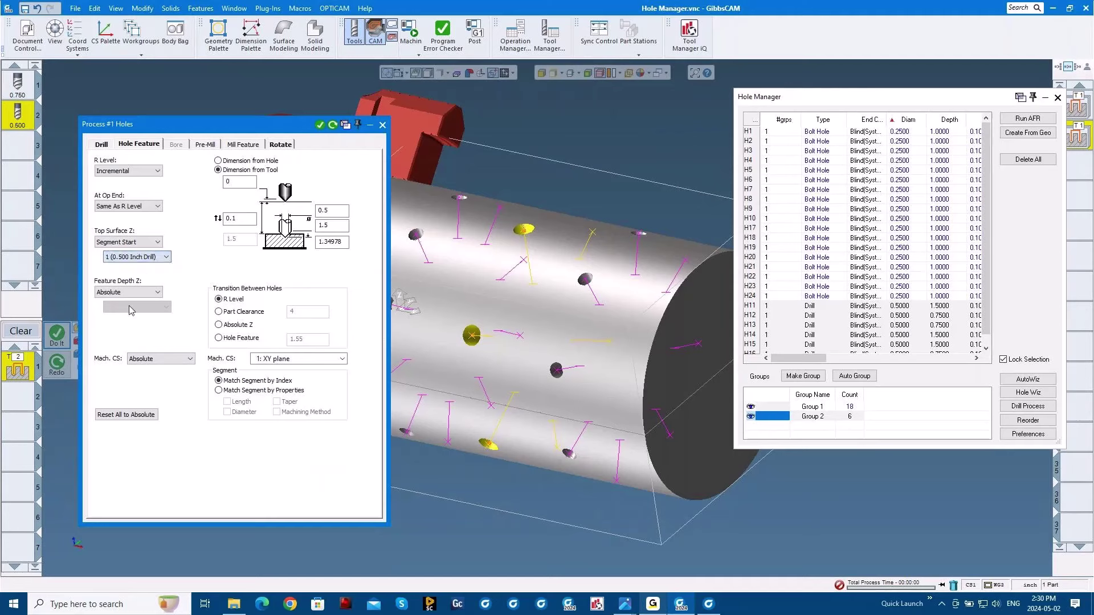
Set Feature Depth Z to Segment End of 1 (0.500 Inch Drill) and Mach. CS to From Hole Feature, and generate Group 2's drilling operation
left_click(130, 292)
left_click(124, 341)
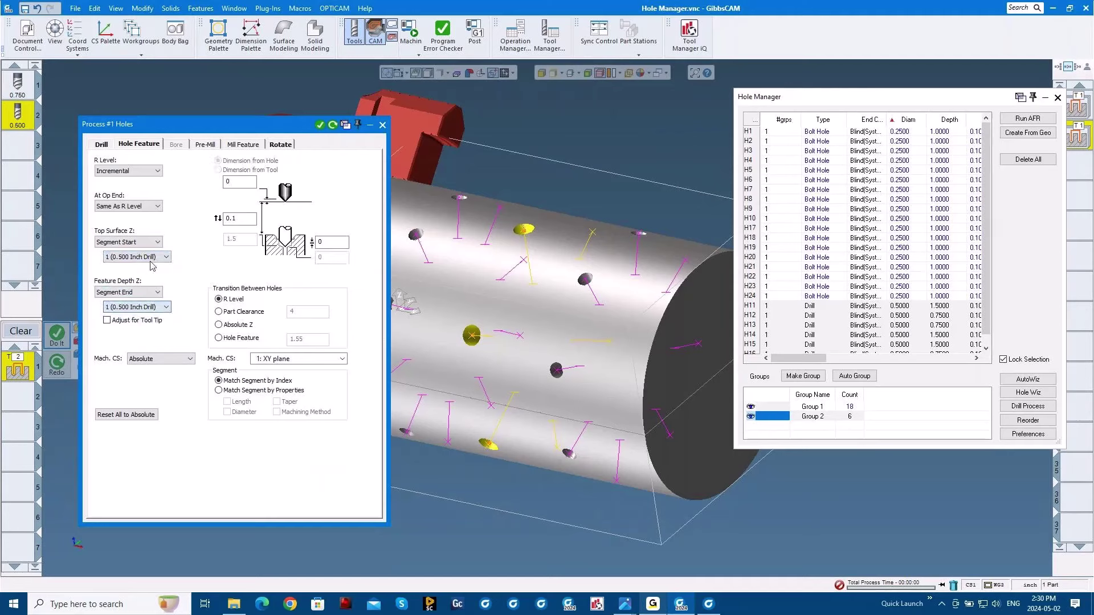
left_click(155, 359)
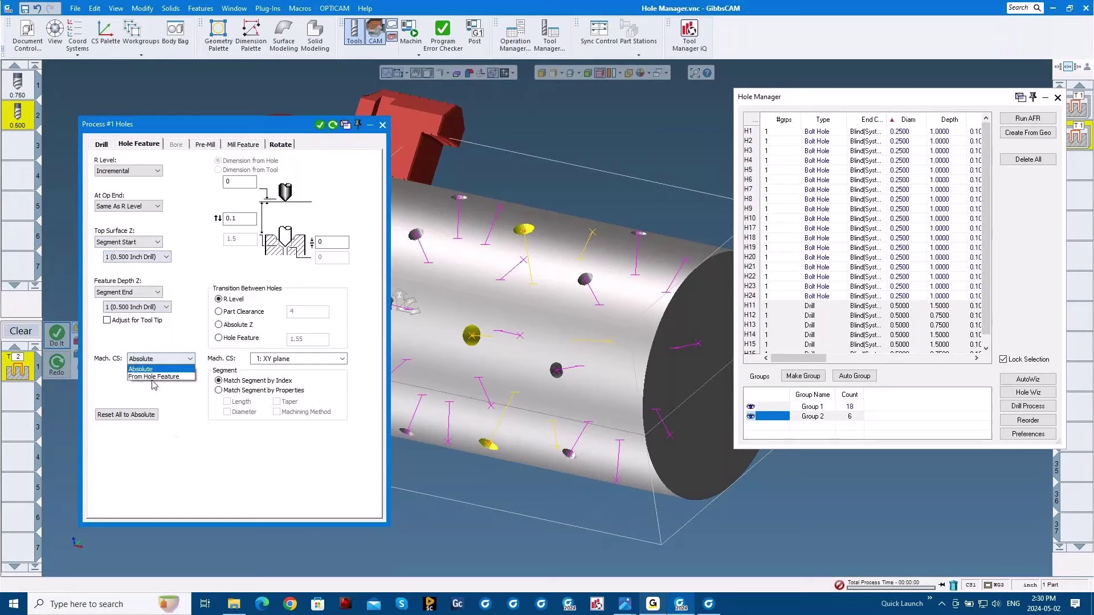
left_click(153, 377)
left_click(812, 417)
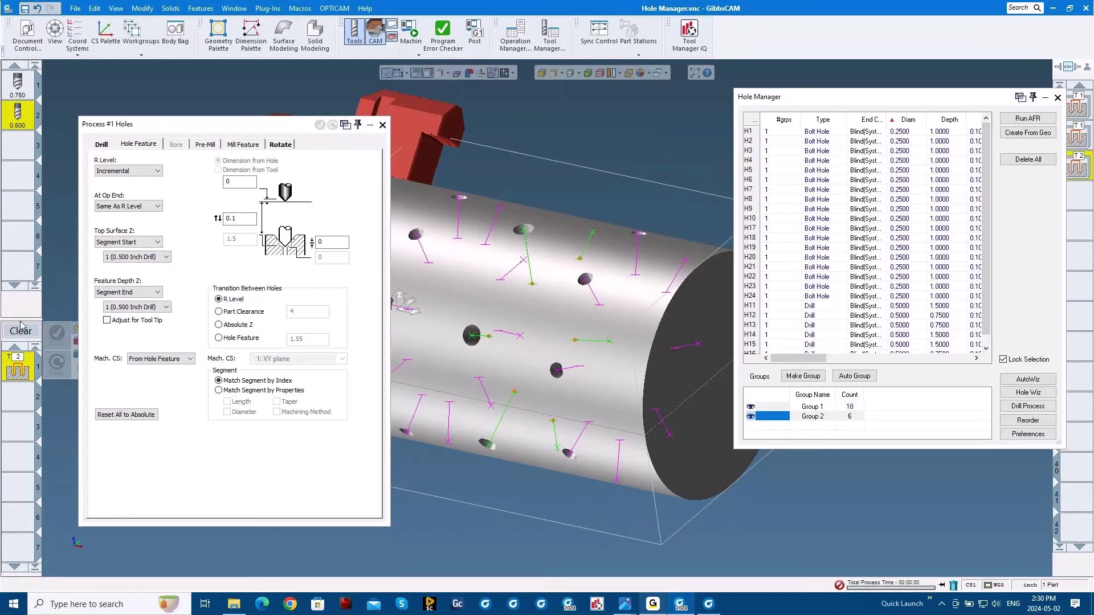
Clear the process list, load the saved 3 - 0.375 Drill process from the Hole Manager folder, and open its settings
left_click(34, 376)
right_click(4, 368)
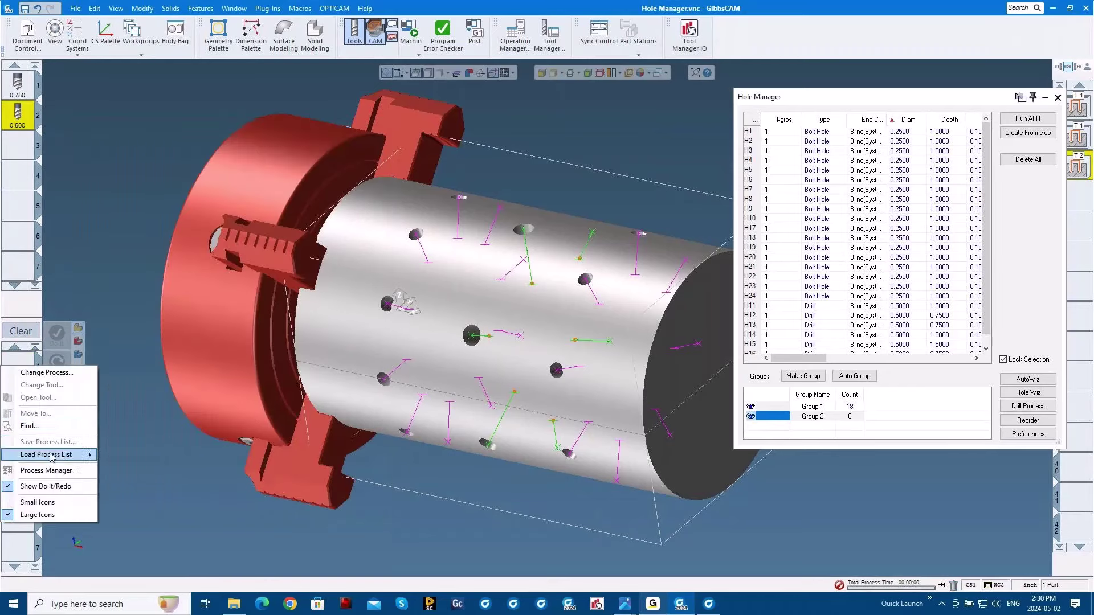
mouse_move(63, 454)
mouse_move(162, 488)
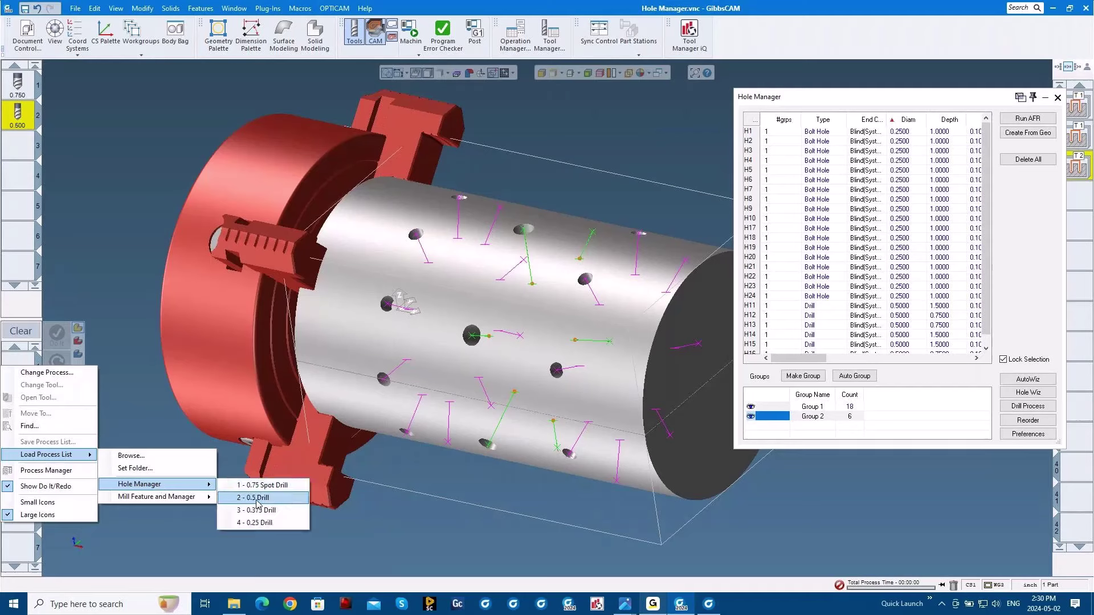
left_click(258, 516)
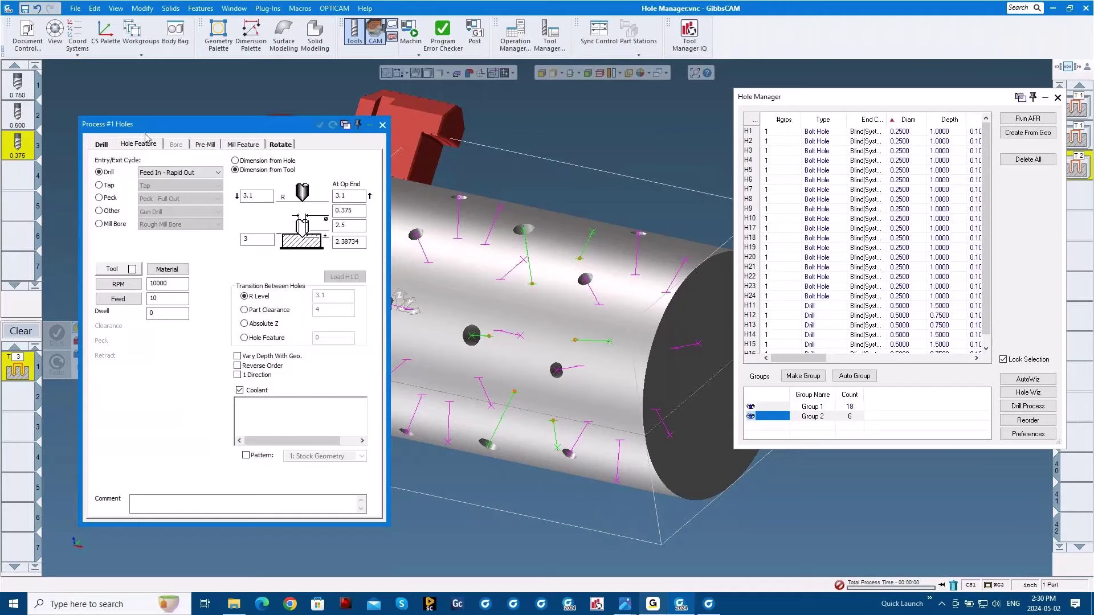
In the 0.375 drill's hole feature settings, set R Level to Incremental and At Op End to Same As R Level
left_click(139, 144)
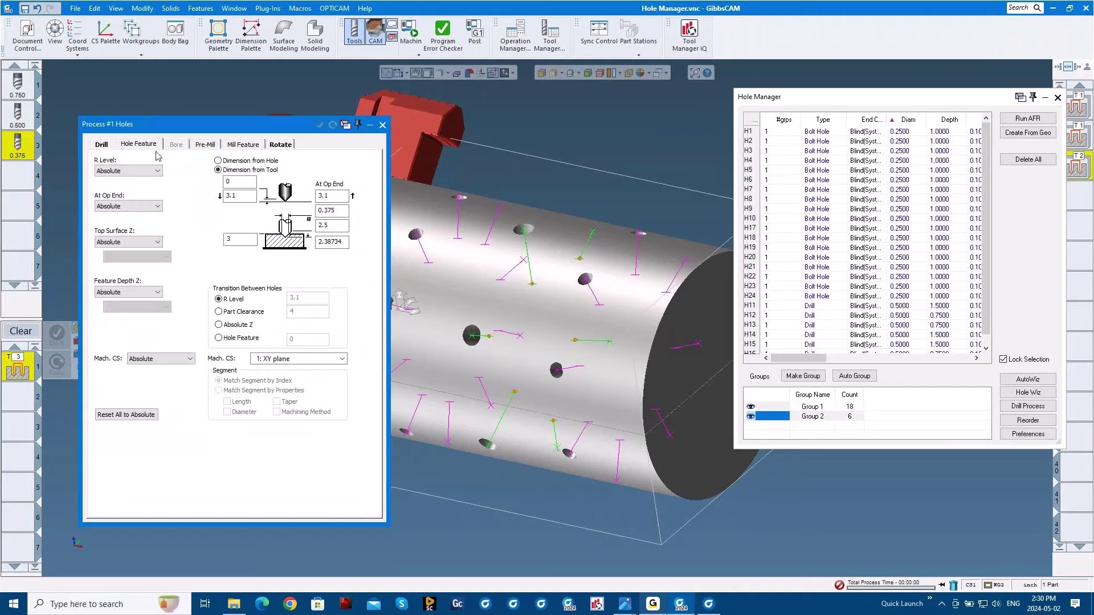
left_click(137, 171)
left_click(125, 189)
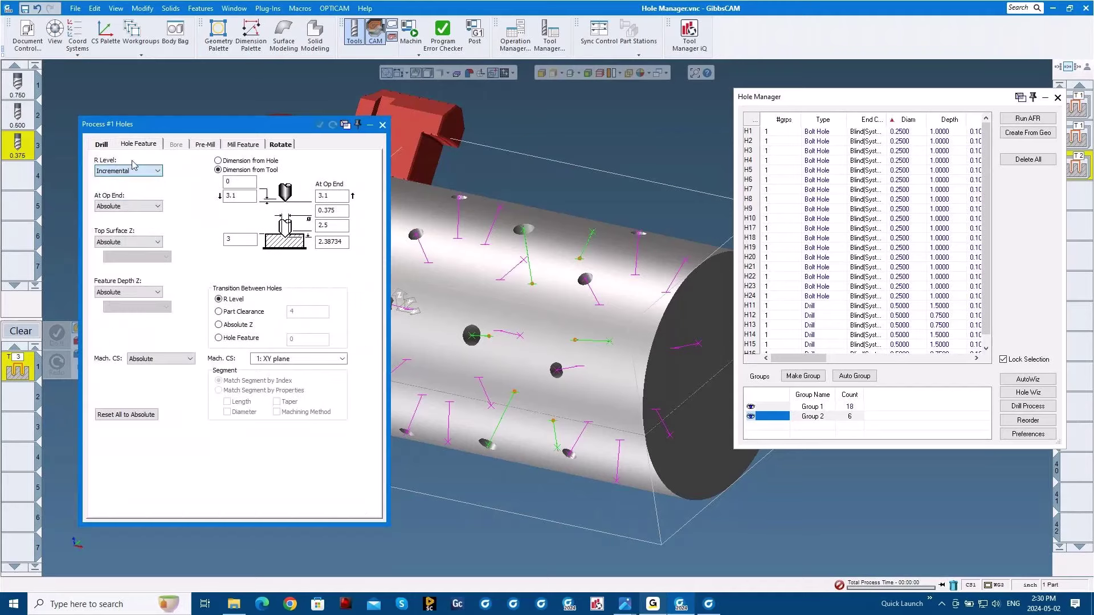
left_click(126, 205)
left_click(122, 228)
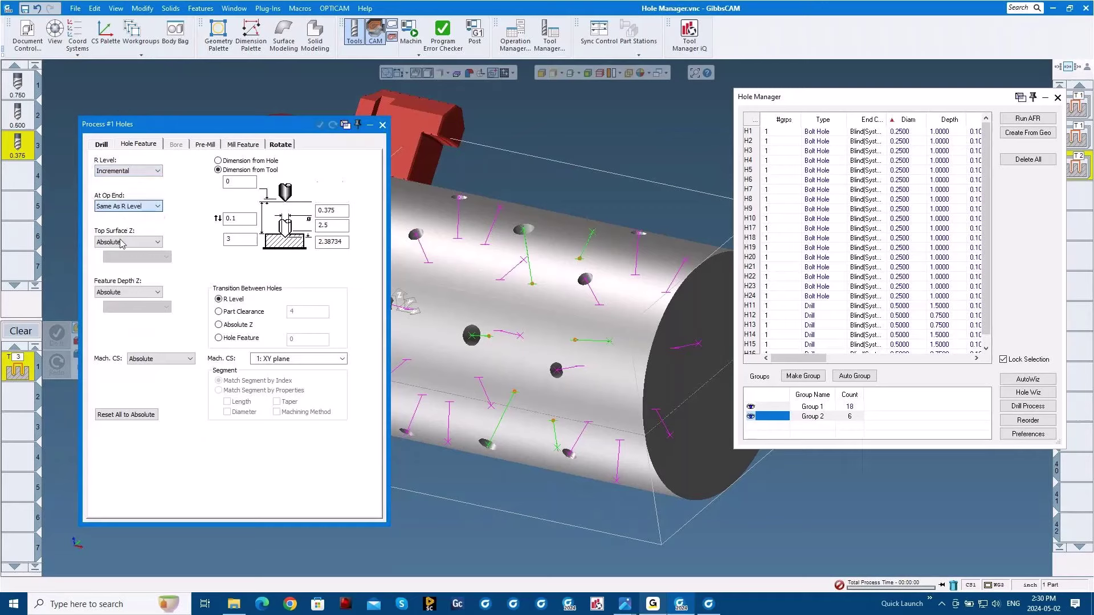
With Group 1 selected, set the 0.375 drill's Top Surface Z to Segment Start of segment 1 (0.375 Inch Bore)
left_click(118, 244)
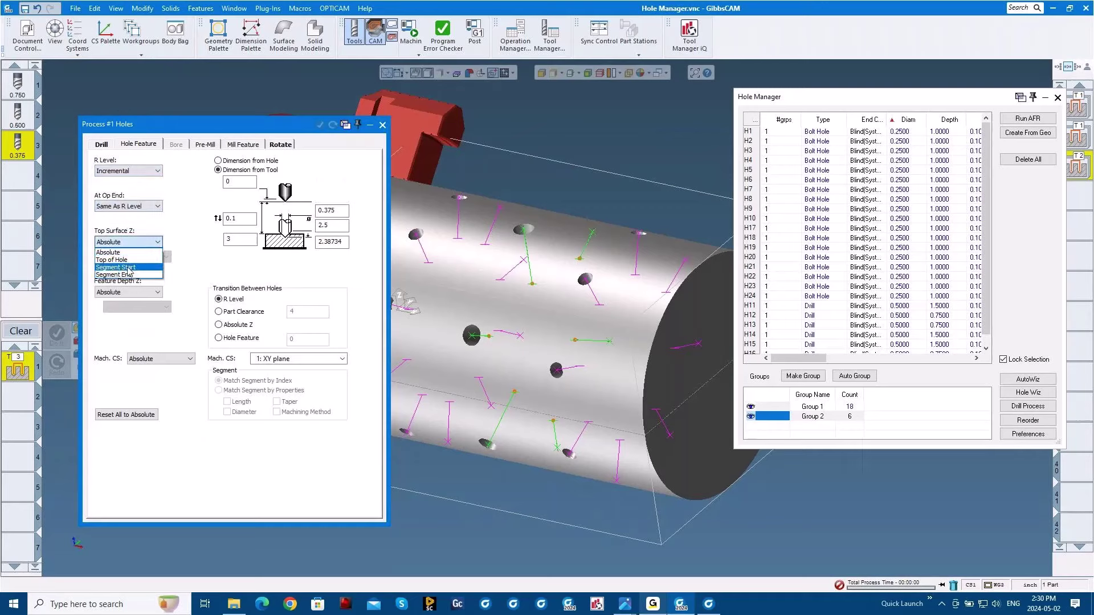
left_click(128, 267)
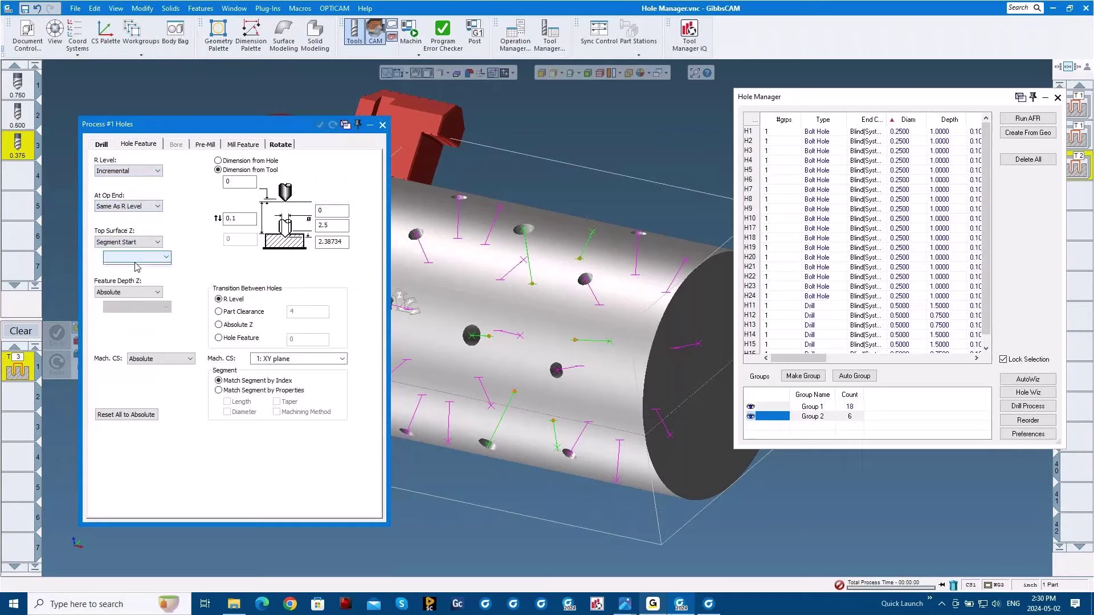
left_click(819, 407)
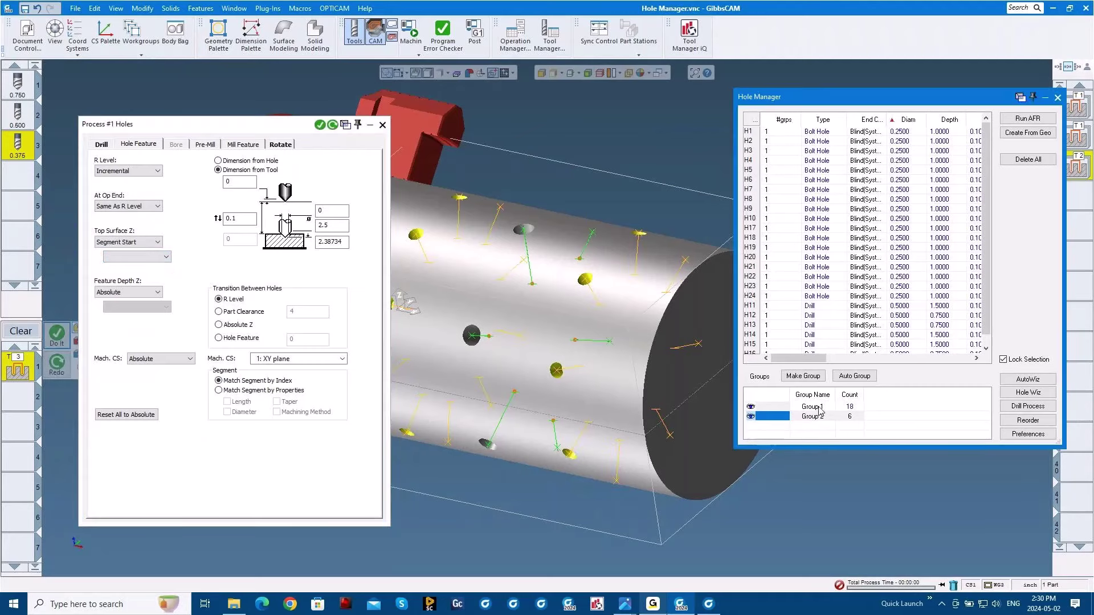
left_click(16, 372)
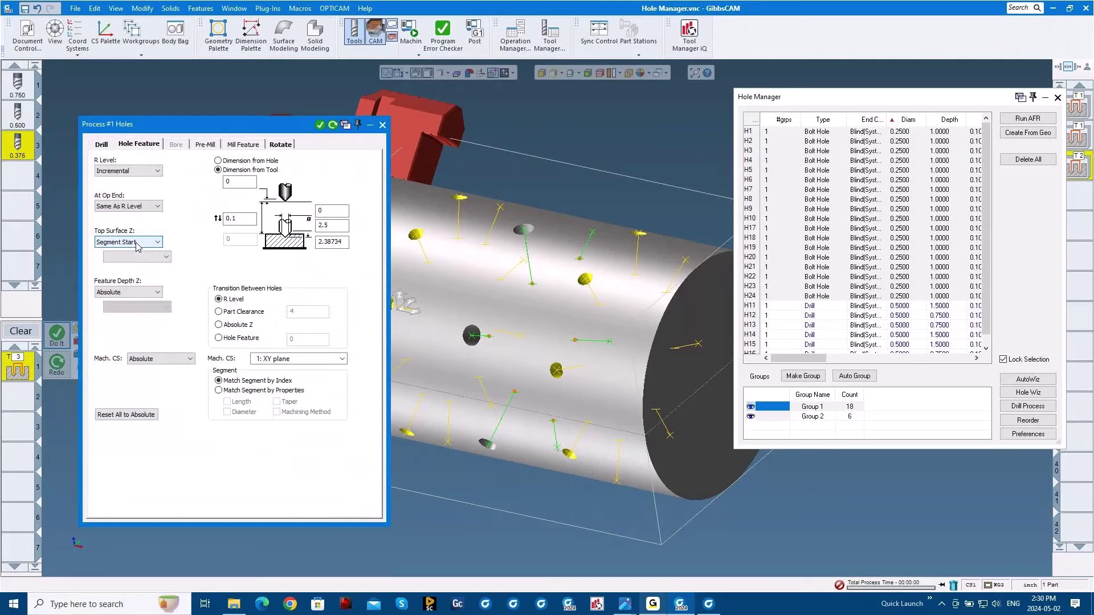
left_click(143, 242)
left_click(152, 257)
left_click(154, 257)
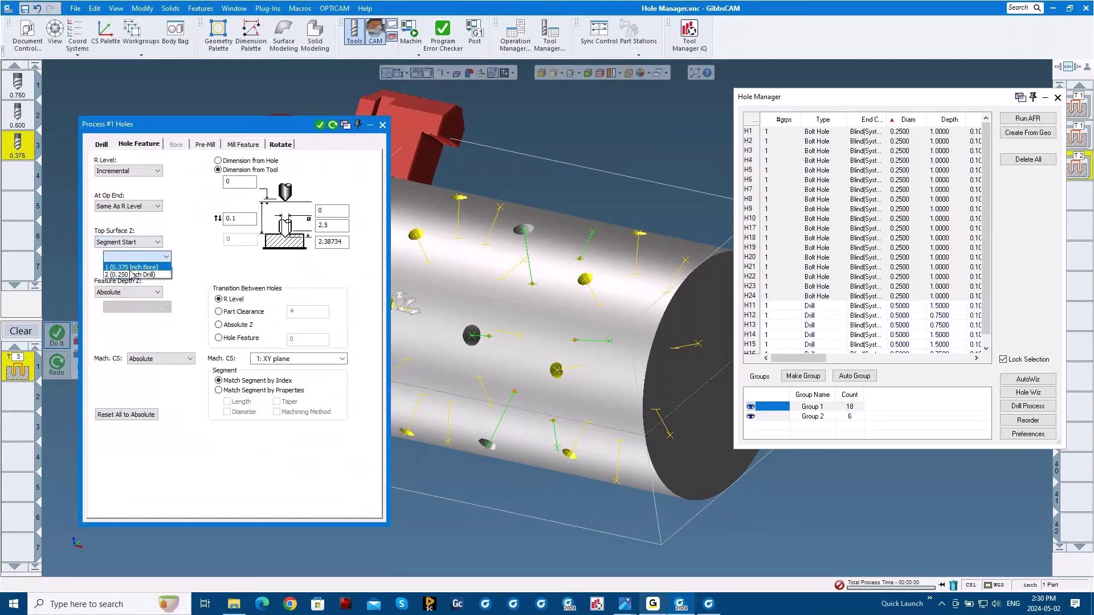
left_click(135, 275)
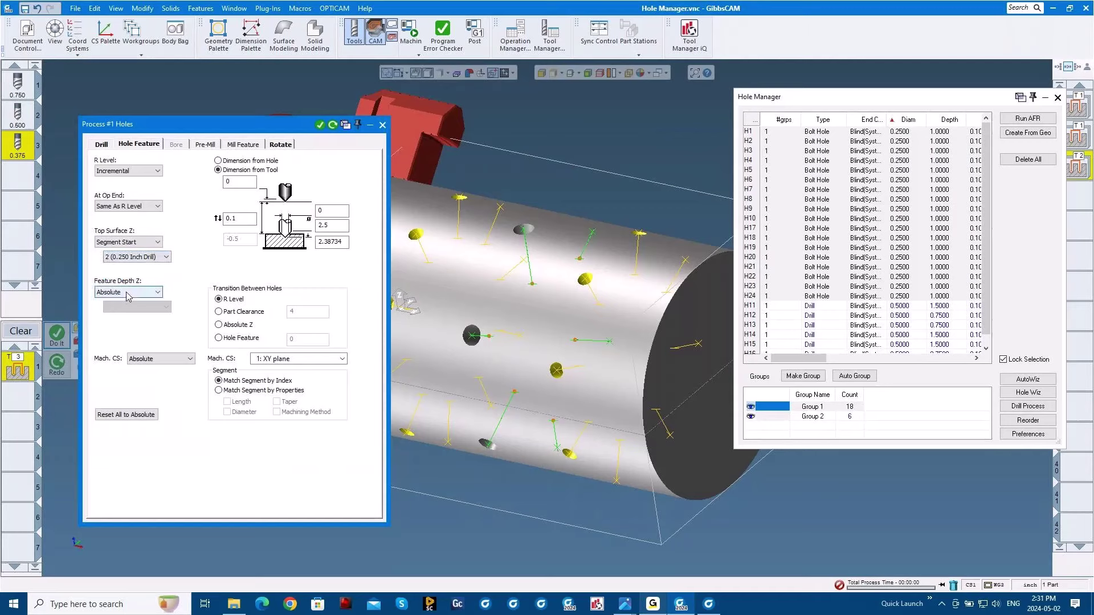
left_click(134, 257)
left_click(125, 267)
Set Feature Depth Z to Segment End of 1 (0.375 Inch Bore) and Mach. CS to From Hole Feature, and generate Group 1's drilling operation
left_click(125, 293)
left_click(119, 335)
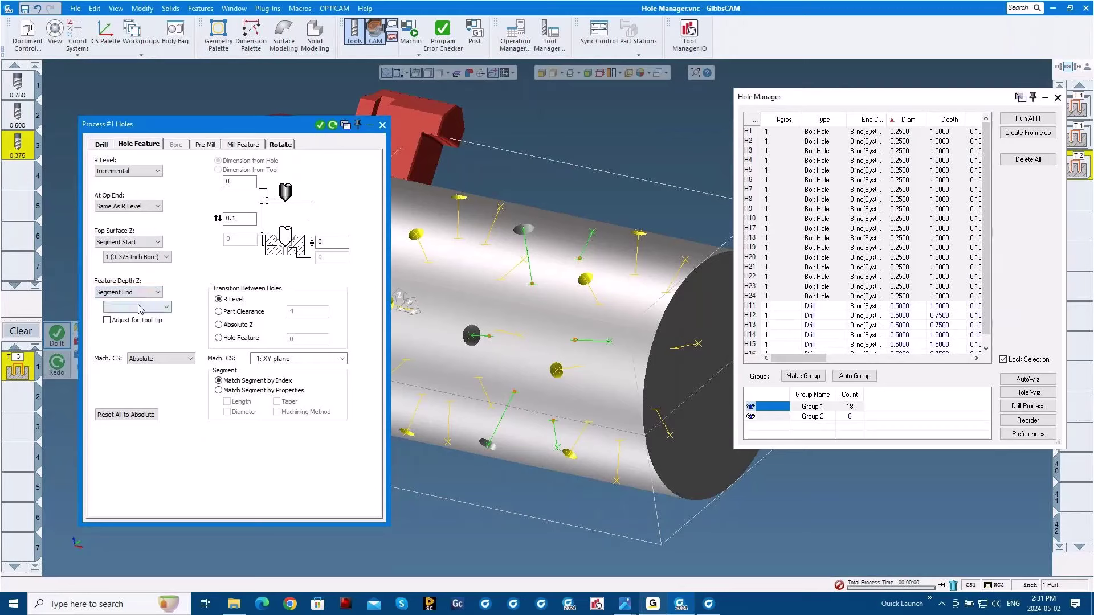
left_click(137, 307)
left_click(131, 317)
left_click(160, 359)
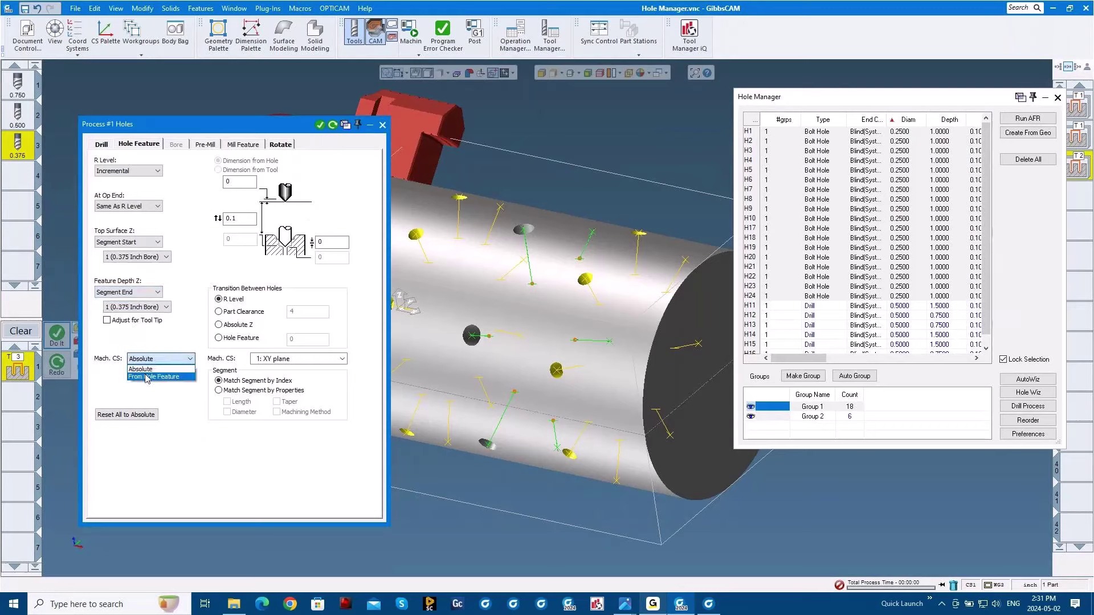
left_click(154, 378)
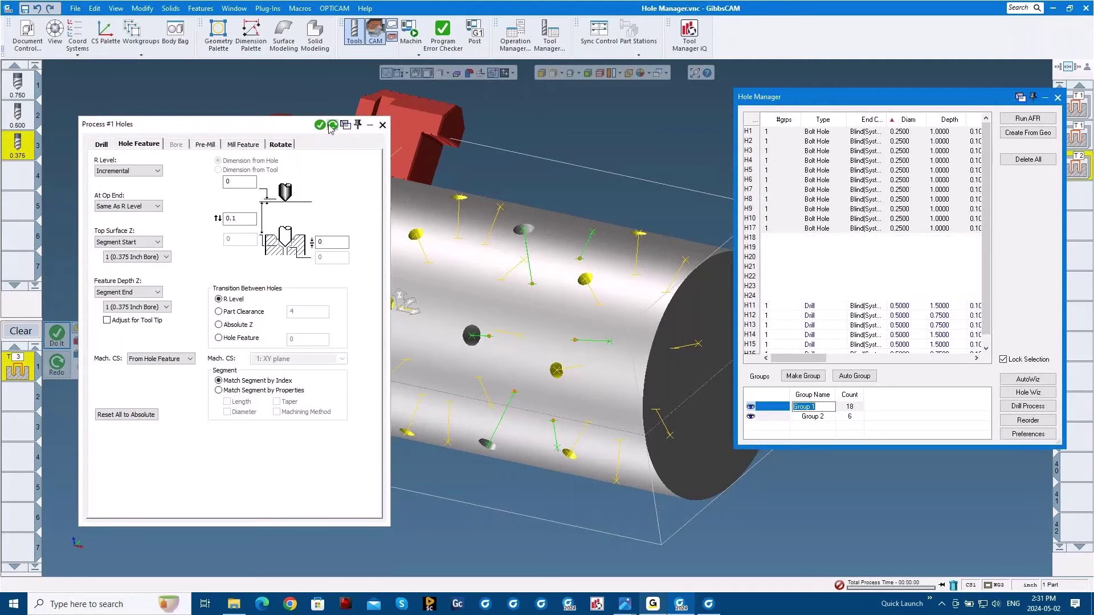
left_click(320, 125)
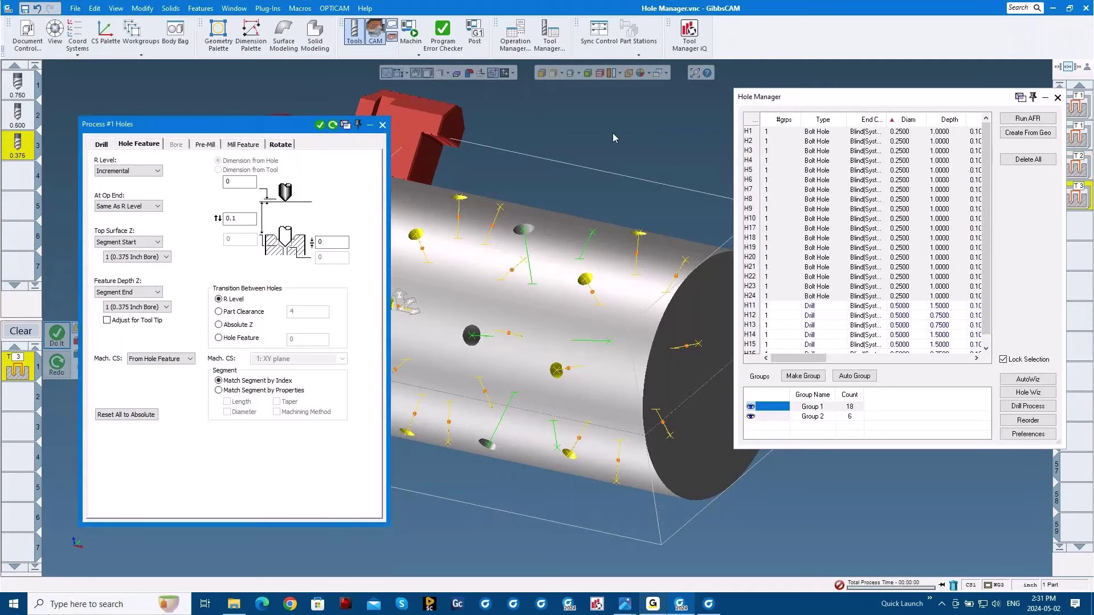
Clear the process list, load the saved 0.250 drill process from the Hole Manager folder, and open its settings
right_click(17, 365)
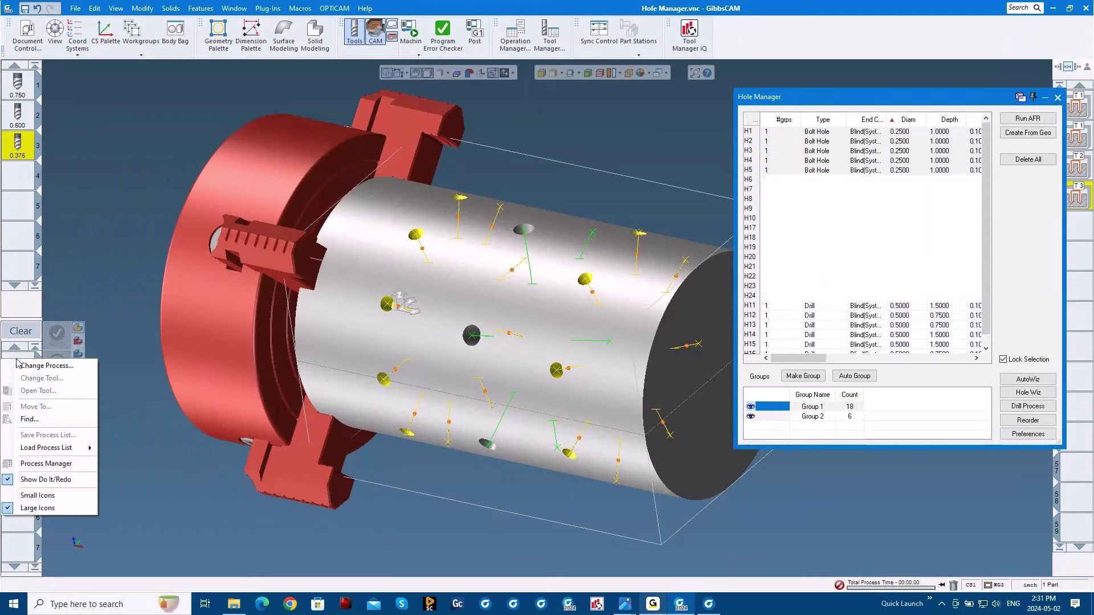
mouse_move(56, 448)
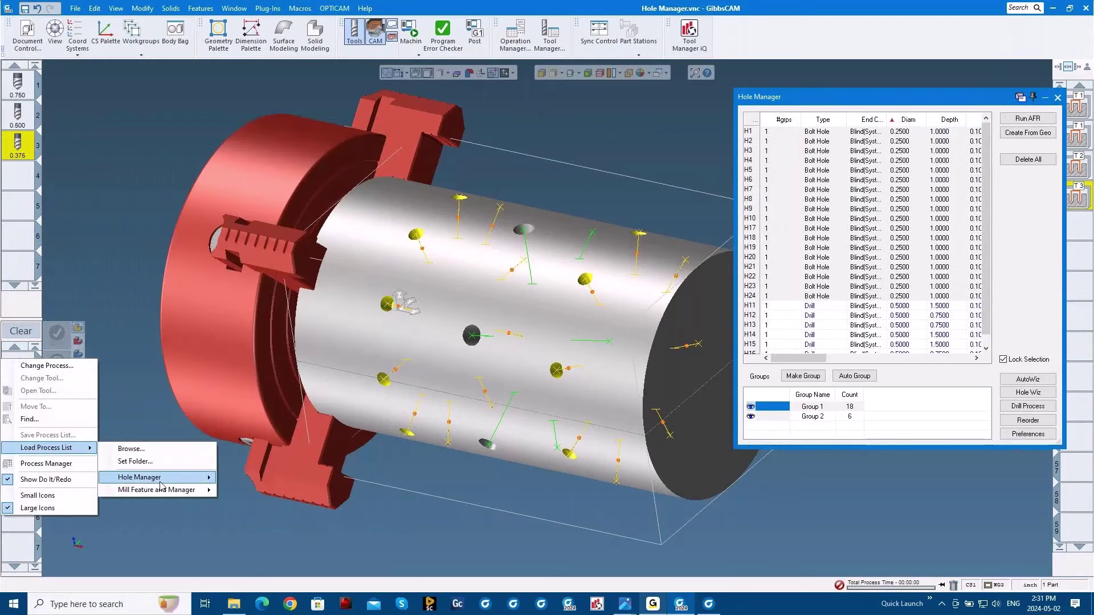
mouse_move(161, 478)
left_click(265, 514)
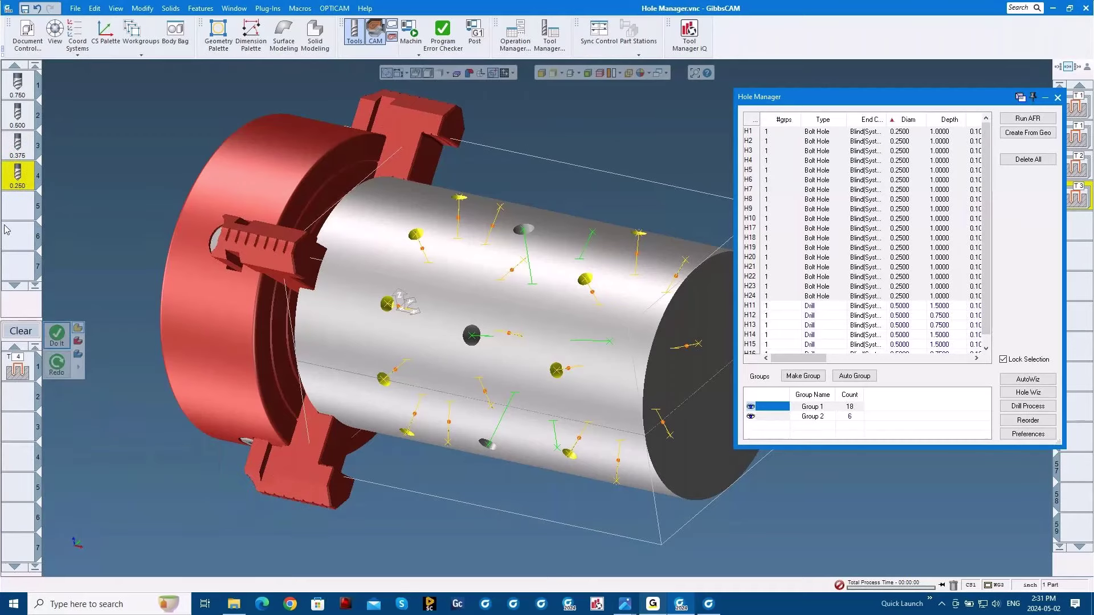
left_click(18, 372)
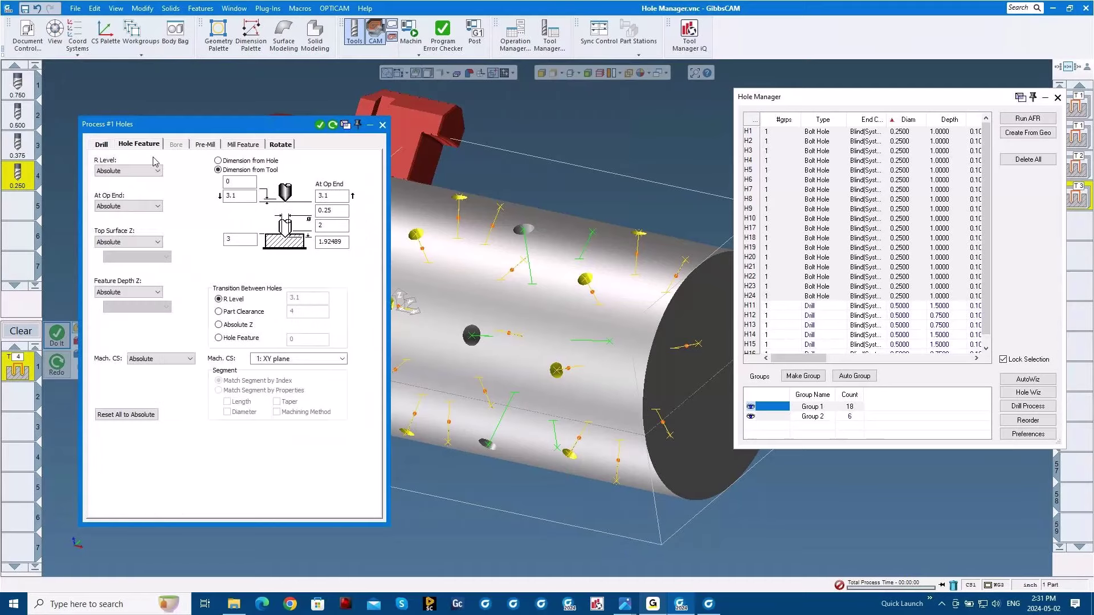
In the 0.250 drill's hole feature settings, set R Level to Incremental and At Op End to Same As R Level
left_click(127, 171)
left_click(117, 186)
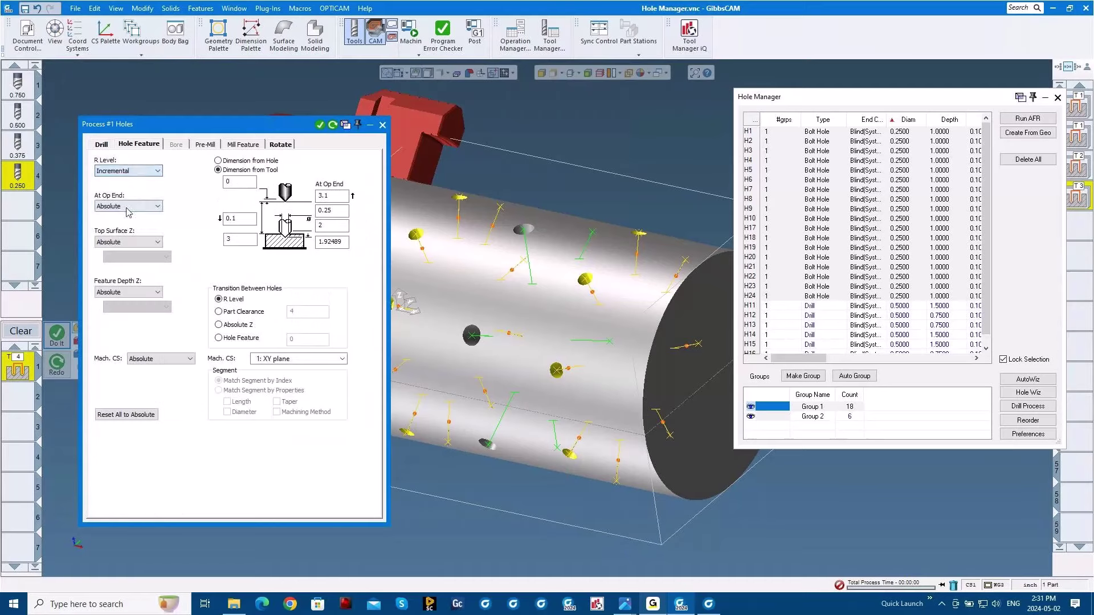
left_click(130, 207)
left_click(117, 224)
Set the 0.250 drill's Top Surface Z to Segment Start of 1 (0.375 Inch Bore) and Feature Depth Z to Segment End
left_click(128, 242)
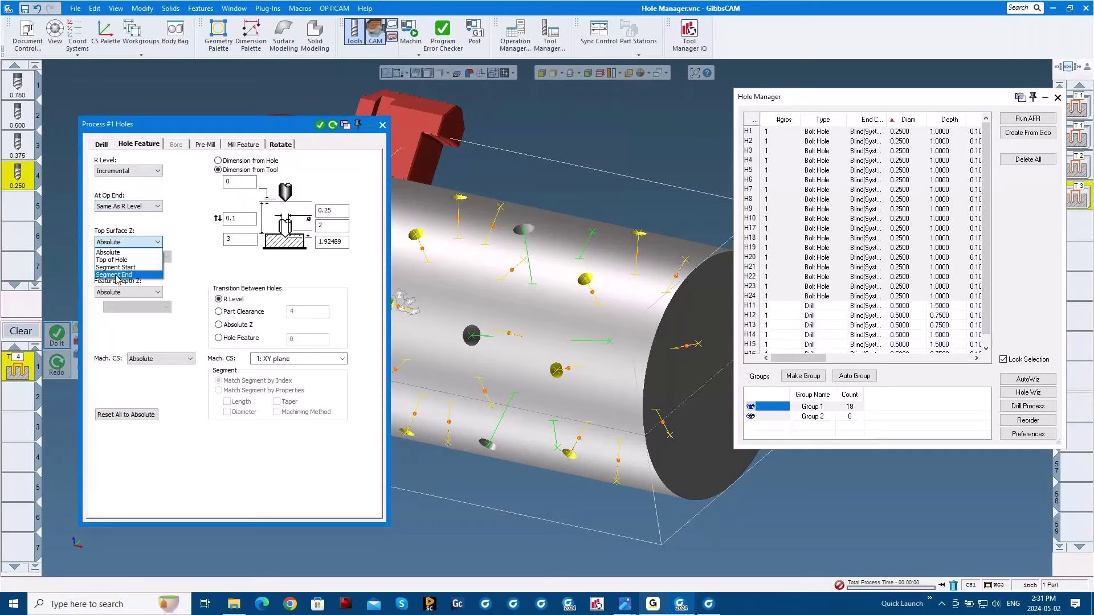
left_click(130, 281)
left_click(136, 257)
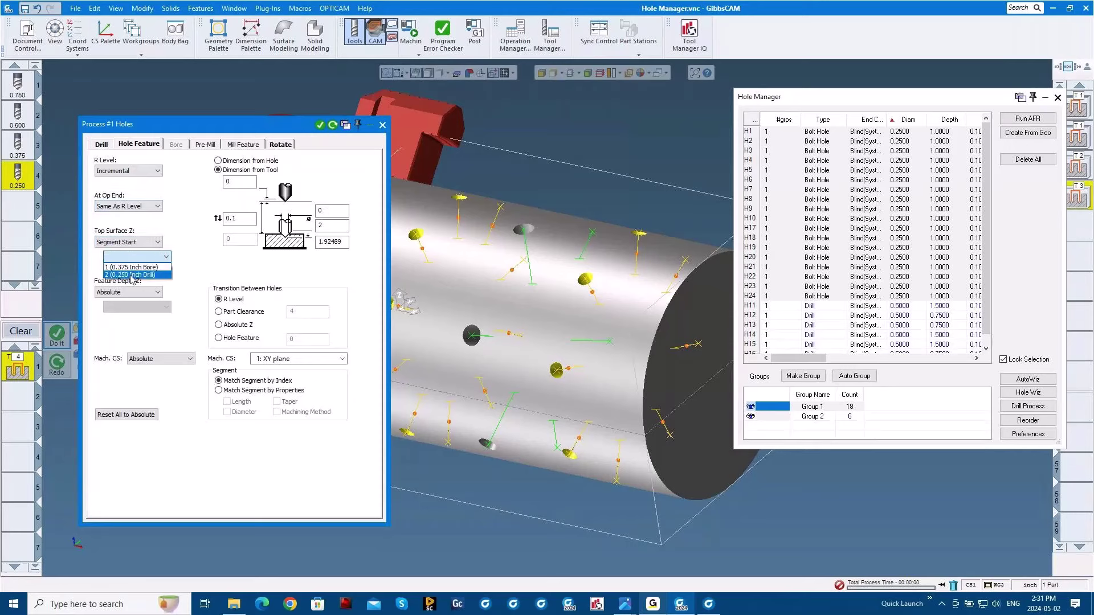
left_click(133, 274)
left_click(125, 292)
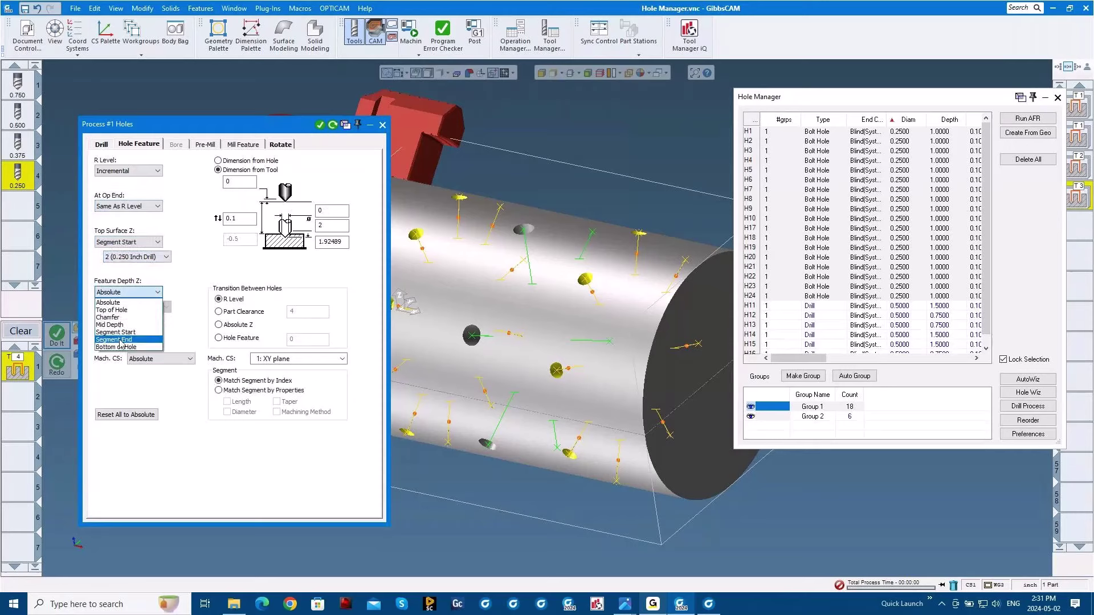
left_click(135, 340)
left_click(127, 293)
left_click(138, 257)
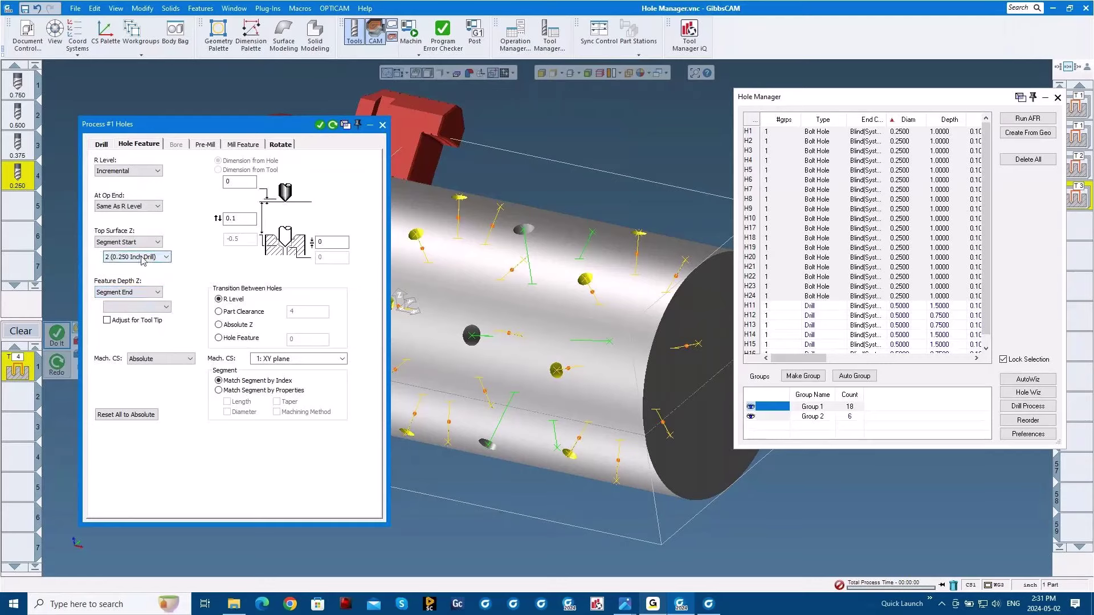
left_click(138, 257)
left_click(137, 267)
Assign segment 2 (0.250 Inch Drill) to the Segment End reference of Feature Depth Z
left_click(127, 293)
left_click(135, 341)
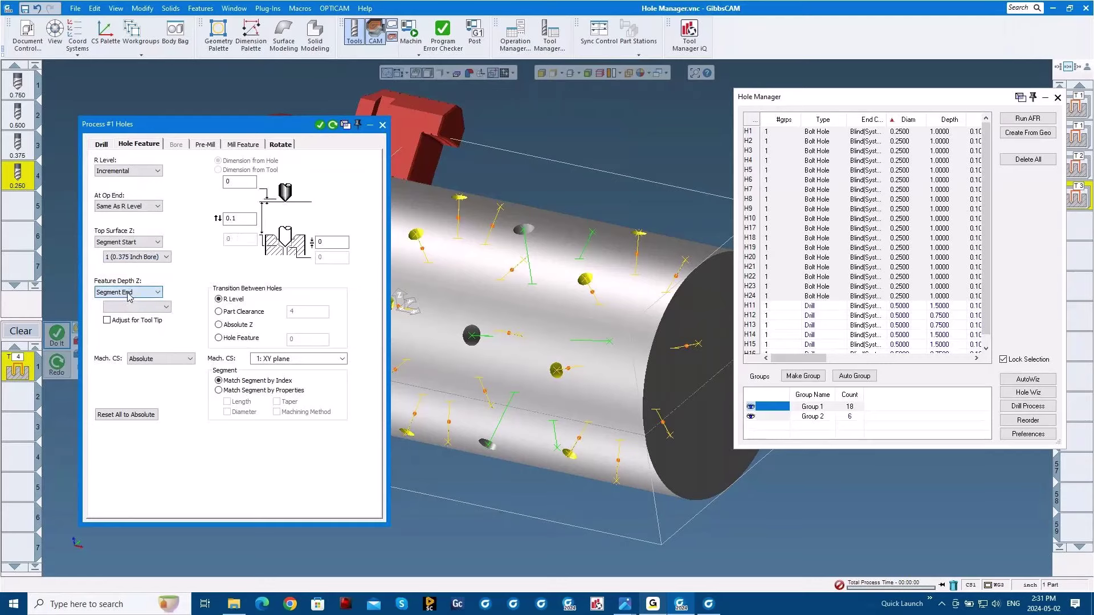
left_click(136, 307)
left_click(133, 323)
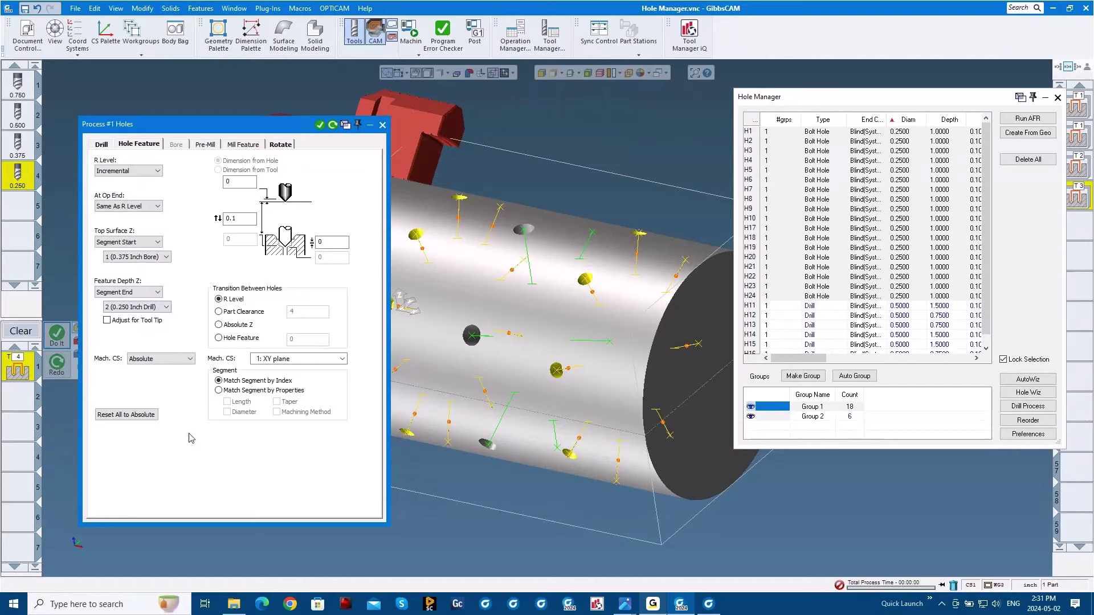
Generate Group 1's 0.250 drilling operation with Mach. CS set to From Hole Feature
left_click(812, 411)
left_click(812, 407)
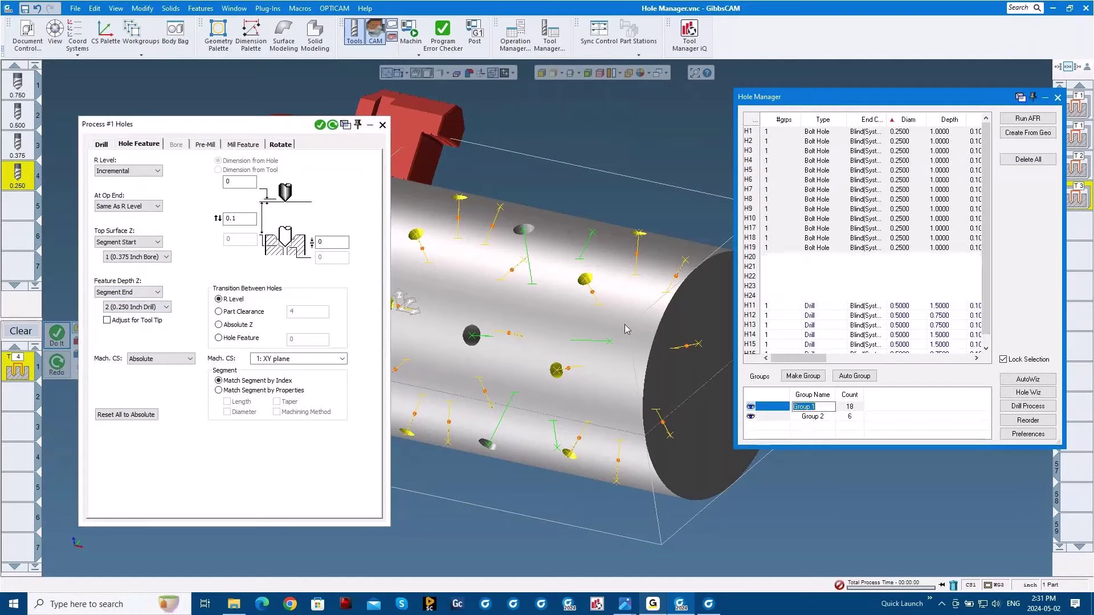
left_click(320, 125)
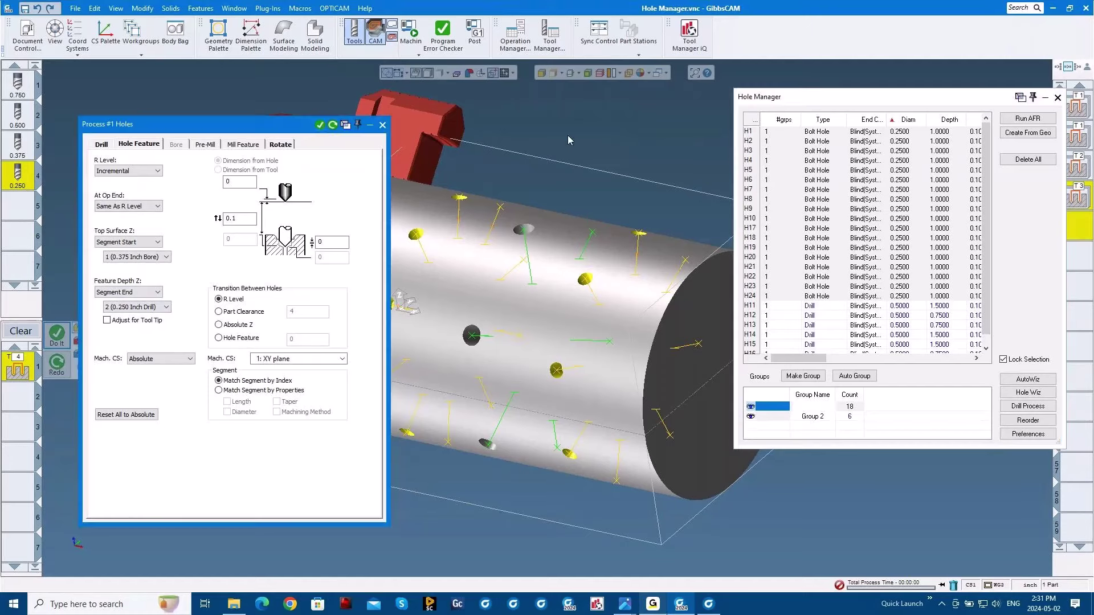
left_click(162, 359)
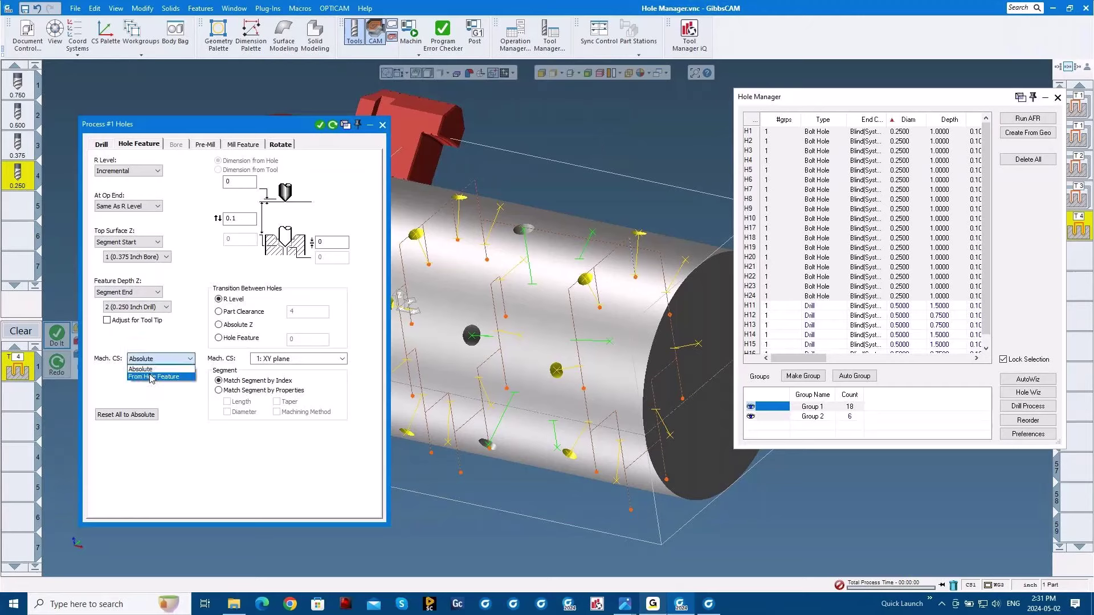
left_click(152, 379)
left_click(333, 126)
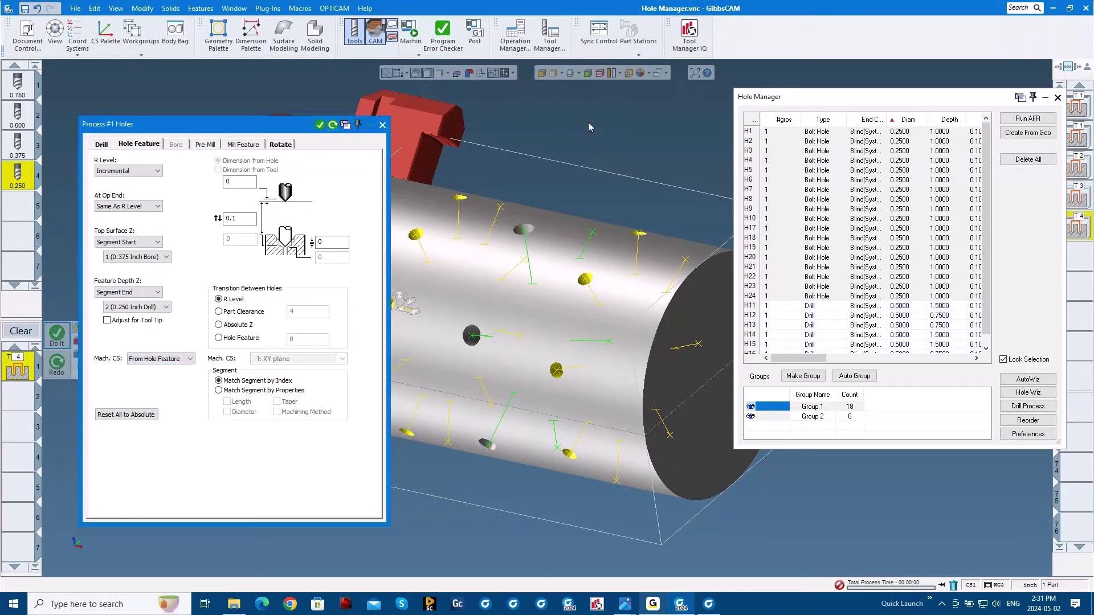
Run the machine simulation of all drilling operations and examine the drilled holes on the cylinder
left_click(418, 38)
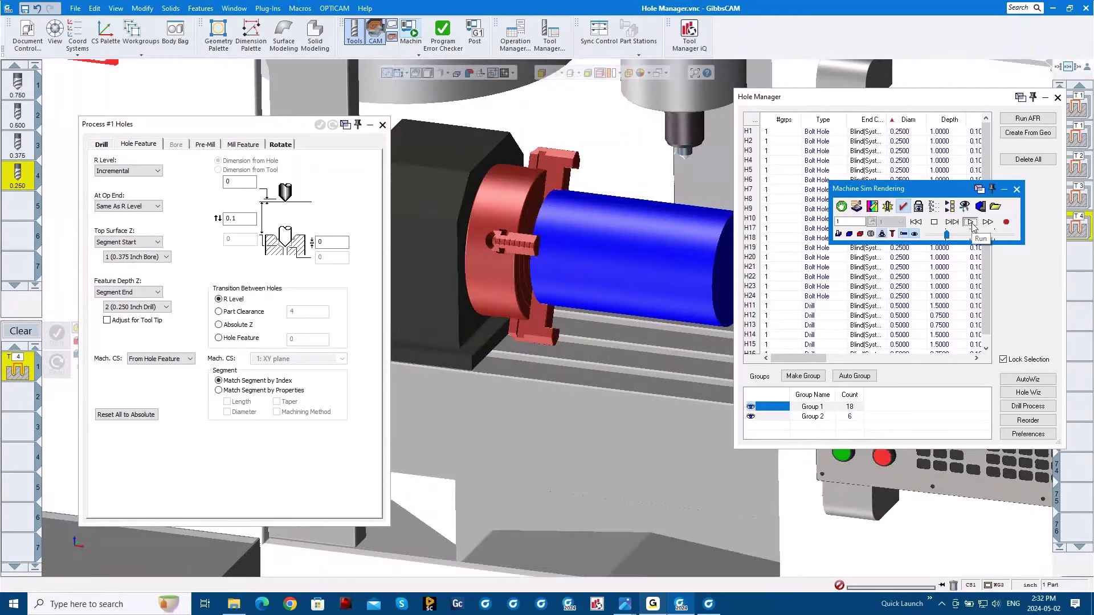
left_click(971, 224)
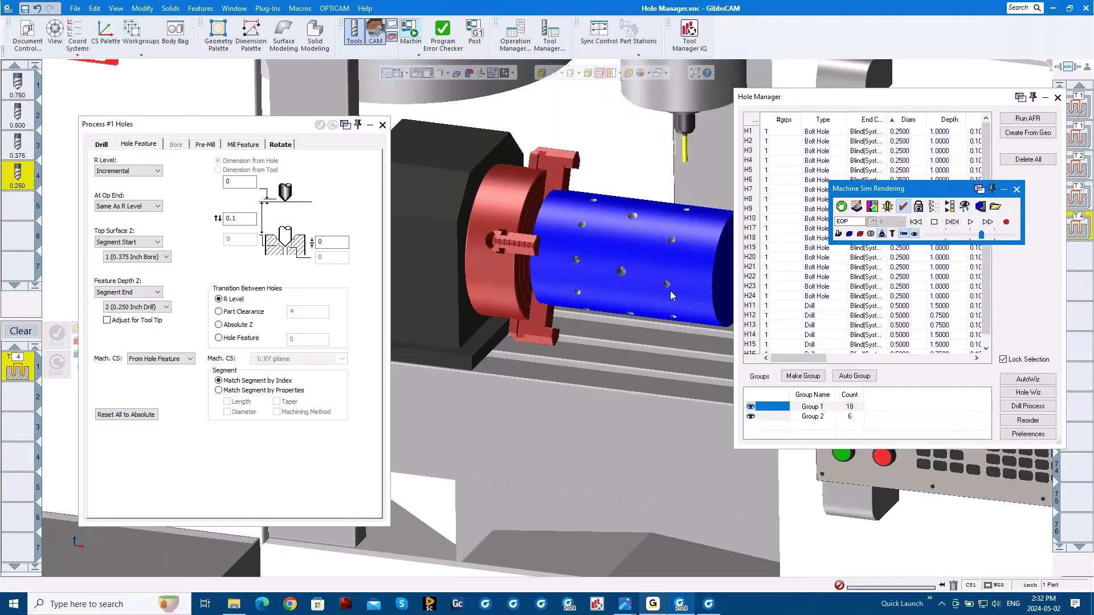
left_click_drag(615, 251, 551, 220)
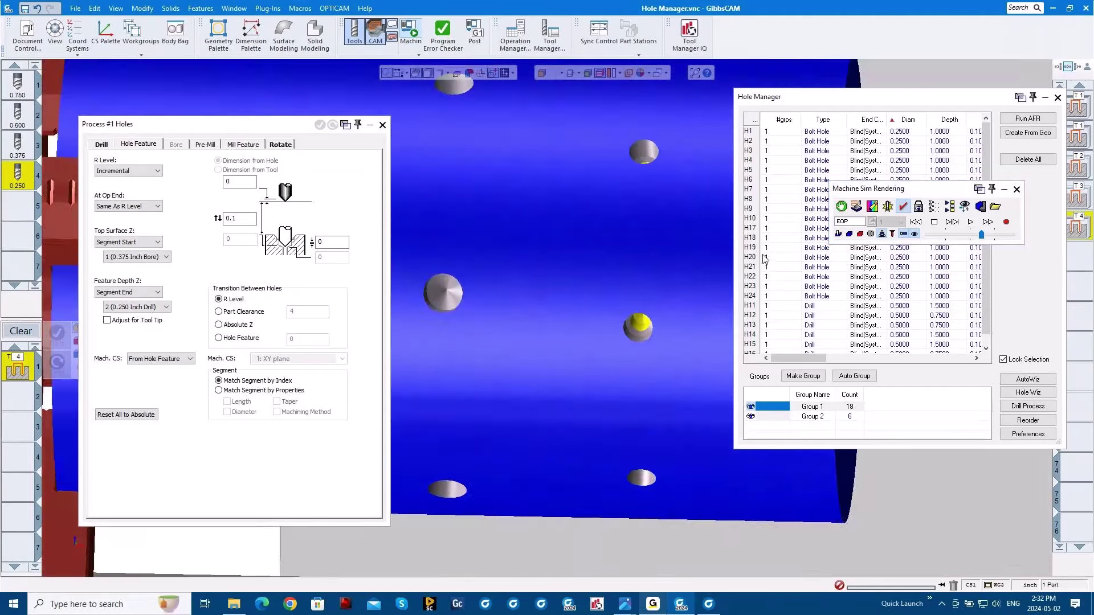
scroll(658, 272, "down", 5)
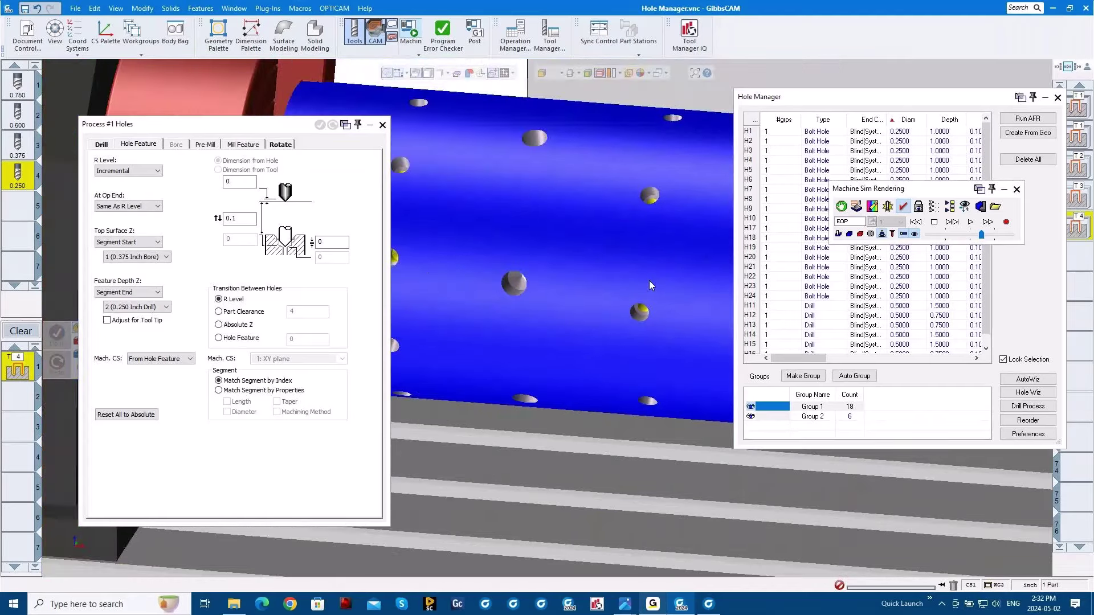
scroll(560, 353, "down", 2)
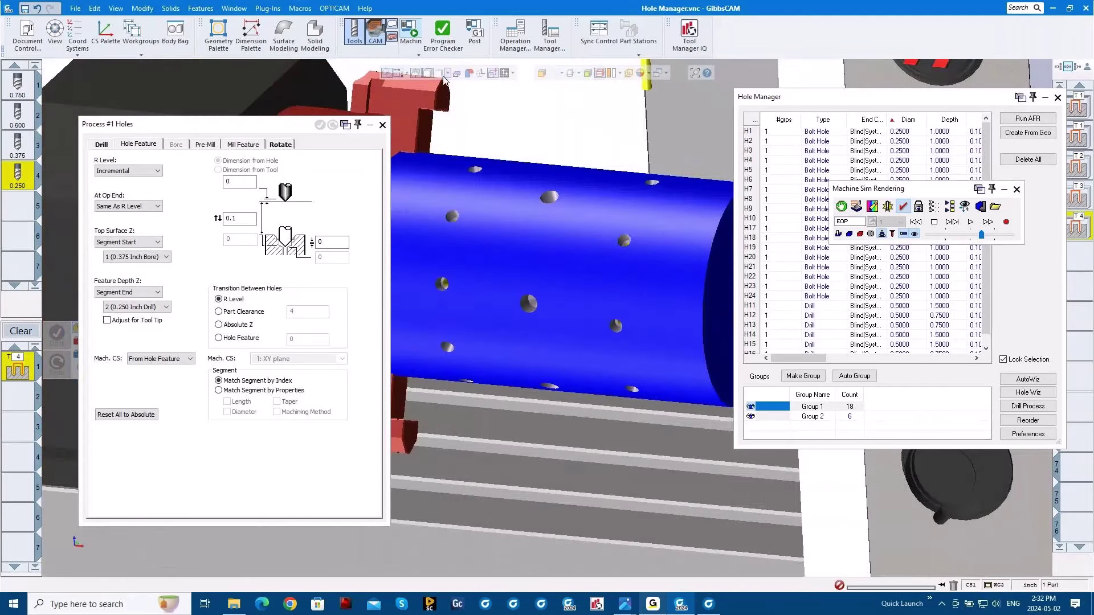
Close the process settings and Hole Manager, inspect the whole simulated part, and exit the machine simulation
left_click(383, 125)
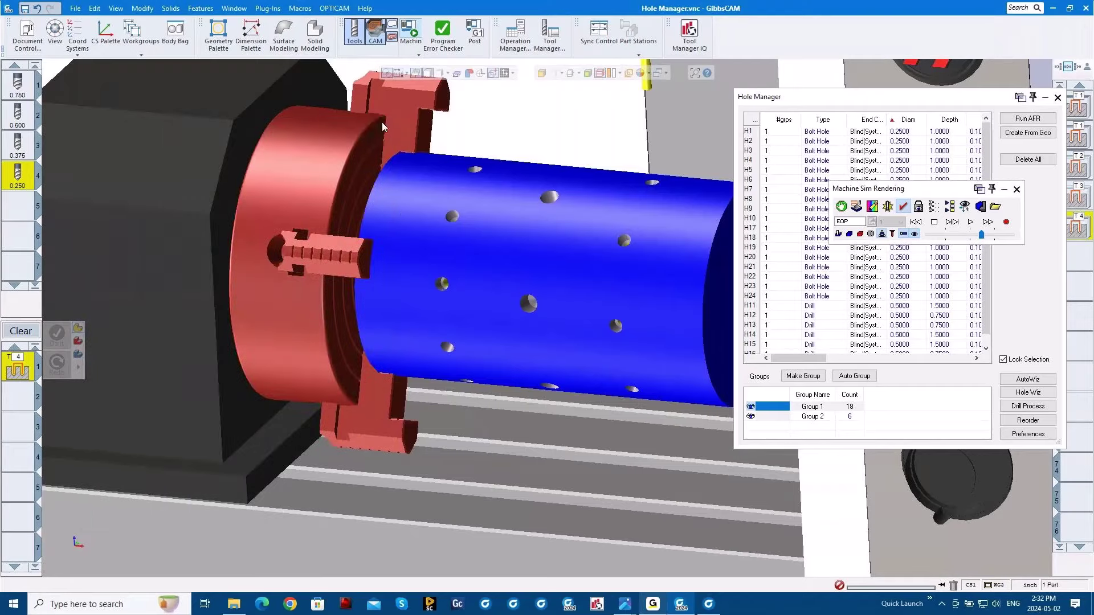
left_click(1058, 98)
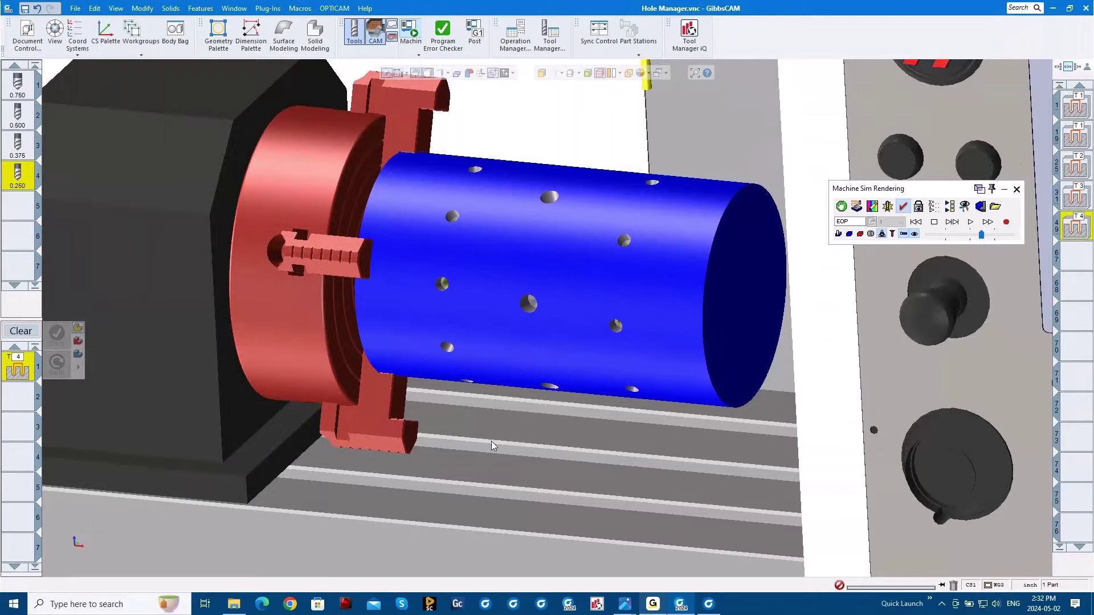
middle_click_drag(492, 441, 837, 311)
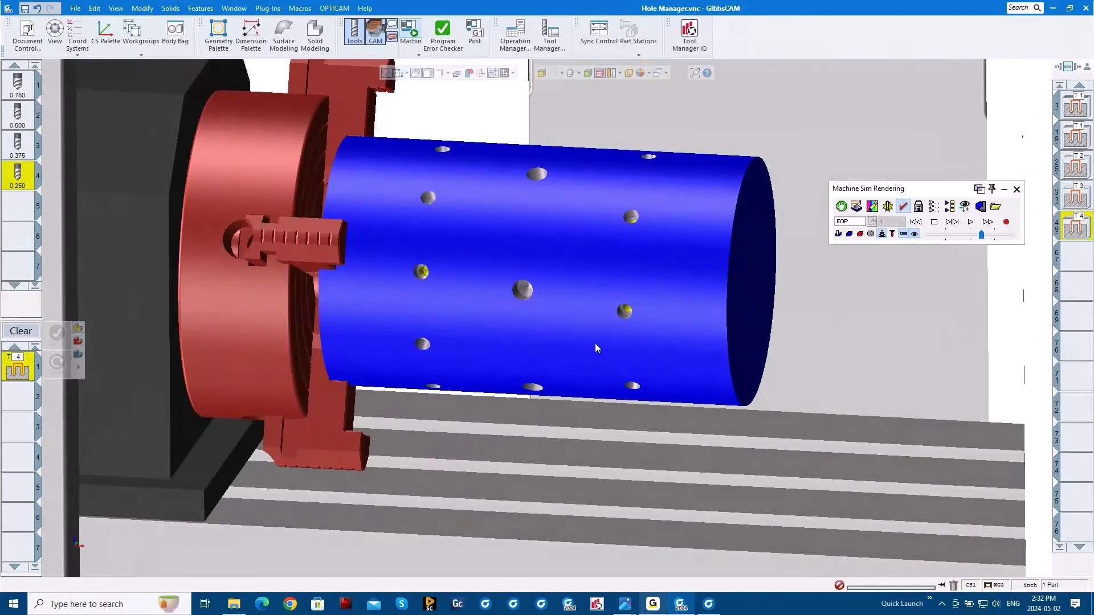
middle_click_drag(596, 348, 605, 359, "shift")
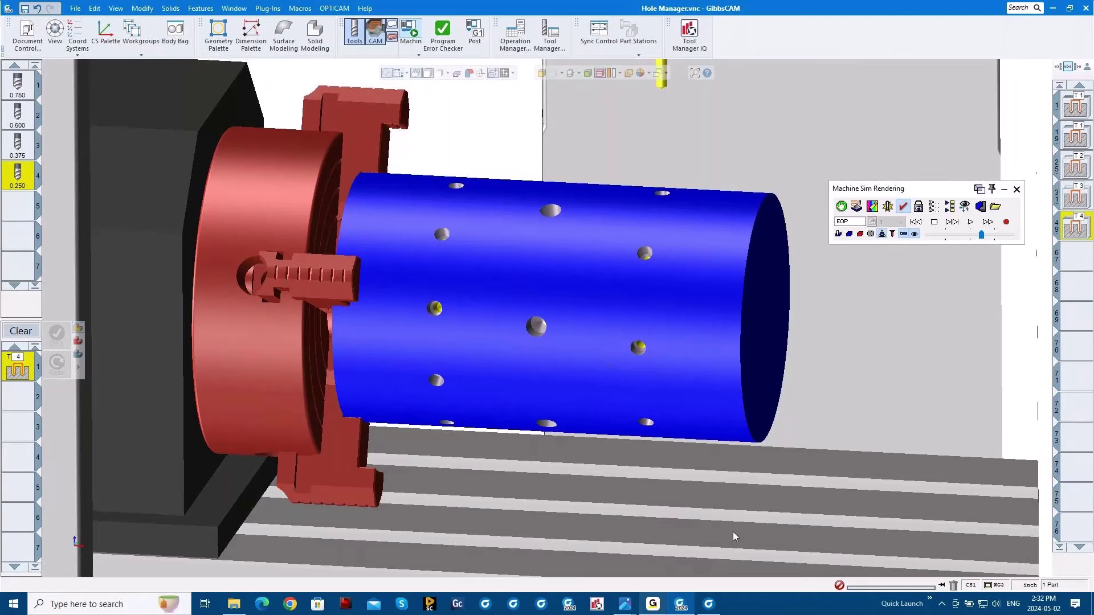
left_click(1016, 190)
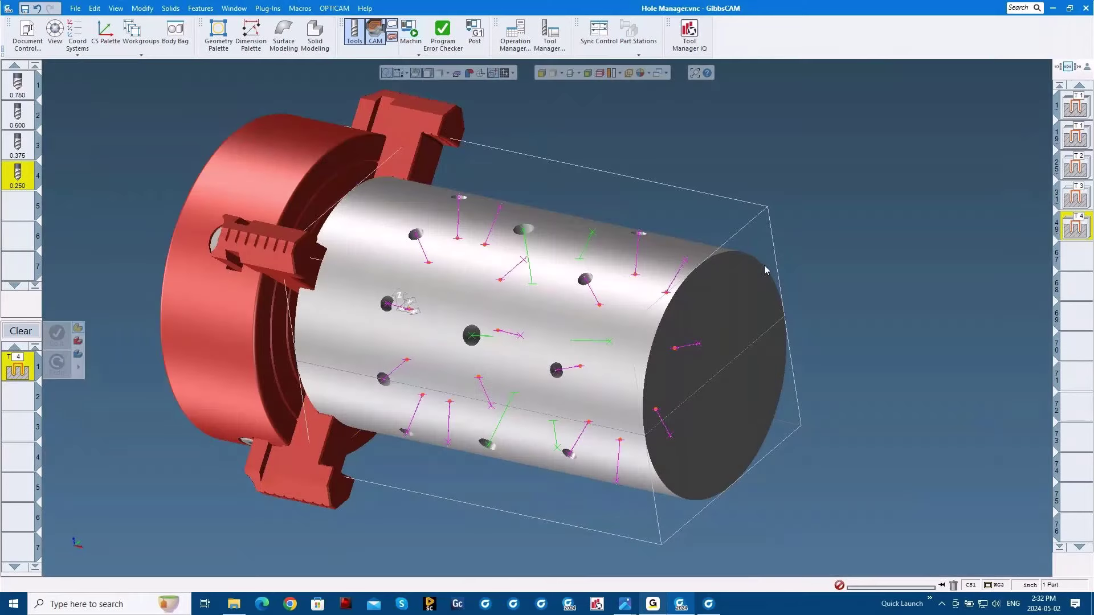
Switch to the other GibbsCAM window and accept the metric drawing dimensions for COOLING INSERT Part Family 1
left_click(710, 605)
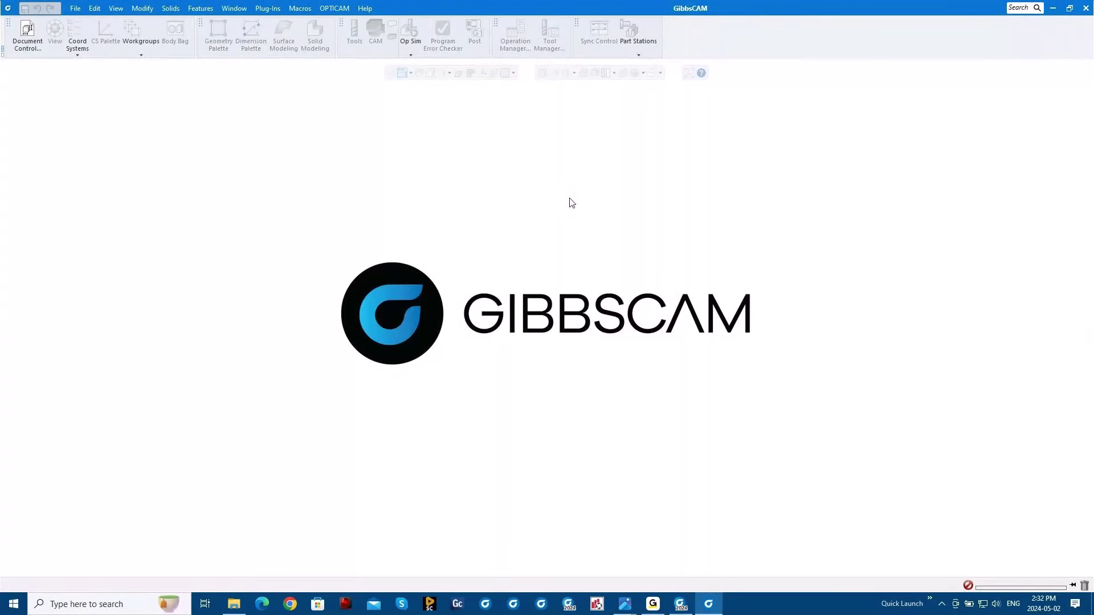
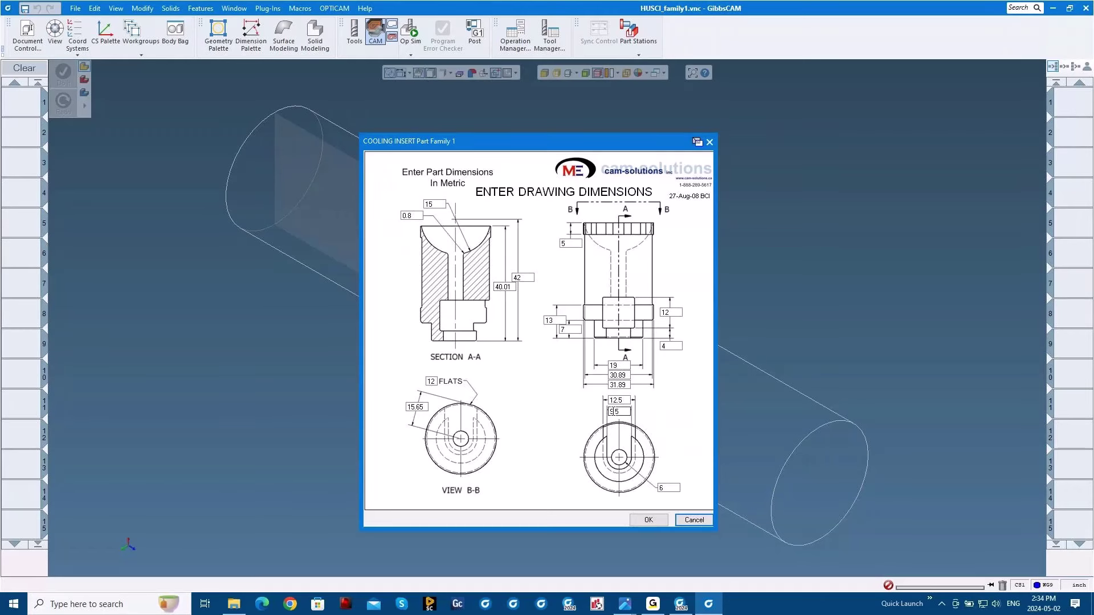
left_click(648, 521)
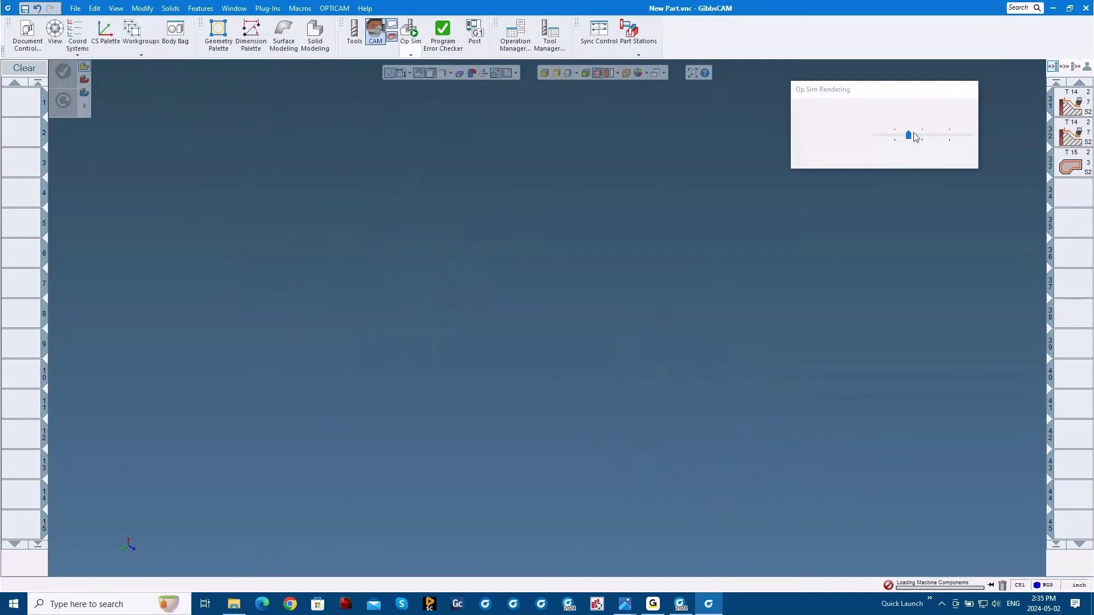
Play the Op Sim of the cooling insert's machining to the end, adjusting the playback speed and toggling the cut-away view
left_click(925, 122)
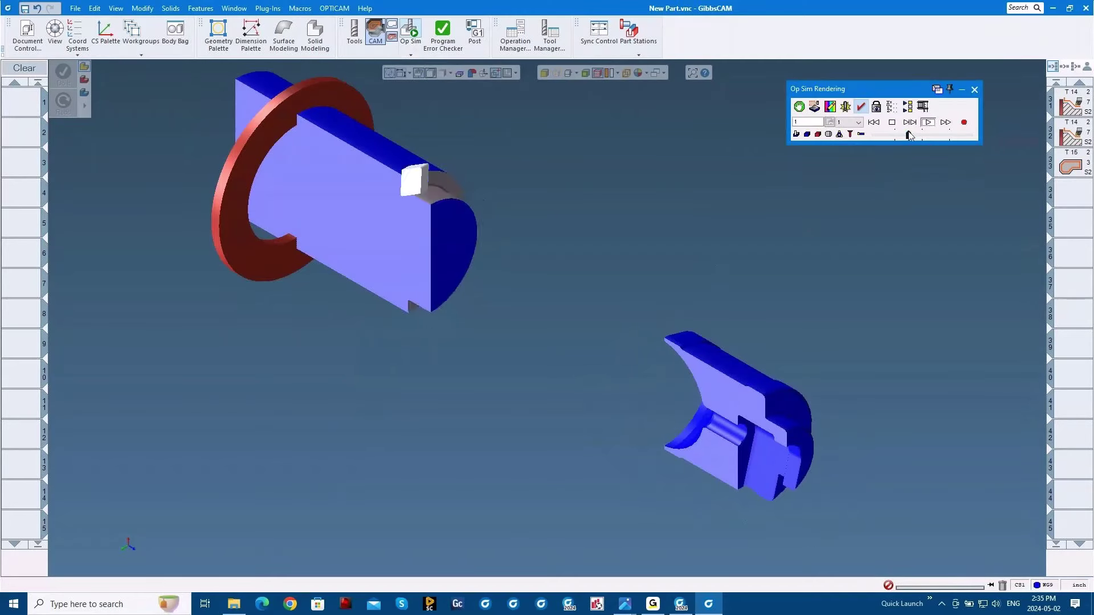
left_click_drag(908, 136, 922, 138)
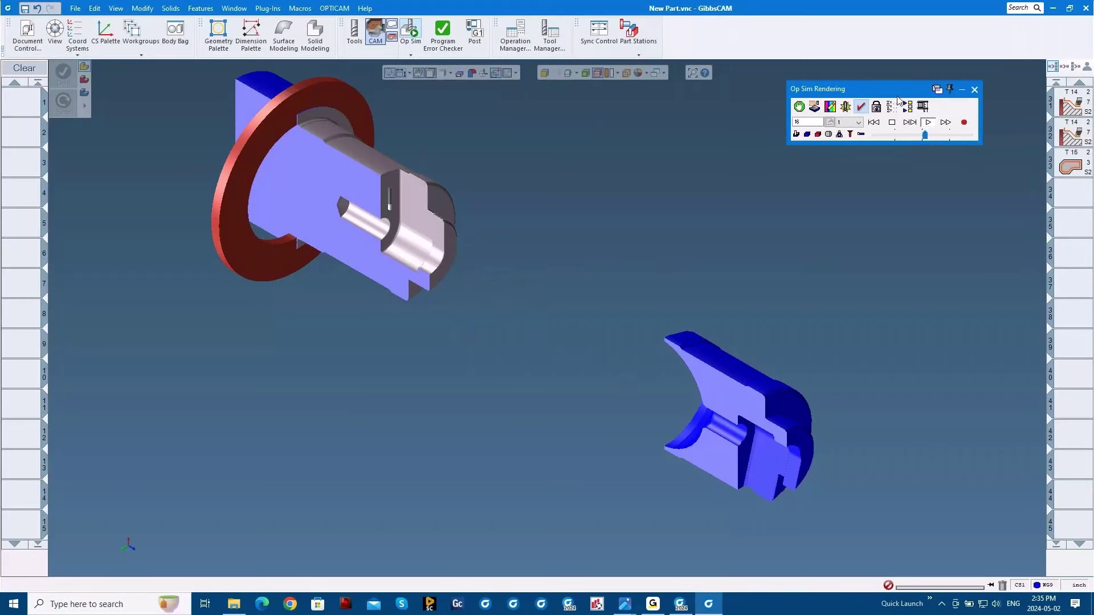
left_click(829, 134)
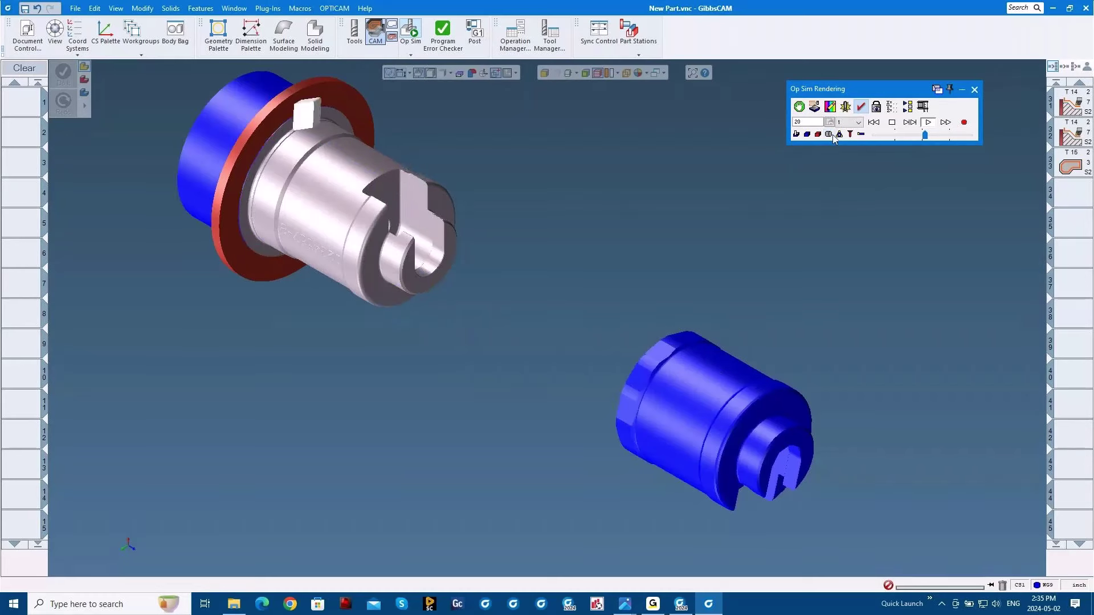
left_click(829, 135)
left_click(829, 135)
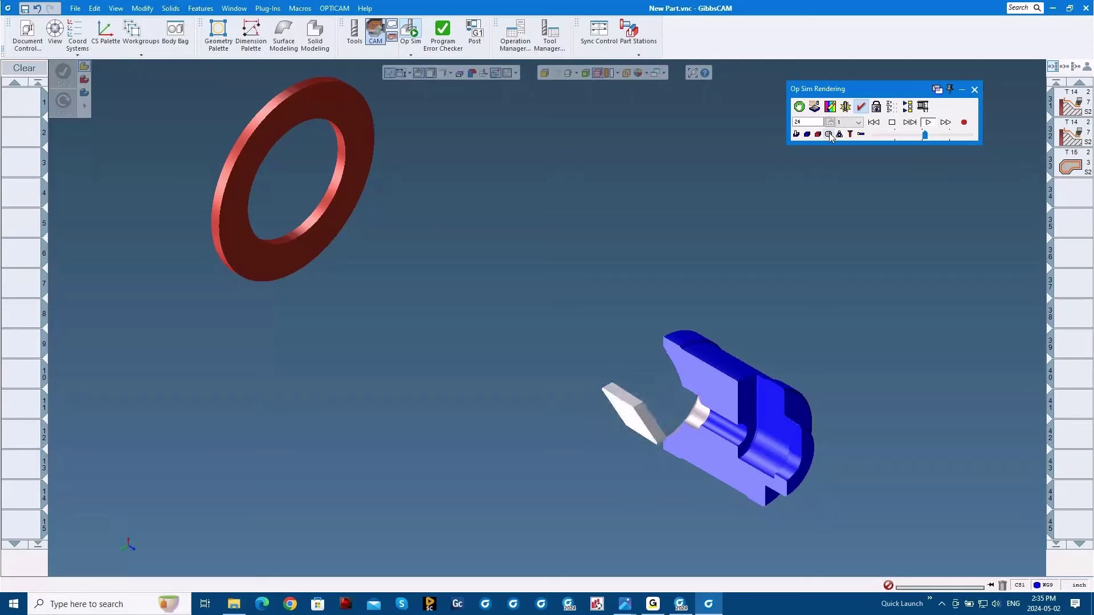
left_click(937, 135)
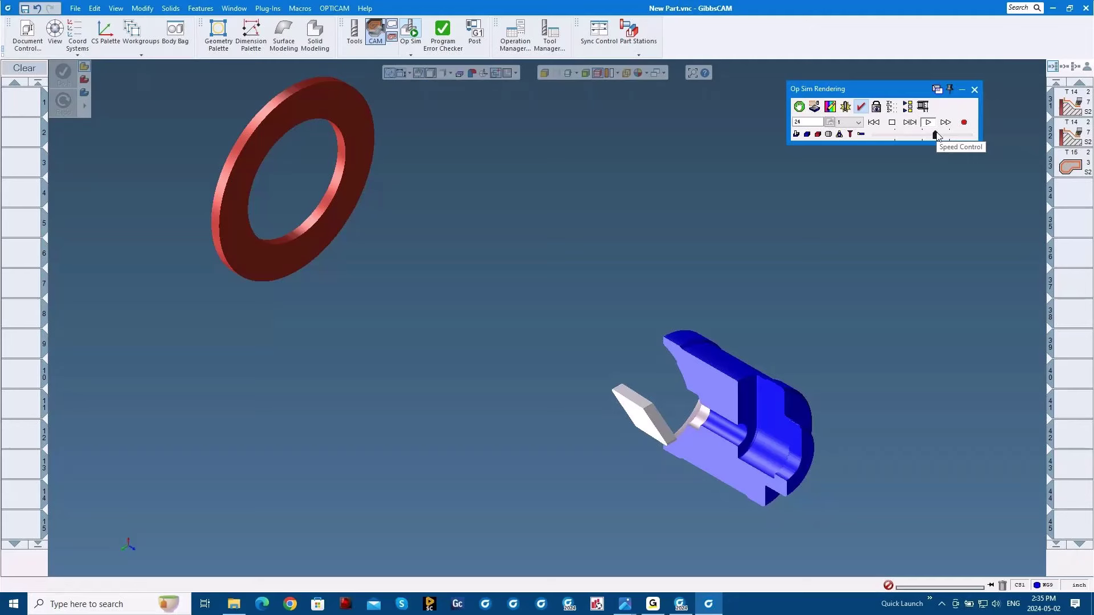
left_click(966, 135)
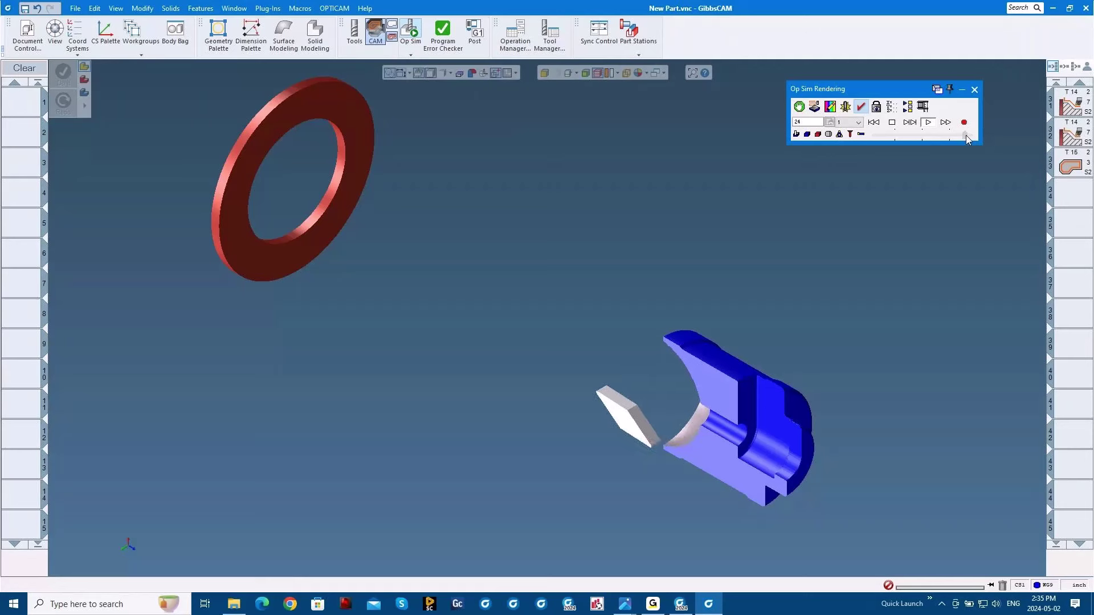
left_click_drag(967, 139, 925, 138)
left_click(829, 134)
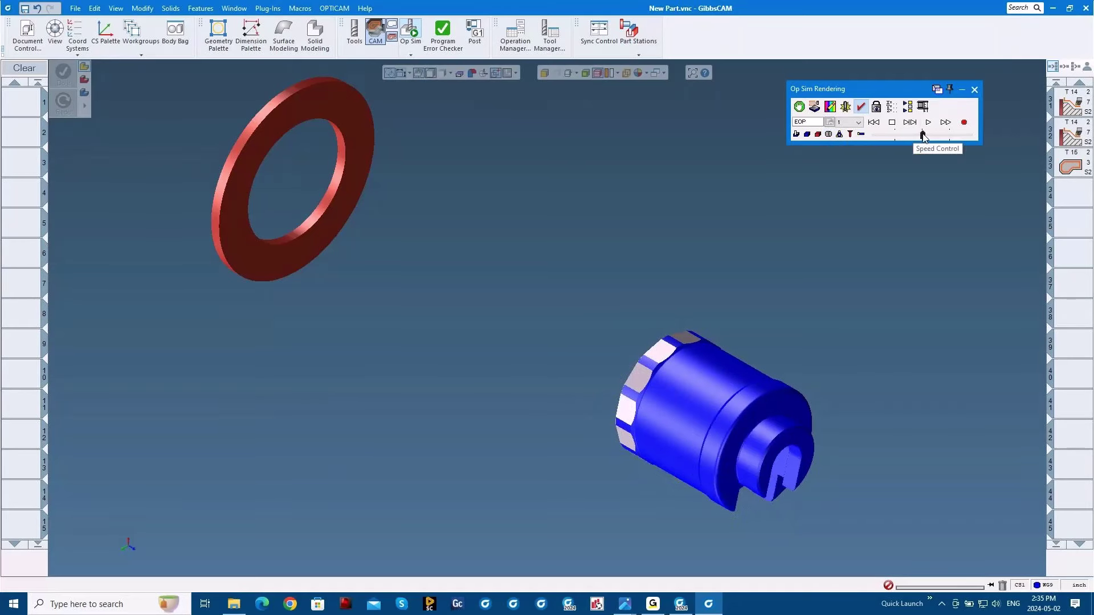
Examine the simulated cooling insert from several angles, including its bore and slotted end, and close the Op Sim rendering
middle_click_drag(878, 262, 966, 384)
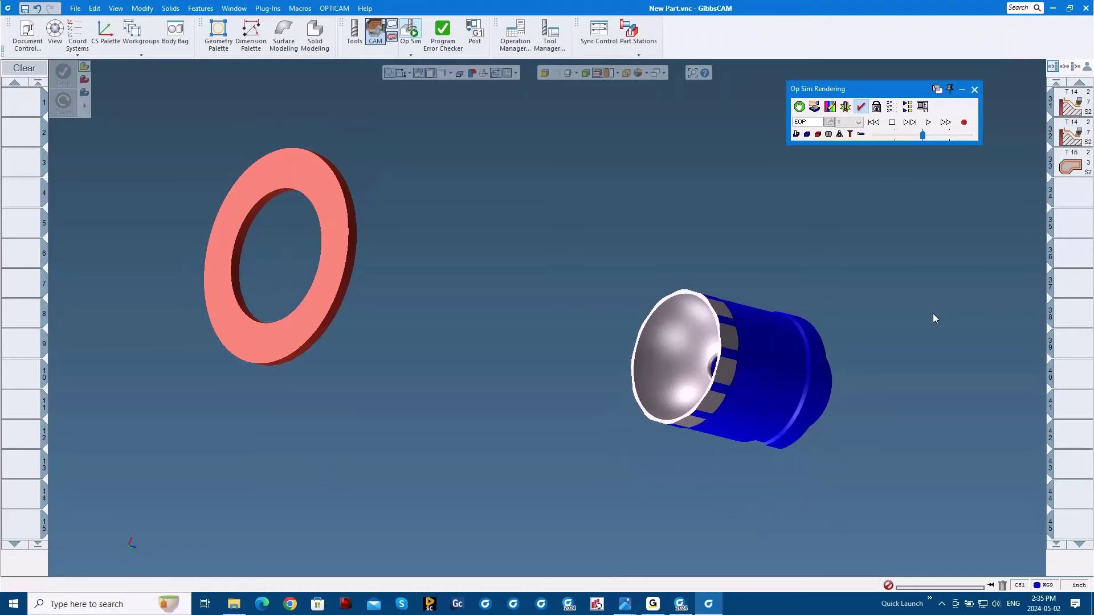
middle_click_drag(935, 318, 881, 458)
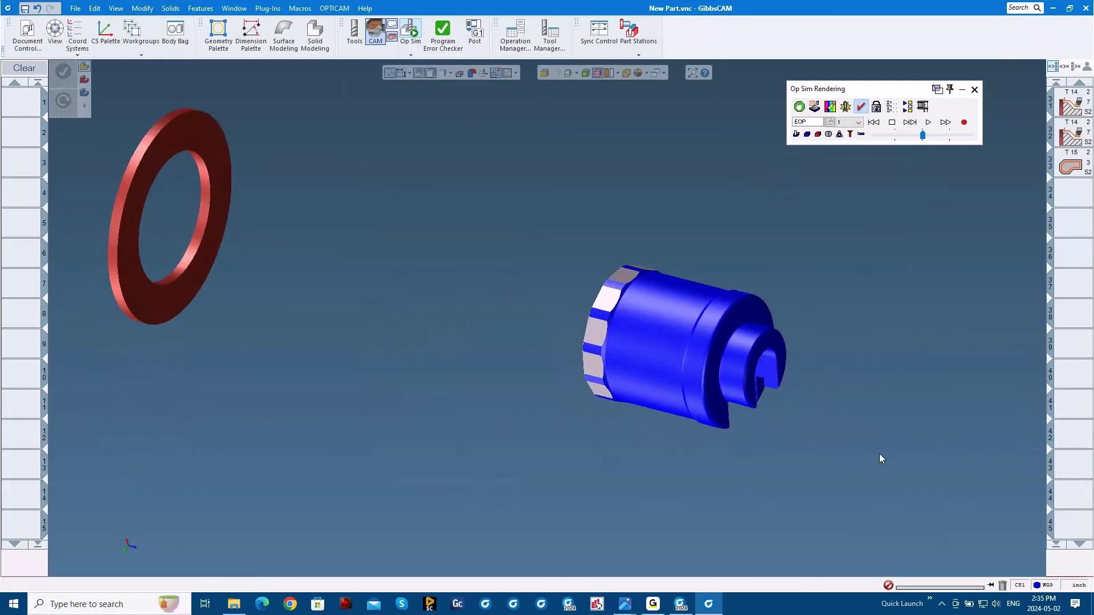
middle_click_drag(628, 355, 613, 215)
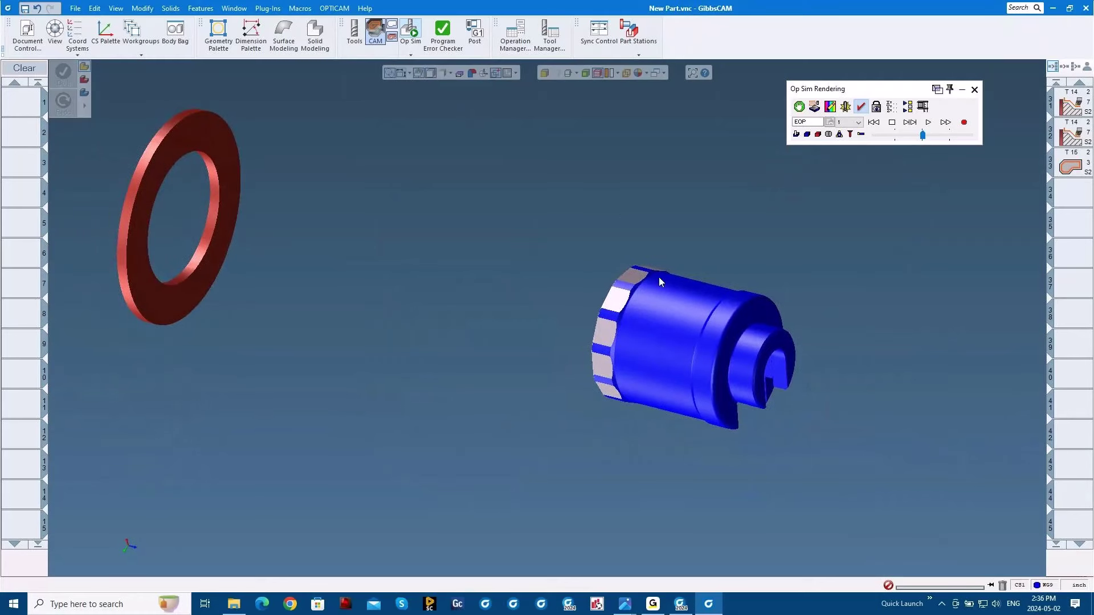
middle_click_drag(659, 277, 730, 477)
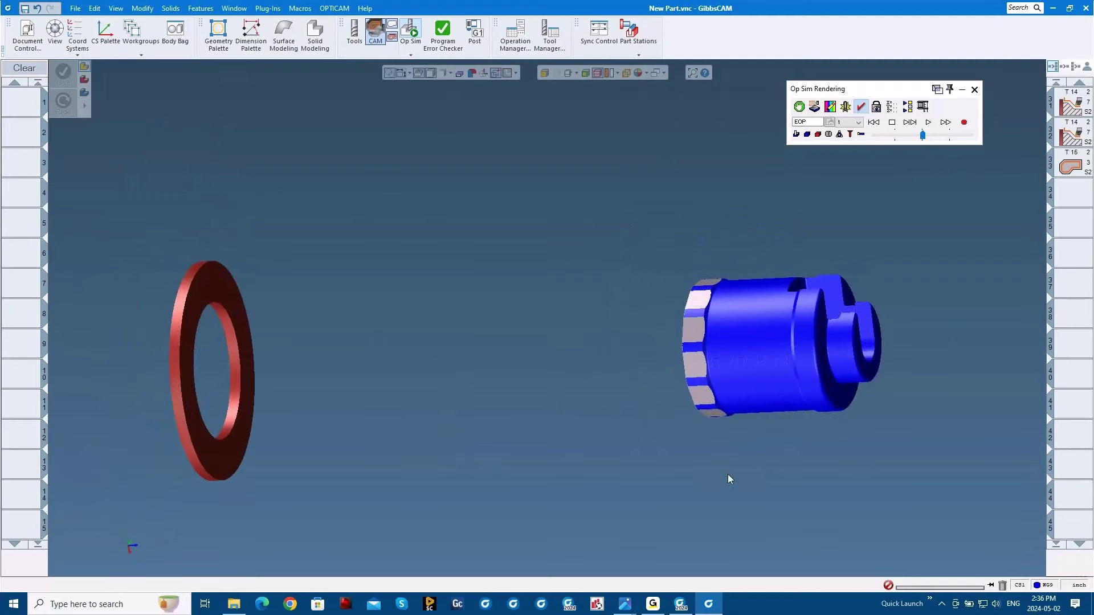
middle_click_drag(803, 411, 803, 378)
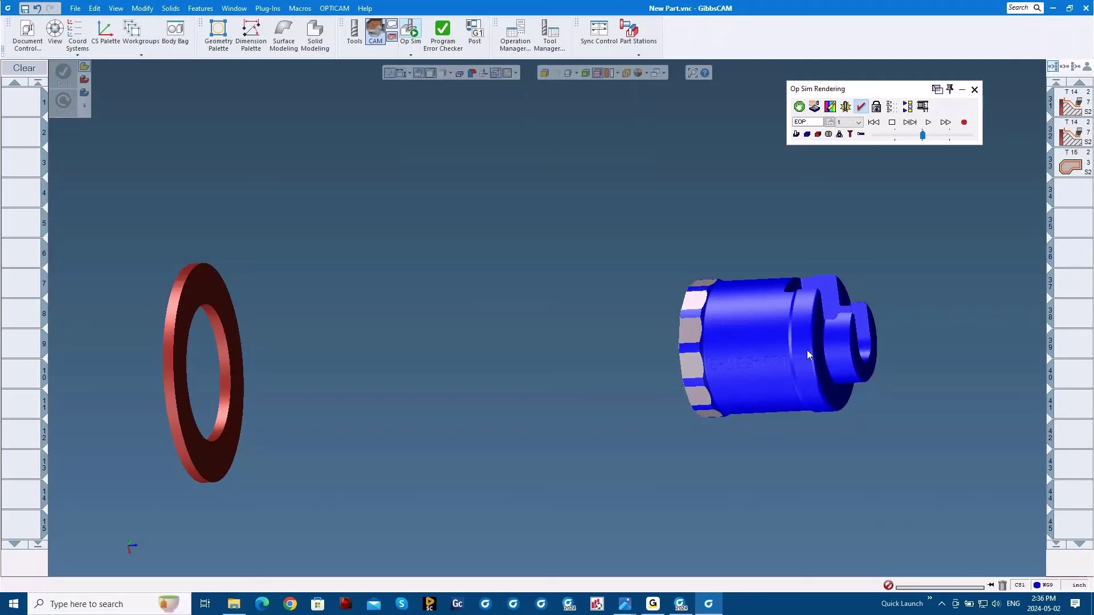
left_click(975, 89)
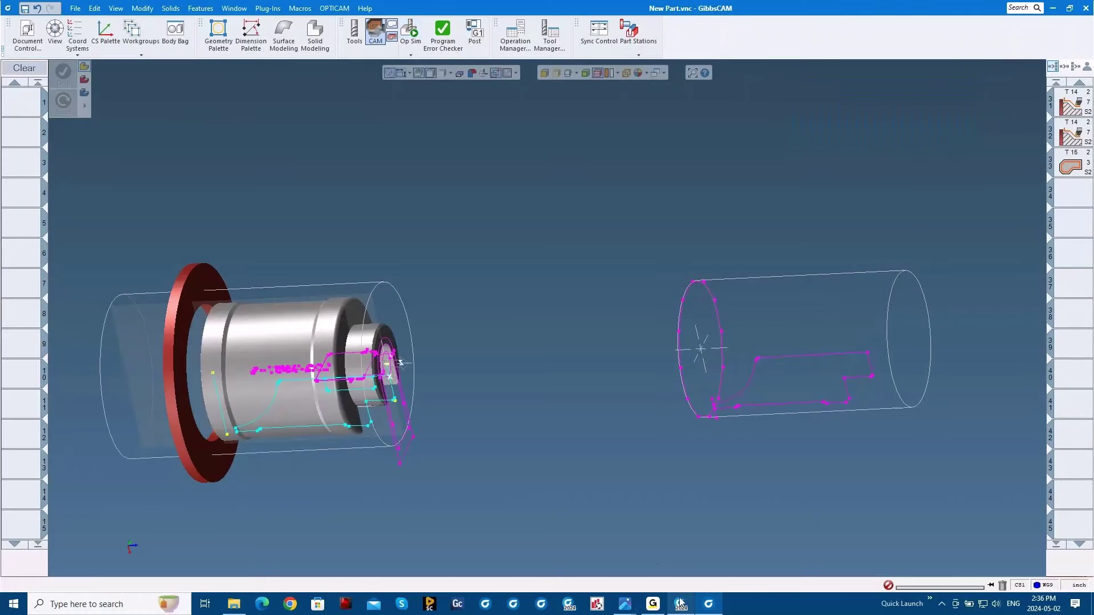
Switch to the Hole Manager part's window, save its changes, and open the recent part Rain Barrel Logo - Empty.vnc
left_click(680, 603)
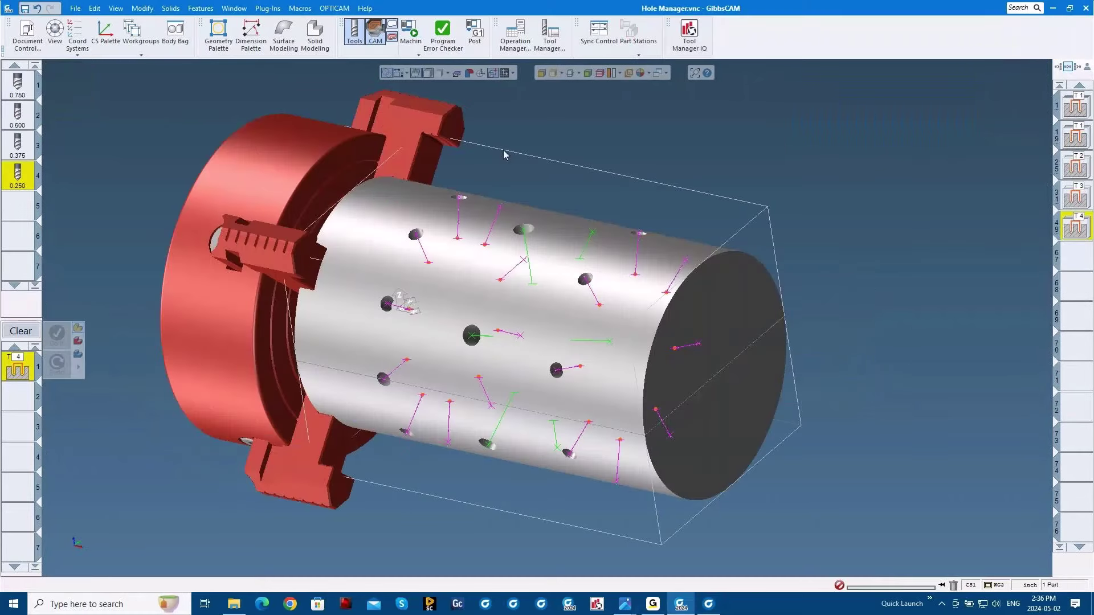
left_click(74, 8)
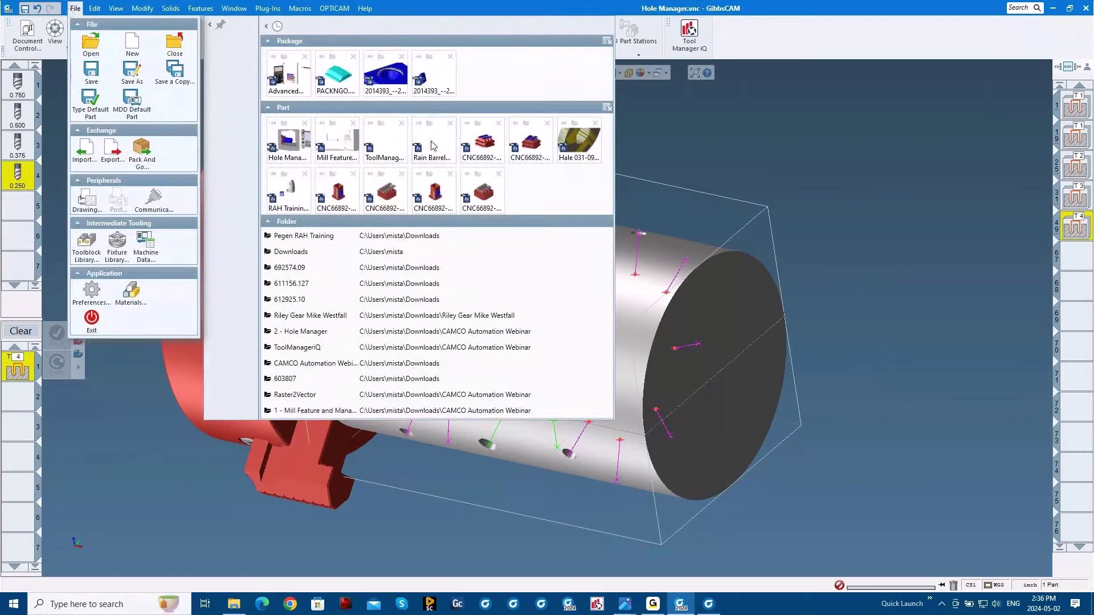
mouse_move(438, 142)
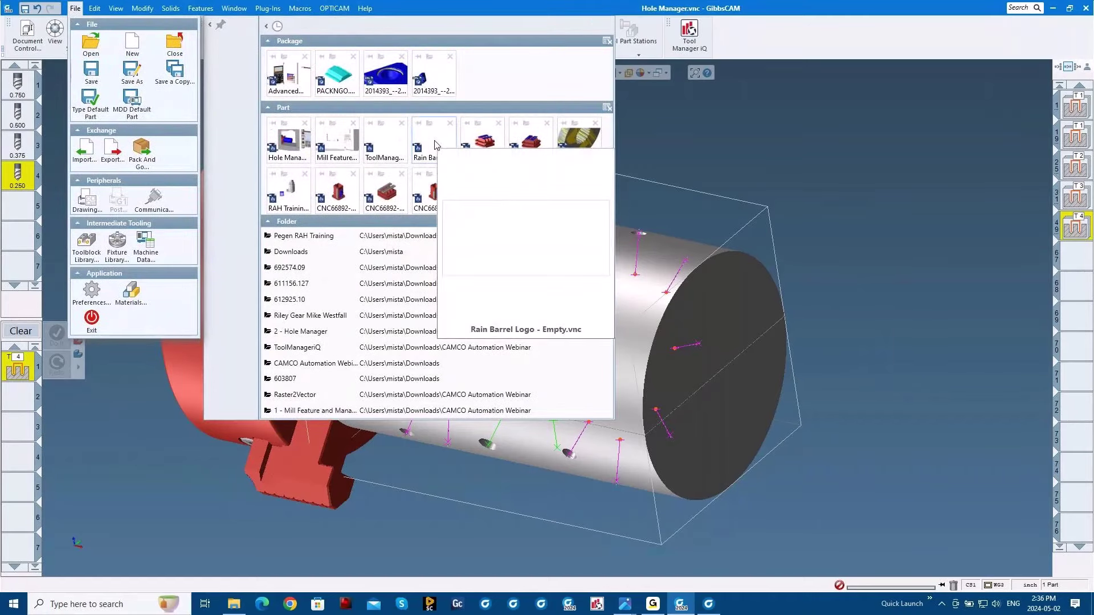
left_click(436, 145)
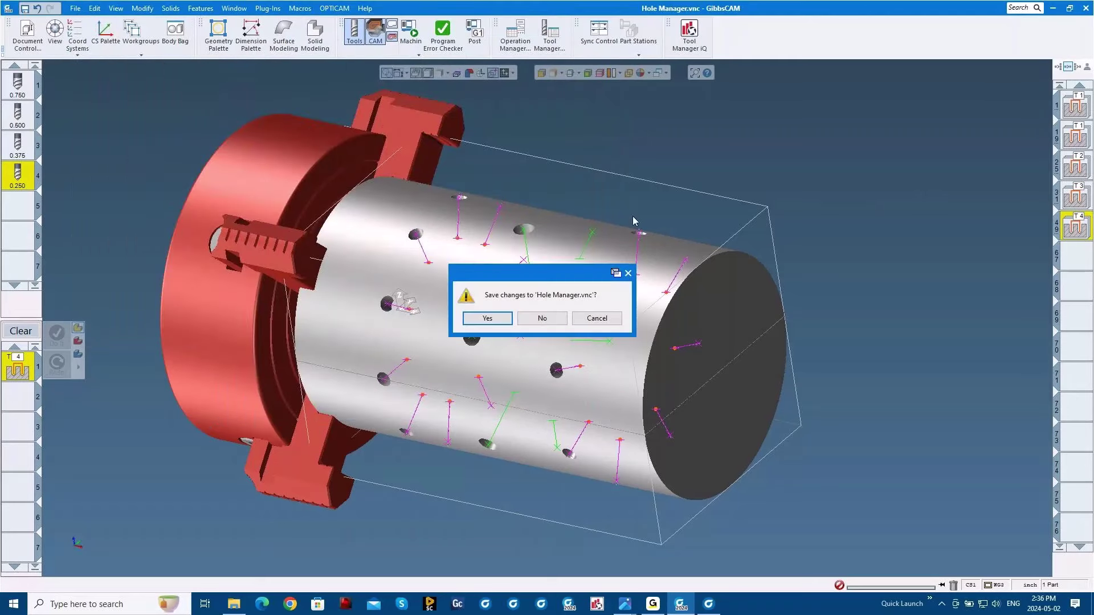
key("Return")
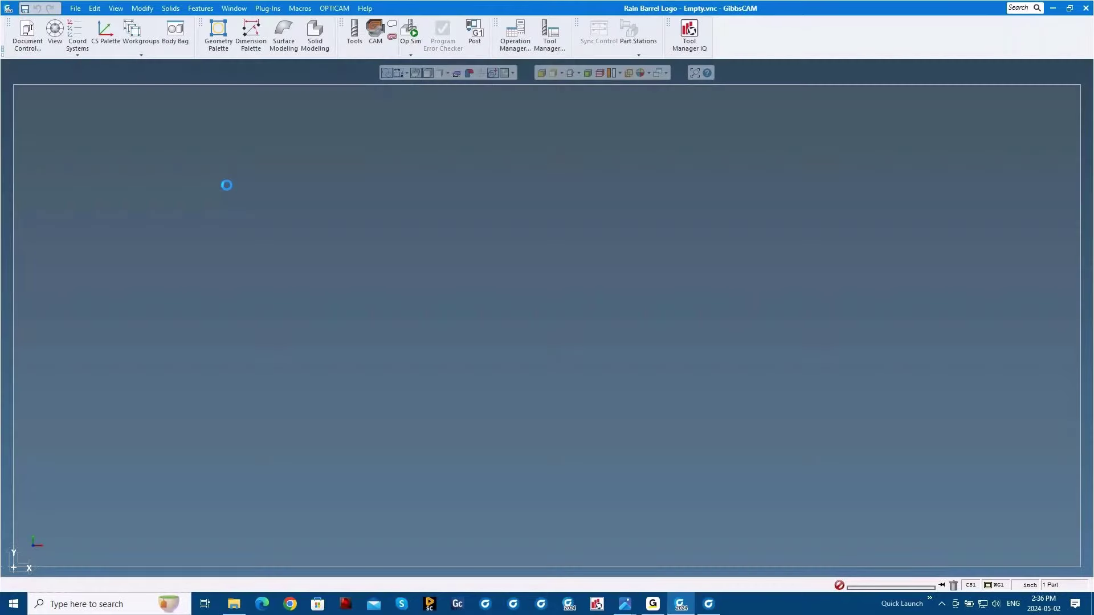
Run the Raster2Vector plug-in and import the Rain Barrel logo image into the empty part as geometry
left_click(267, 8)
scroll(312, 455, "down", 1)
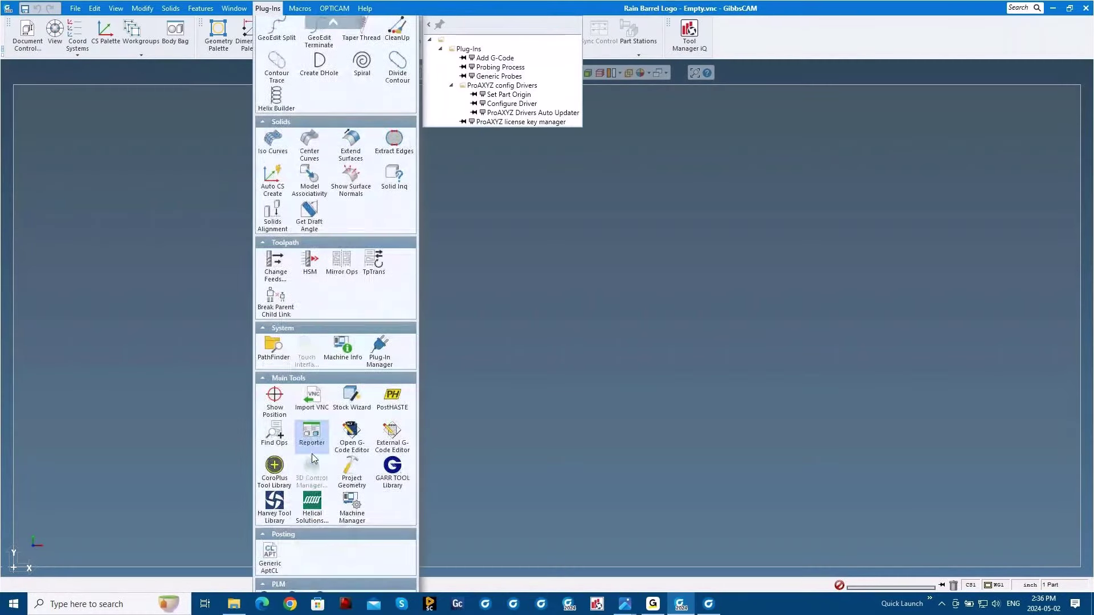
scroll(306, 477, "down", 2)
left_click(276, 566)
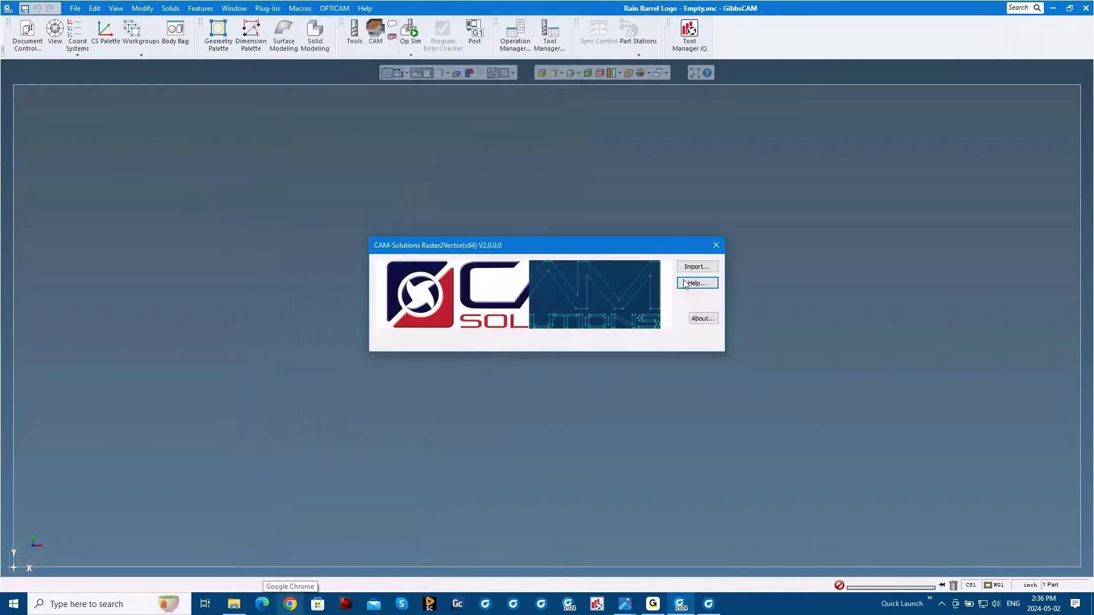
left_click(693, 267)
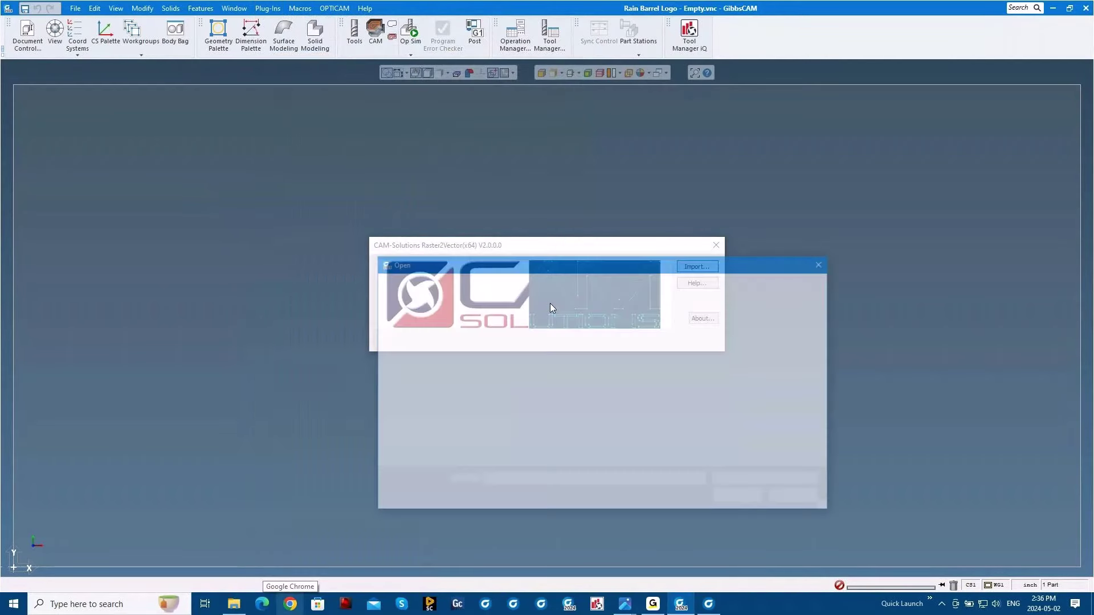
double_click(576, 358)
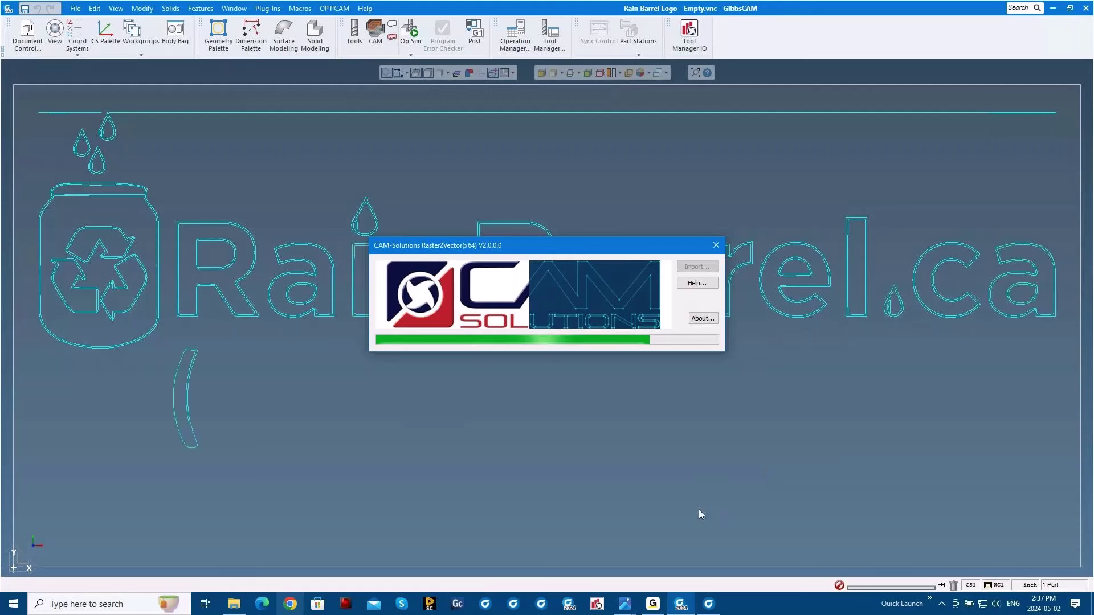
Compare RainBarrelLogo2024.bmp with the machined result in RainBarrelGibbsMachined.jpg in Photos, and return to the Rain Barrel Logo part in GibbsCAM
left_click(625, 605)
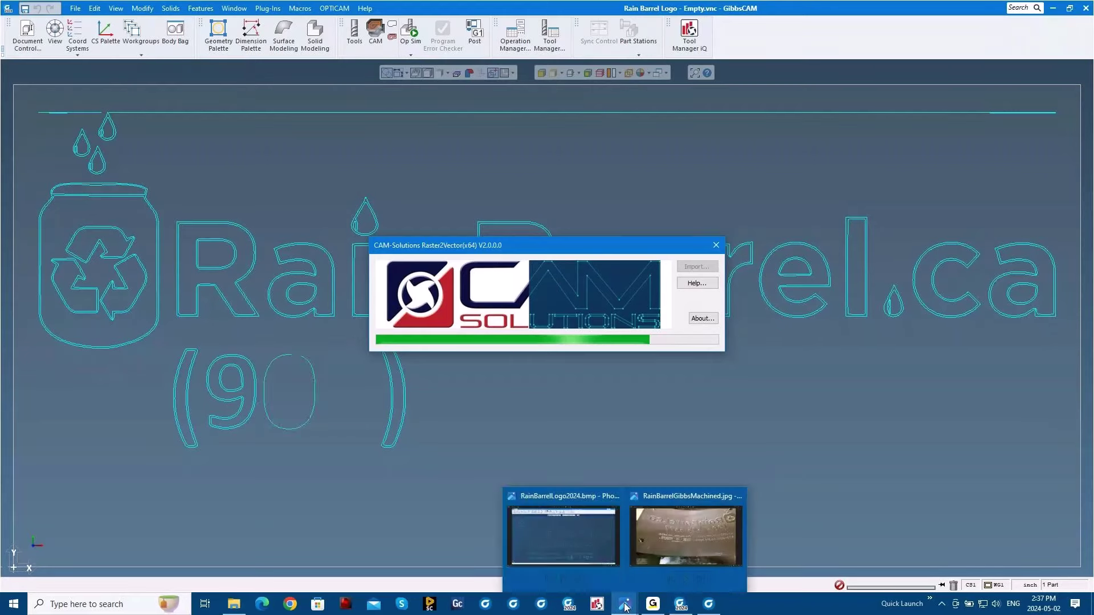
mouse_move(562, 523)
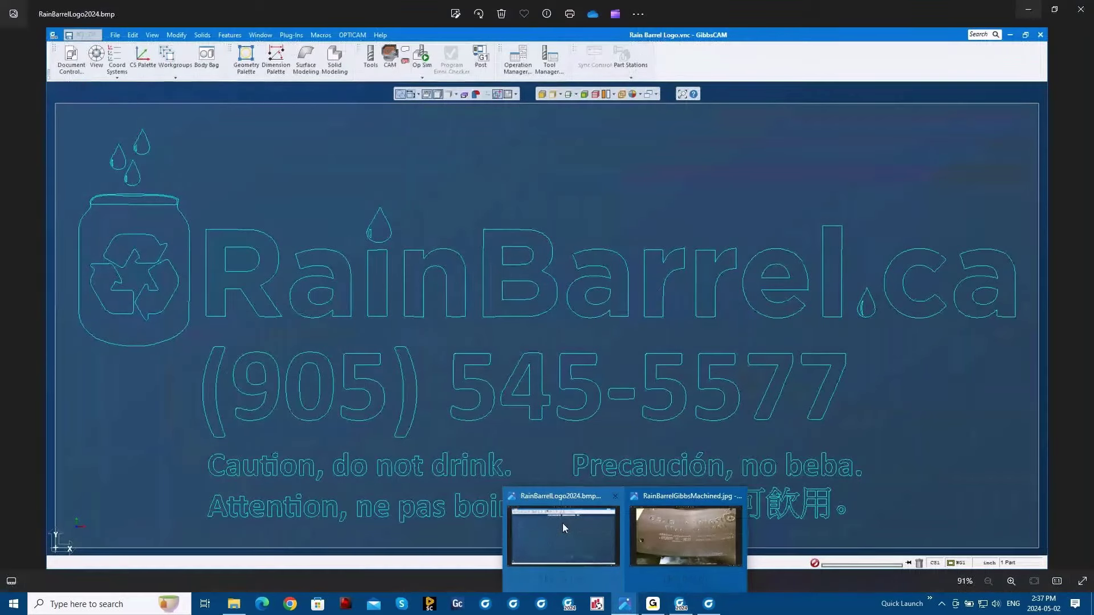
mouse_move(671, 533)
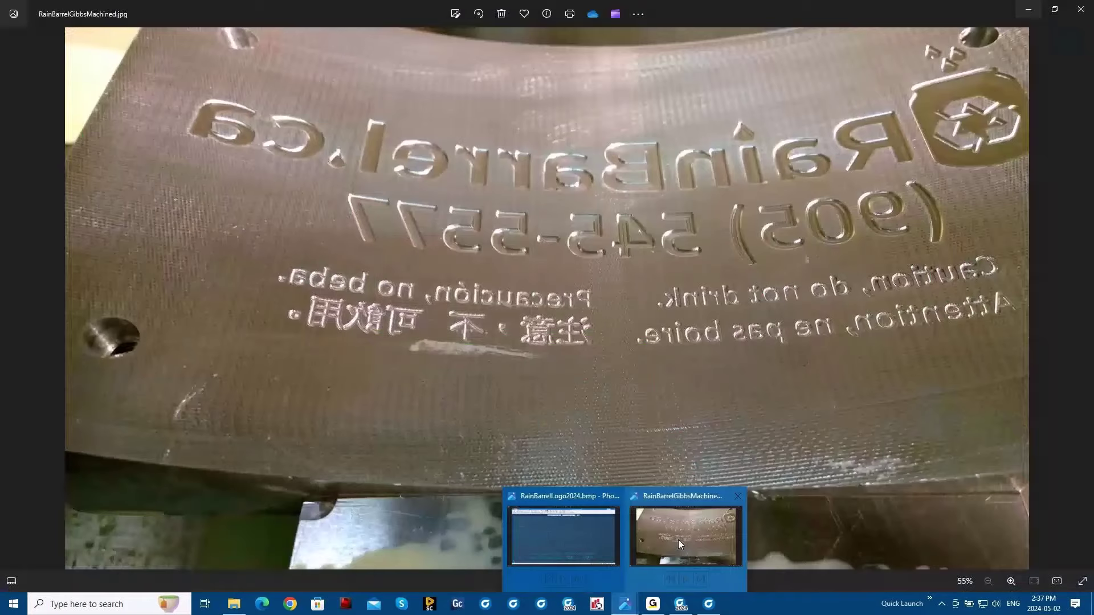
mouse_move(597, 542)
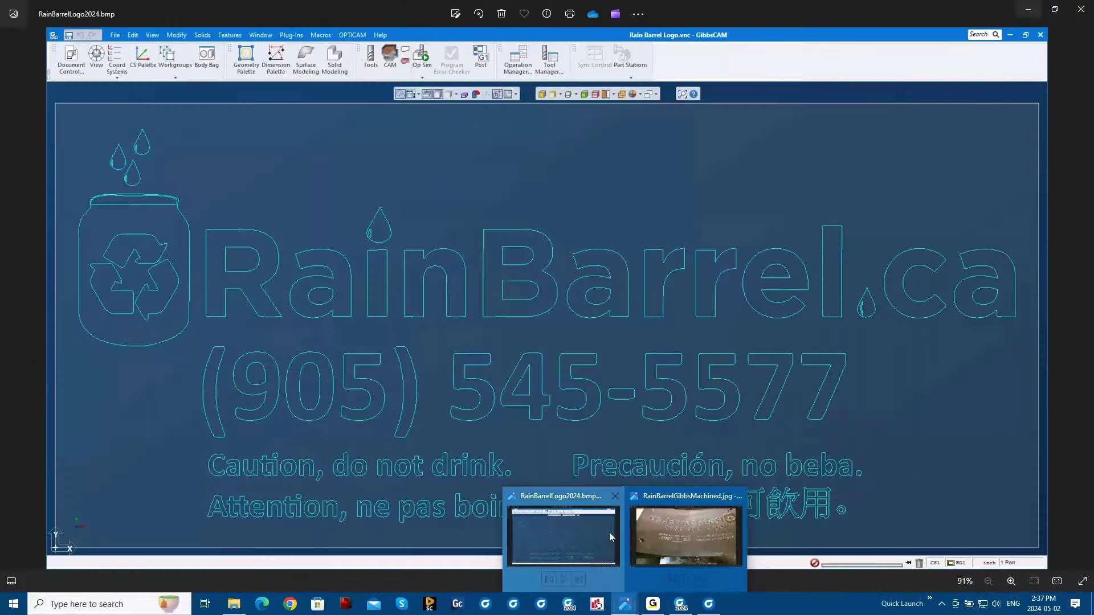
left_click(610, 532)
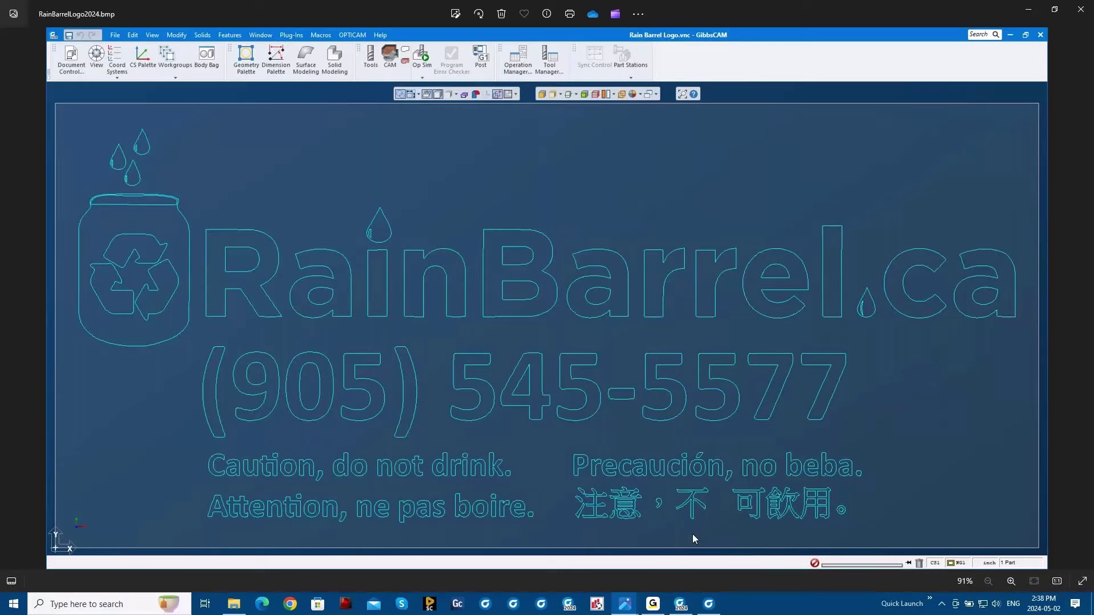
mouse_move(624, 609)
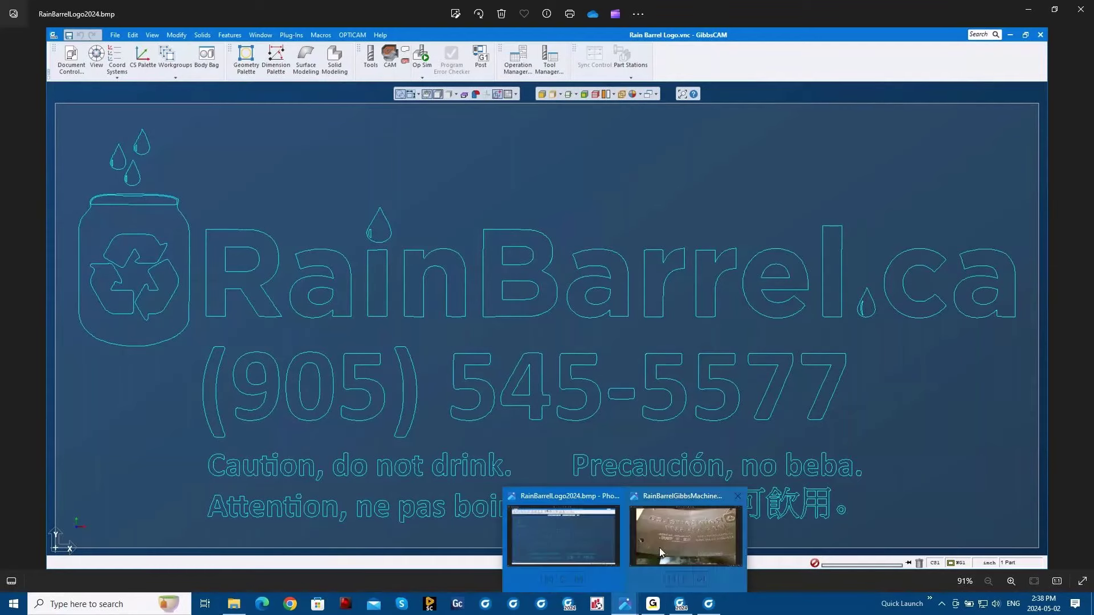
mouse_move(659, 547)
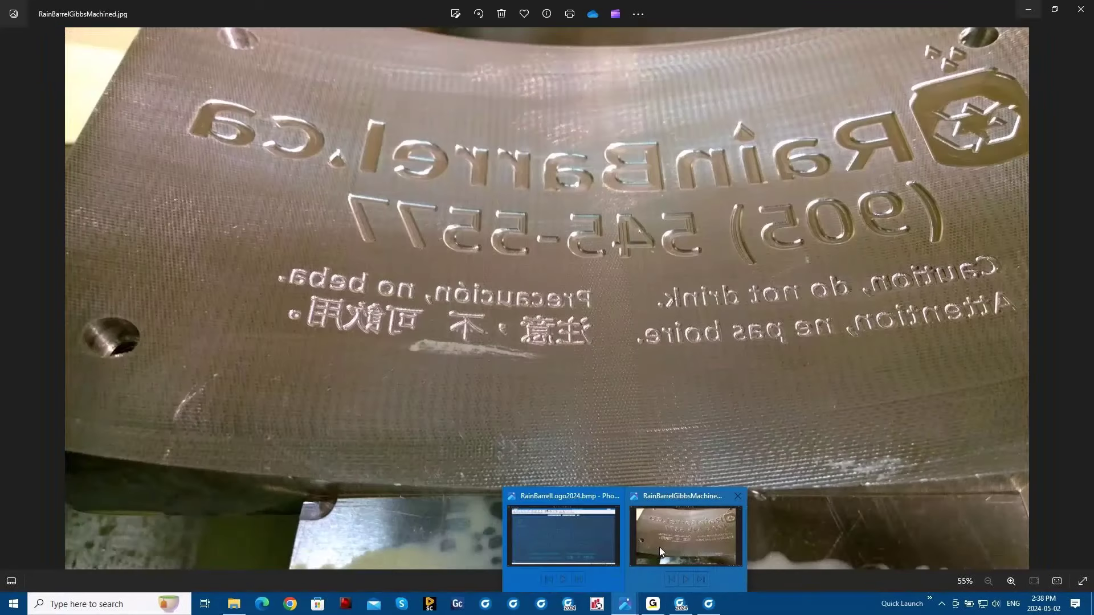
left_click(659, 547)
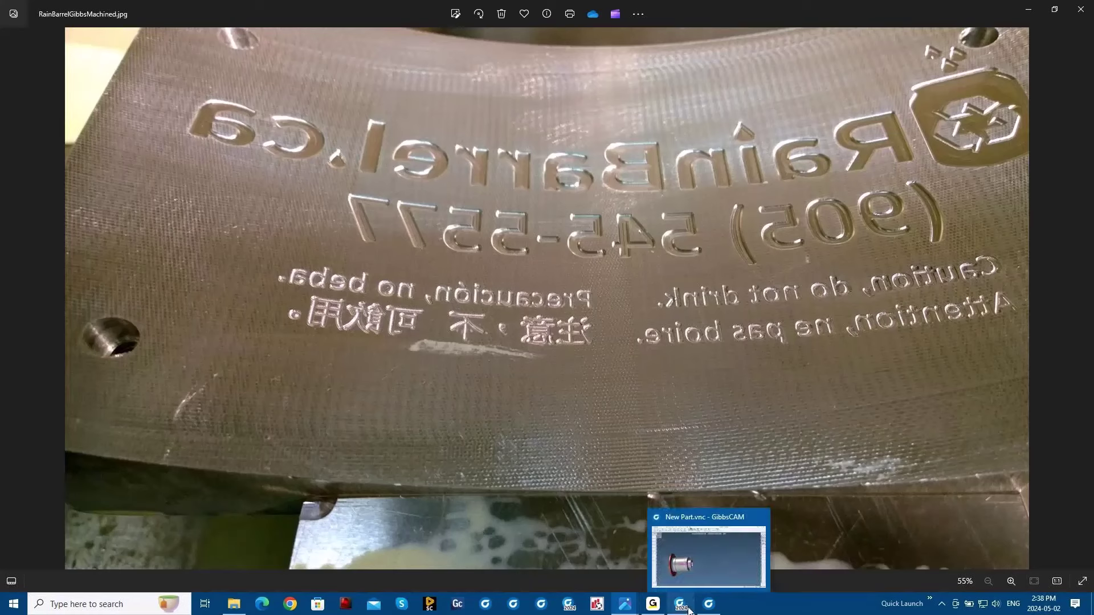
mouse_move(688, 610)
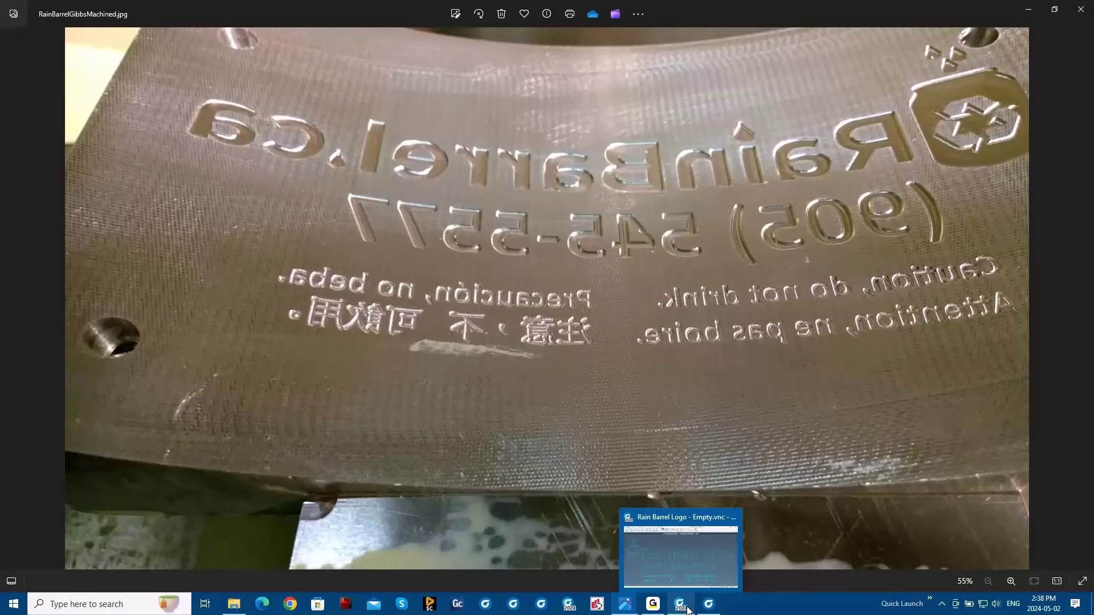
left_click(687, 610)
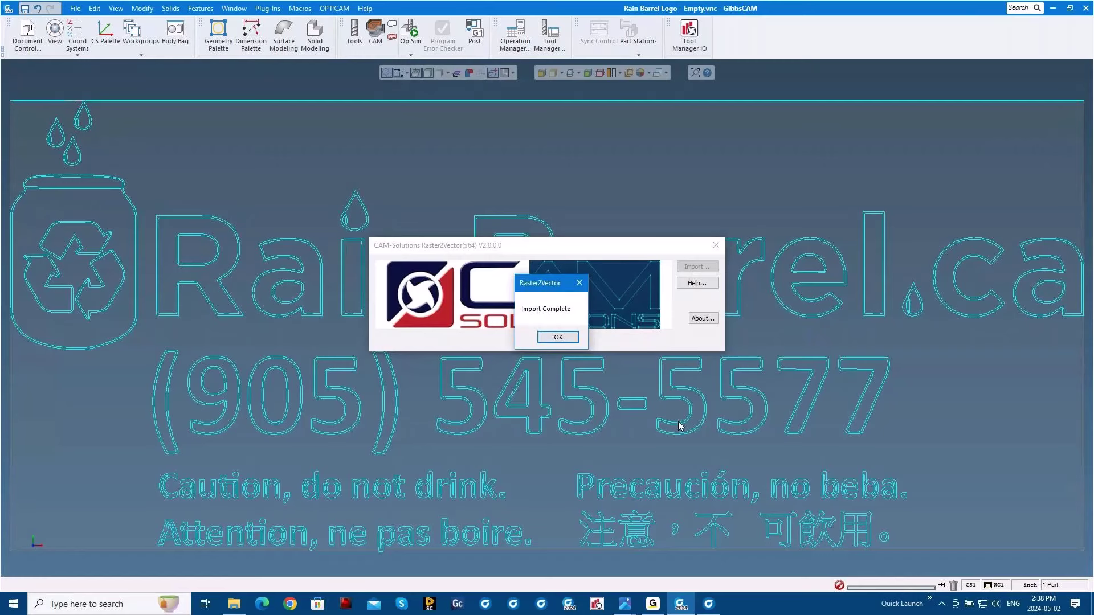
Acknowledge the completed logo import and close Raster2Vector
left_click(567, 338)
left_click(630, 340)
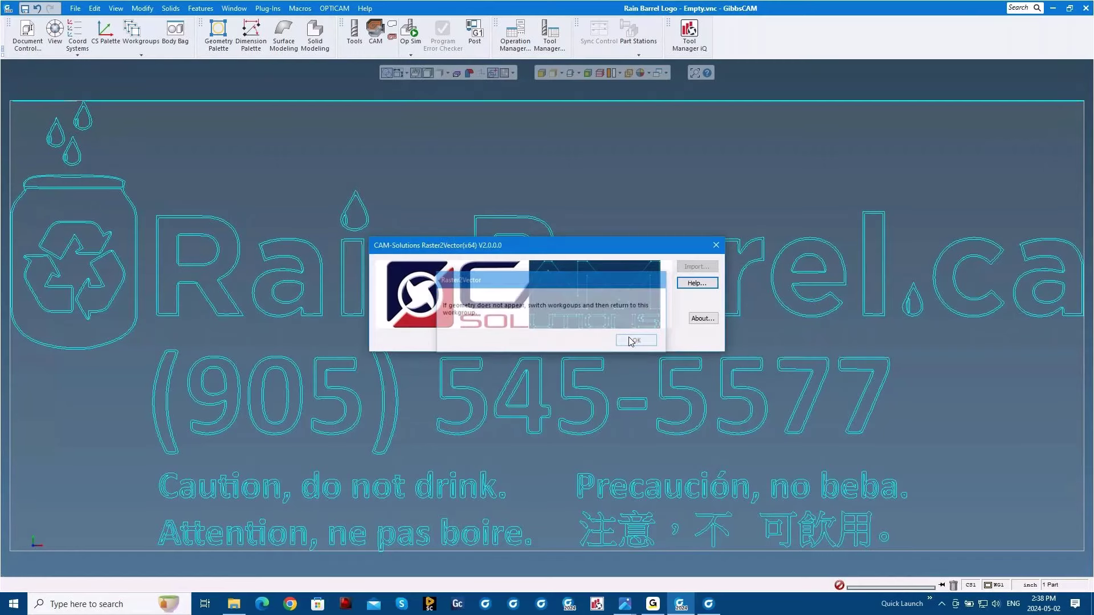
left_click(713, 247)
Create tool 1 as a Ball probe with its default dimensions and close the tool definition
left_click(355, 31)
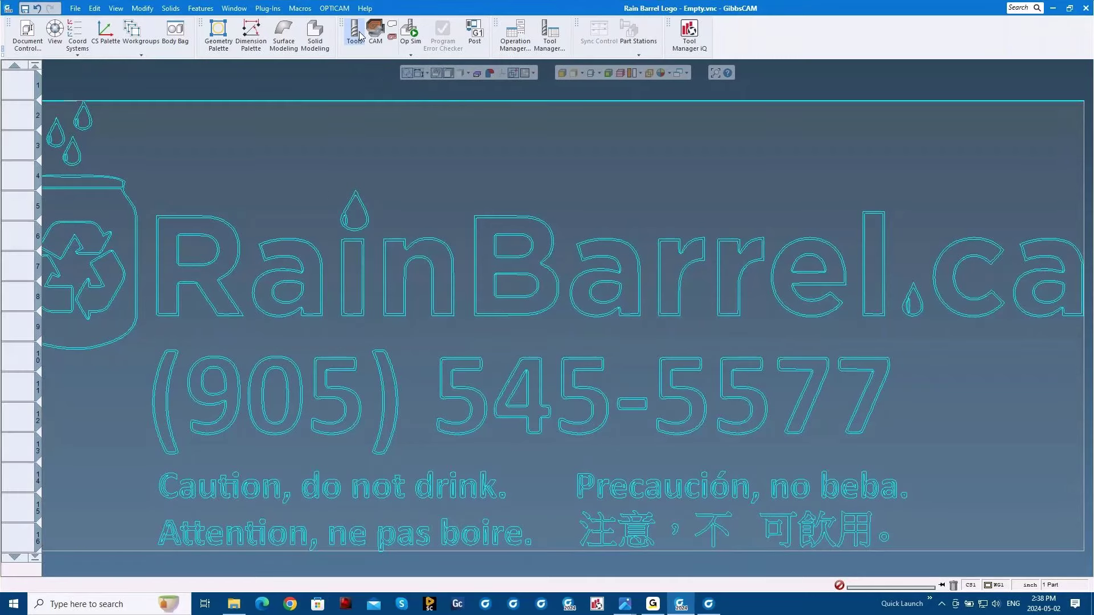
double_click(19, 89)
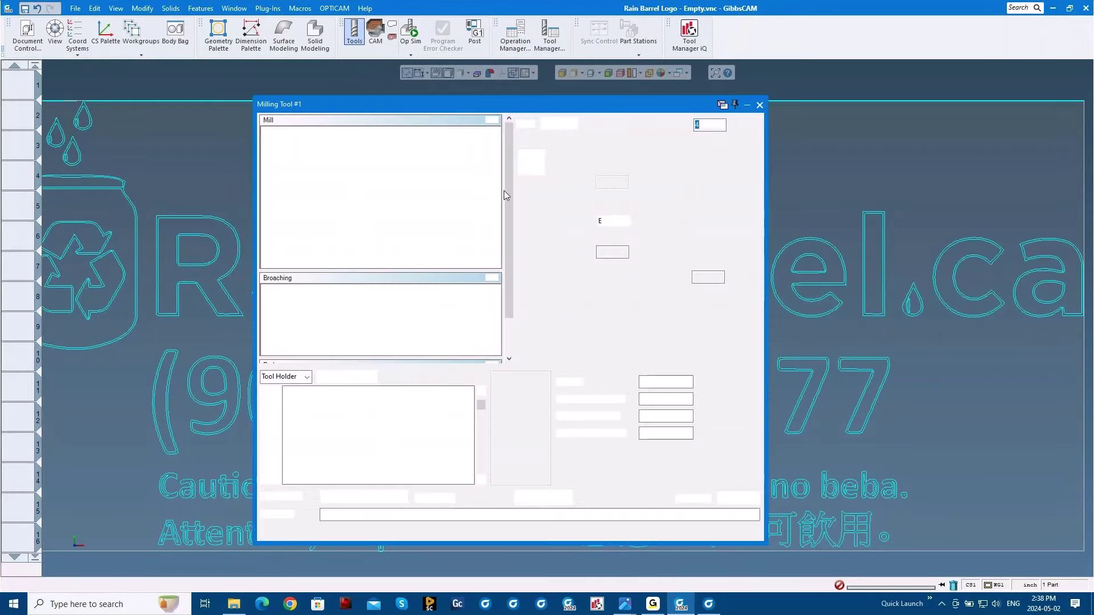
scroll(397, 341, "down", 3)
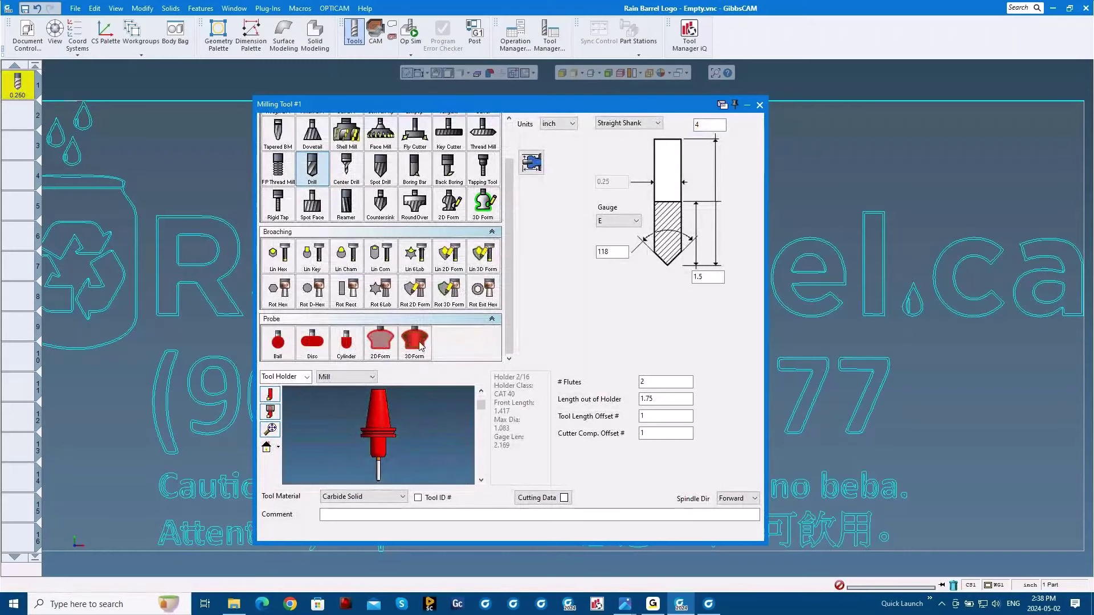
left_click(285, 357)
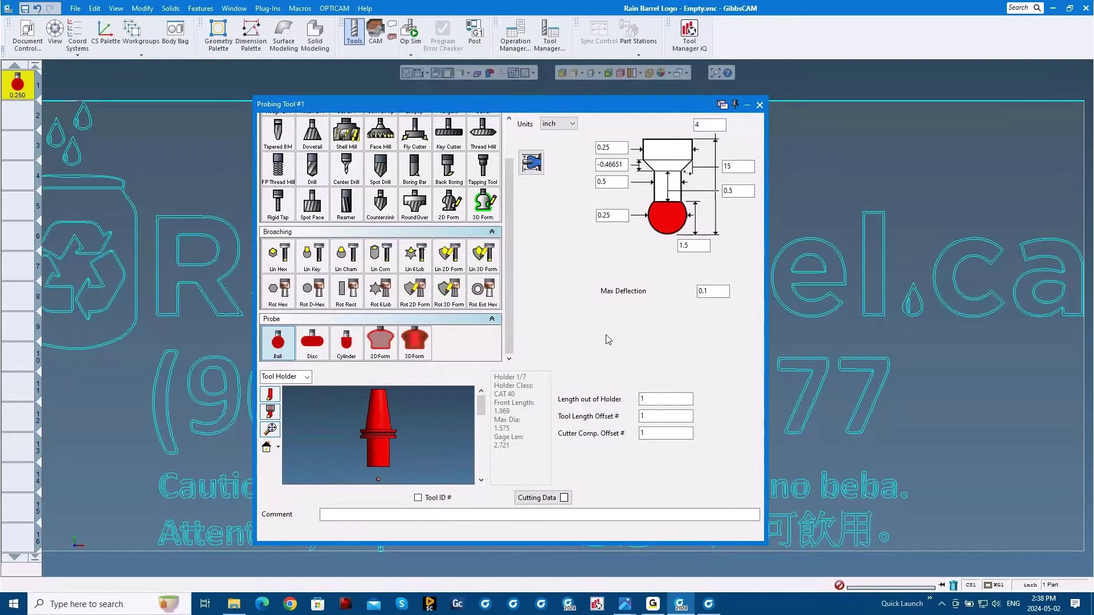
left_click(368, 35)
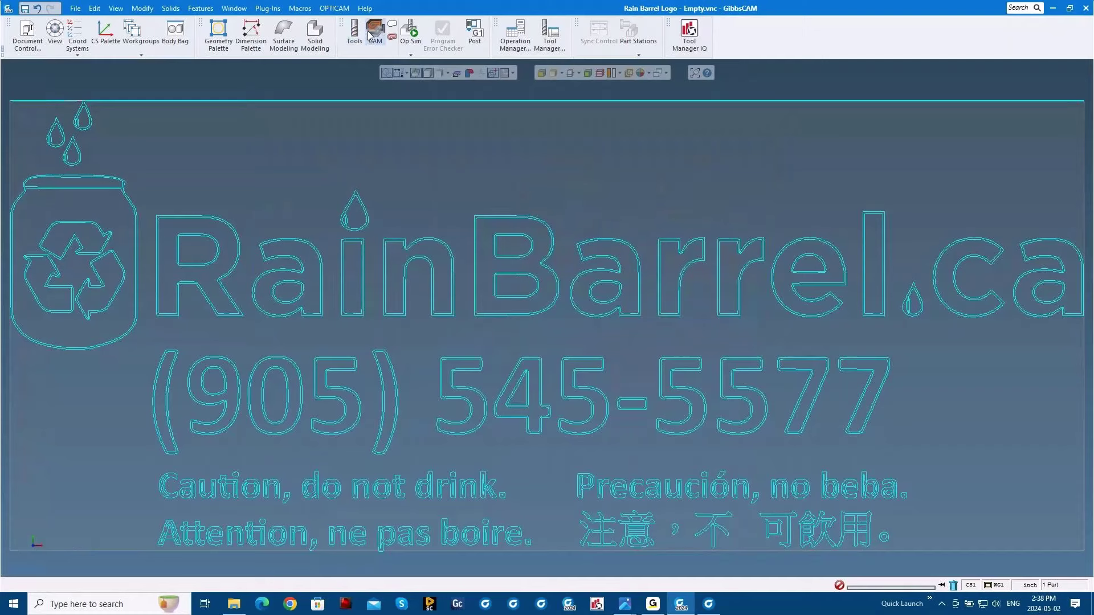
Create a probing process with the ball probe using the Corners process type
left_click(370, 35)
double_click(22, 371)
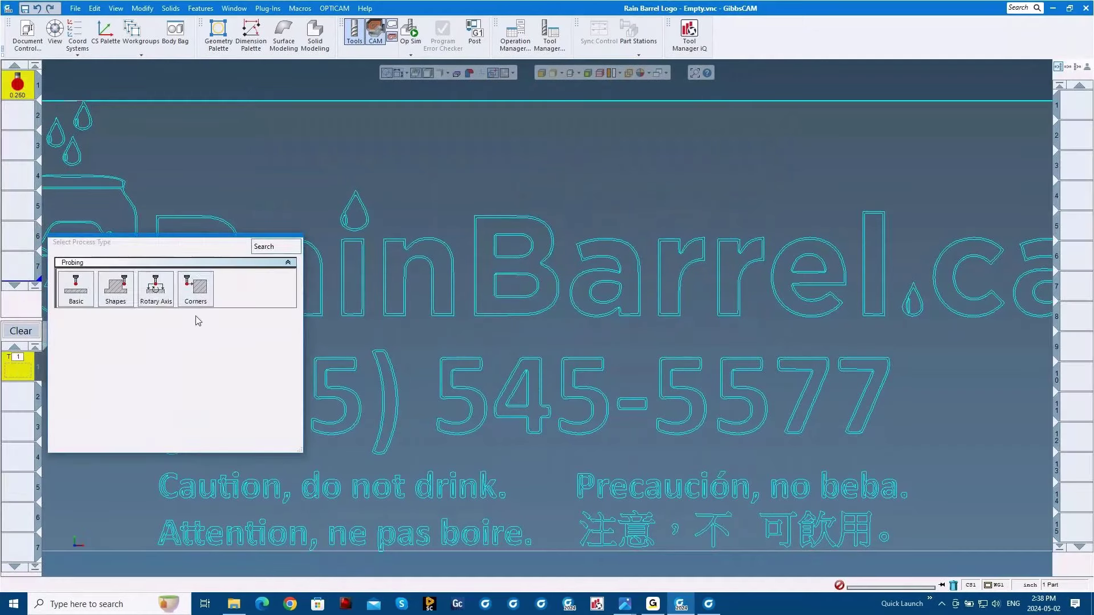
left_click(196, 291)
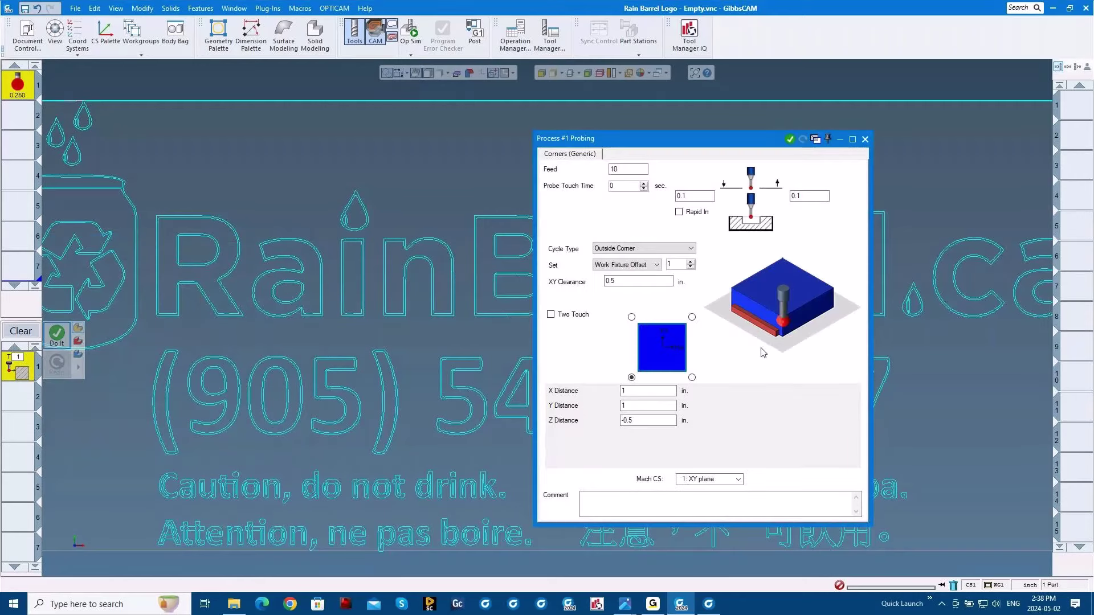
Change the type of probing process 1 to Shapes
right_click(13, 371)
left_click(56, 406)
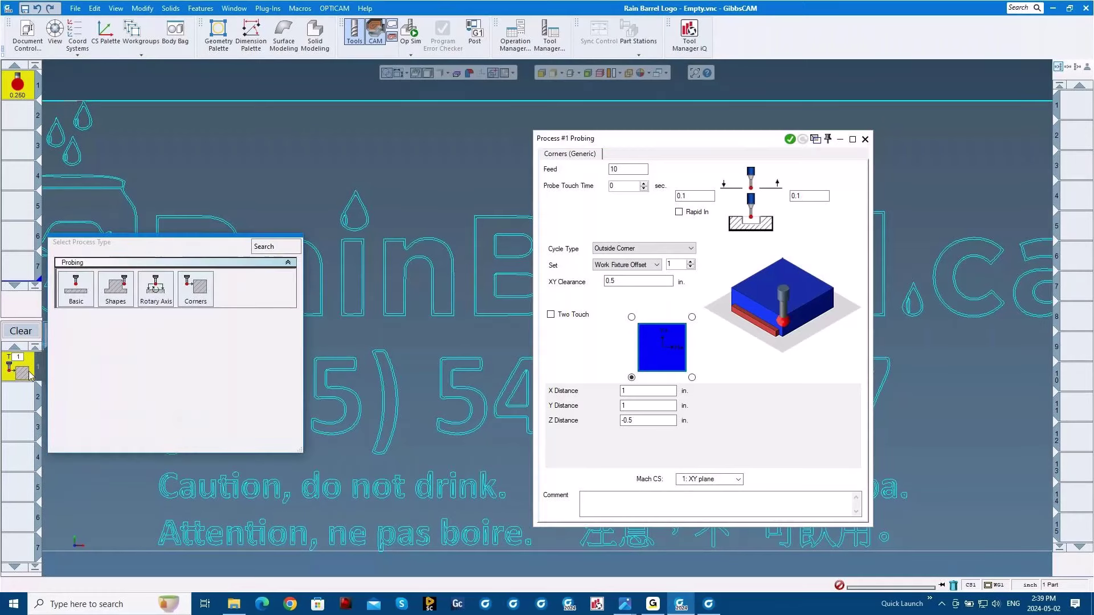
left_click(110, 292)
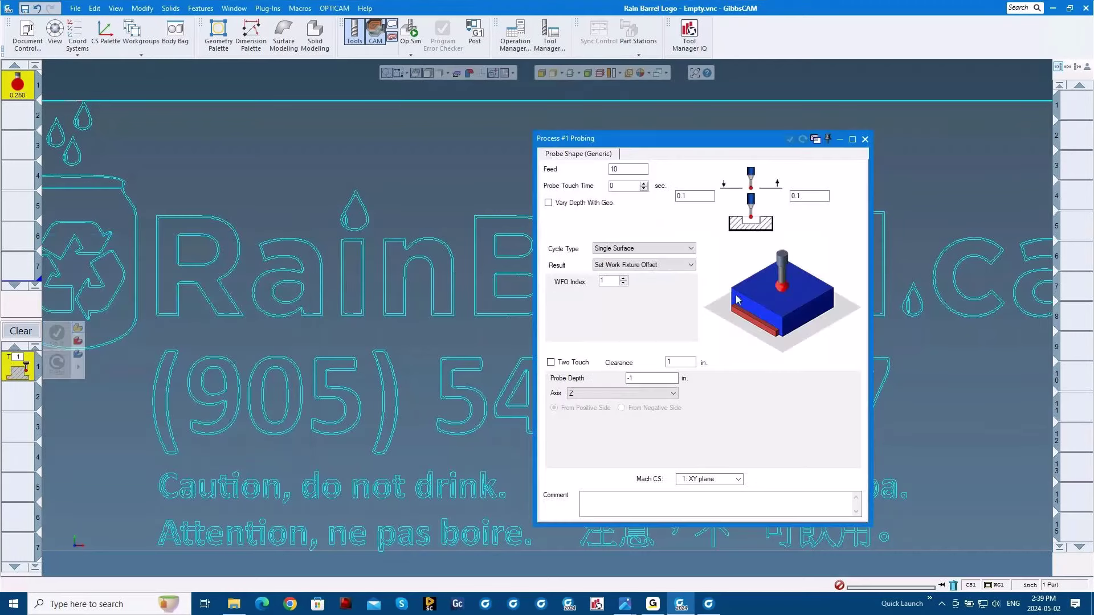
Set the probing result to Measurement, with Continue as the undersize action and Alarm as the oversize action
left_click(640, 265)
left_click(620, 282)
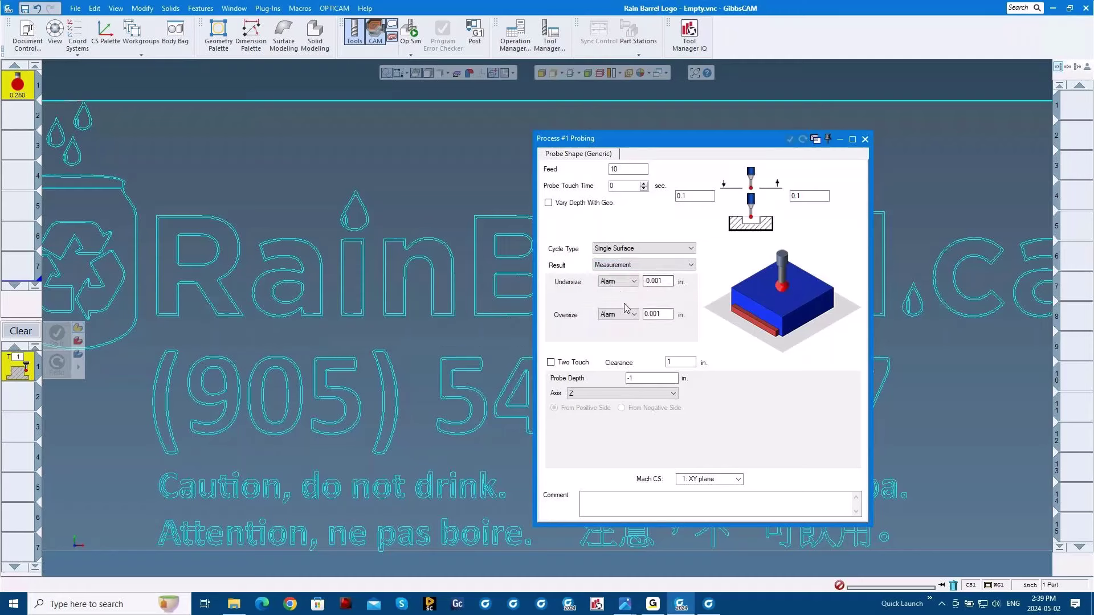
left_click(624, 315)
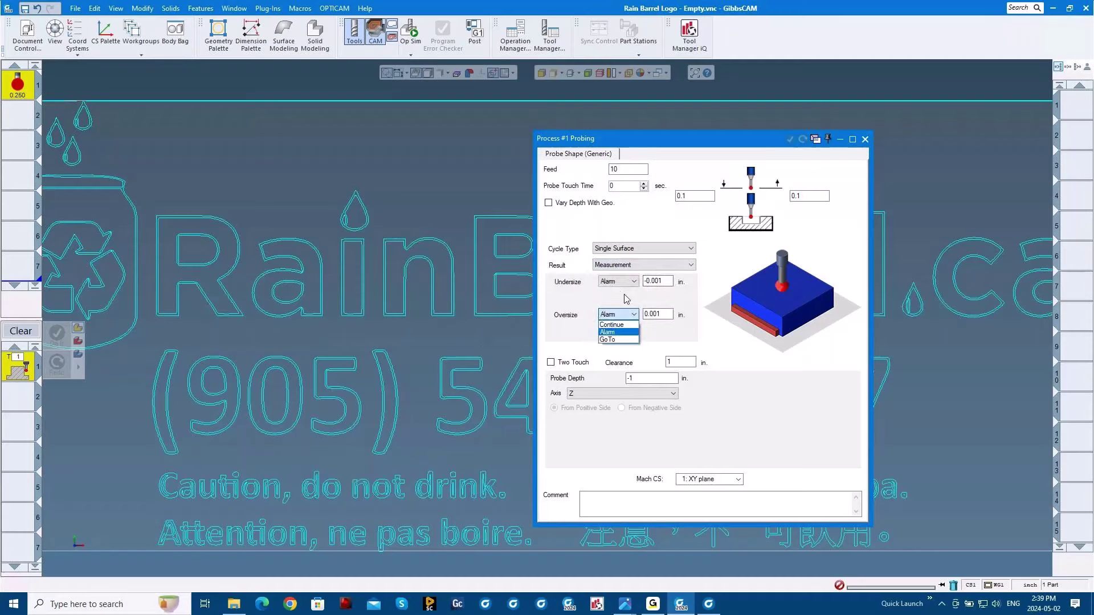
left_click(619, 282)
left_click(613, 291)
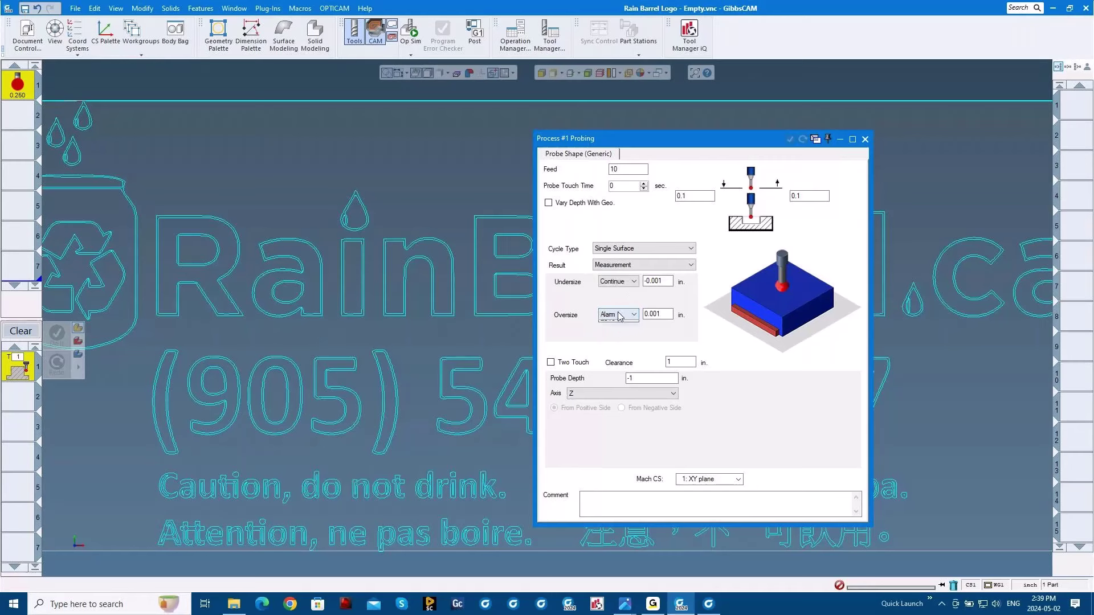
left_click(619, 314)
left_click(615, 334)
key("Return")
left_click(619, 315)
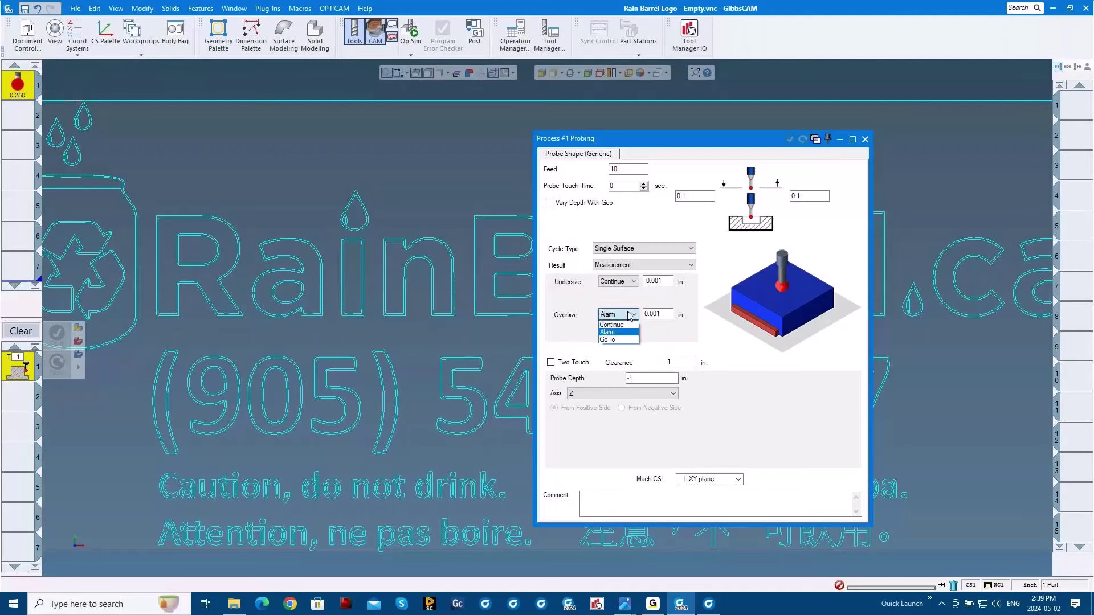
Review the Probing and Utility process types available for a second process and close the probing process settings
left_click(20, 397)
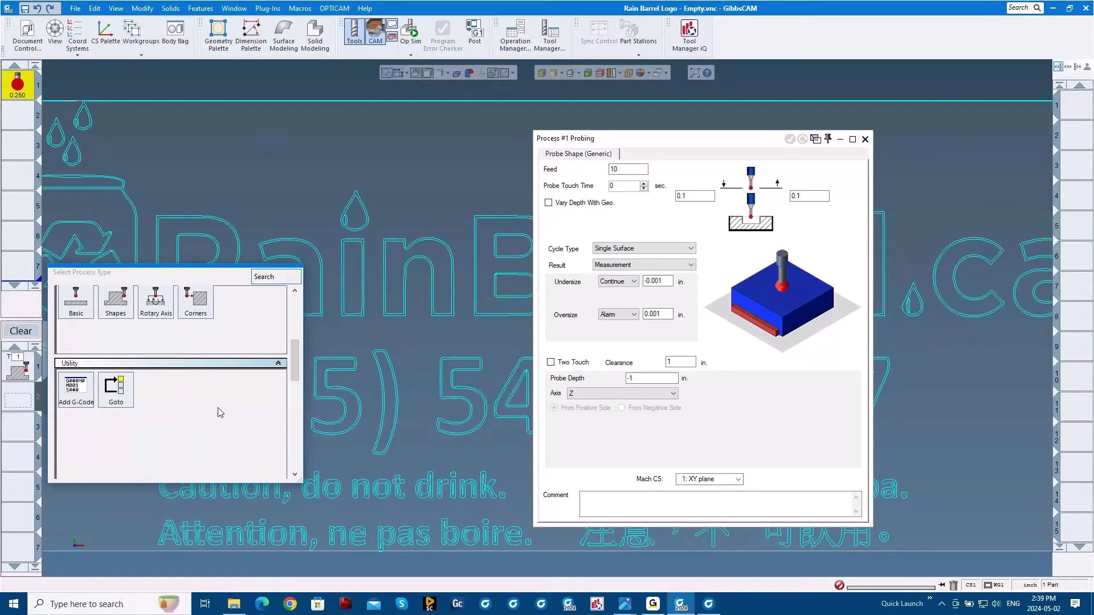
scroll(219, 412, "up", 2)
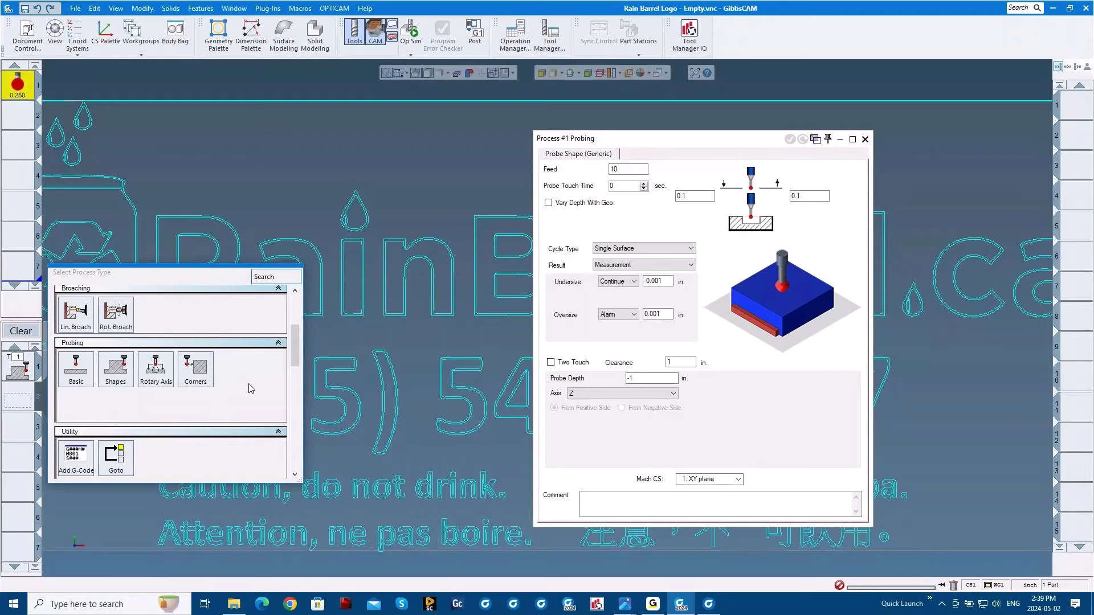
left_click(717, 290)
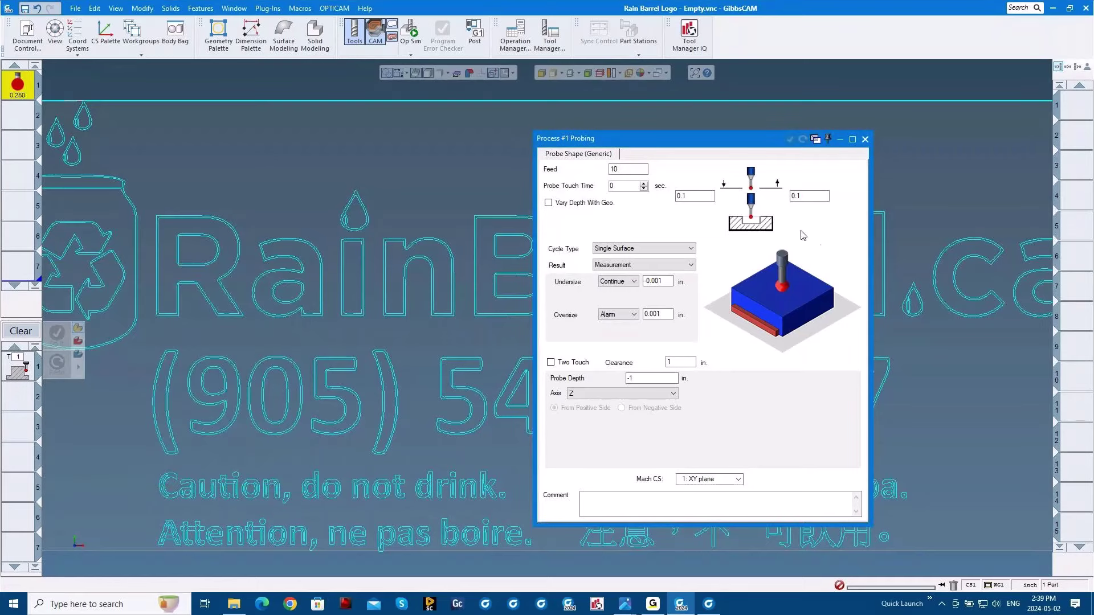
left_click(864, 140)
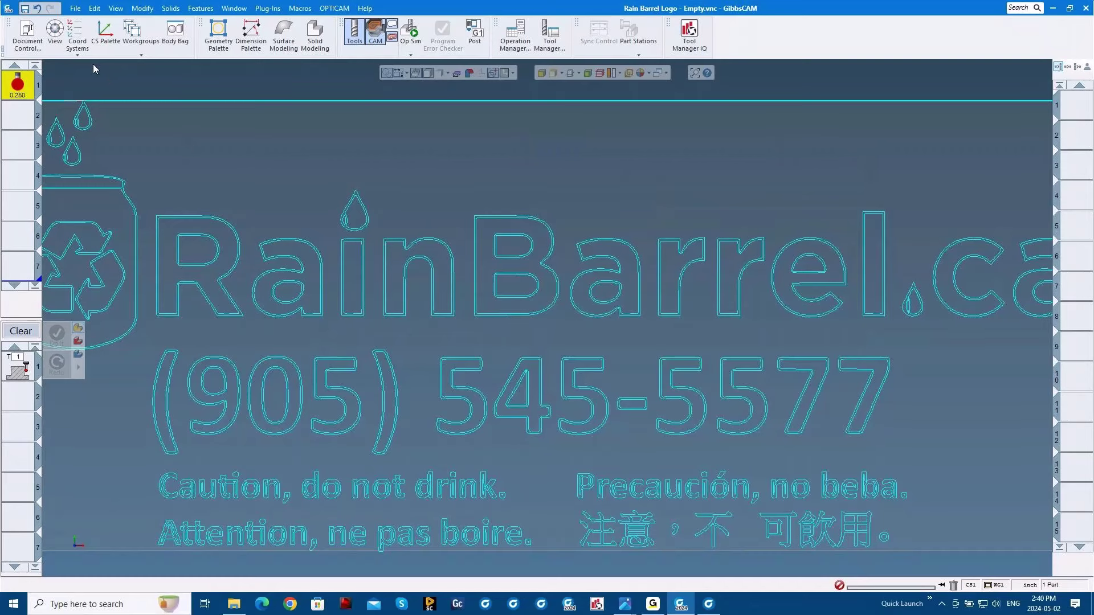
Open the recent ToolManagerIQ Lathe Demo part, discarding the changes to the Rain Barrel Logo part
left_click(75, 8)
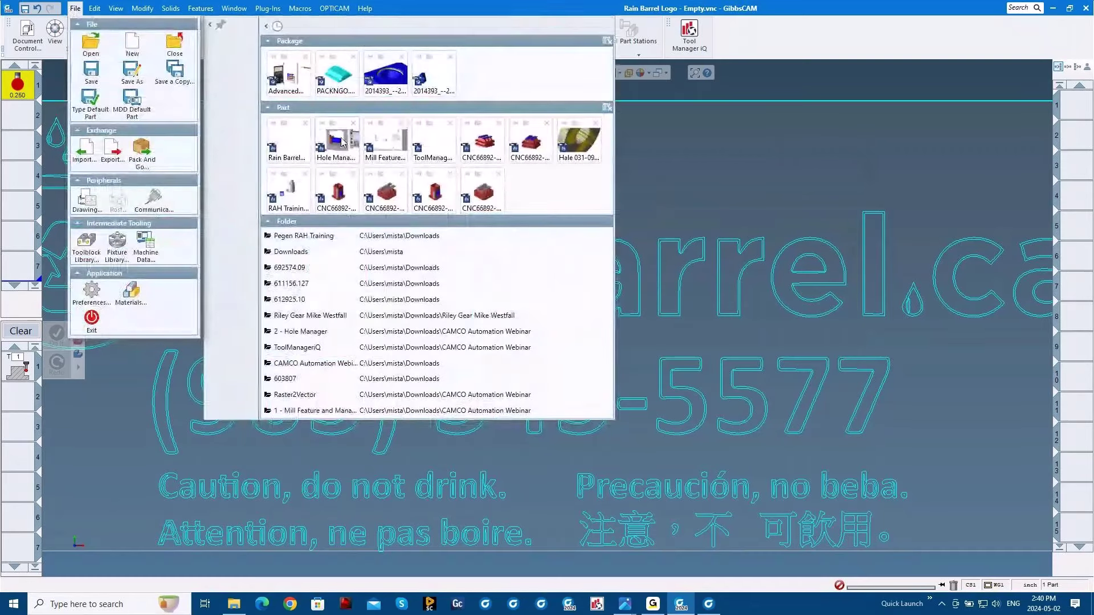
left_click(435, 143)
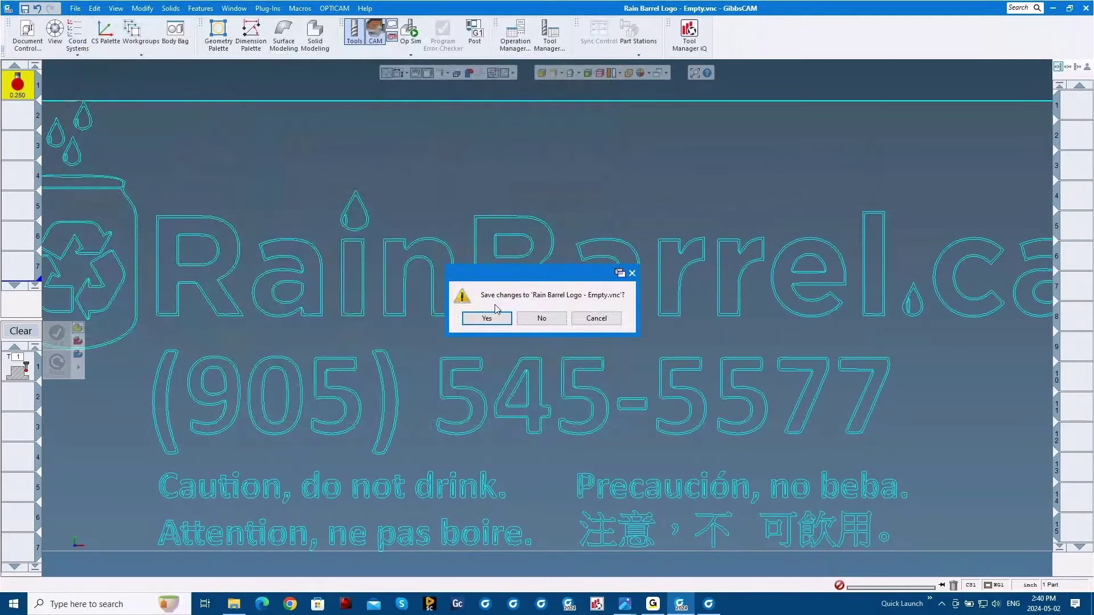
left_click(542, 318)
key("alt+Tab")
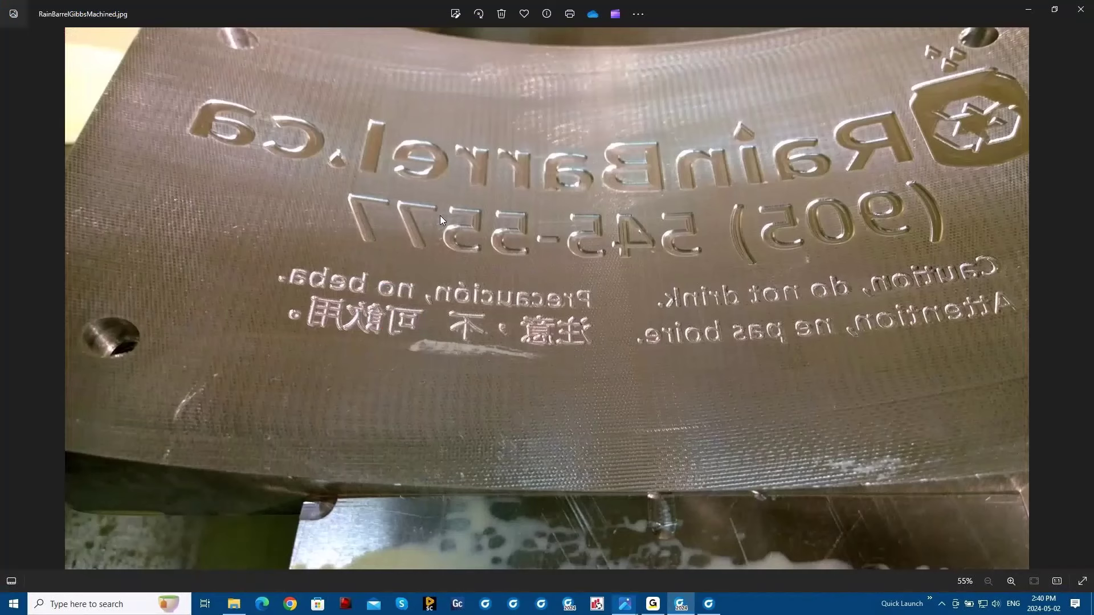
left_click(680, 605)
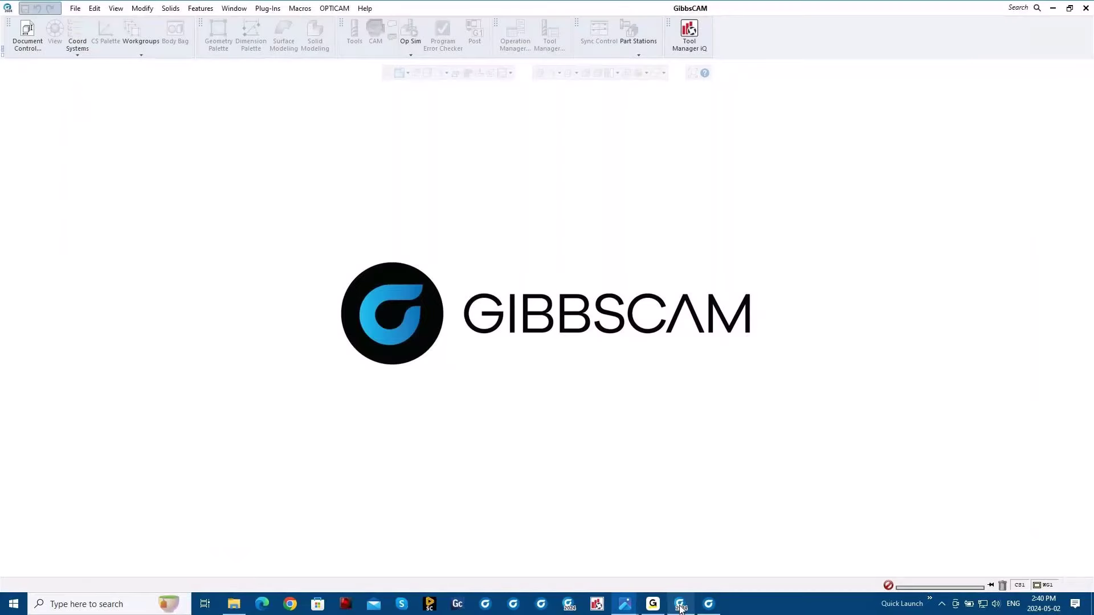
Open the ToolManagerIQ tool library and examine the details of several taps and the #7 CoroDrill 860 solid carbide drill
left_click(691, 33)
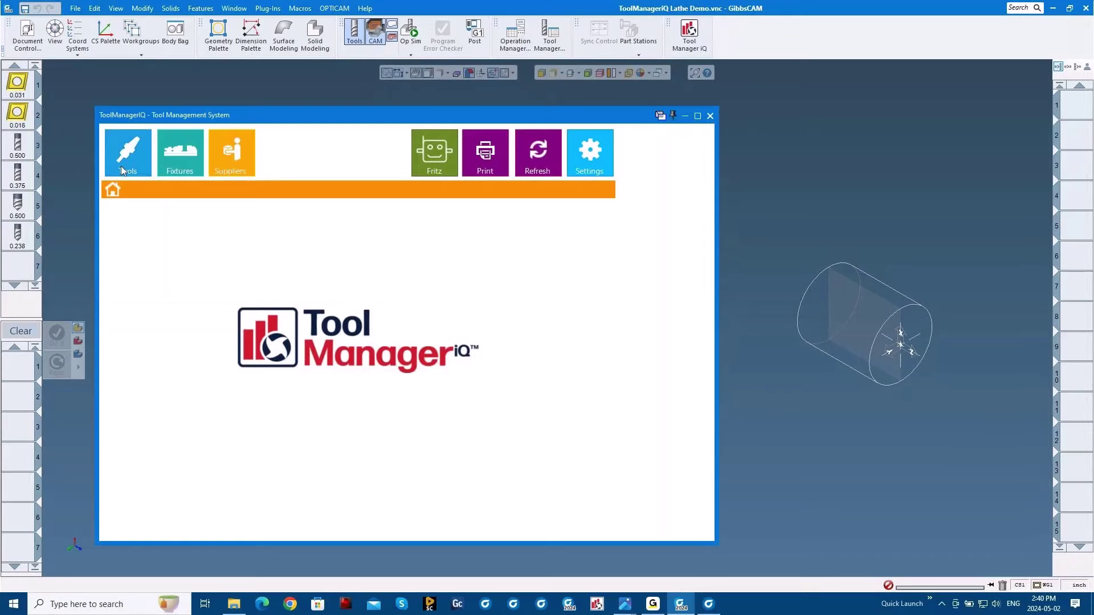
left_click(120, 166)
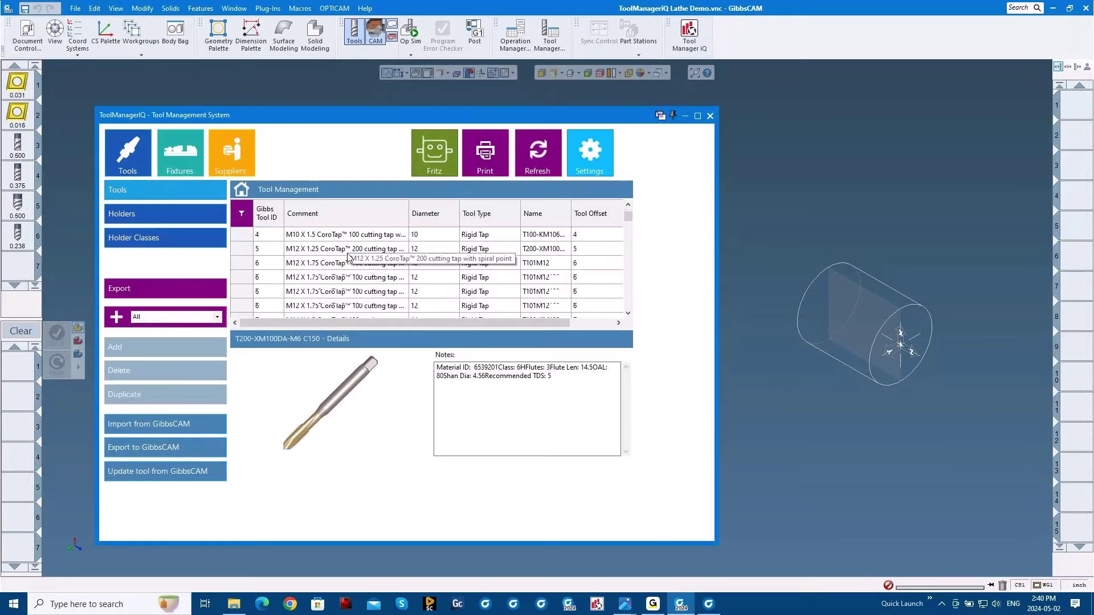
scroll(336, 268, "down", 3)
left_click(360, 264)
scroll(360, 270, "down", 3)
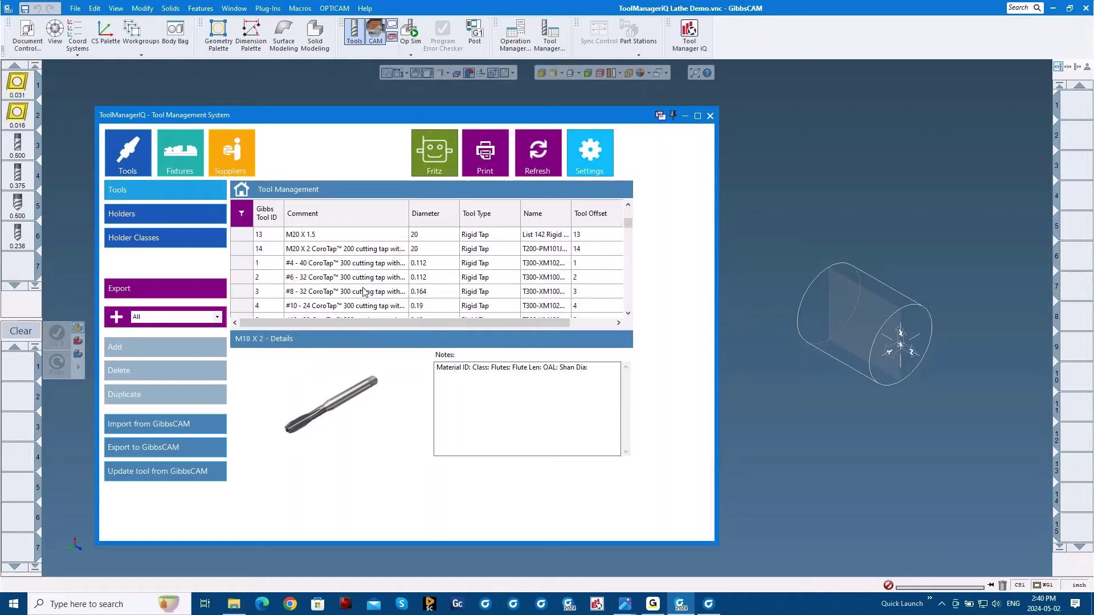
left_click(350, 282)
scroll(349, 294, "down", 1)
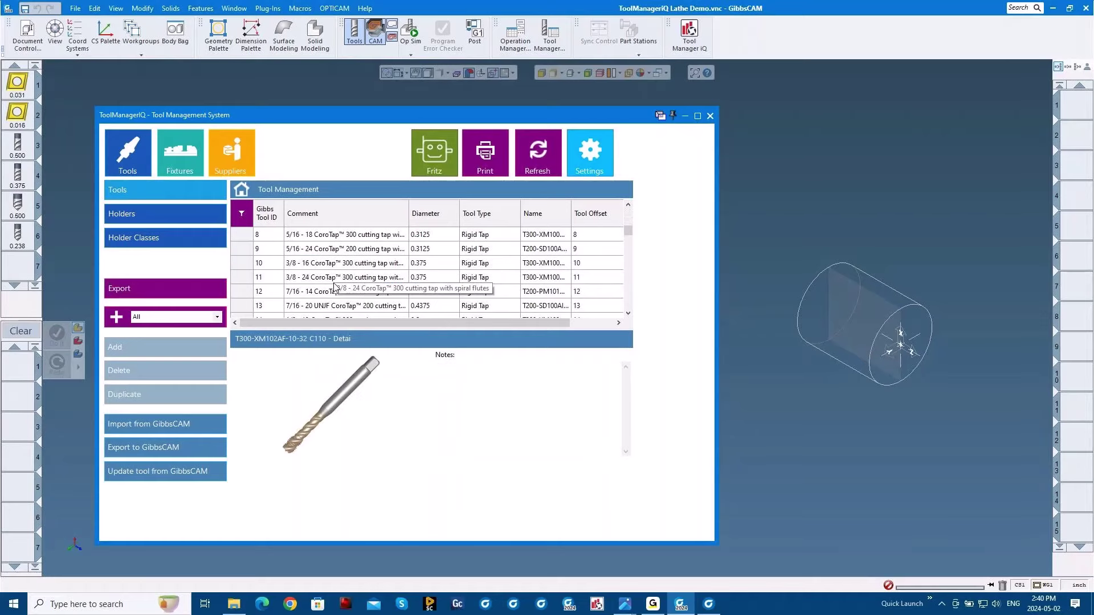
left_click(350, 292)
scroll(350, 290, "down", 1)
left_click(349, 290)
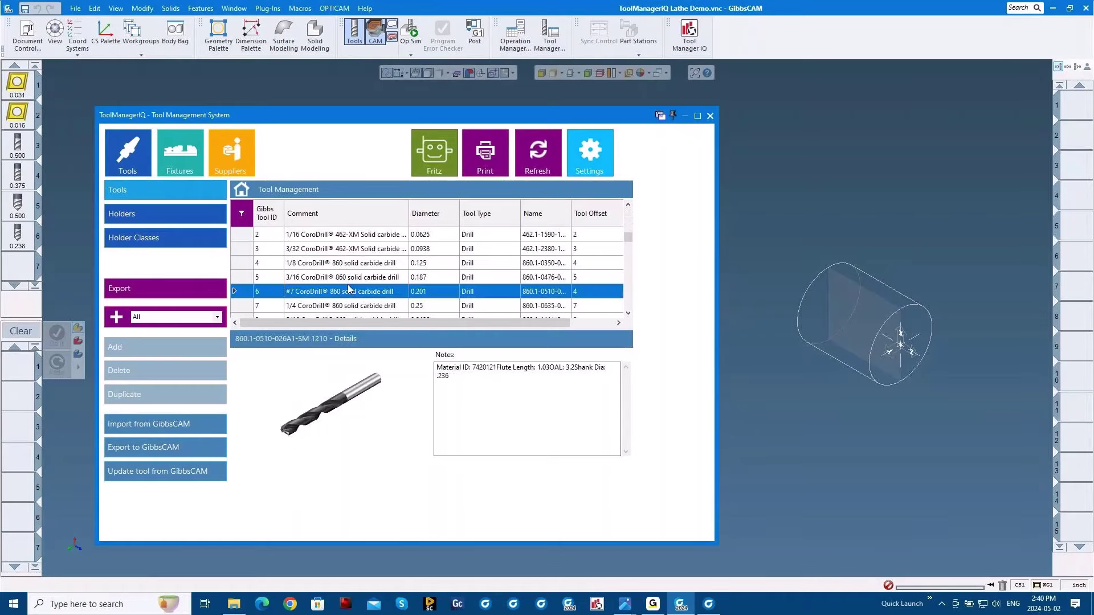
Import all six tools of the lathe part into the ToolManagerIQ tool library
left_click(29, 236, "shift")
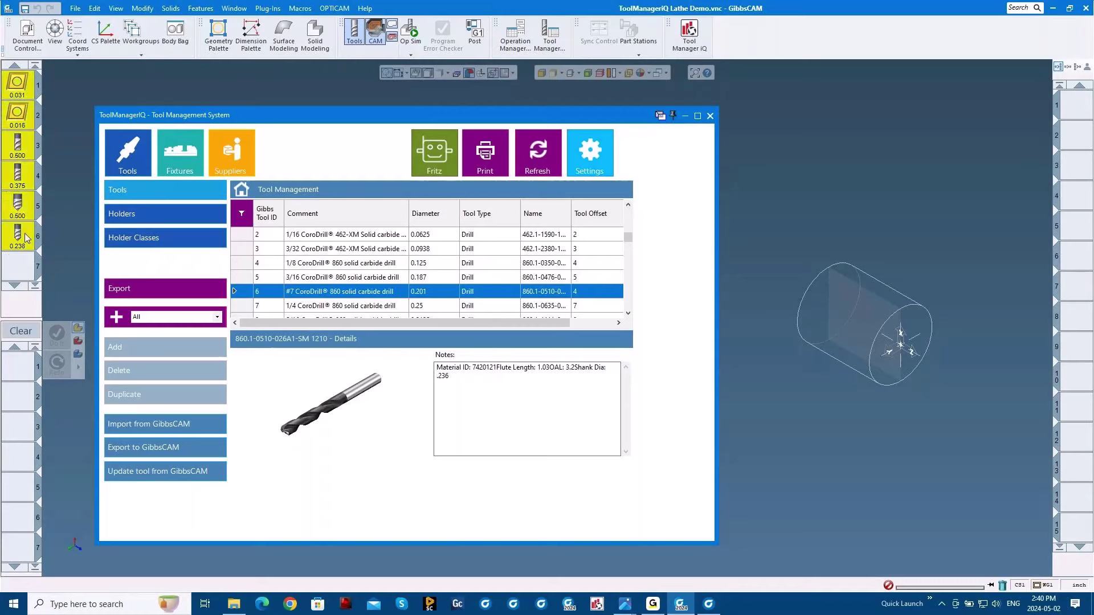
left_click(181, 427)
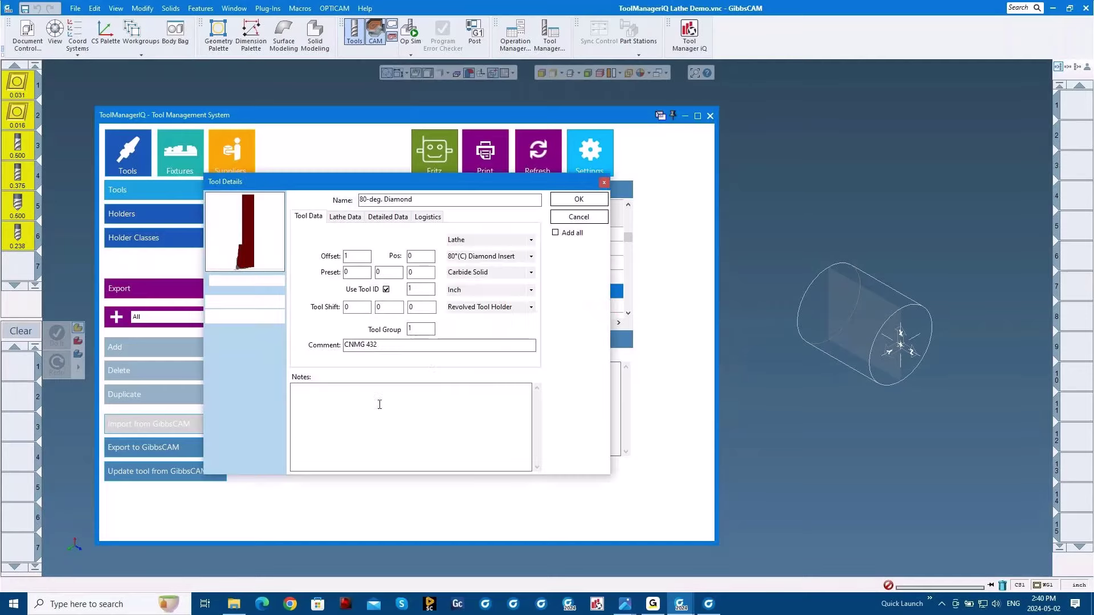
left_click(582, 205)
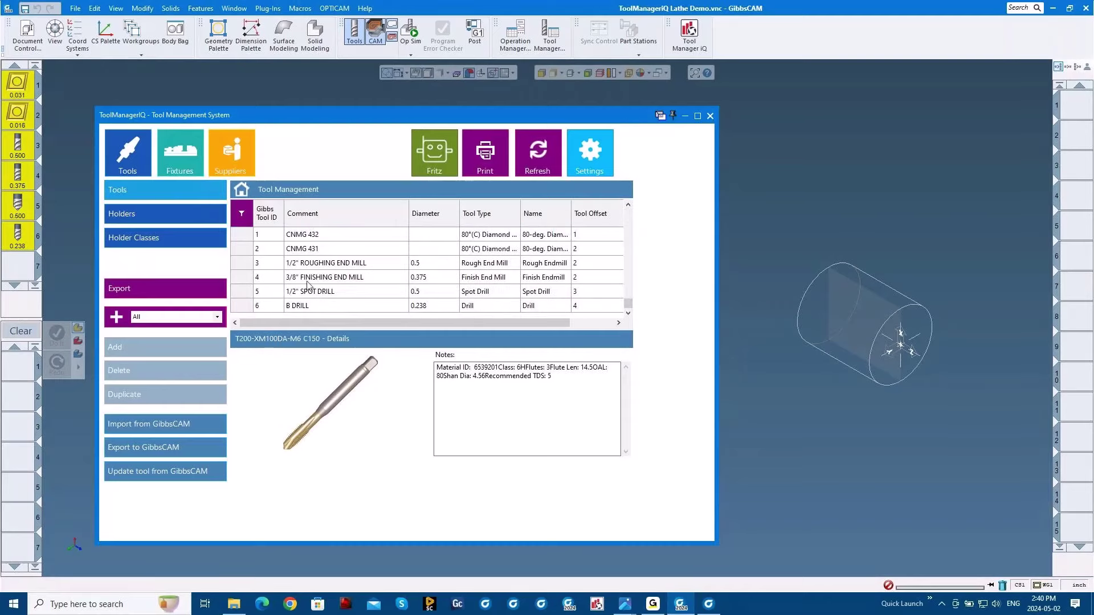
Delete all six tools from the part's tool list
left_click(26, 239)
left_click(22, 84, "shift")
key("Delete")
Export the six library tools from CNMG 432 through B DRILL back to the GibbsCAM part
left_click(318, 235)
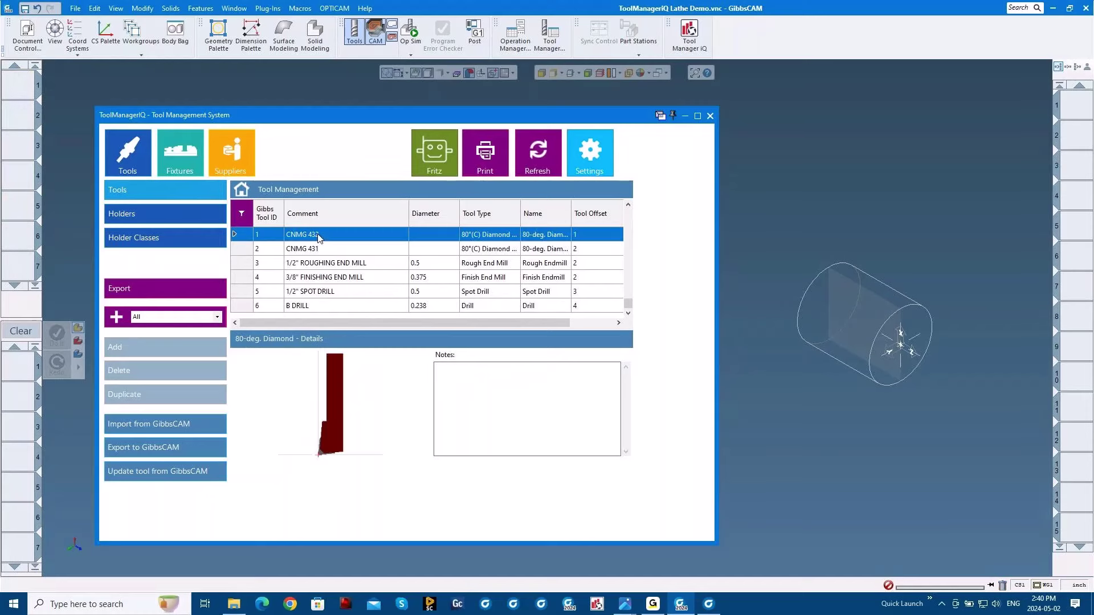
left_click(306, 302, "shift")
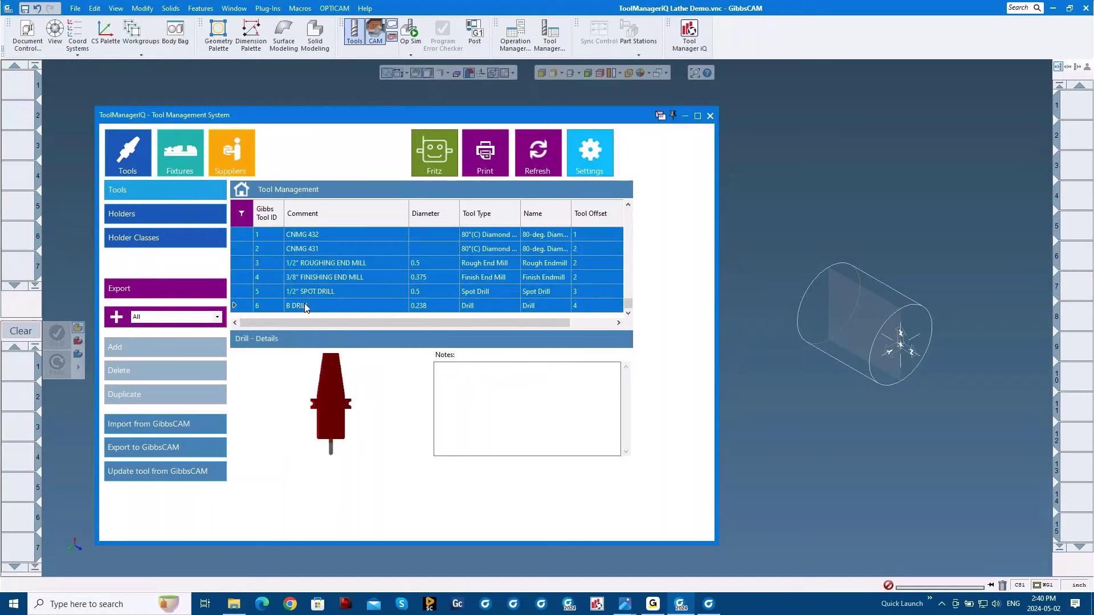
left_click(165, 448)
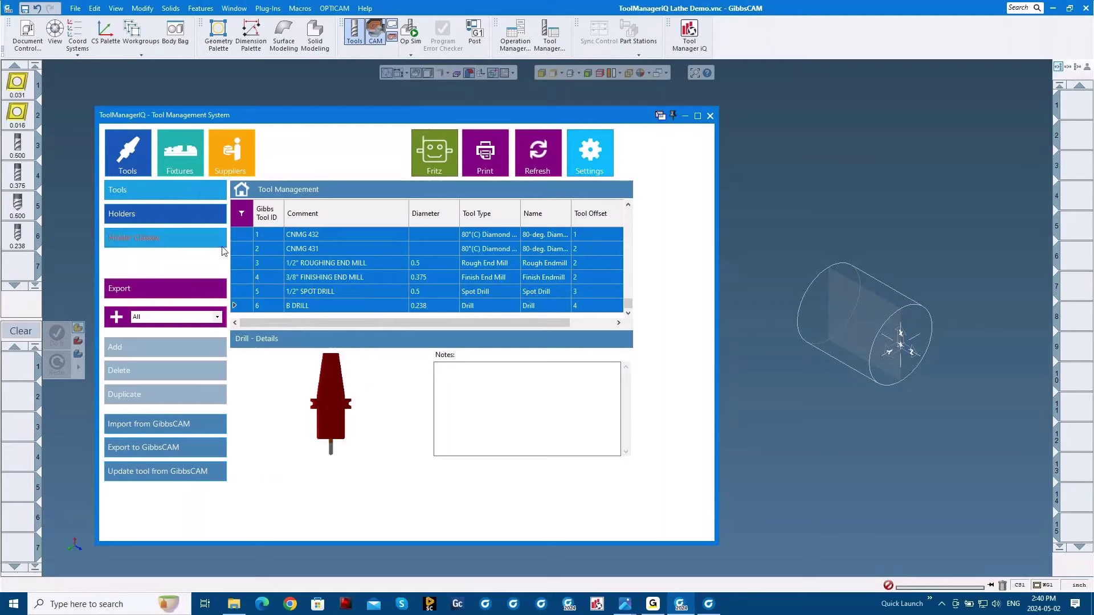
Ask the Fritz assistant "What's the tap drill size for a 1/2"-13?" and close the conversation
left_click(434, 156)
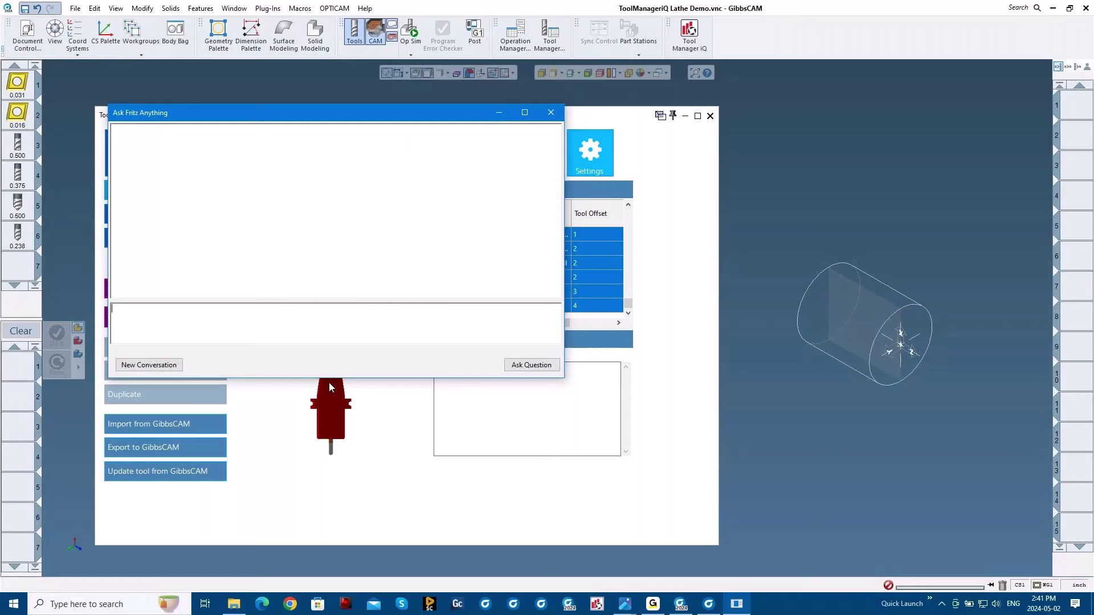
left_click(327, 329)
type("What's the tap drill size for a 1/2\"-13?")
left_click(531, 365)
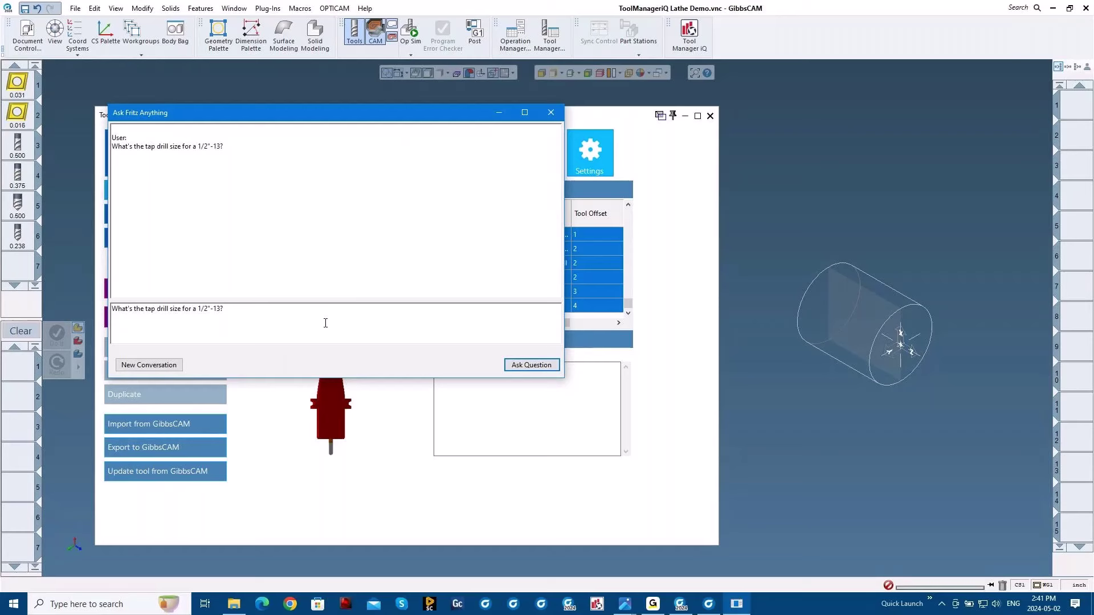
left_click(326, 323)
left_click(551, 113)
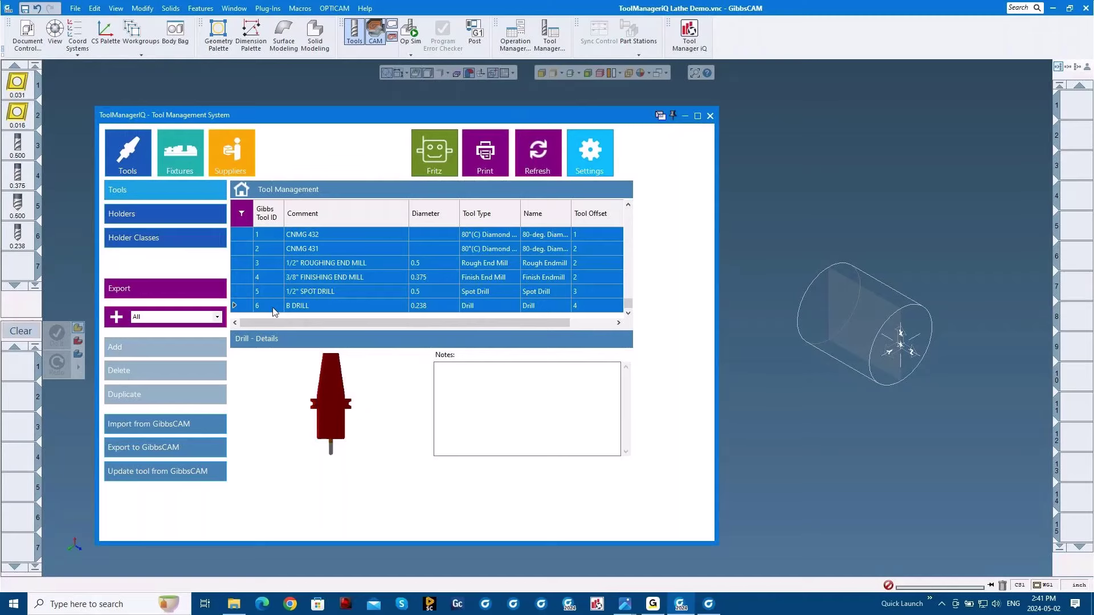
Open the holder library and inspect the ID turning holder with file A40_Sqr_15.x_t
left_click(179, 157)
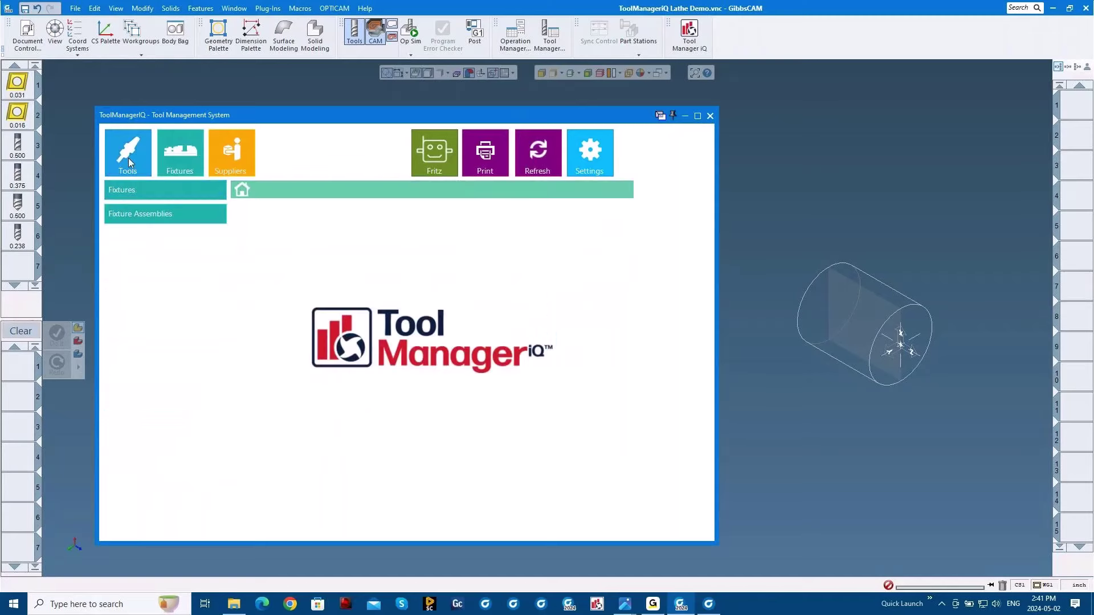
left_click(128, 159)
left_click(137, 215)
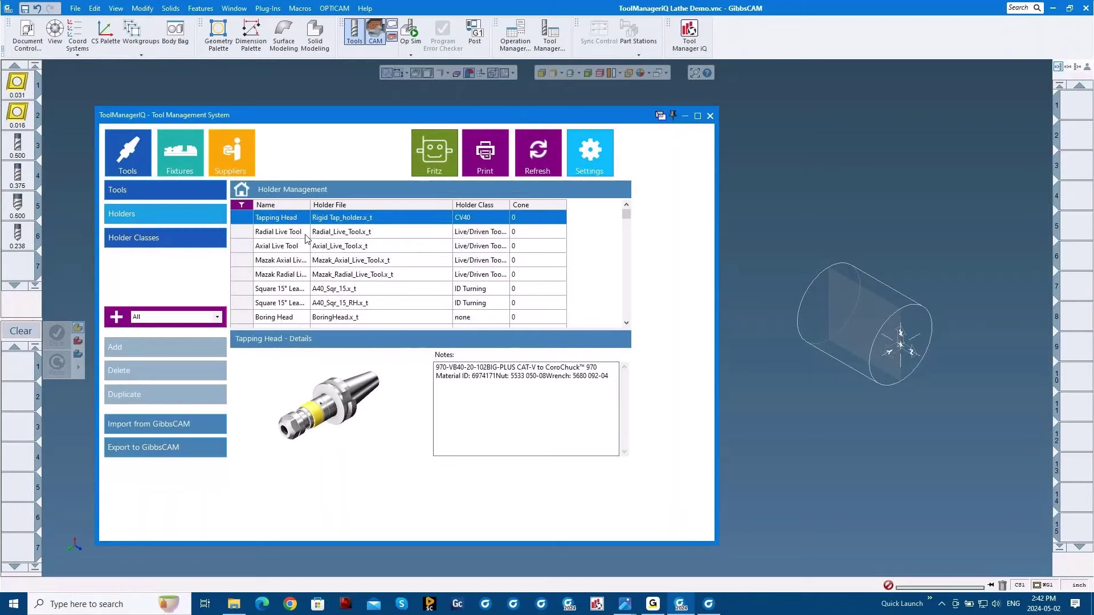
left_click(314, 288)
Inspect the Jergens Twin 6, ATS Ultimate chuck and Jergens Twin 4 in the fixture library, and close ToolManagerIQ
left_click(192, 154)
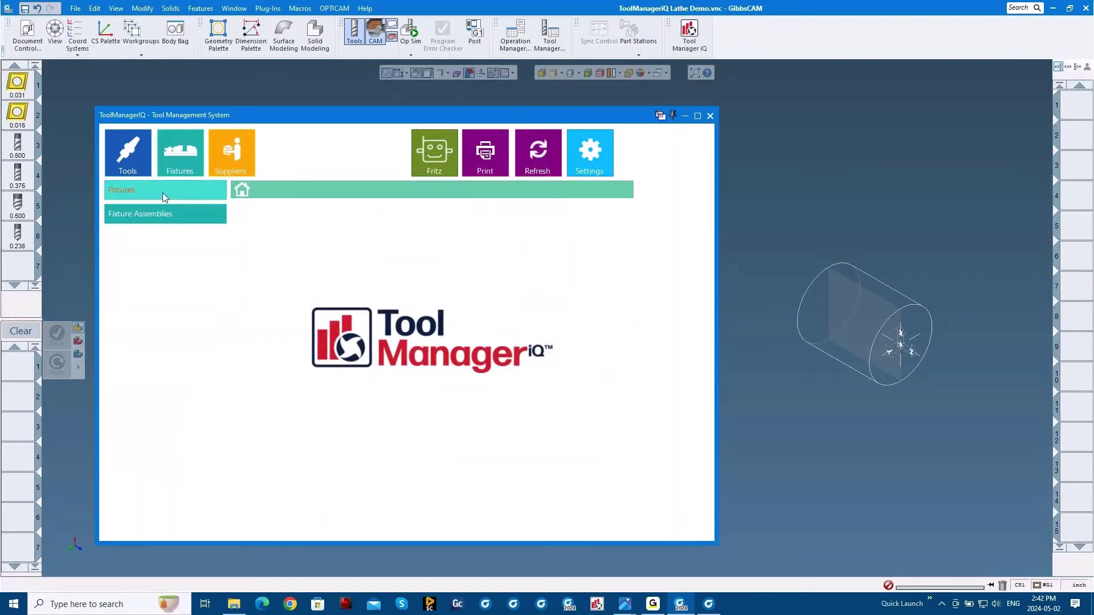
left_click(289, 268)
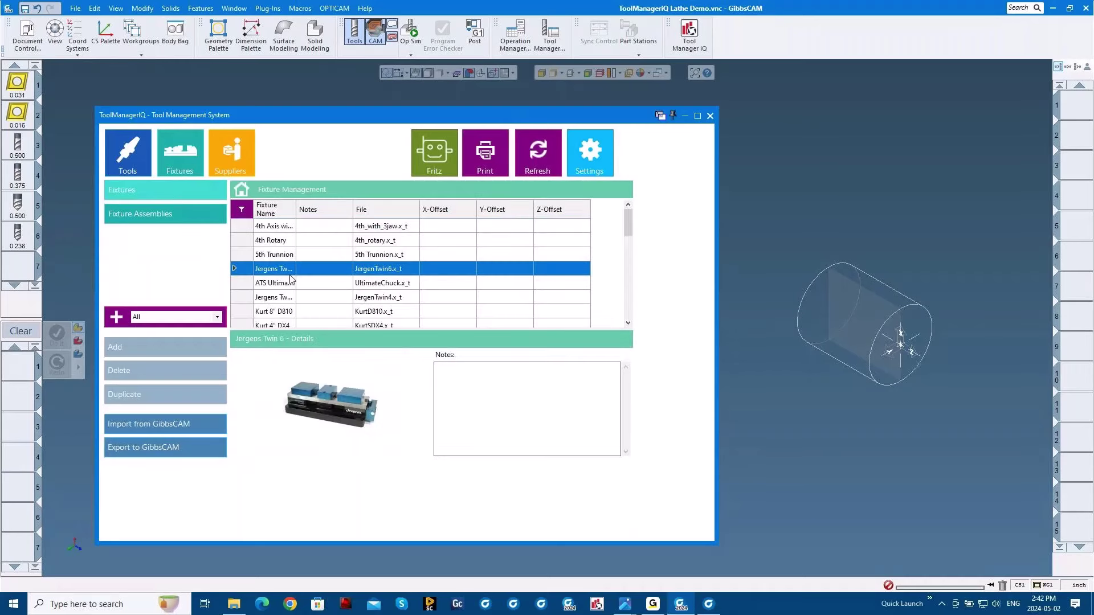
left_click(288, 283)
left_click(286, 297)
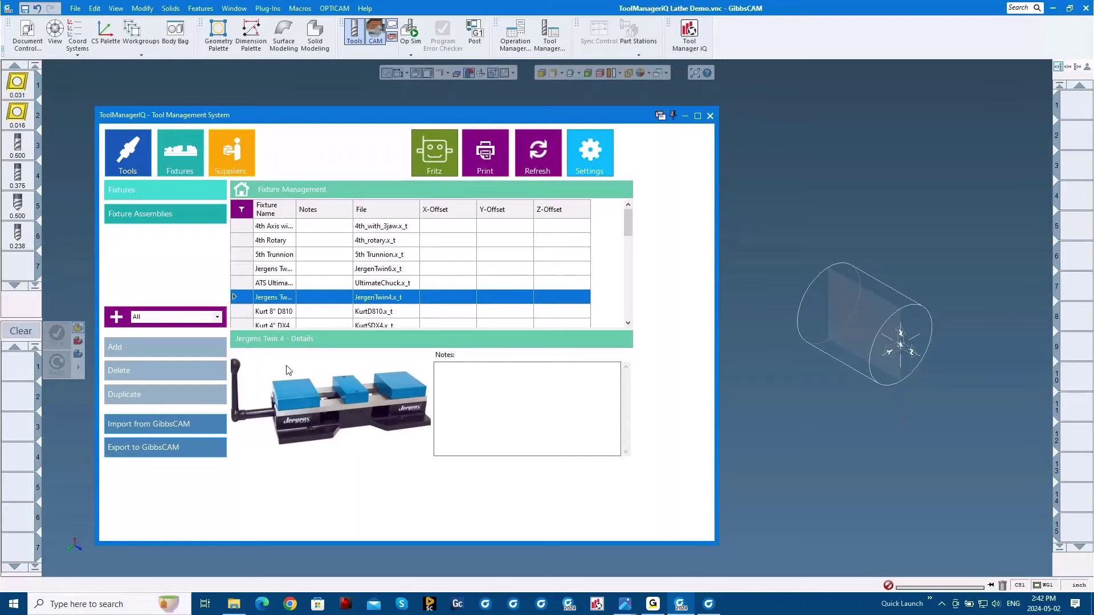
left_click(710, 116)
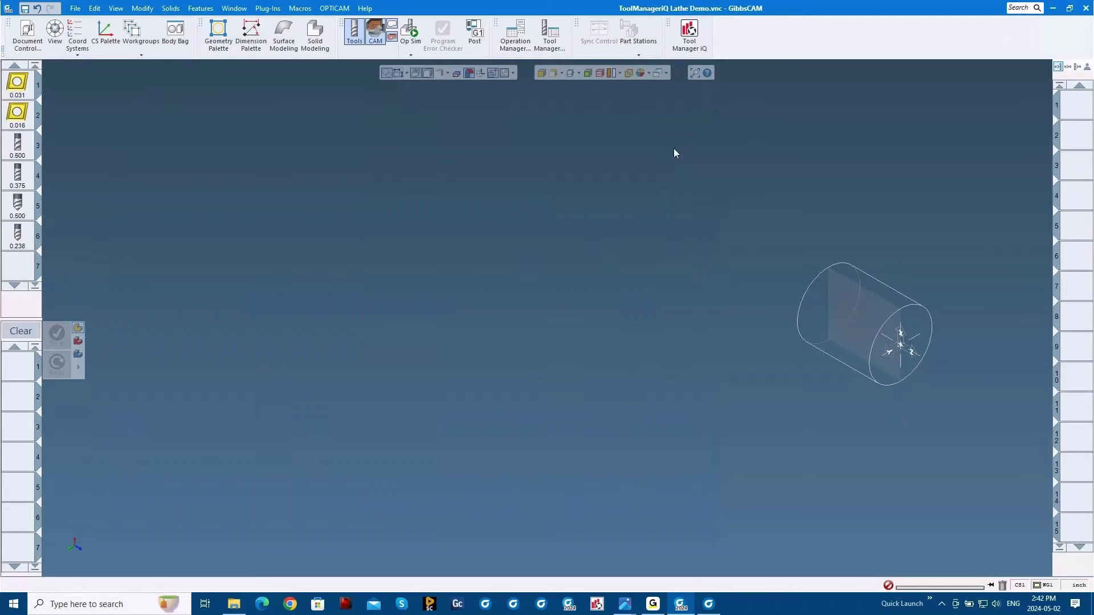
Open the recent Advanced CS Tutorial 2 - Machine Sim package without saving the ToolManagerIQ Lathe Demo part
left_click(74, 9)
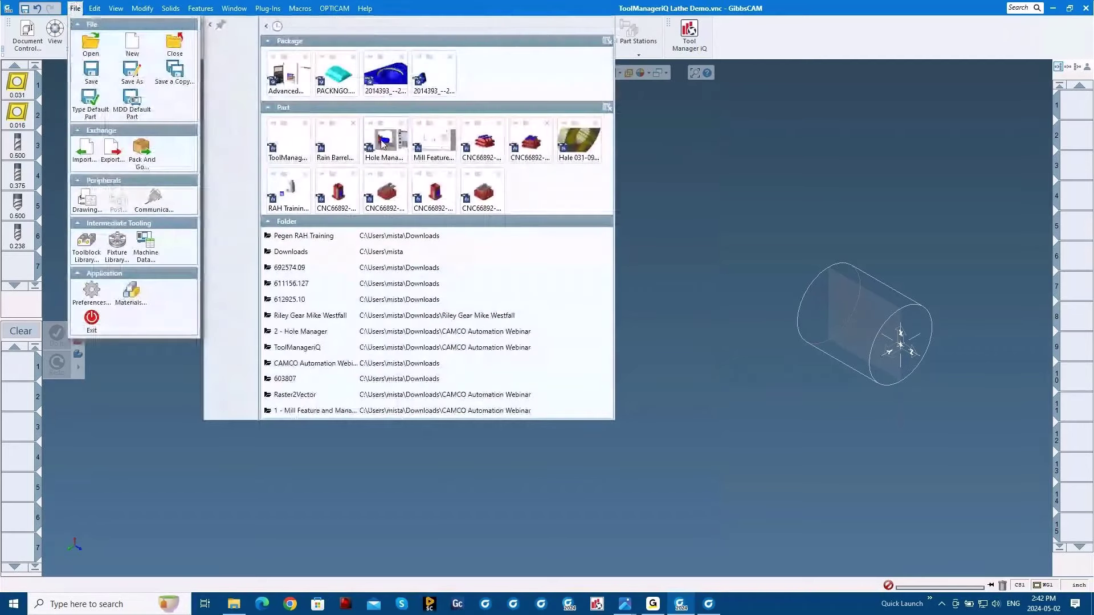
left_click(285, 73)
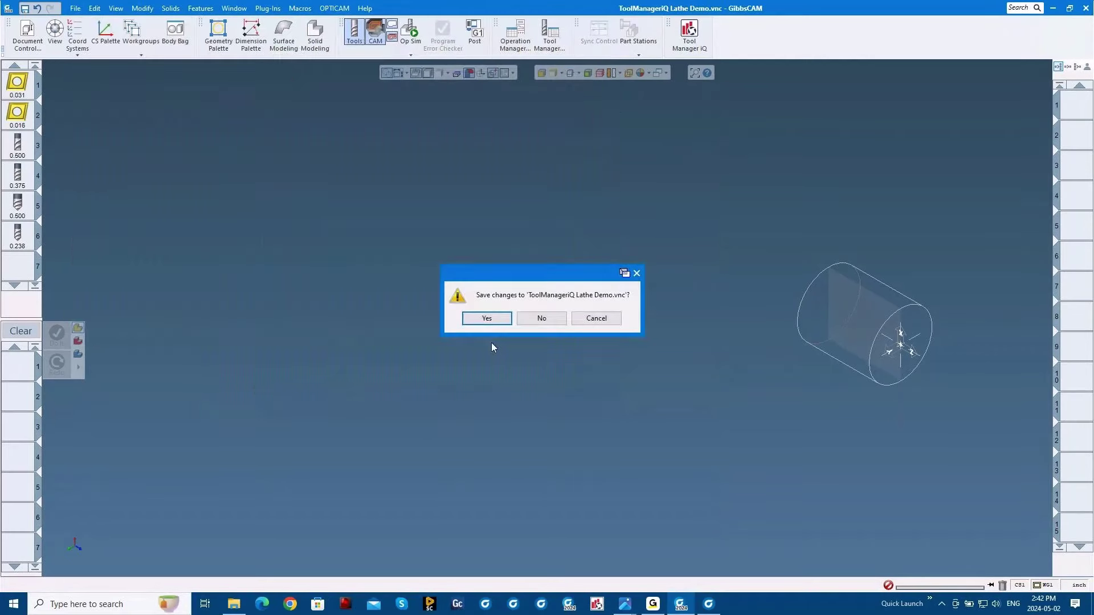
left_click(531, 323)
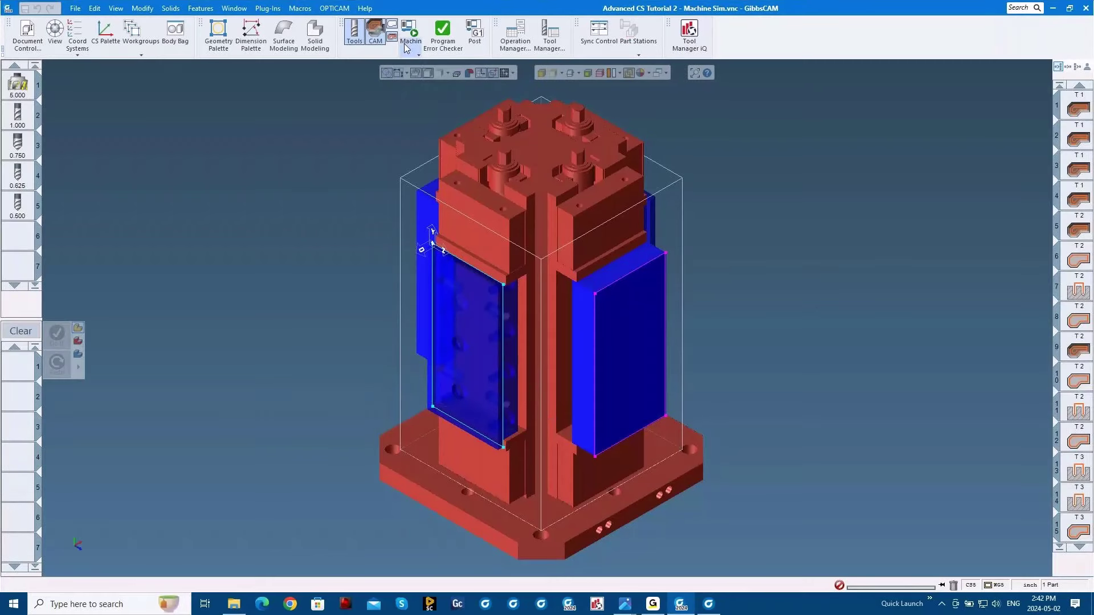
Start the machine simulation of the tombstone setup on the Mazak Nexus 4000-II and run it
left_click(408, 40)
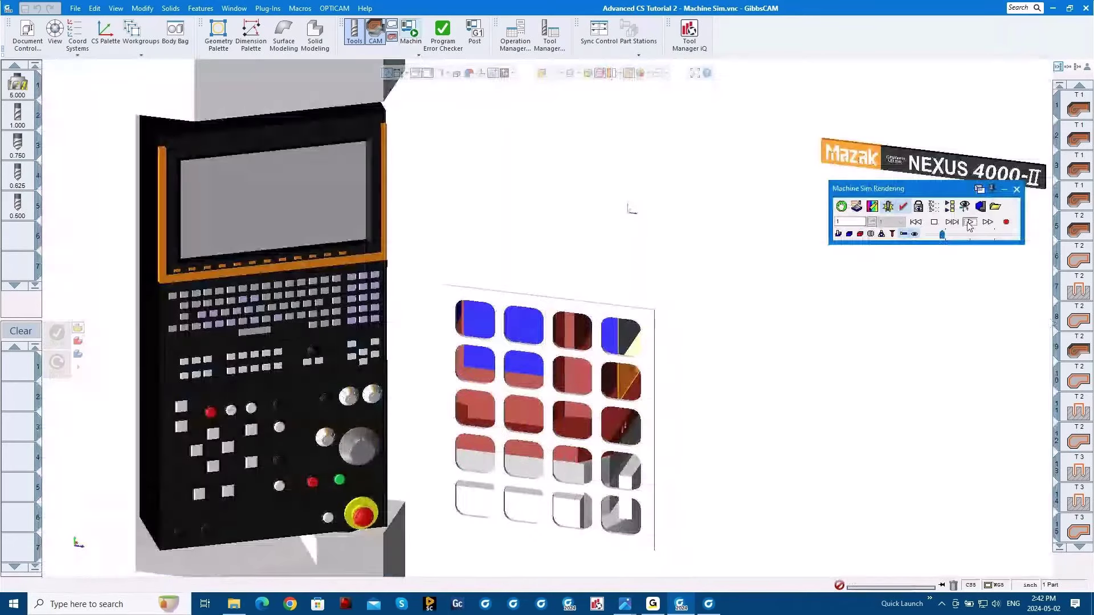
left_click(969, 223)
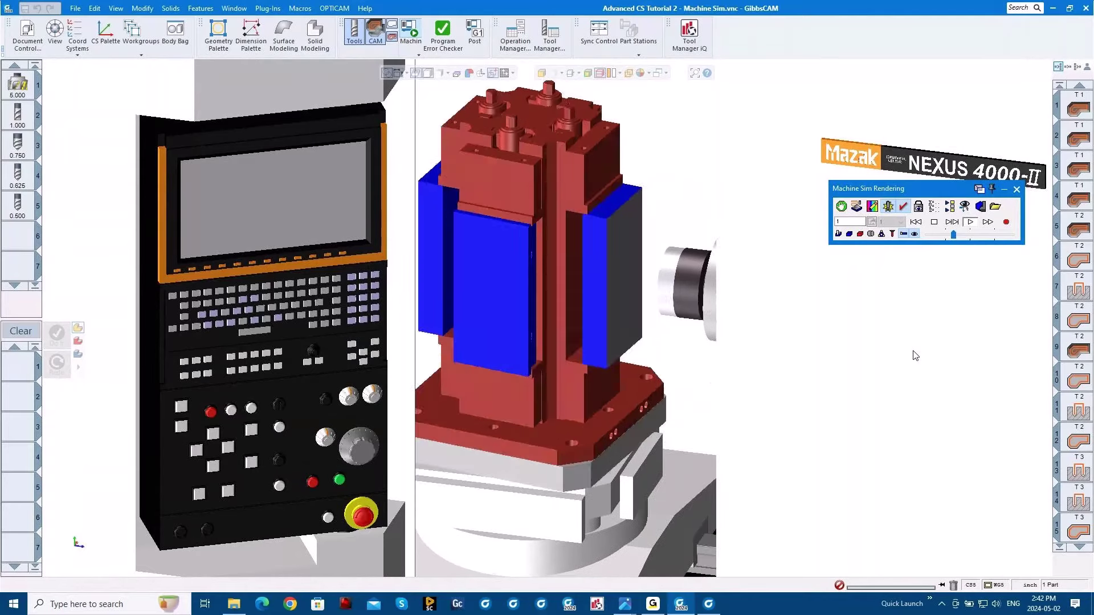
Open the ToolManagerIQ tool library and inspect the M10 X 1.25 and M12 X 1.25 taps, a 1/4 tap and the 7/16 CoroDrill 860
left_click(690, 34)
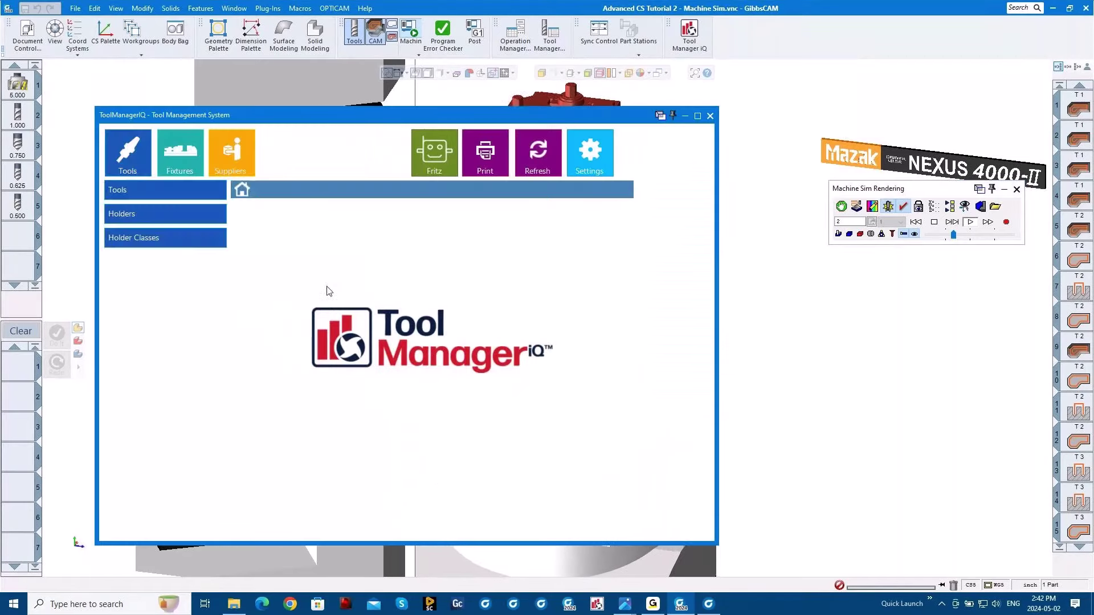
left_click(371, 264)
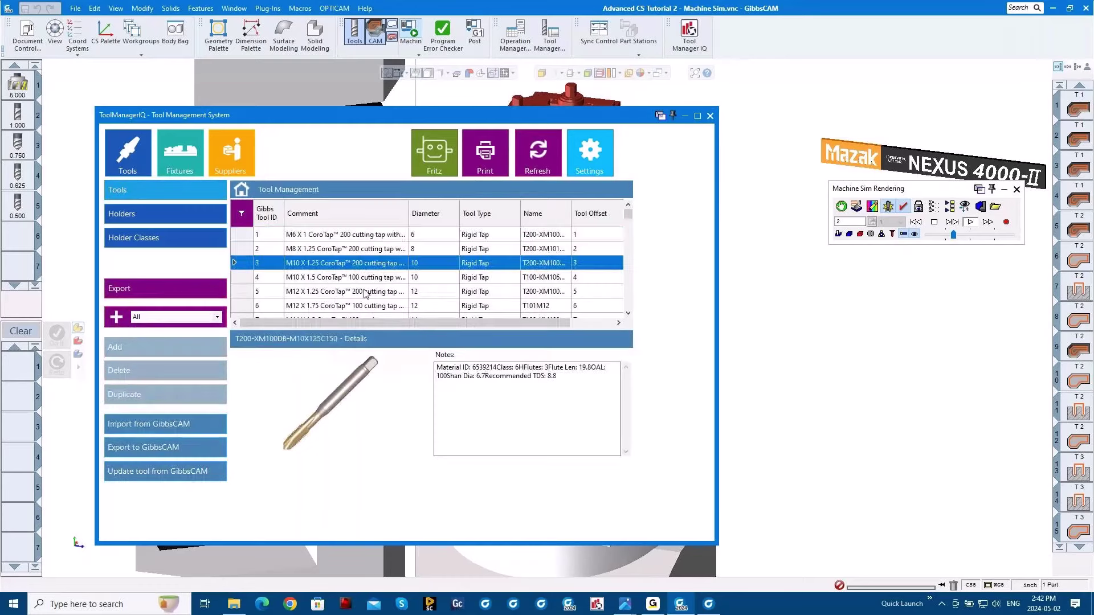
left_click(368, 292)
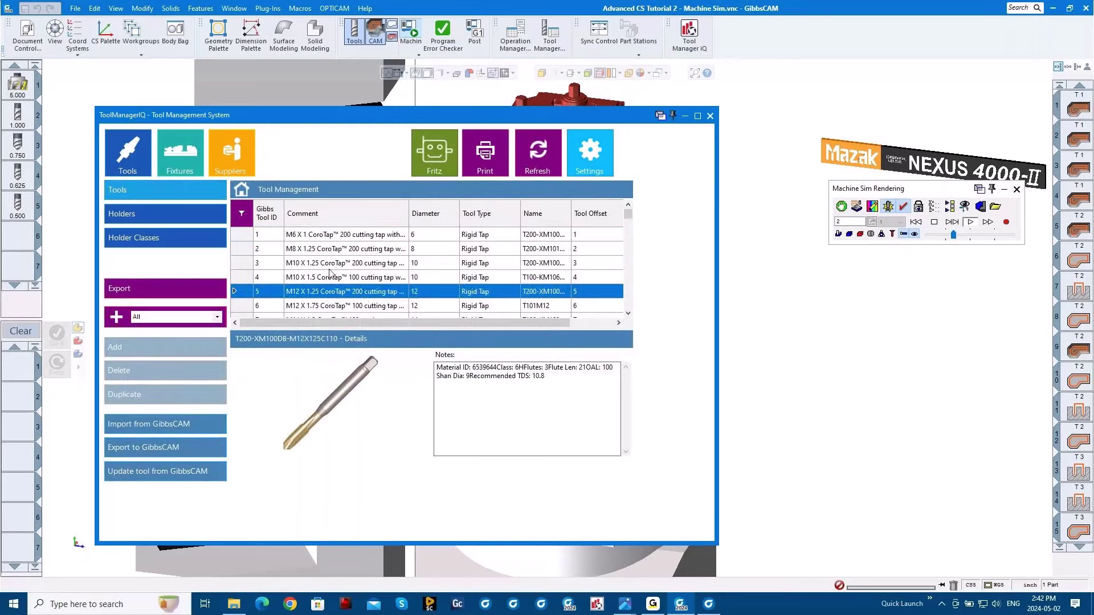
scroll(329, 279, "down", 3)
left_click(328, 291)
scroll(326, 302, "down", 2)
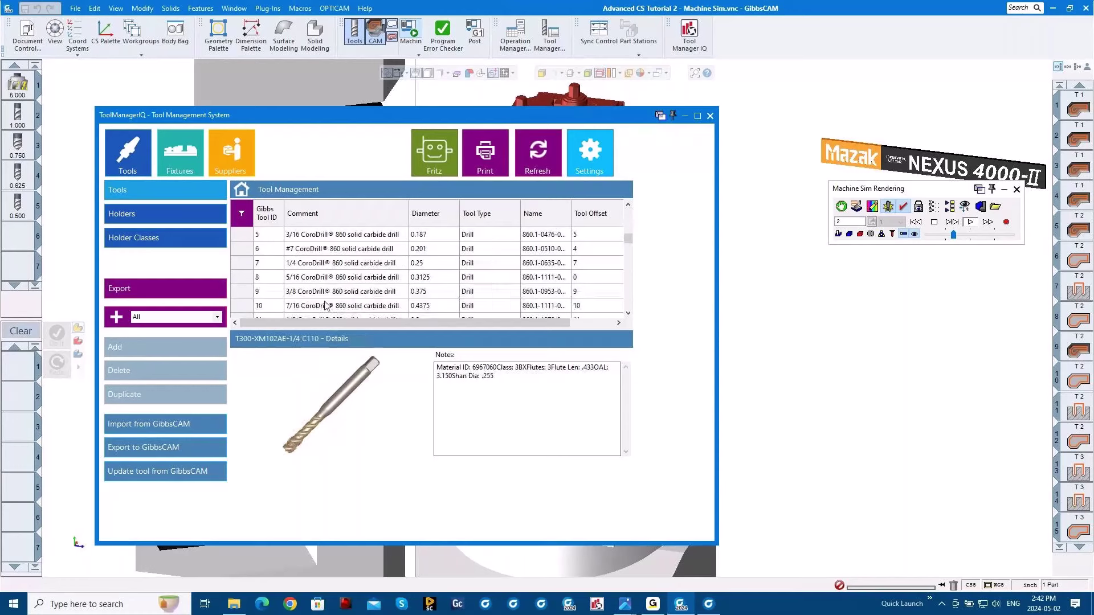
left_click(325, 306)
Filter the tool library to the Tool List 1 group and close ToolManagerIQ
left_click(216, 316)
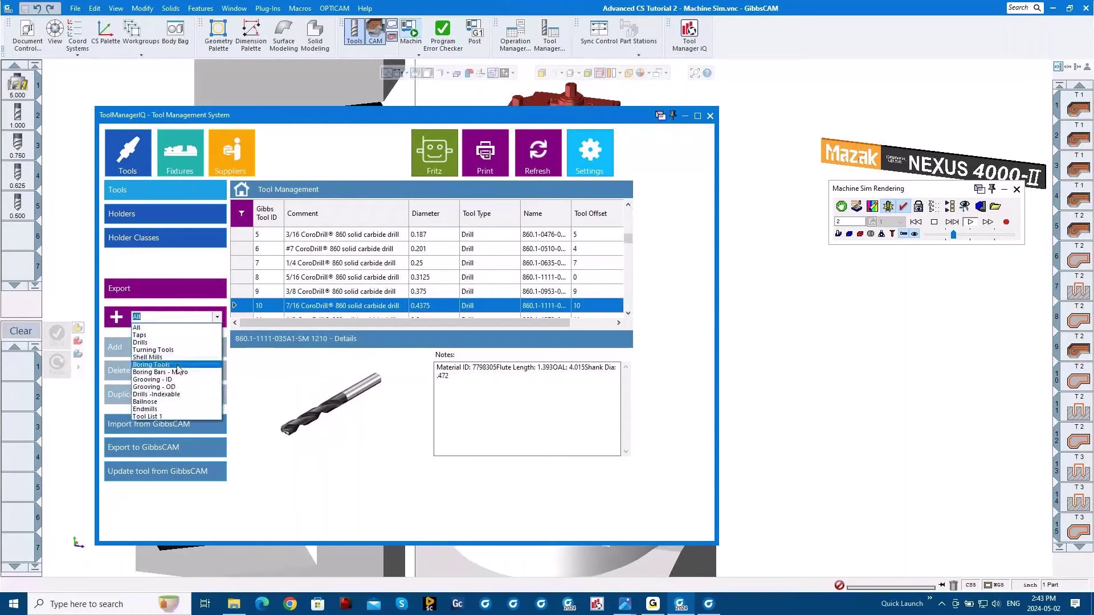
left_click(153, 418)
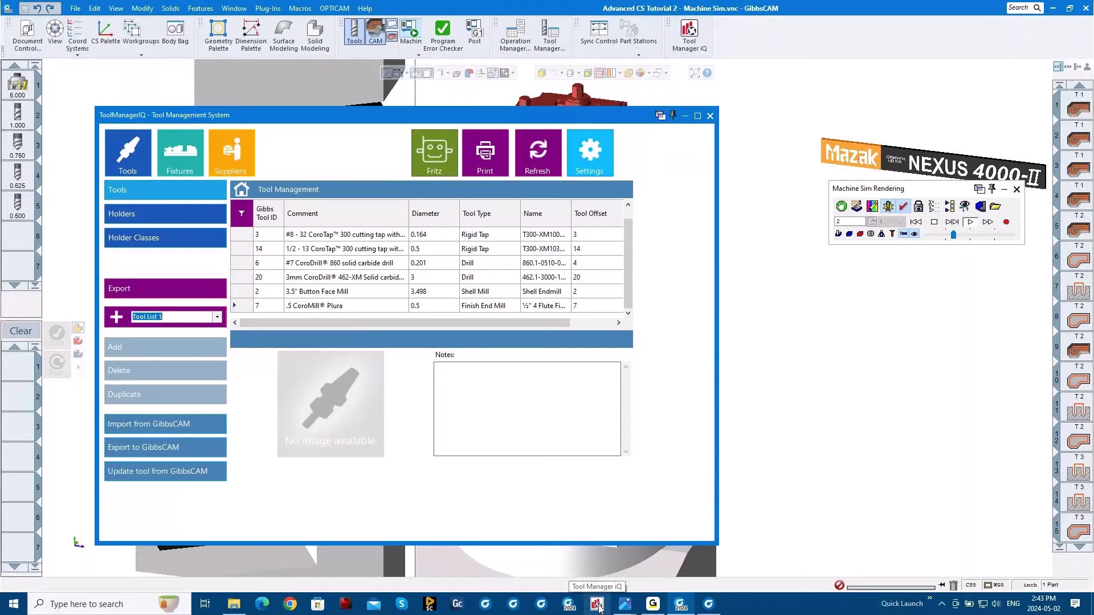
left_click(710, 116)
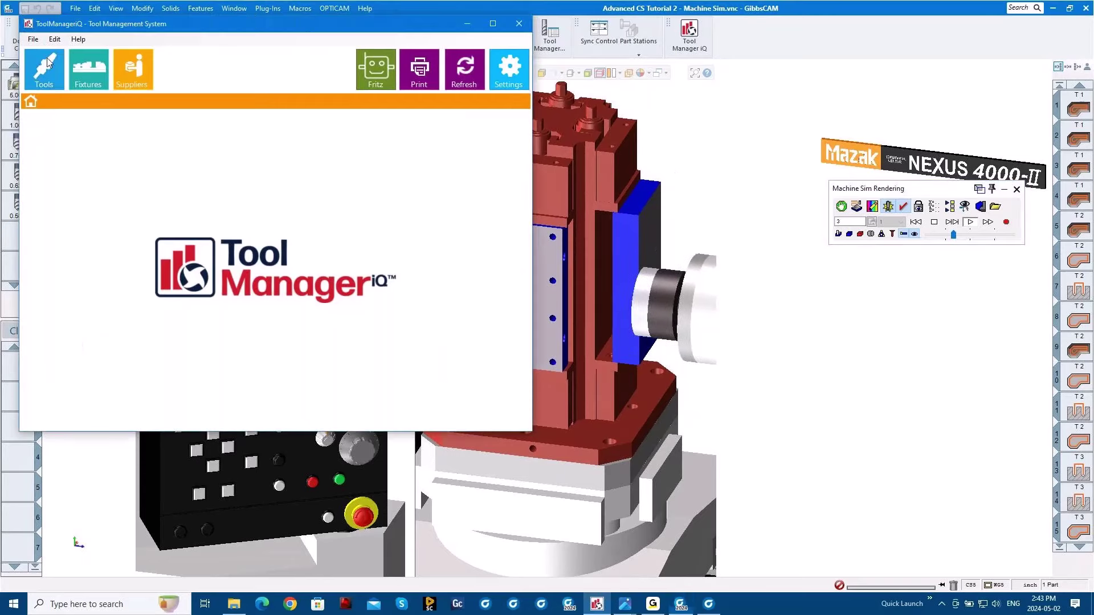
Switch to the standalone ToolManagerIQ and browse its tool library to the end of the list
left_click(45, 66)
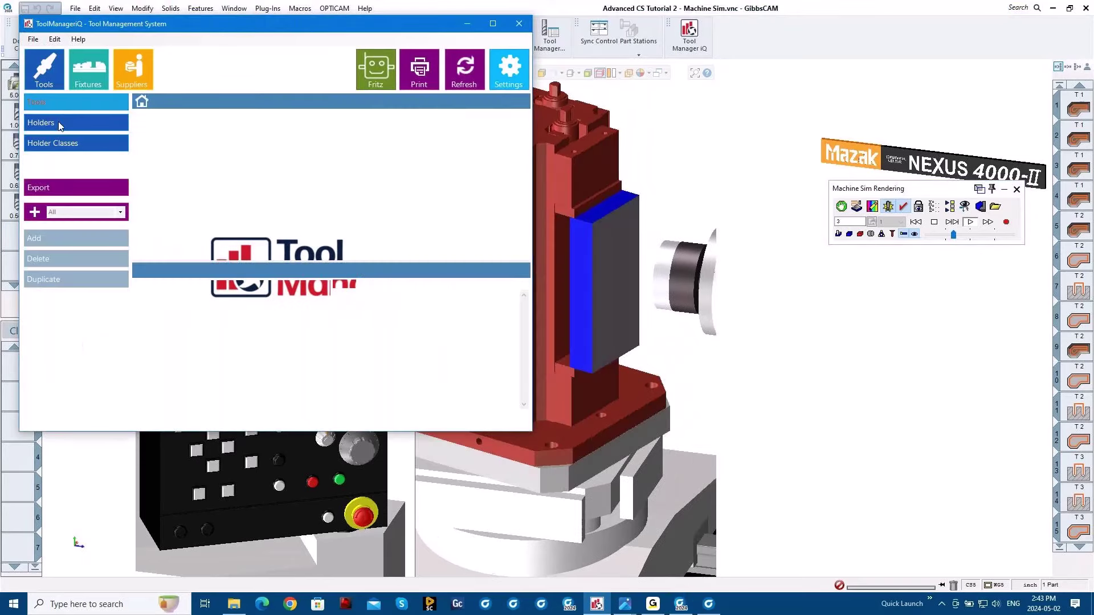
left_click_drag(526, 131, 529, 241)
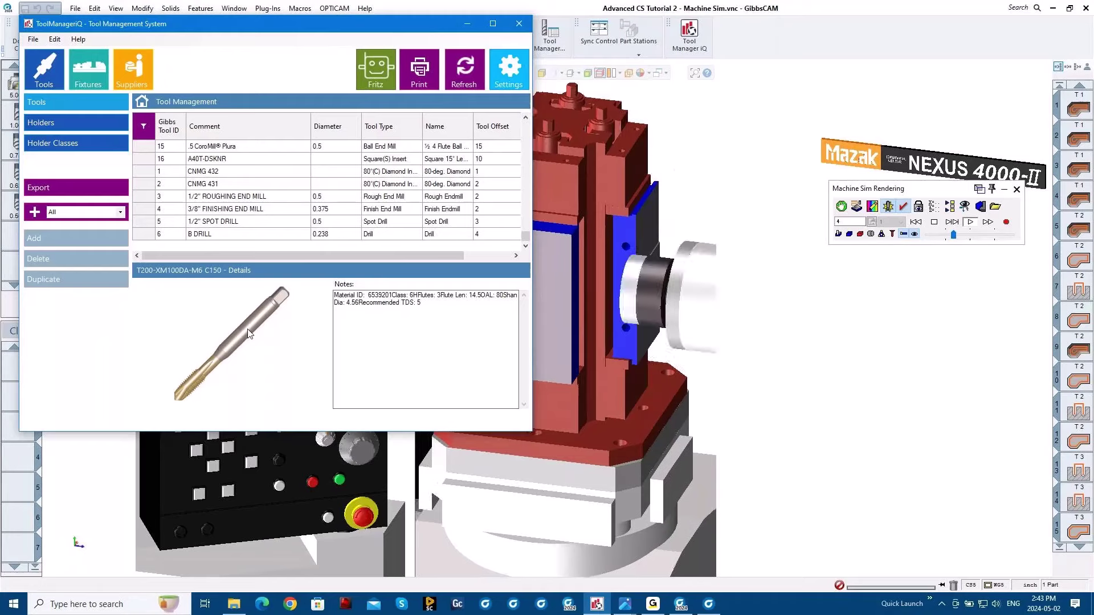
left_click_drag(234, 20, 261, 71)
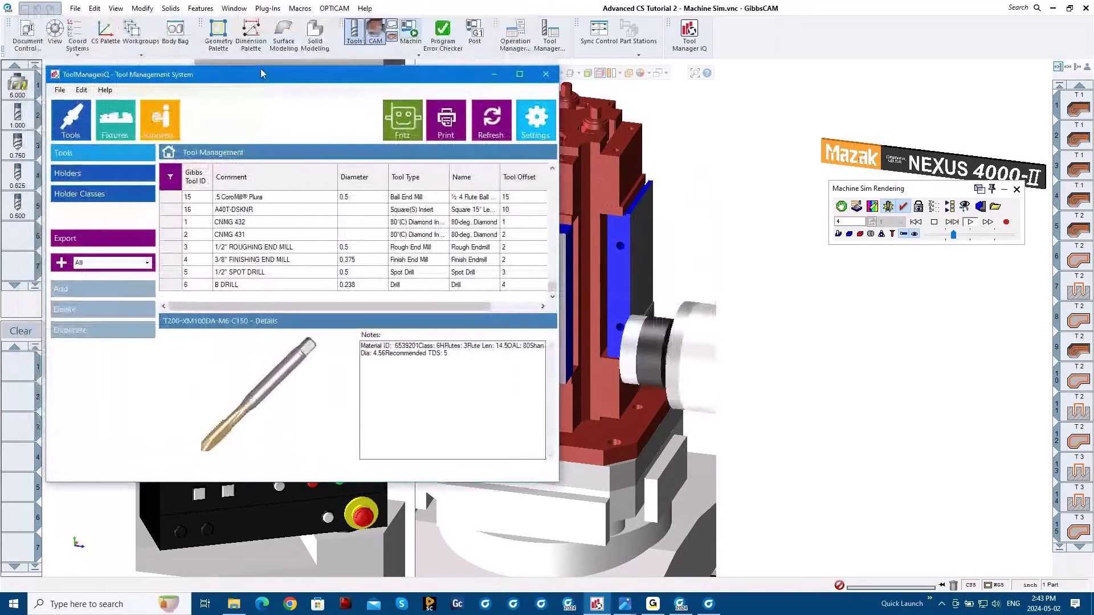
Keep the library filter on All, examine which tools belong to the Tool List 1 group in the group manager, and close it
left_click(147, 263)
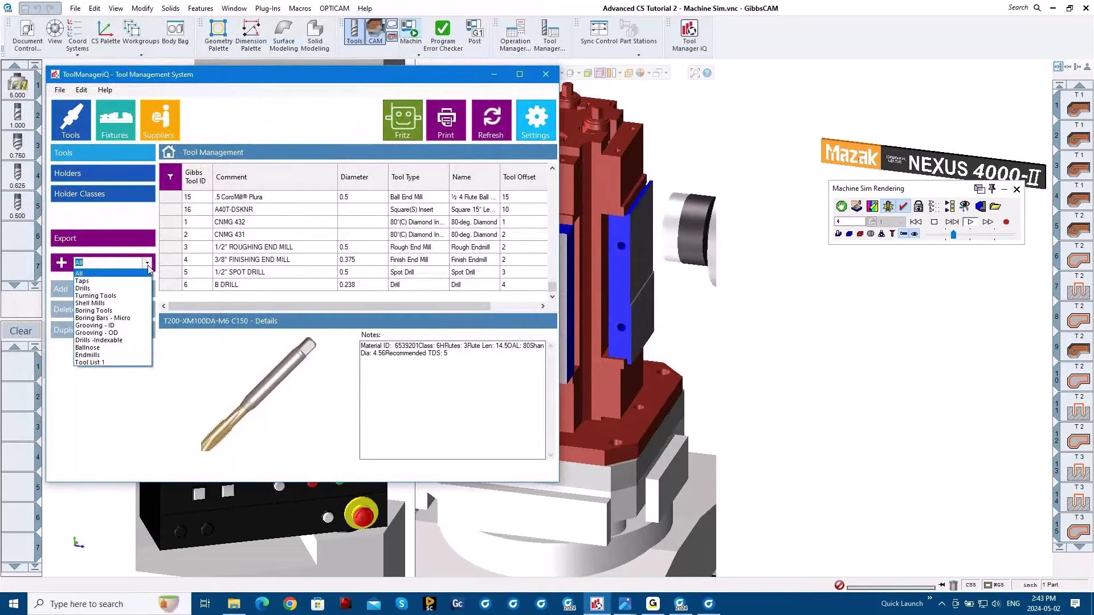
left_click(80, 274)
left_click(61, 264)
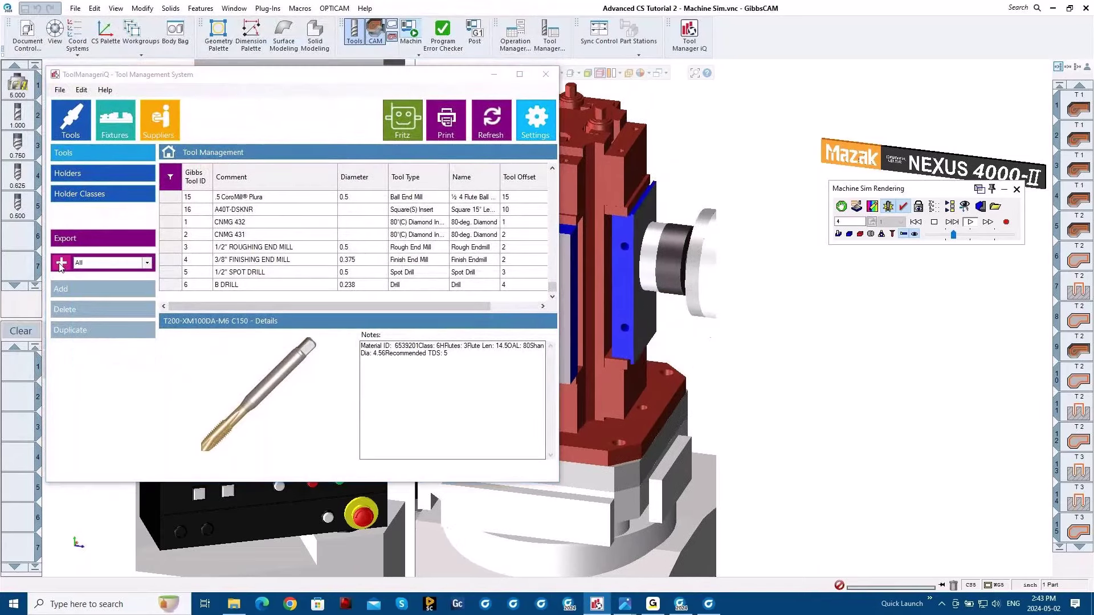
left_click(161, 182)
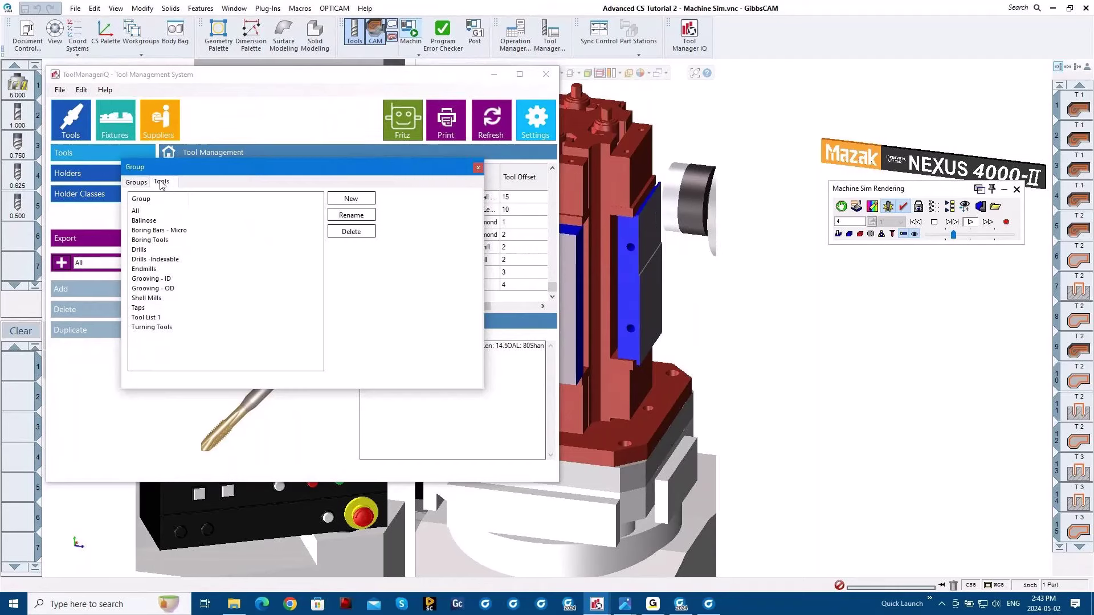
left_click(399, 200)
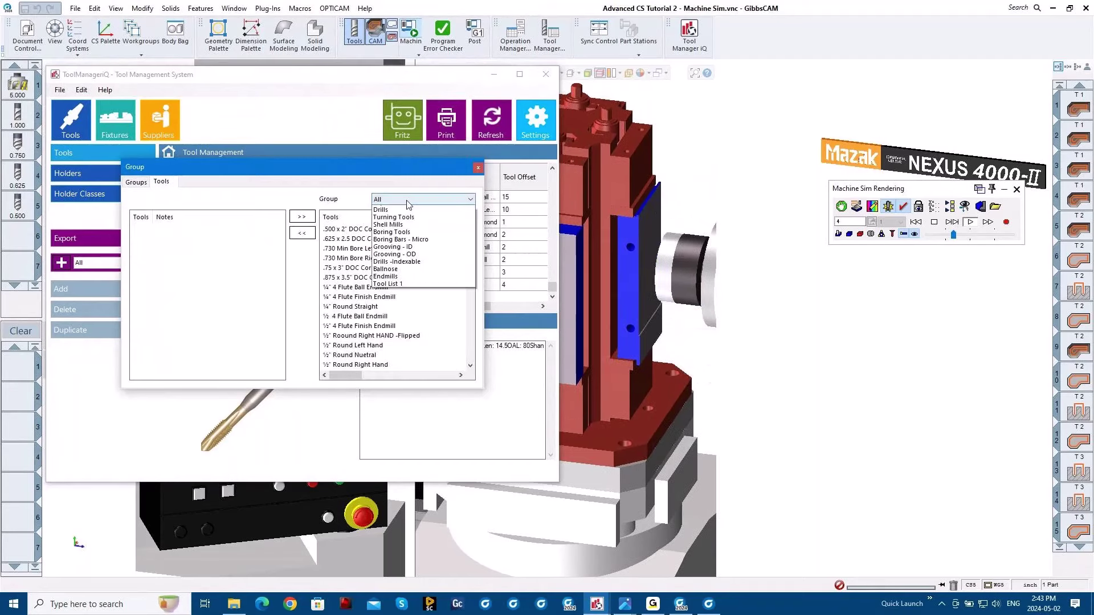
left_click(388, 298)
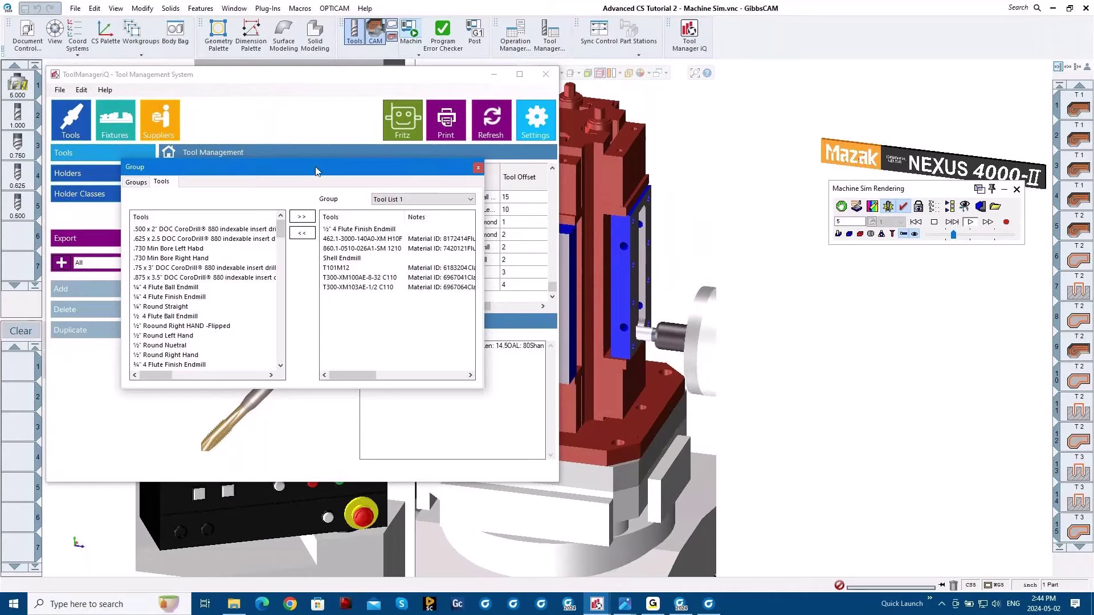
left_click(478, 168)
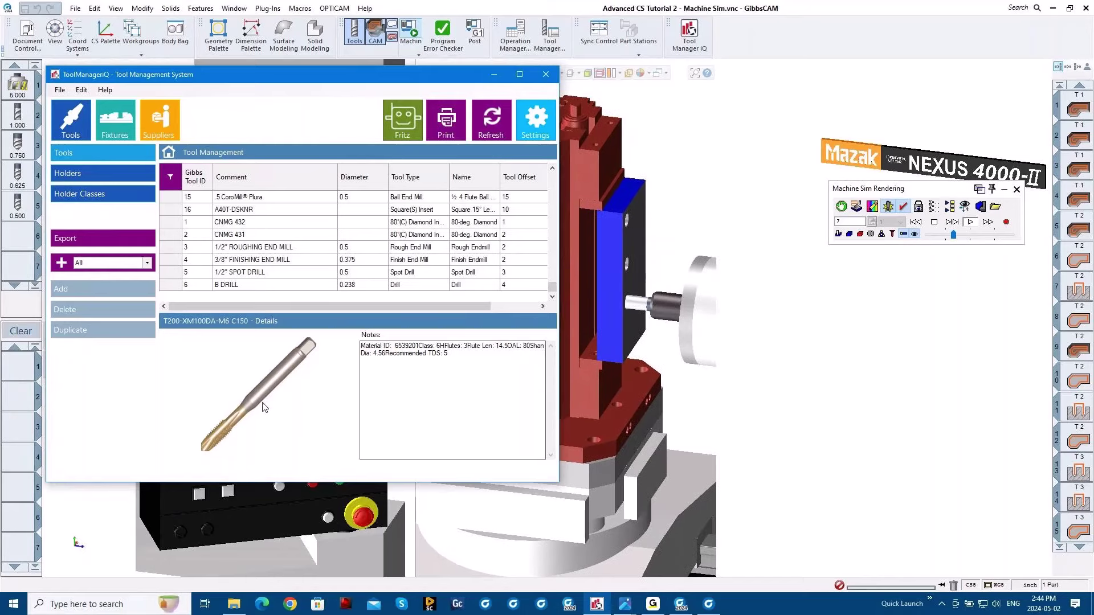
Switch to GibbsCAM and select its first tool, and bring the standalone ToolManagerIQ back up and close it
left_click(21, 85)
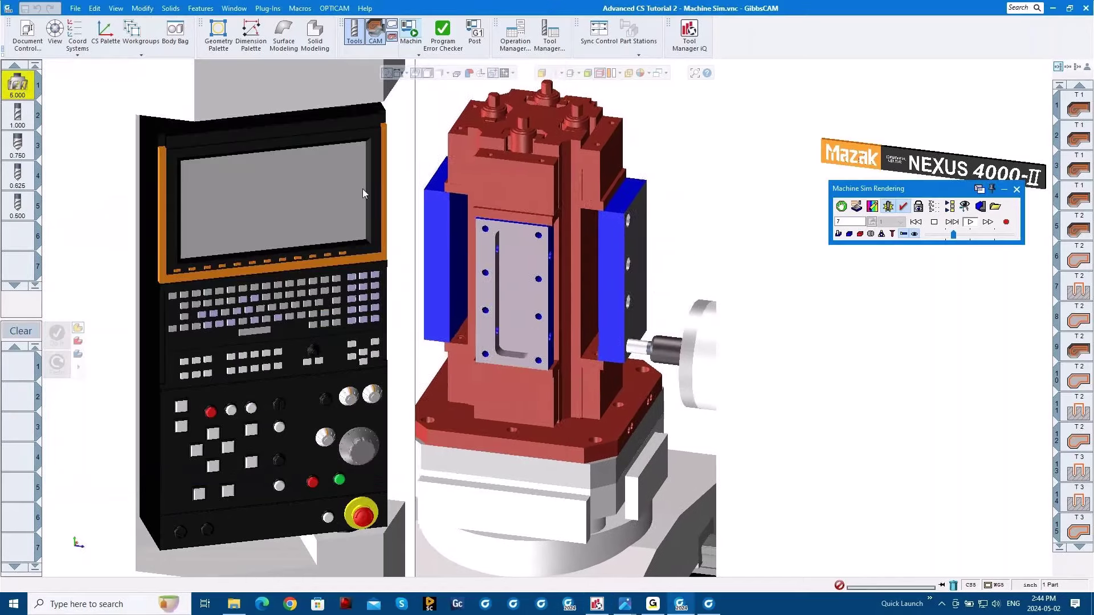
left_click(597, 603)
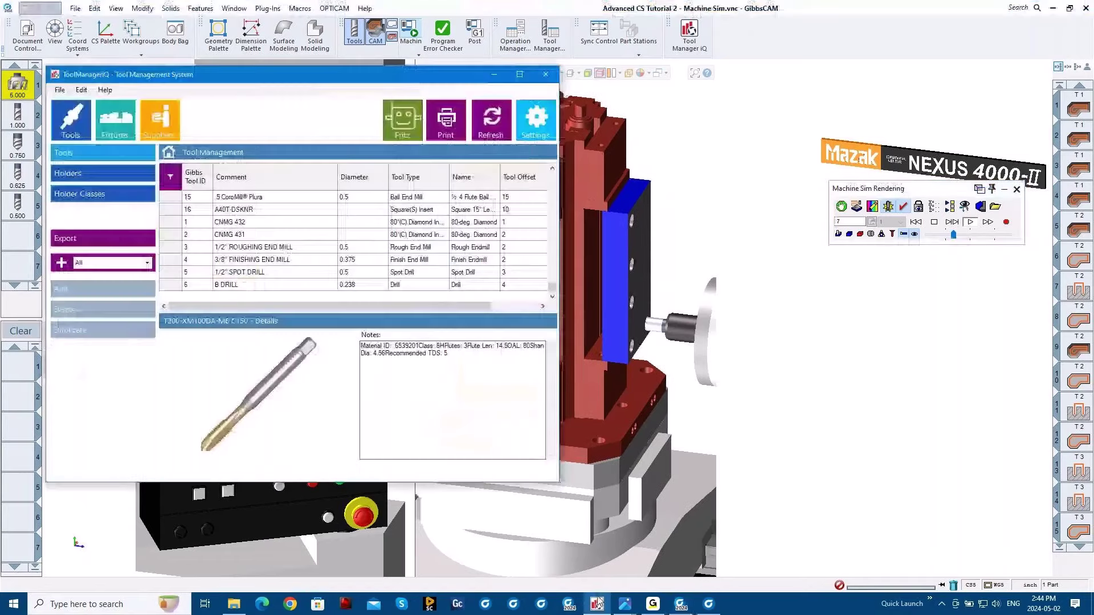
left_click(546, 75)
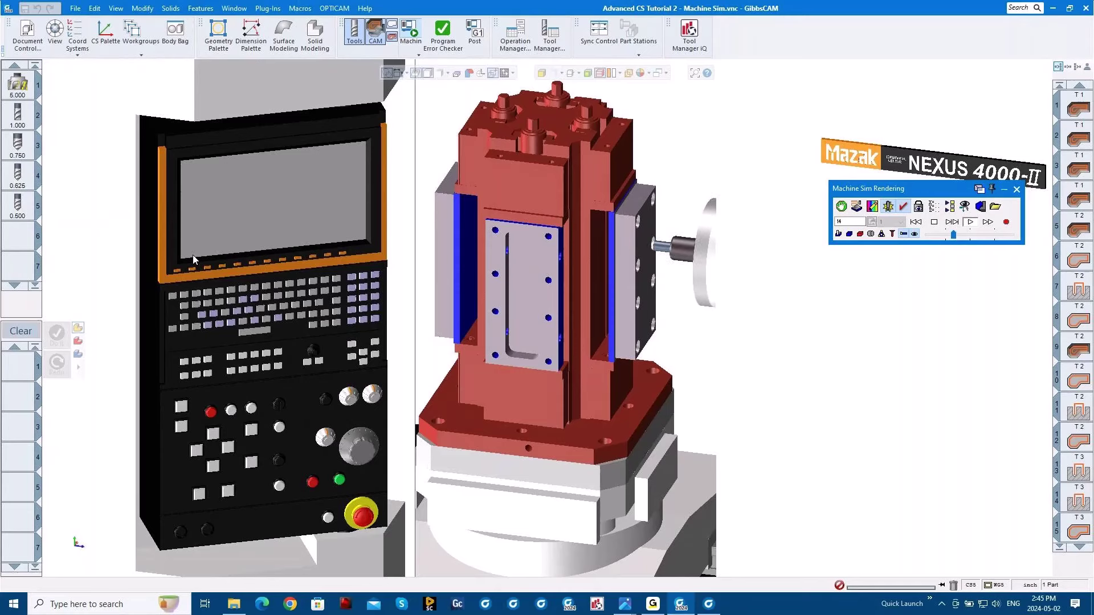
Alternately speed up and slow down the running machine simulation to view the machining of the tombstone parts through to the end of the program
left_click_drag(953, 234, 1006, 240)
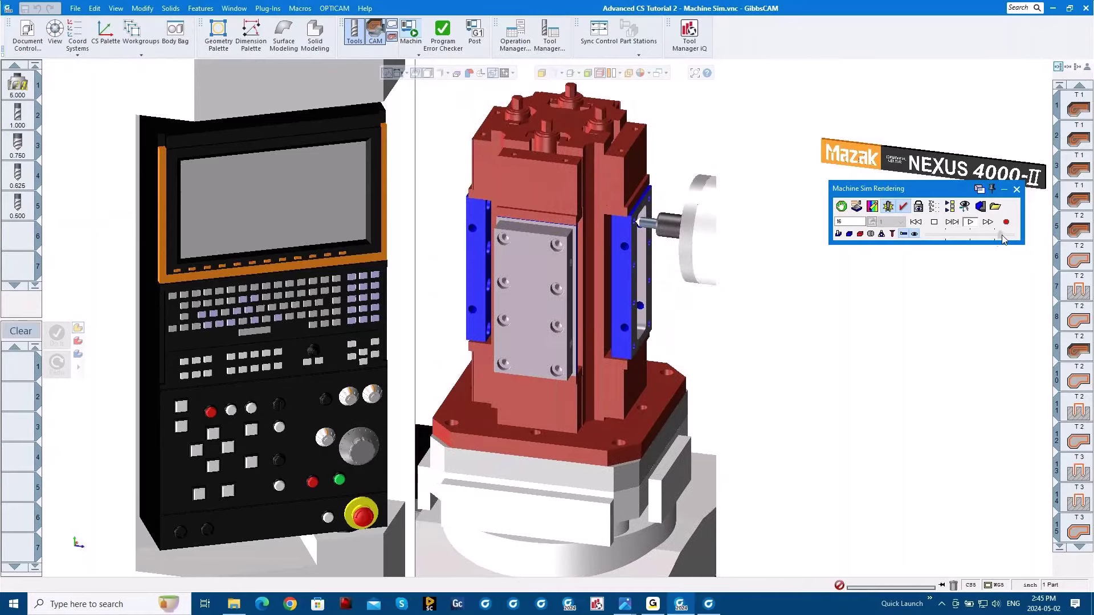
left_click_drag(1004, 238, 959, 239)
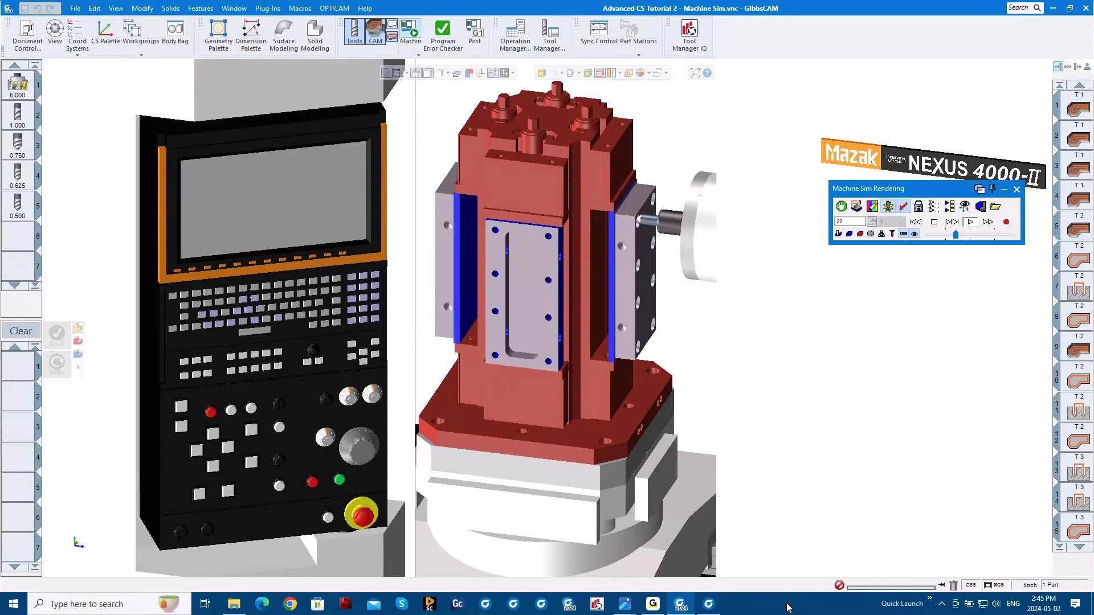
left_click(996, 236)
left_click_drag(997, 237, 1003, 237)
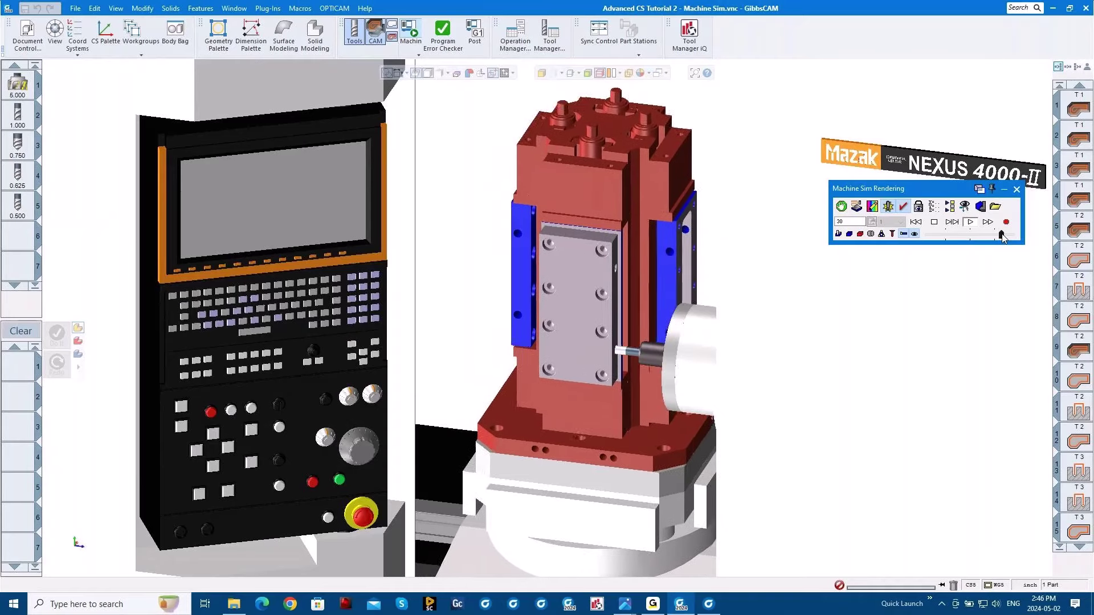
left_click_drag(1002, 236, 969, 237)
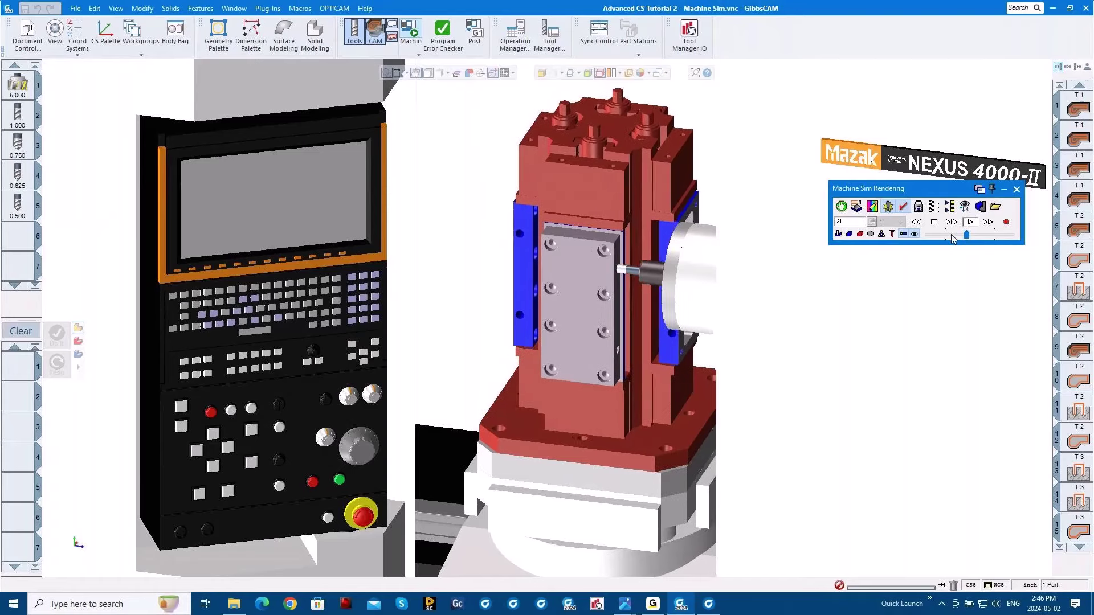
left_click_drag(952, 238, 961, 238)
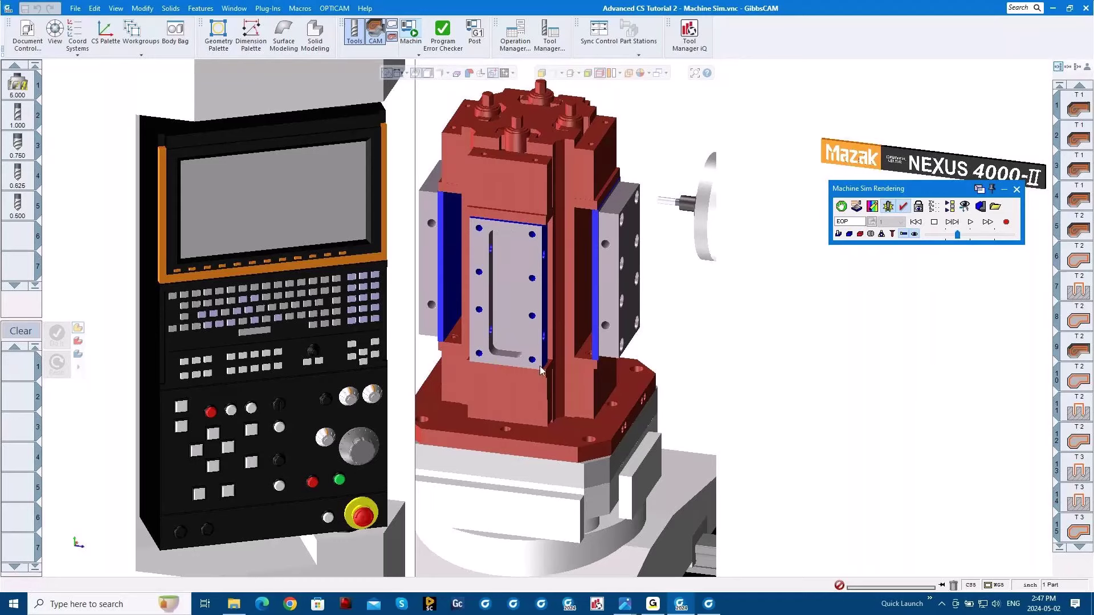
left_click(796, 609)
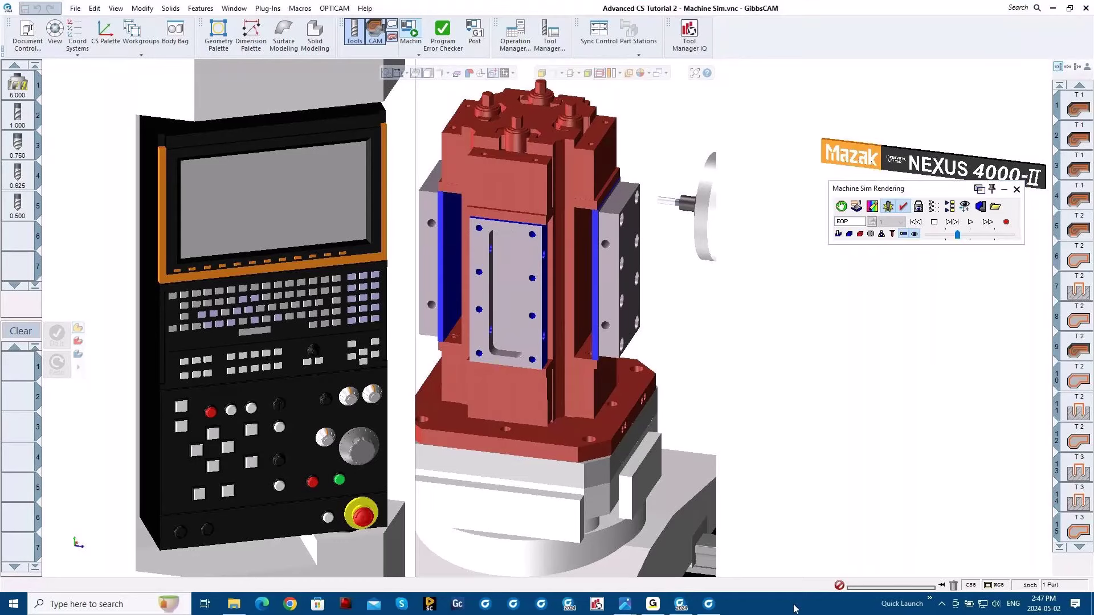